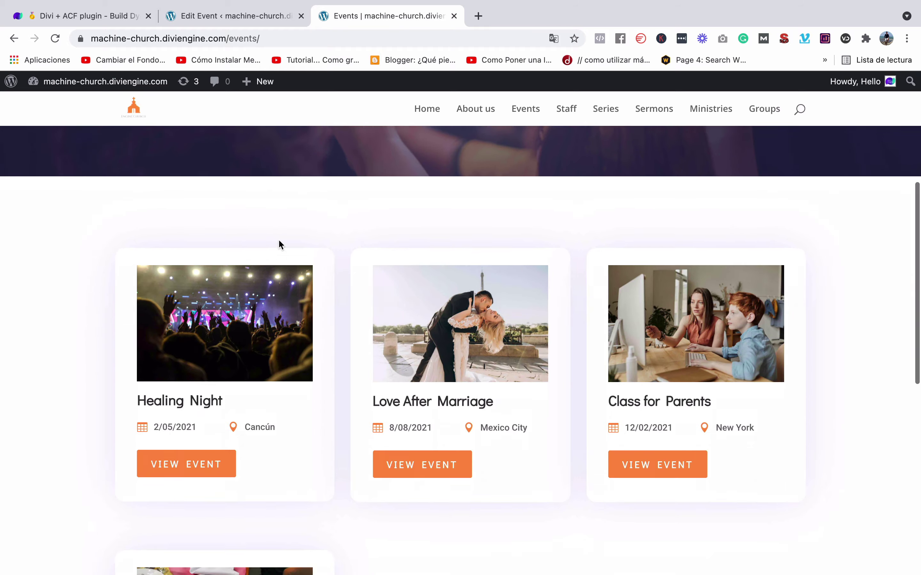
# Look through the event cards on the church site's Events page.
pyautogui.scroll(3, 482, 172)
pyautogui.scroll(-15, 570, 289)
pyautogui.scroll(15, 569, 286)
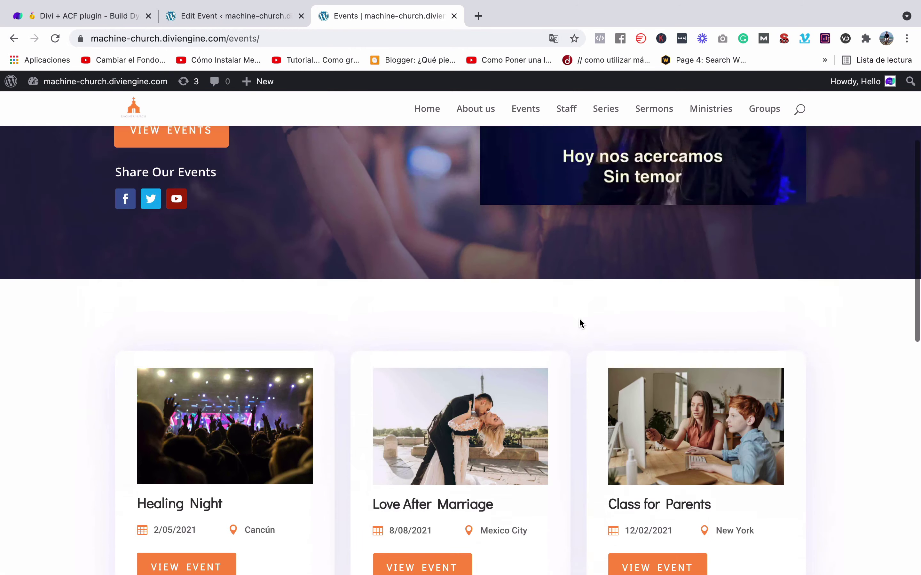
pyautogui.scroll(-10, 578, 317)
pyautogui.scroll(3, 195, 308)
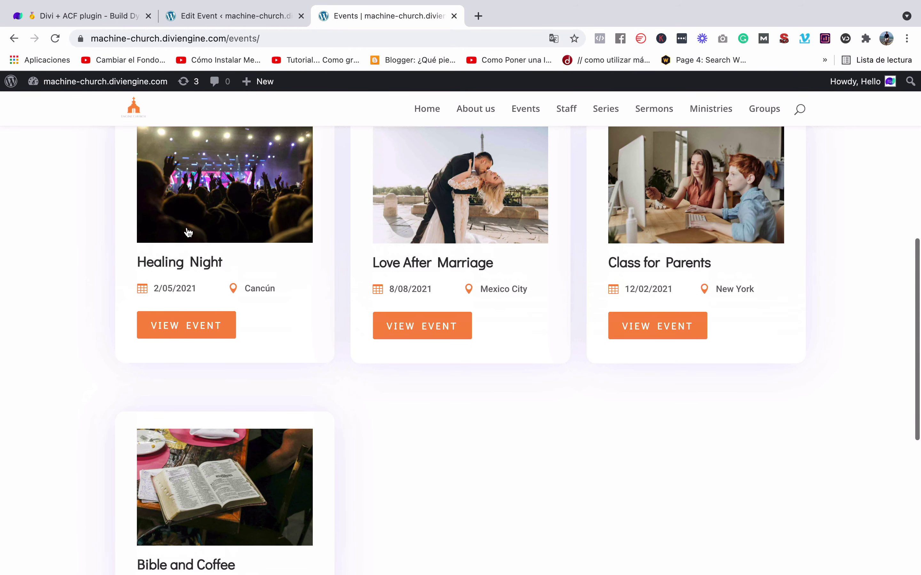
# Open the Healing Night event, look through its page down to the related events, and return to the Events page.
pyautogui.click(195, 326)
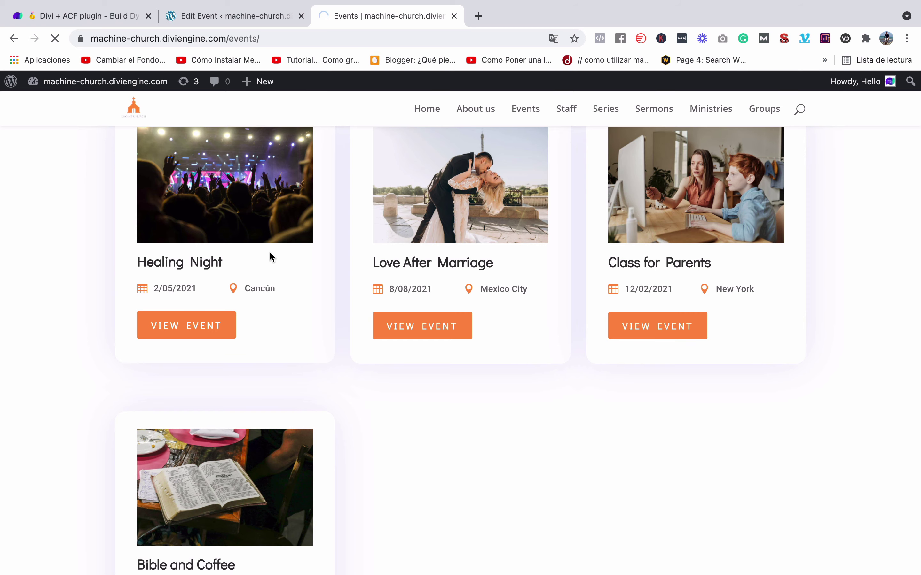
pyautogui.scroll(-5, 378, 278)
pyautogui.scroll(-5, 379, 274)
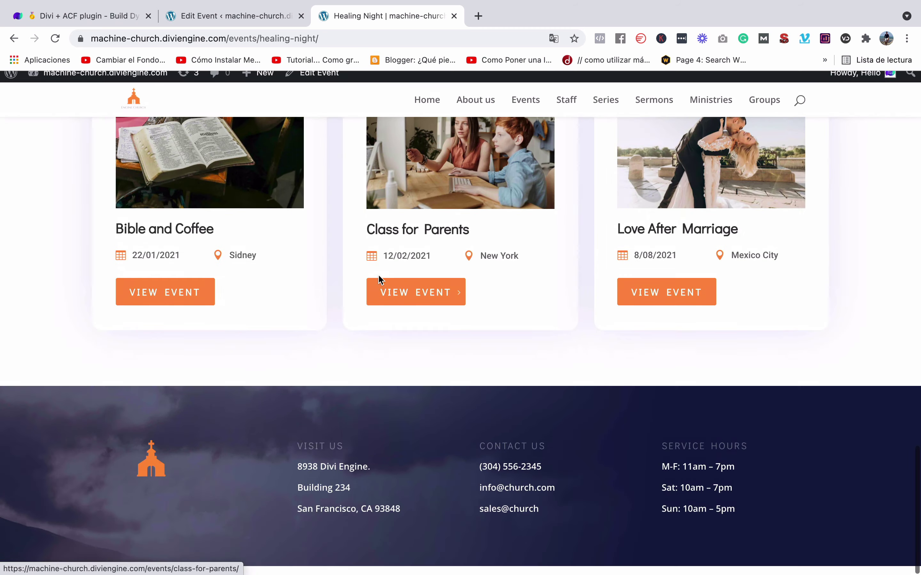
pyautogui.scroll(15, 365, 268)
pyautogui.click(14, 38)
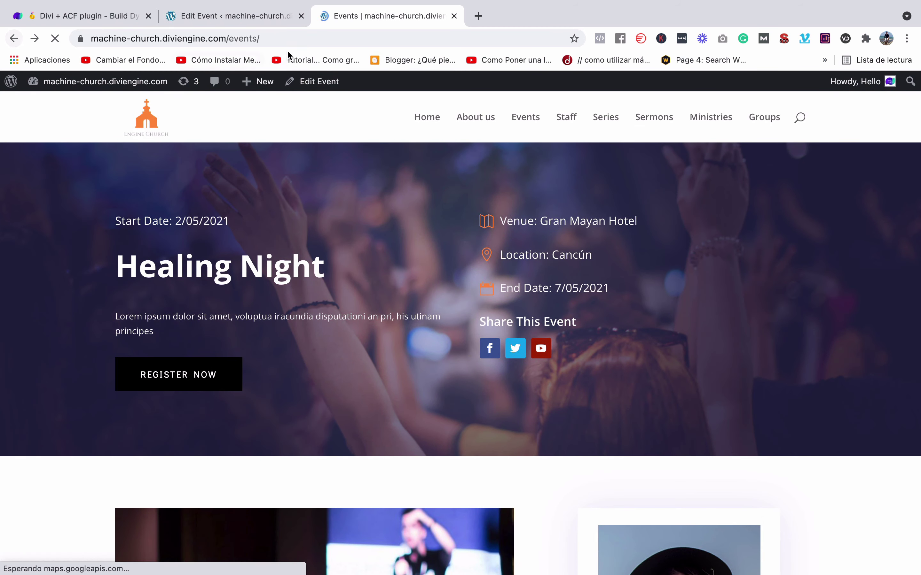
# Leave the Bible and Coffee event editor and open the site's WordPress dashboard.
pyautogui.click(268, 18)
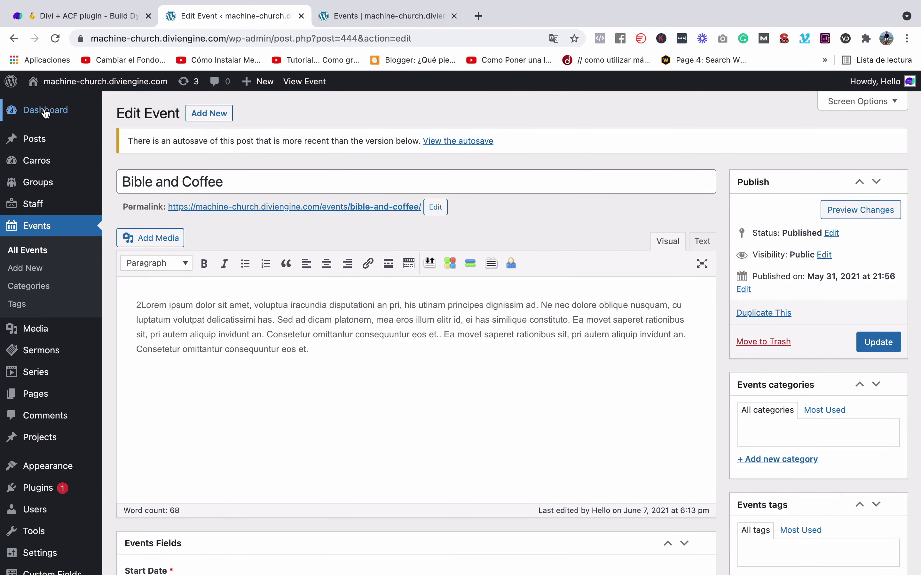
pyautogui.click(45, 111)
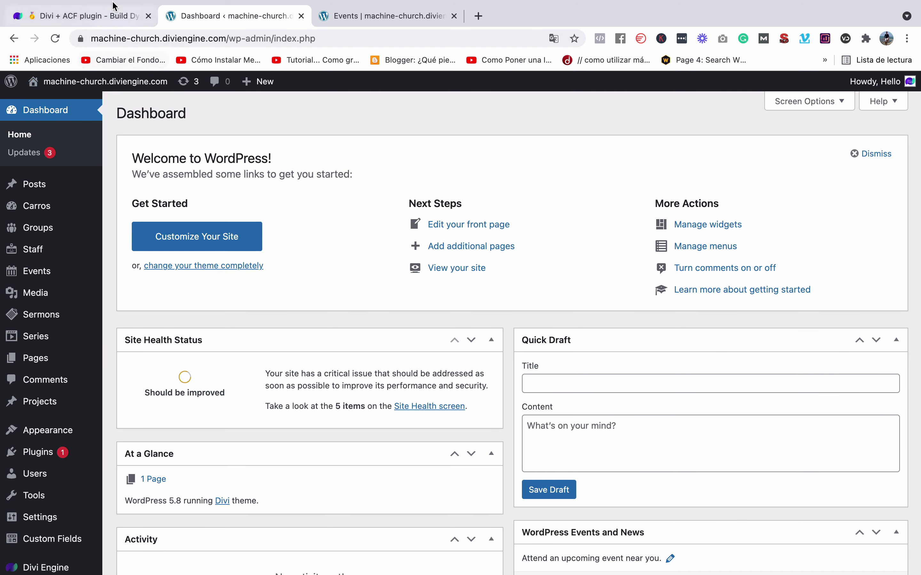
# View the Divi Machine plugin's product page on the Divi Engine website.
pyautogui.moveTo(124, 2)
pyautogui.click(124, 49)
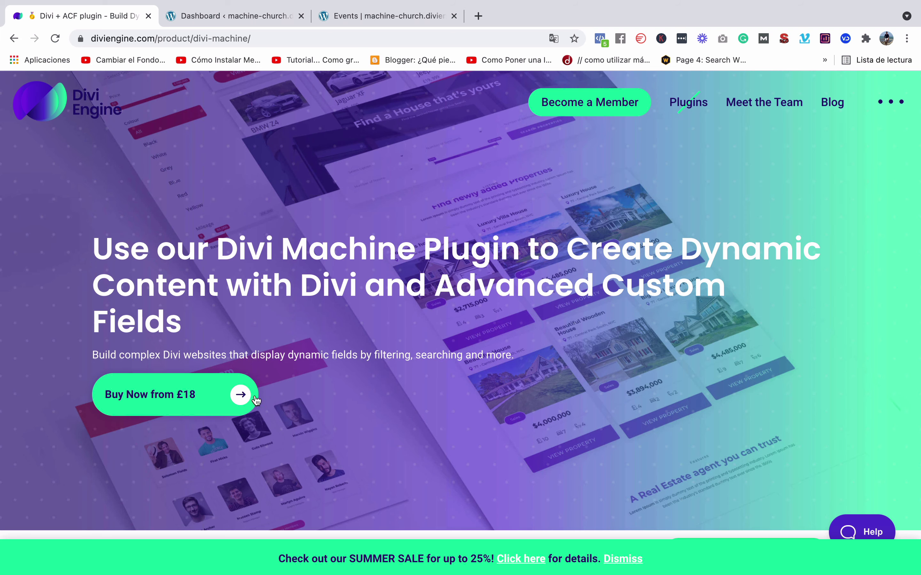
pyautogui.scroll(-5, 339, 322)
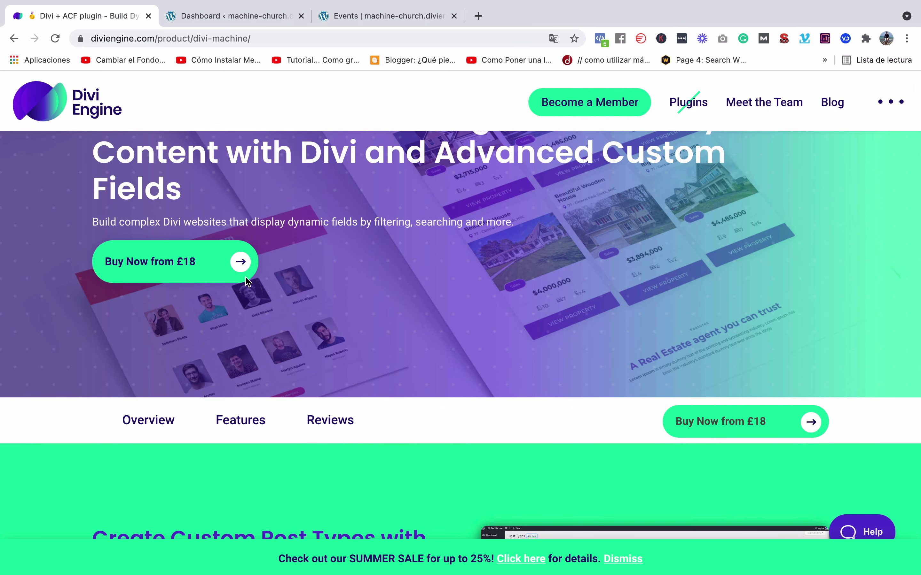
pyautogui.scroll(5, 246, 277)
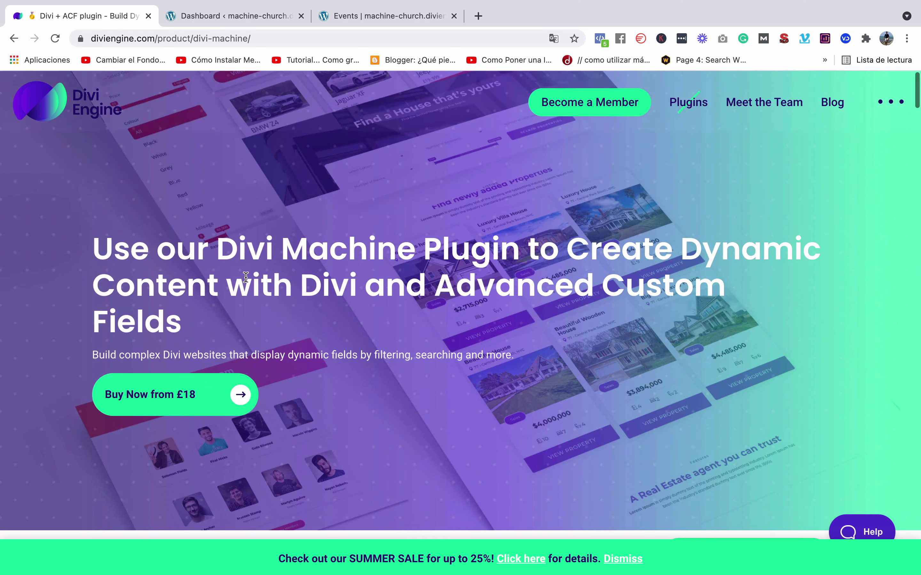
# Return to the WordPress dashboard and look over the plugin entries and custom post types available in the admin area.
pyautogui.click(279, 18)
pyautogui.scroll(-2, 20, 312)
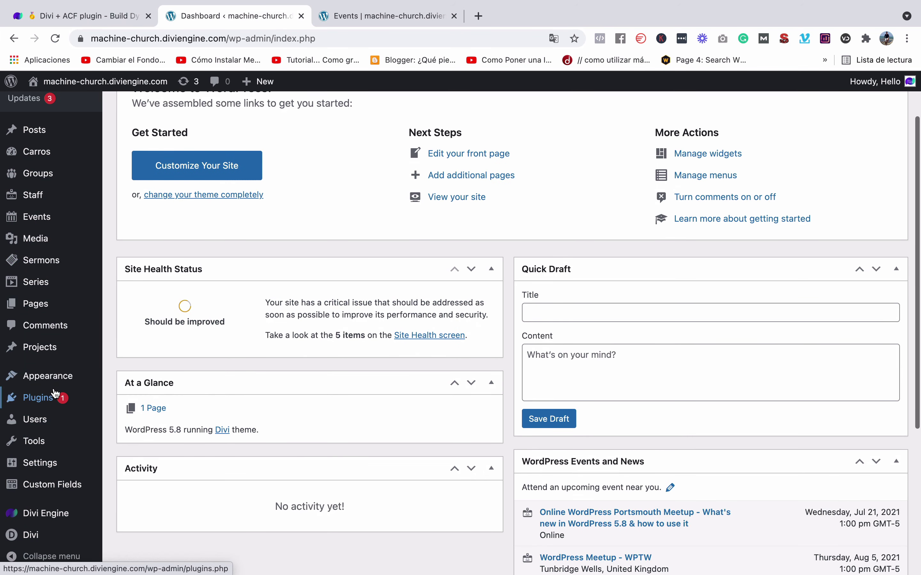
pyautogui.moveTo(56, 394)
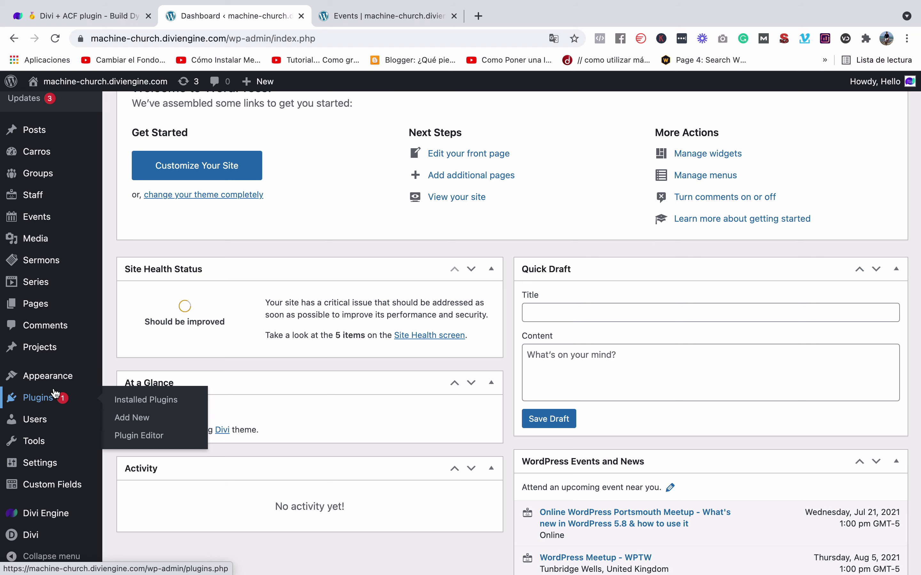
pyautogui.moveTo(79, 273)
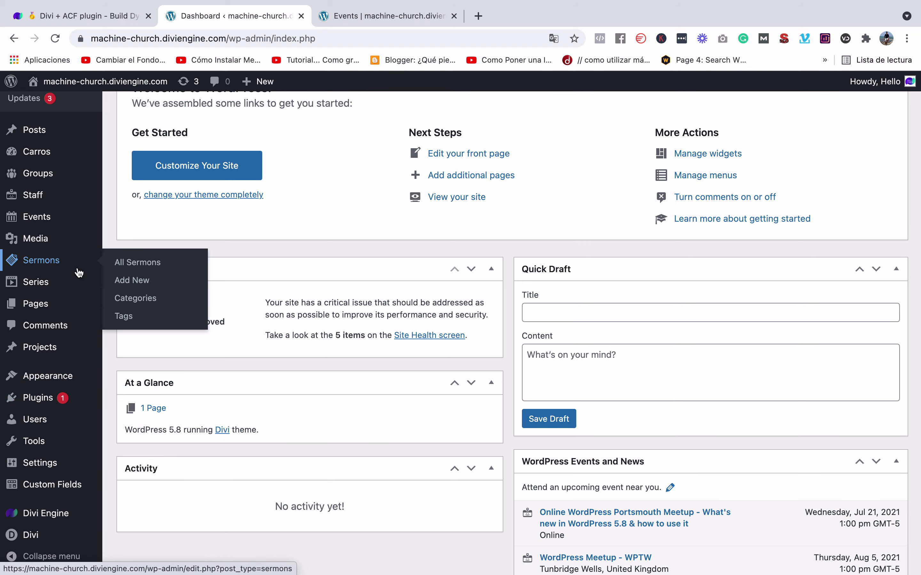
pyautogui.scroll(-4, 79, 273)
pyautogui.scroll(6, 79, 273)
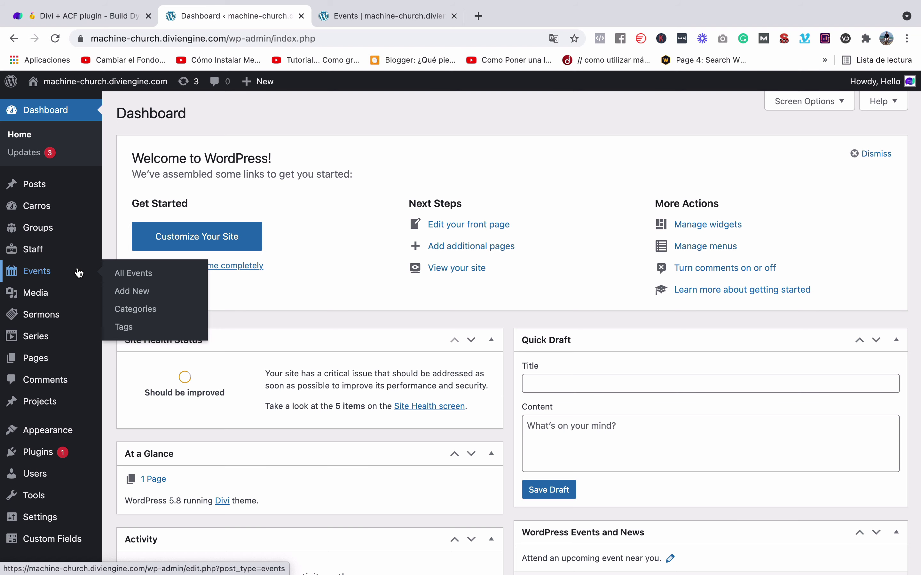
# Check the header and event cards of the live All Events page.
pyautogui.click(412, 16)
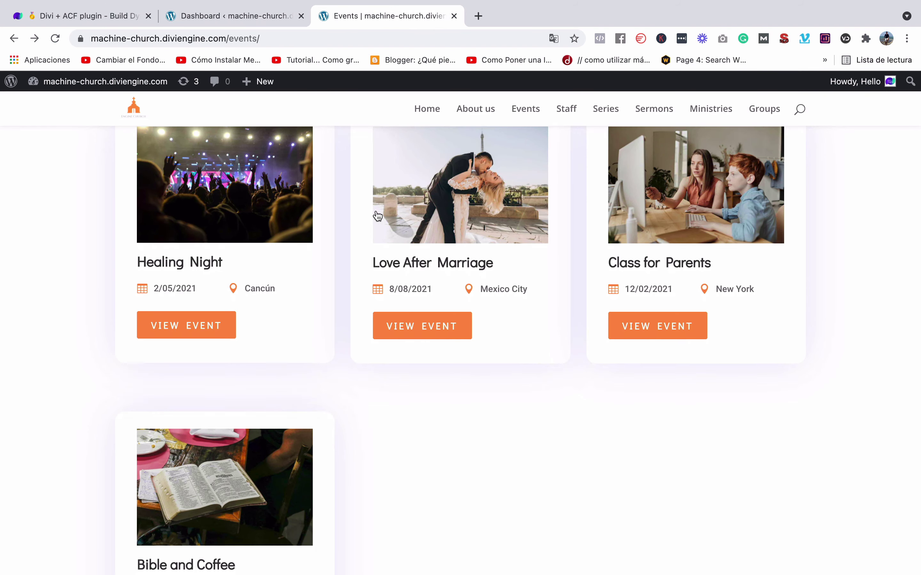
pyautogui.scroll(10, 357, 324)
pyautogui.scroll(-6, 357, 323)
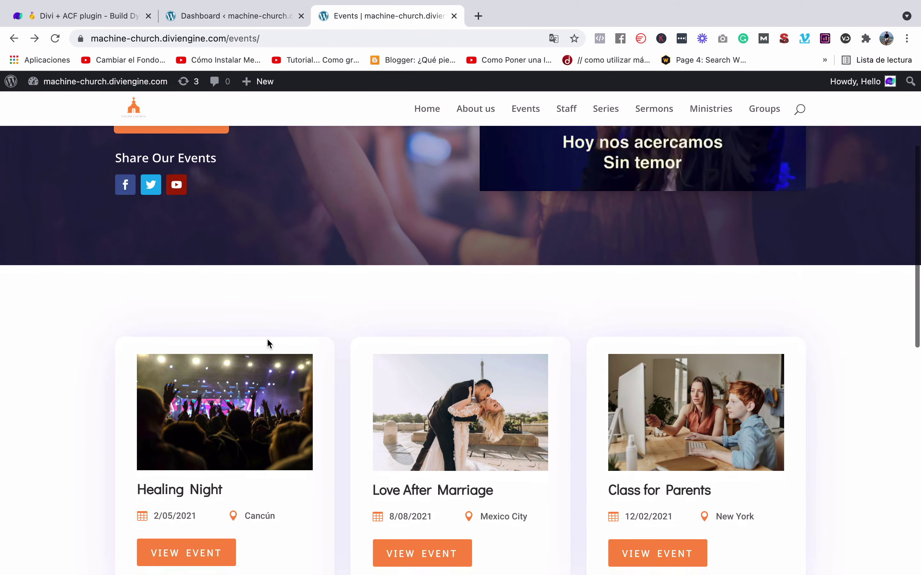
pyautogui.scroll(6, 267, 343)
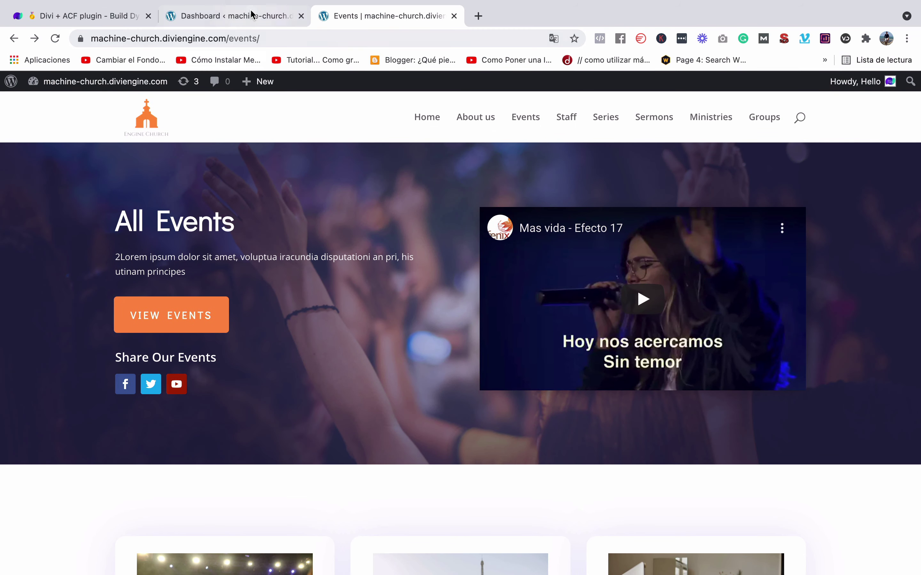
# Open the advanced Builder settings of the Divi Theme Options in the WordPress admin.
pyautogui.click(251, 15)
pyautogui.scroll(-3, 1, 274)
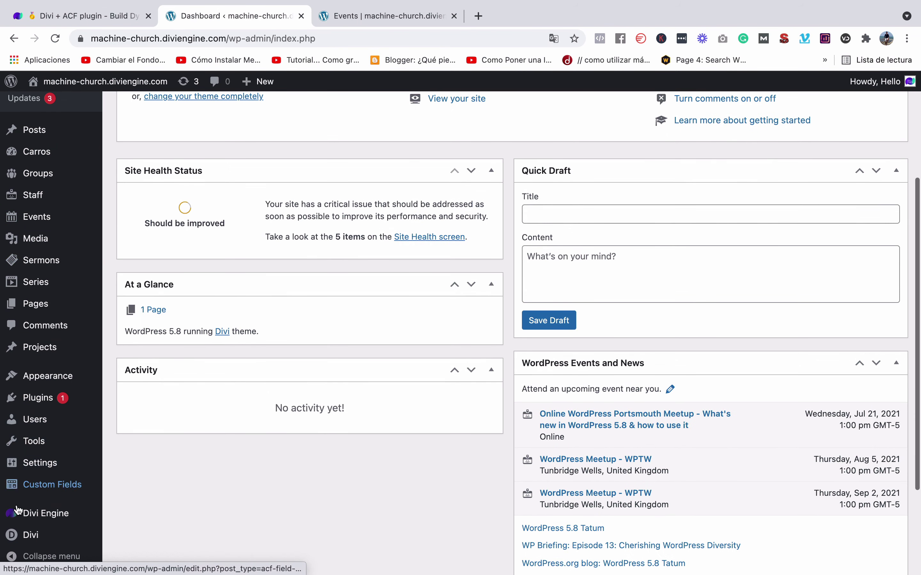
pyautogui.moveTo(34, 546)
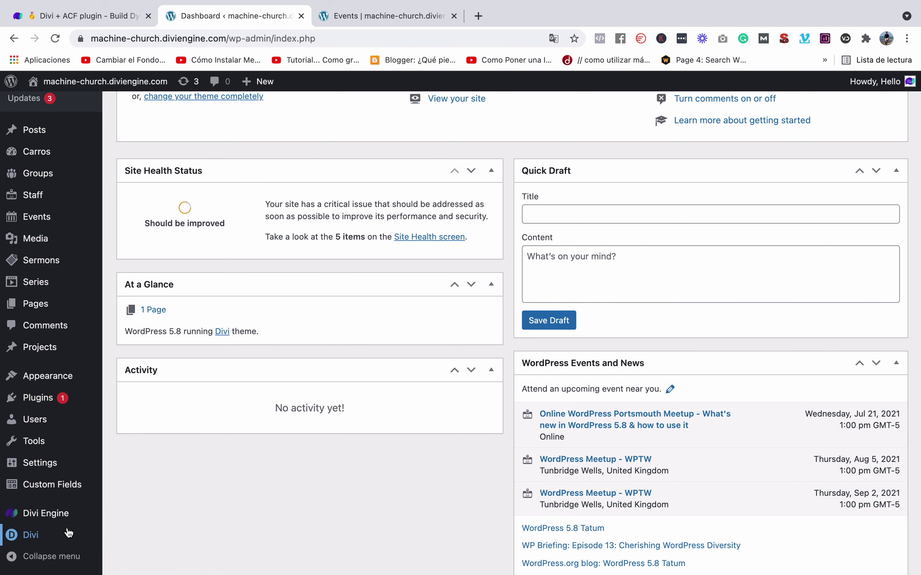
pyautogui.click(161, 456)
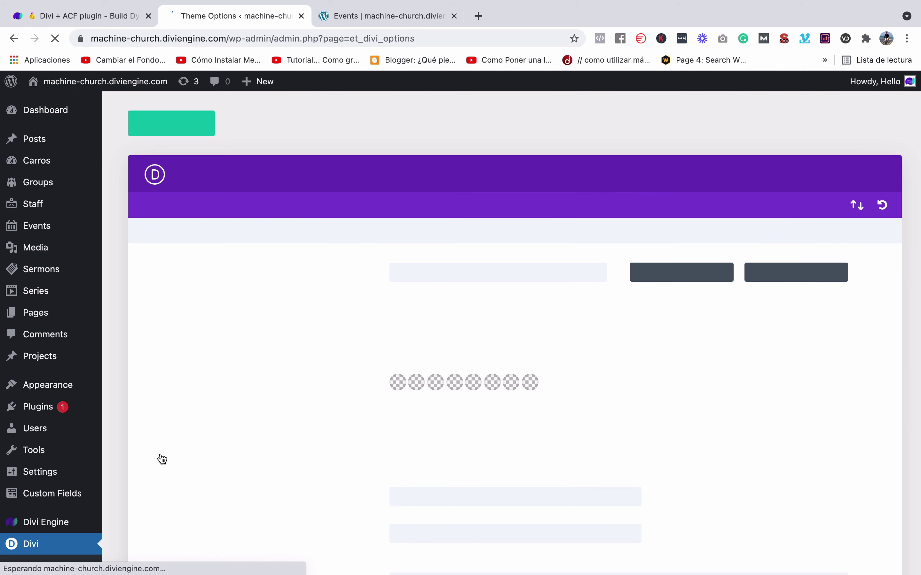
pyautogui.click(310, 209)
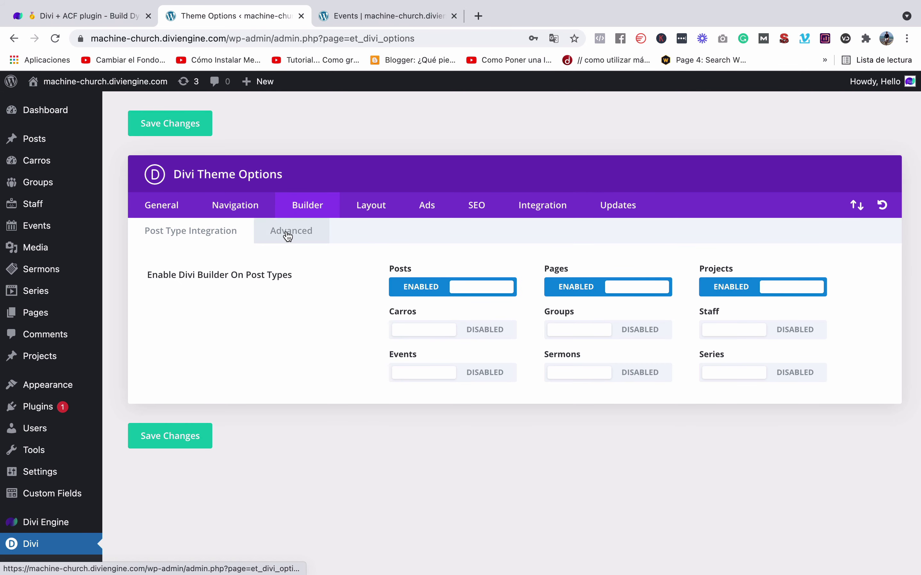
pyautogui.click(298, 232)
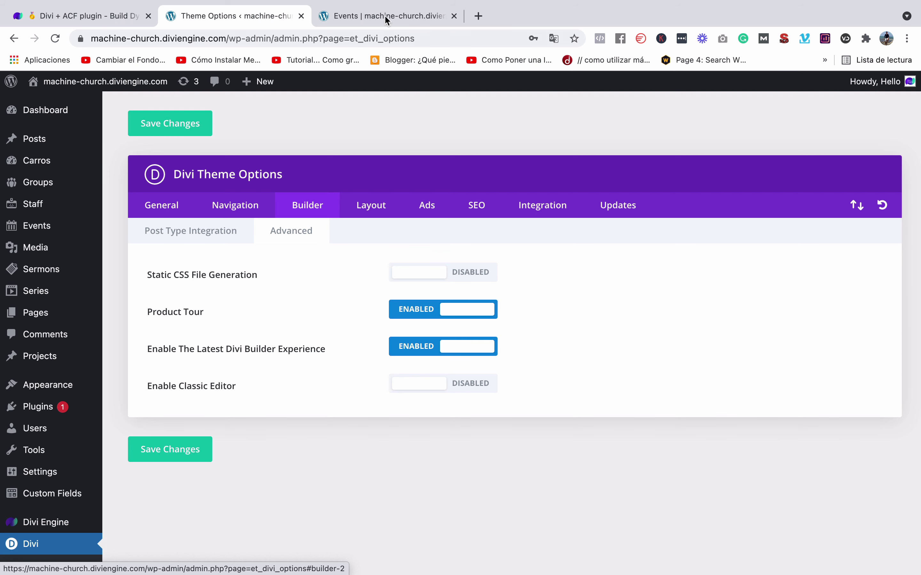
# Make sure Static CSS File Generation is disabled in the advanced Builder settings and save the theme options.
pyautogui.moveTo(385, 8)
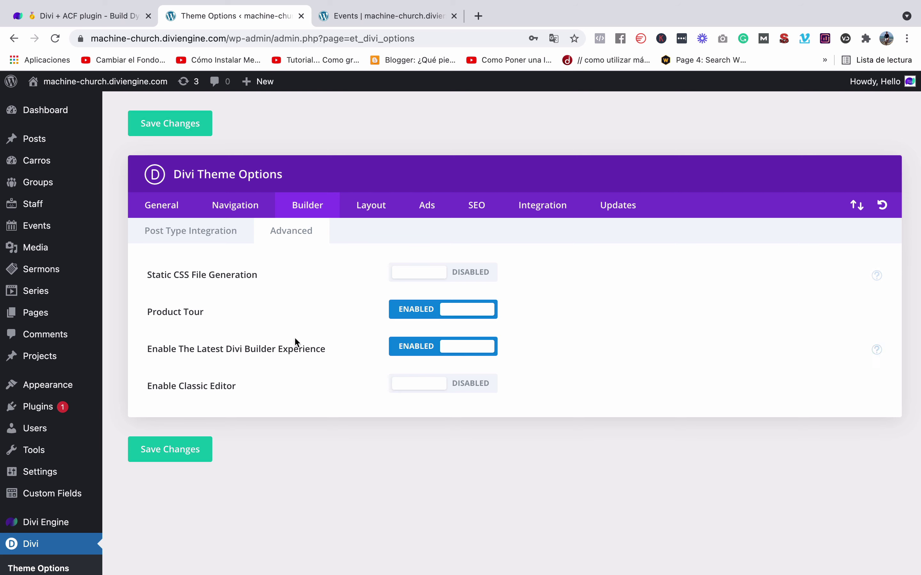
pyautogui.scroll(-2, 57, 510)
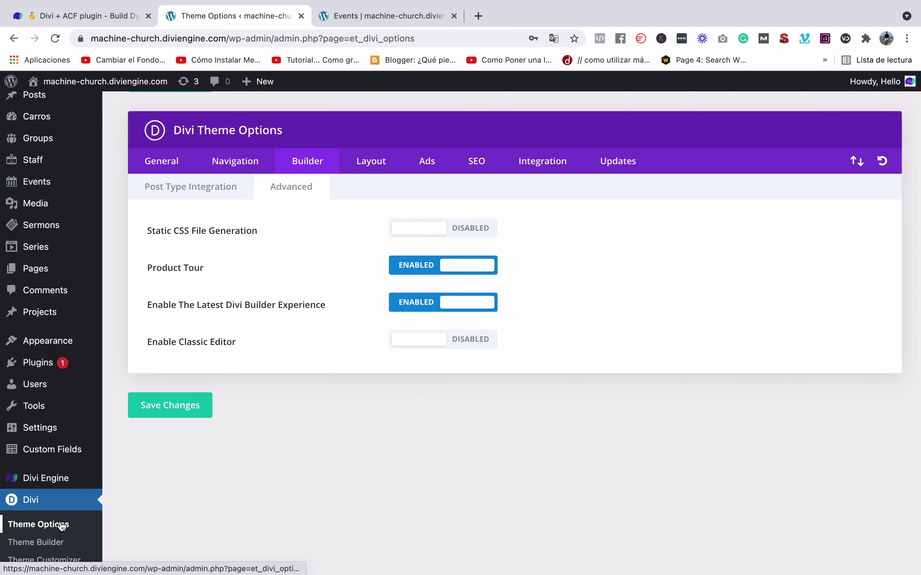
pyautogui.scroll(2, 76, 495)
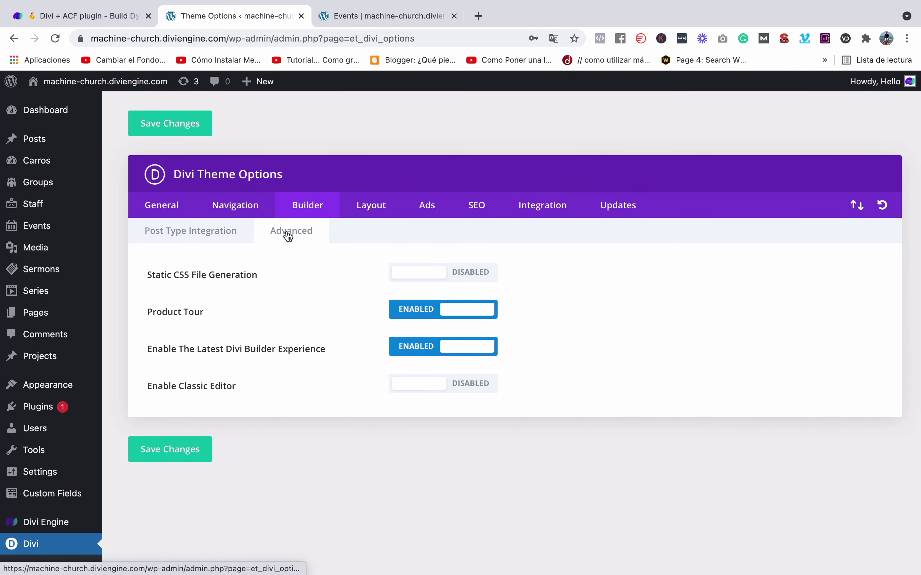
pyautogui.click(427, 281)
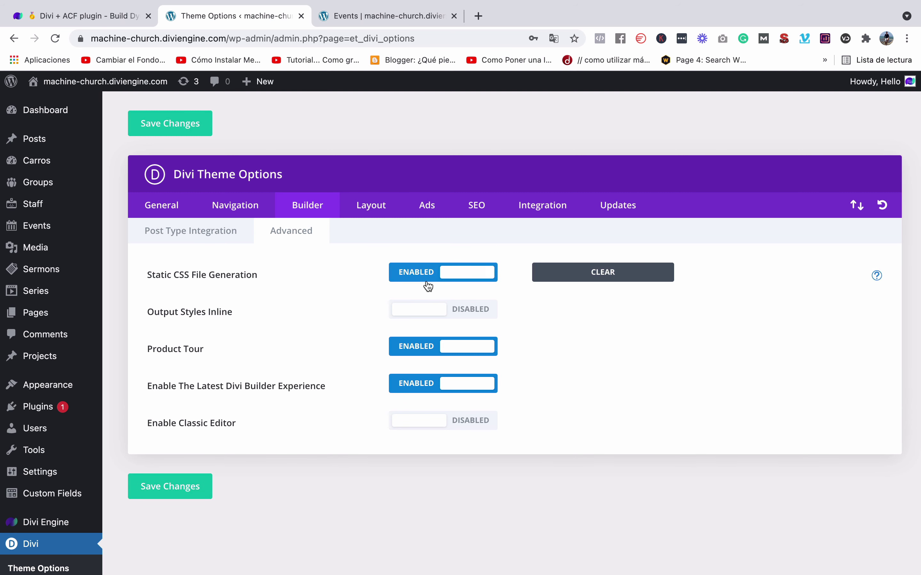
pyautogui.click(464, 279)
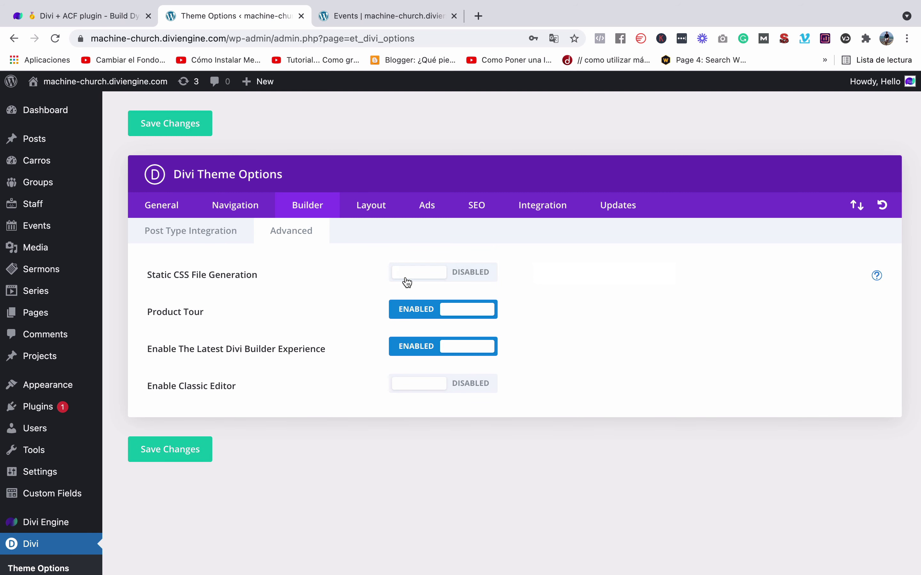
pyautogui.click(191, 449)
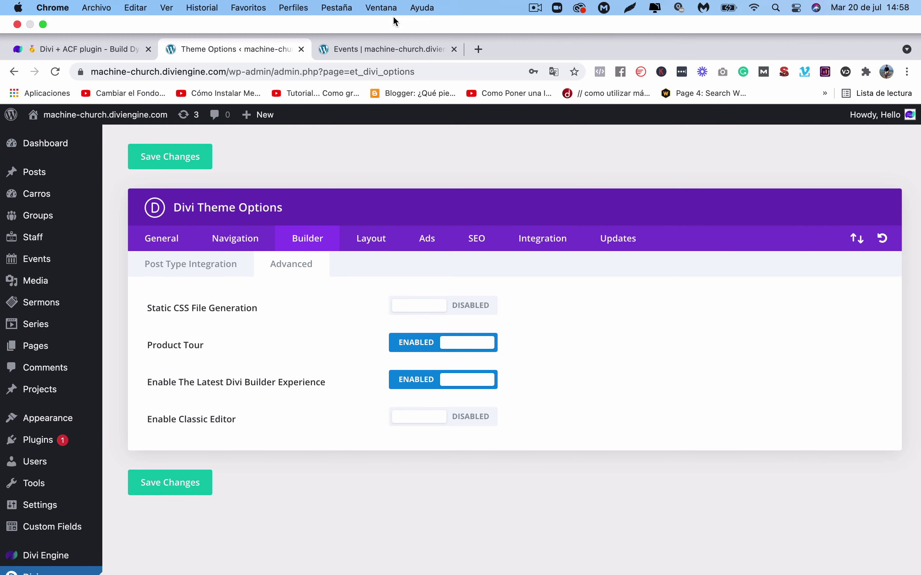
pyautogui.click(385, 16)
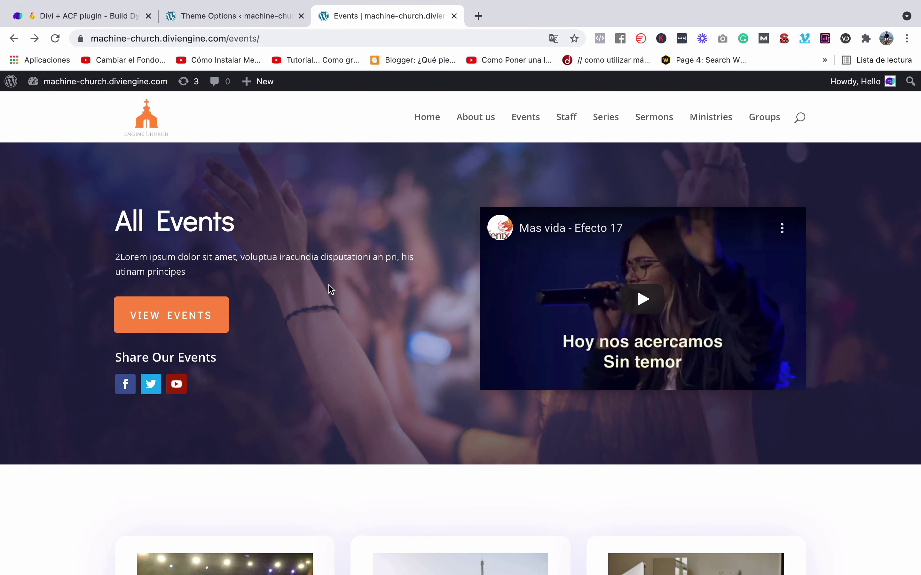
pyautogui.click(276, 13)
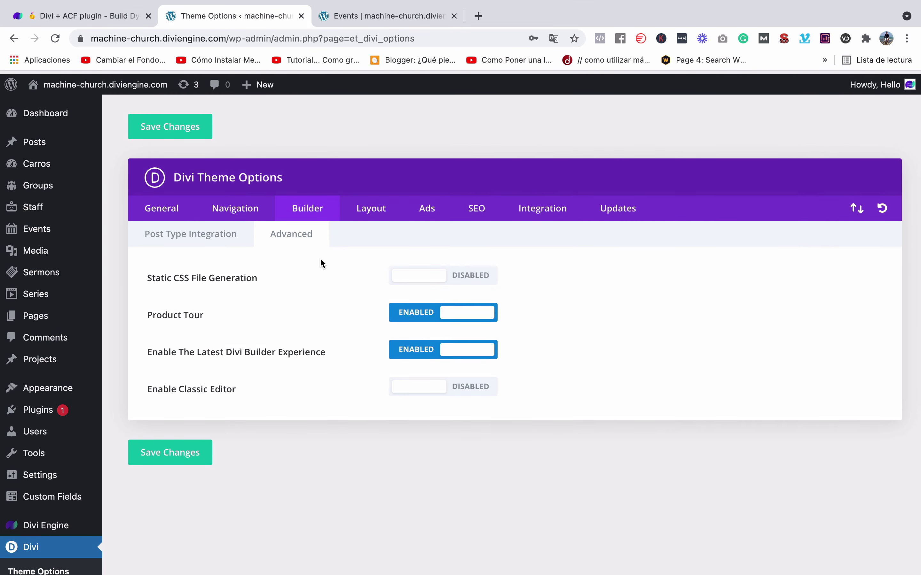
pyautogui.scroll(-4, 320, 259)
pyautogui.scroll(4, 322, 264)
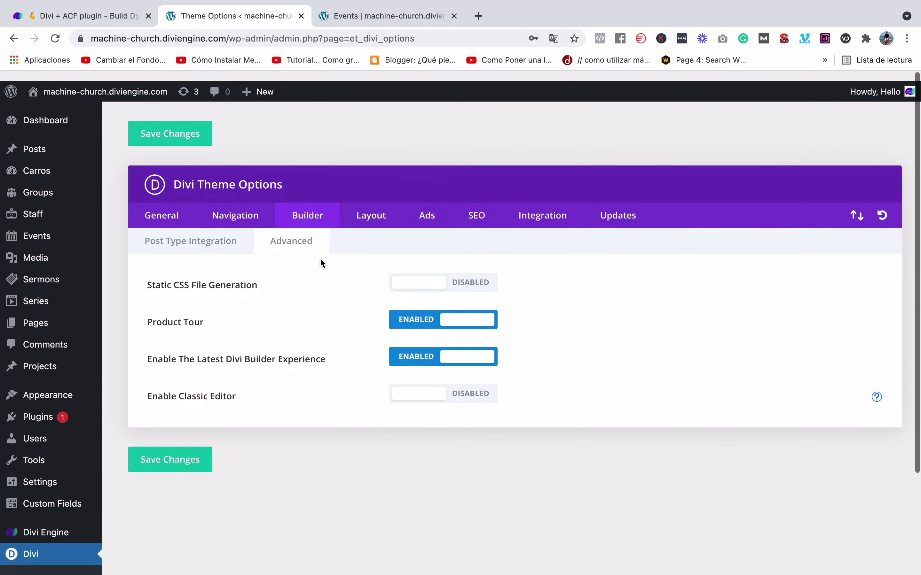
# Review the event cards on the live Events page and open the Healing Night event.
pyautogui.click(365, 17)
pyautogui.scroll(-10, 305, 279)
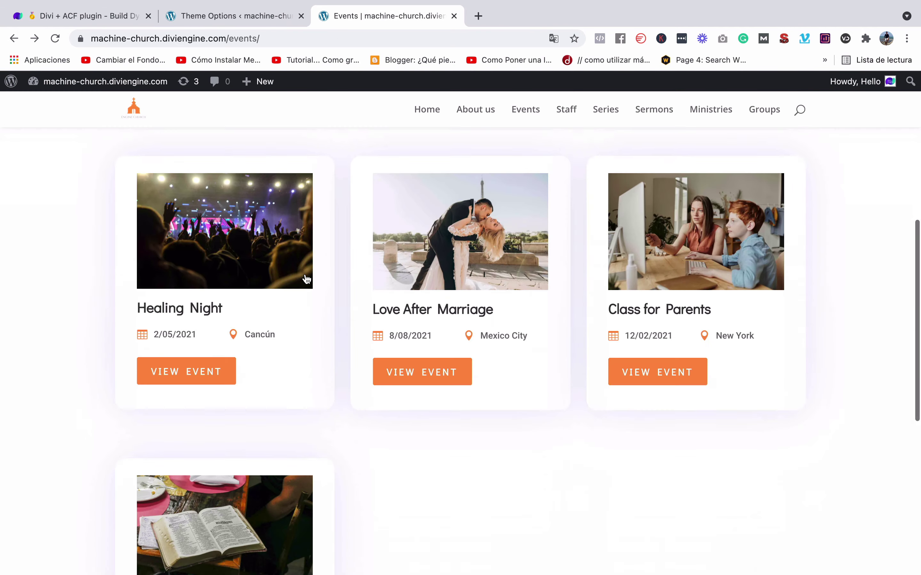
pyautogui.scroll(10, 266, 190)
pyautogui.scroll(-14, 251, 110)
pyautogui.scroll(-3, 251, 110)
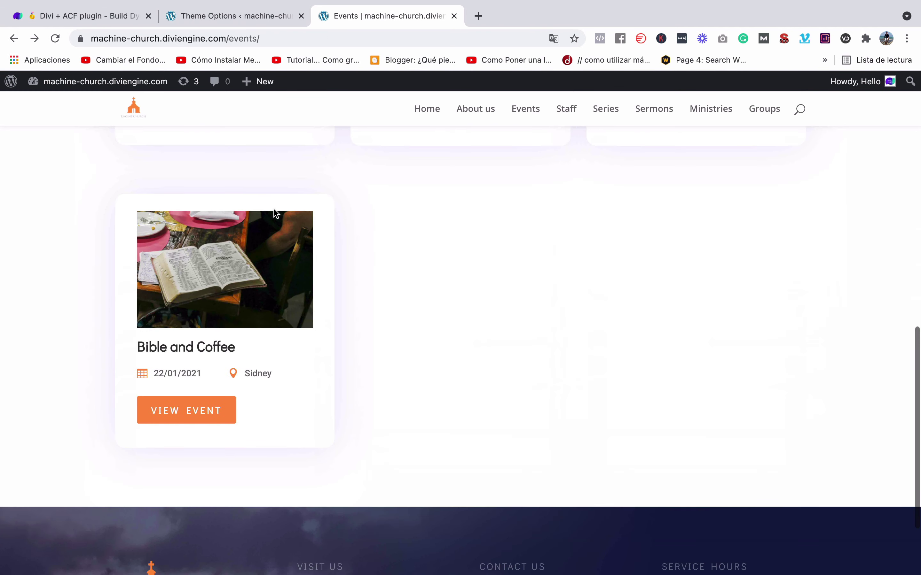
pyautogui.scroll(9, 273, 211)
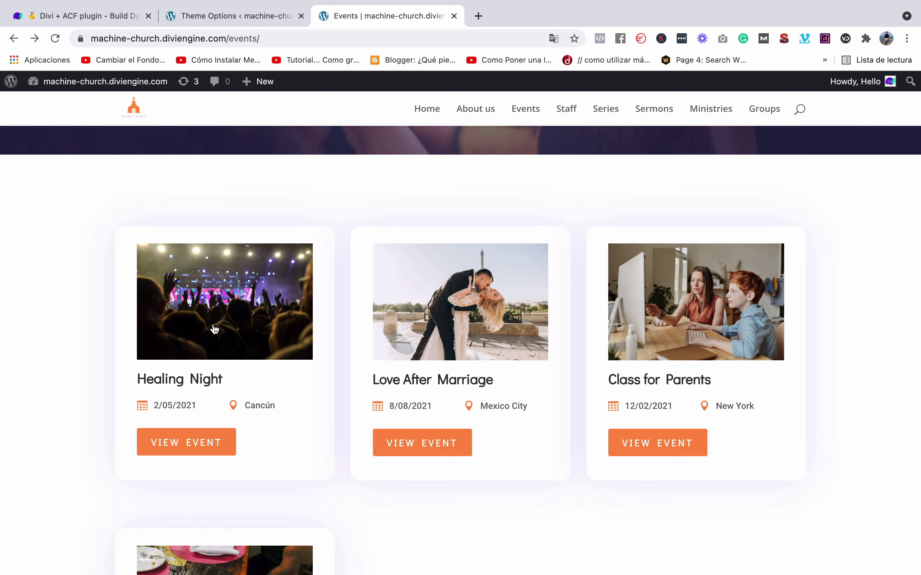
pyautogui.click(232, 446)
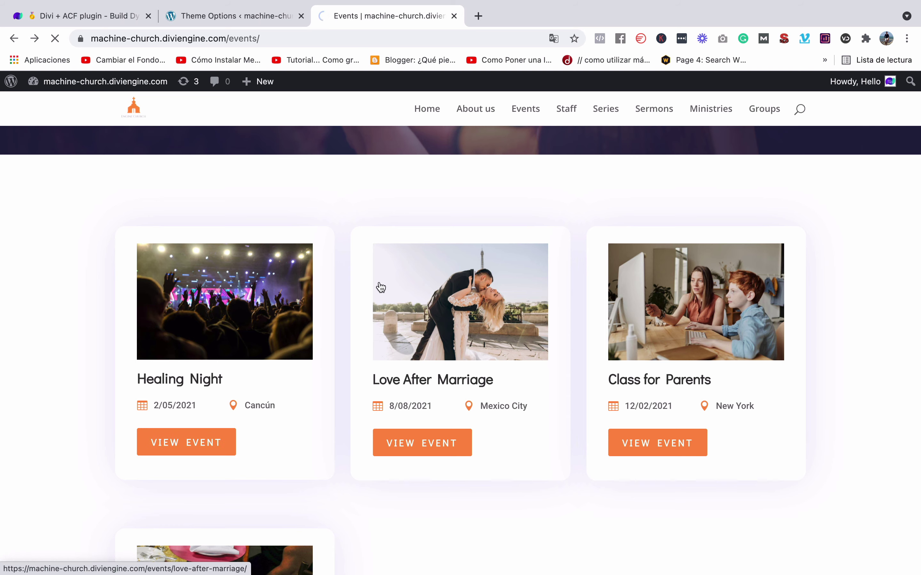
# Review the content and header of the live Healing Night event page and return to the Events page.
pyautogui.scroll(-15, 380, 299)
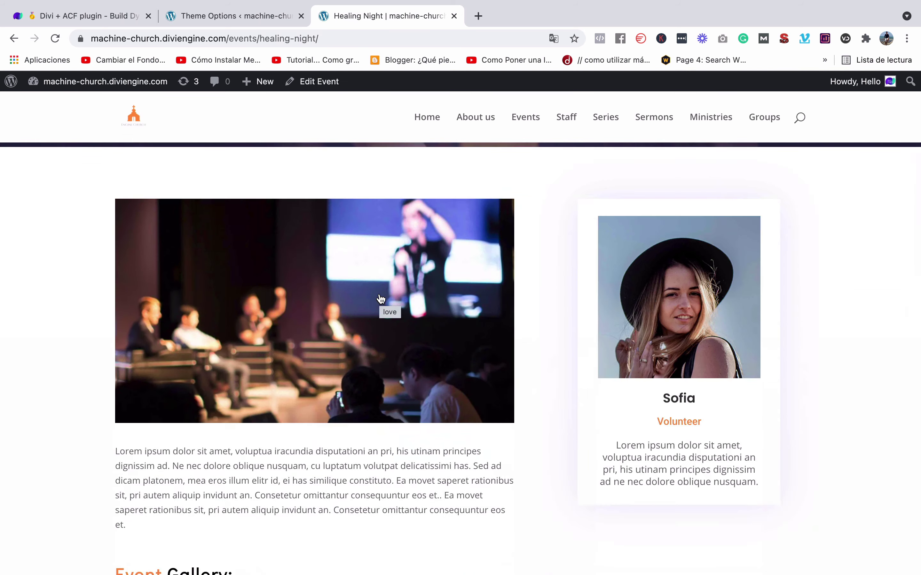
pyautogui.scroll(5, 380, 300)
pyautogui.scroll(15, 381, 300)
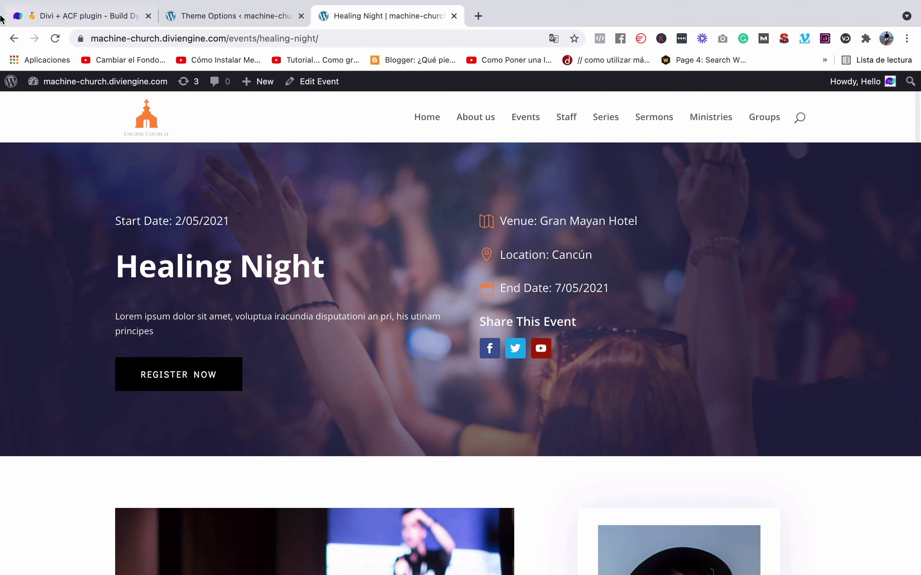
pyautogui.hotkey('alt', 'Left')
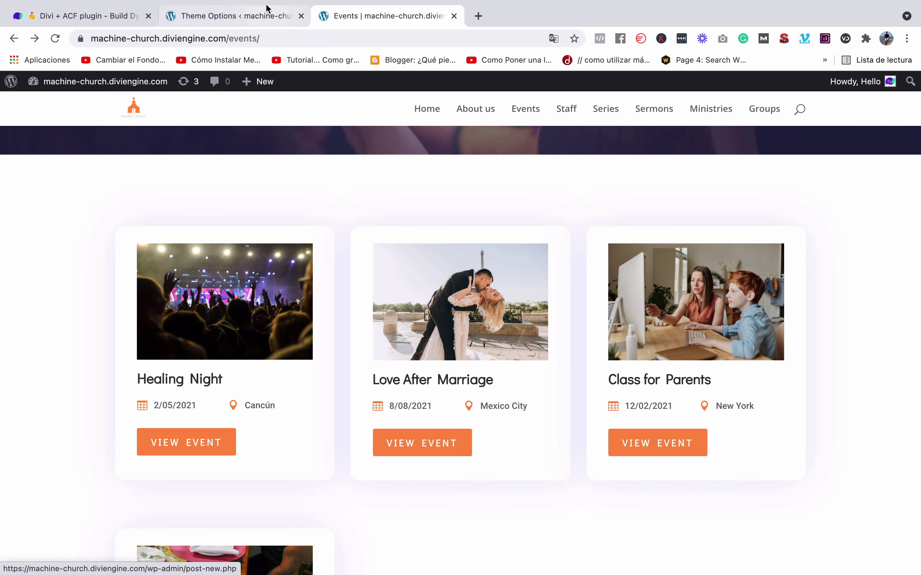
# Switch back to the WordPress admin, open the Divi Library and look over its saved layouts.
pyautogui.click(274, 14)
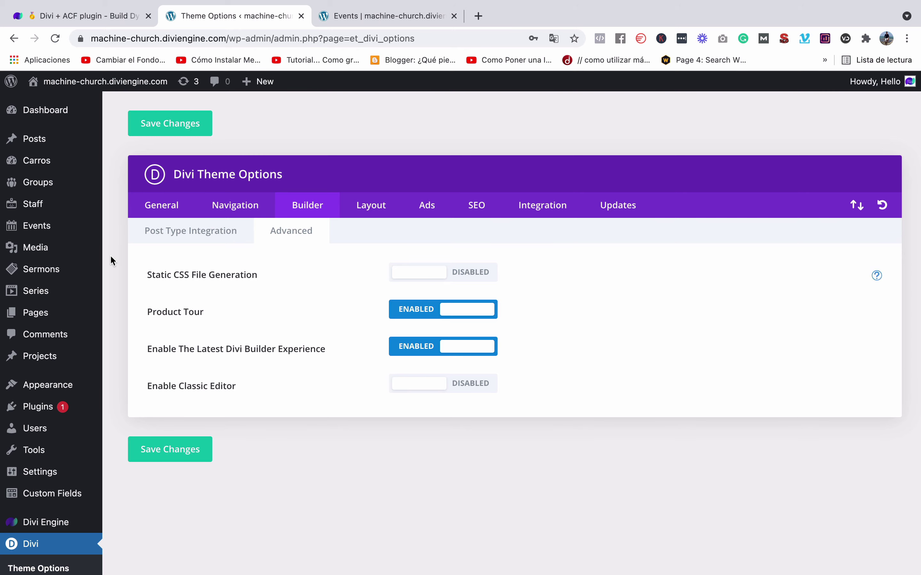
pyautogui.scroll(-4, 111, 257)
pyautogui.scroll(3, 110, 254)
pyautogui.scroll(-3, 110, 254)
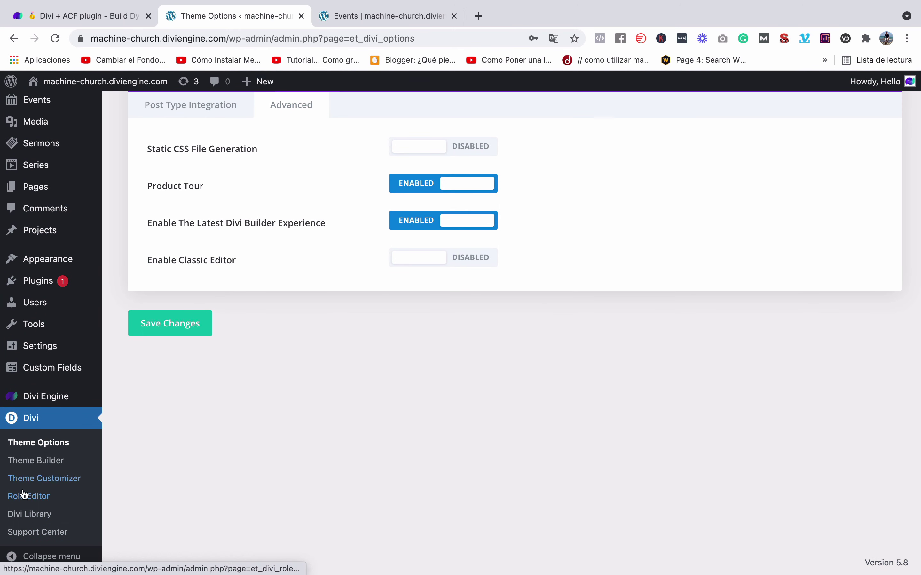
pyautogui.click(35, 516)
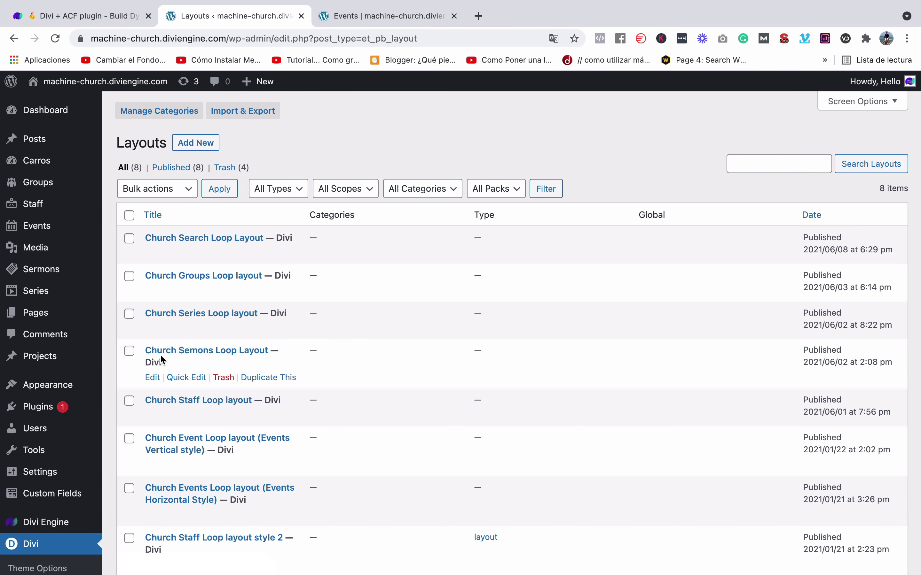
pyautogui.scroll(-3, 171, 377)
pyautogui.scroll(4, 177, 384)
pyautogui.scroll(-4, 153, 386)
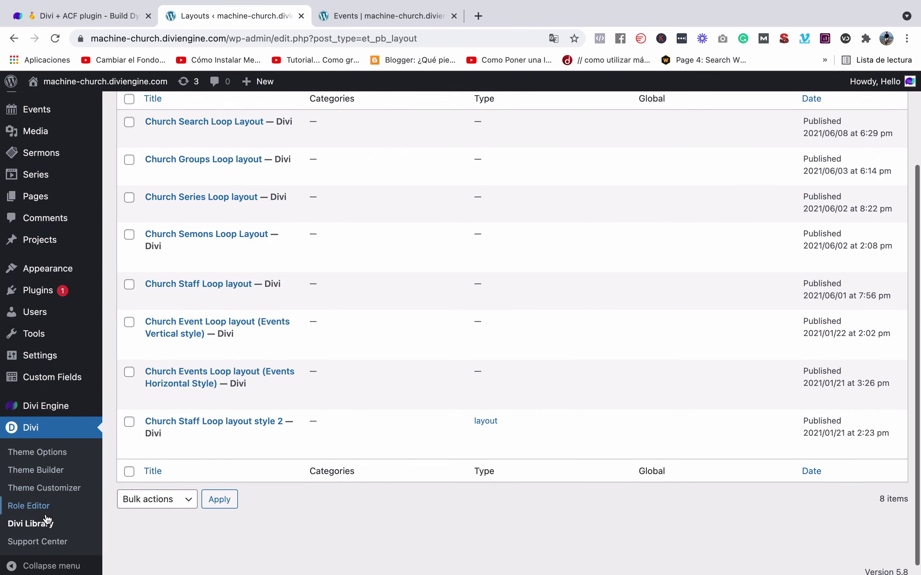
pyautogui.scroll(3, 190, 410)
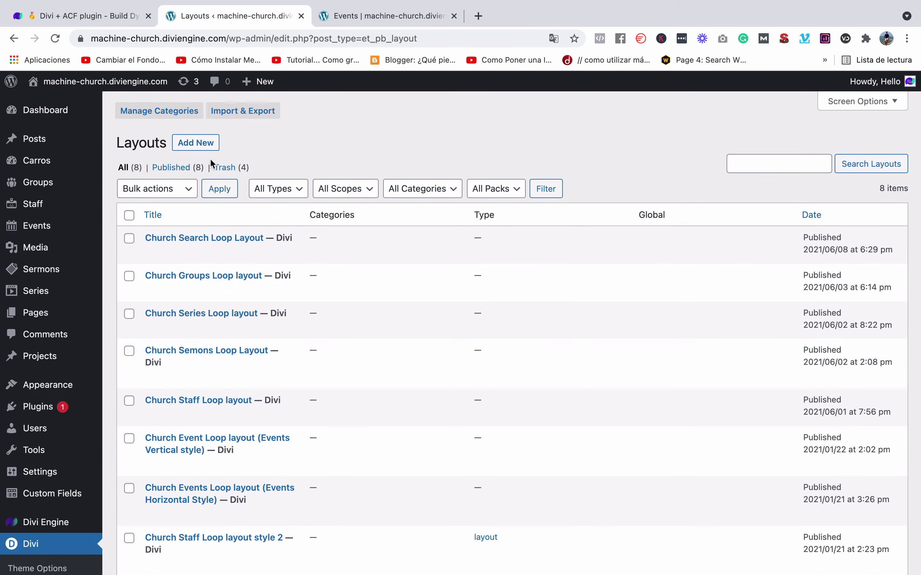
# Add a new library layout named "Loop de eventos" with the layout type set to Layout.
pyautogui.click(212, 148)
pyautogui.click(397, 256)
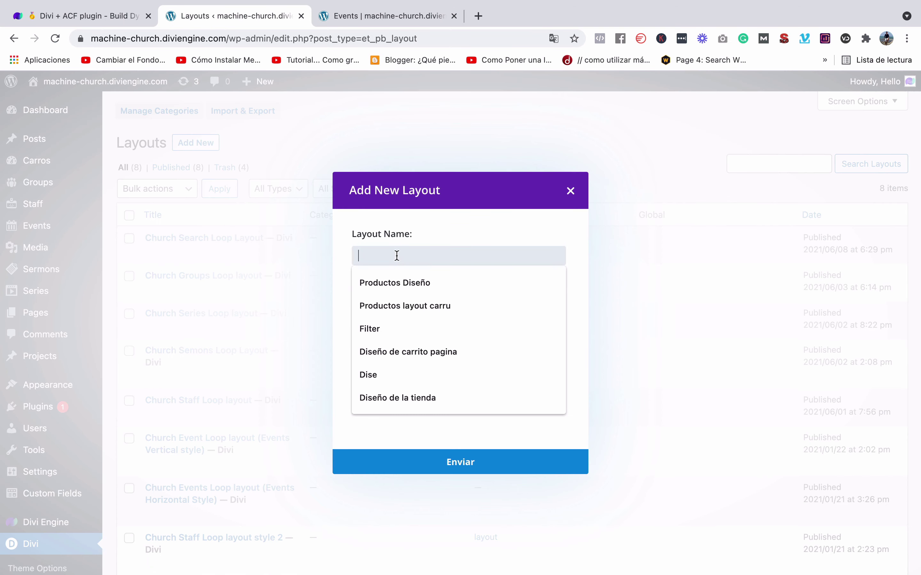
pyautogui.write('Loop de eventos')
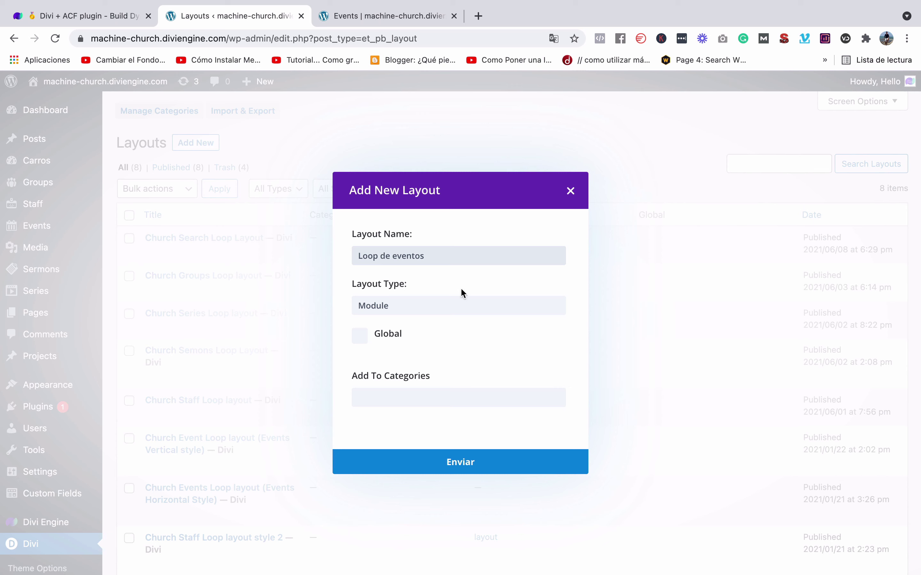
pyautogui.click(401, 256)
pyautogui.moveTo(394, 255); pyautogui.dragTo(481, 255)
pyautogui.click(483, 256)
pyautogui.click(379, 314)
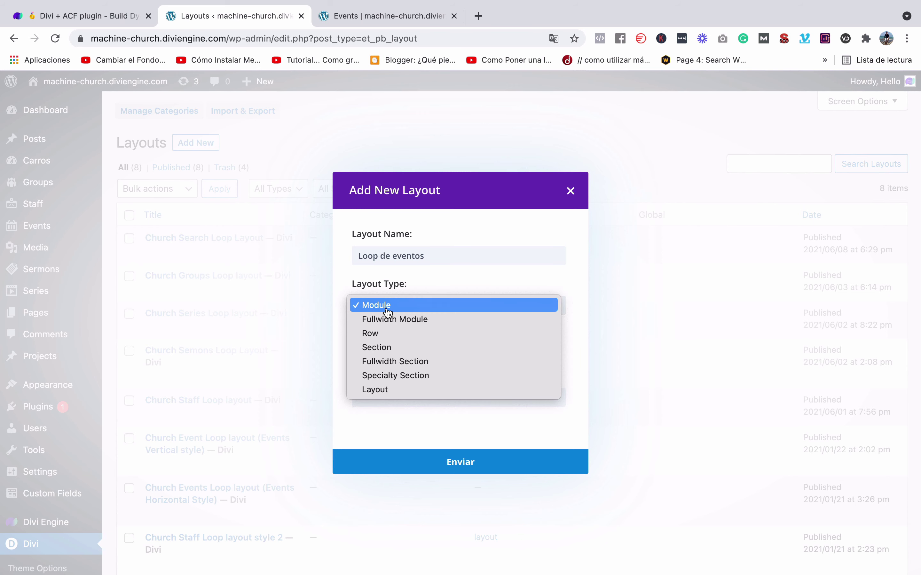
pyautogui.click(386, 392)
pyautogui.click(468, 462)
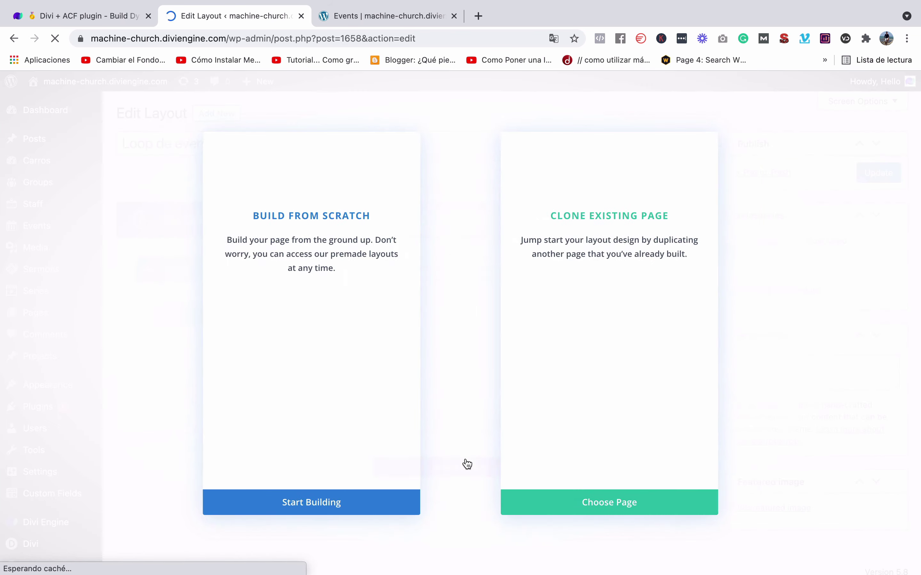
# Start building the Loop de eventos layout from scratch and dismiss the row insertion dialog.
pyautogui.click(263, 342)
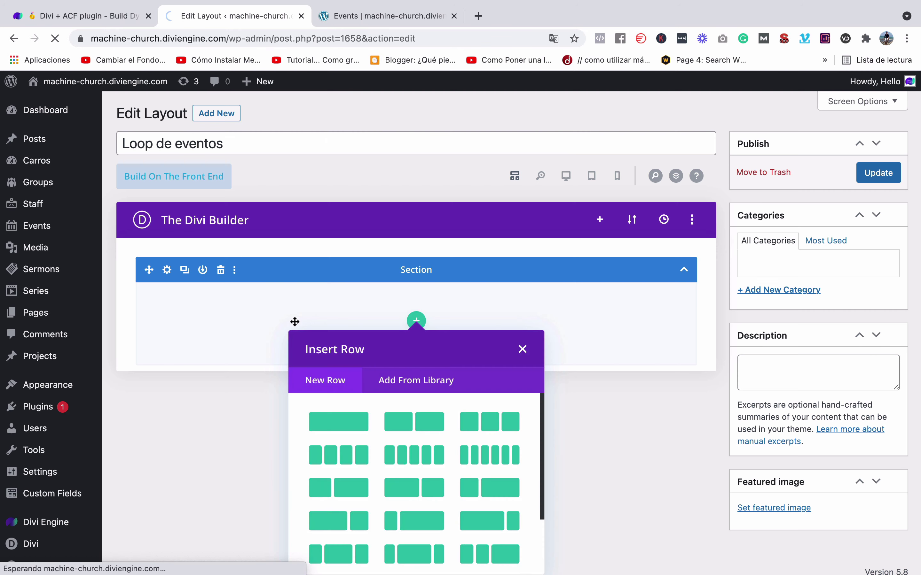
pyautogui.click(521, 350)
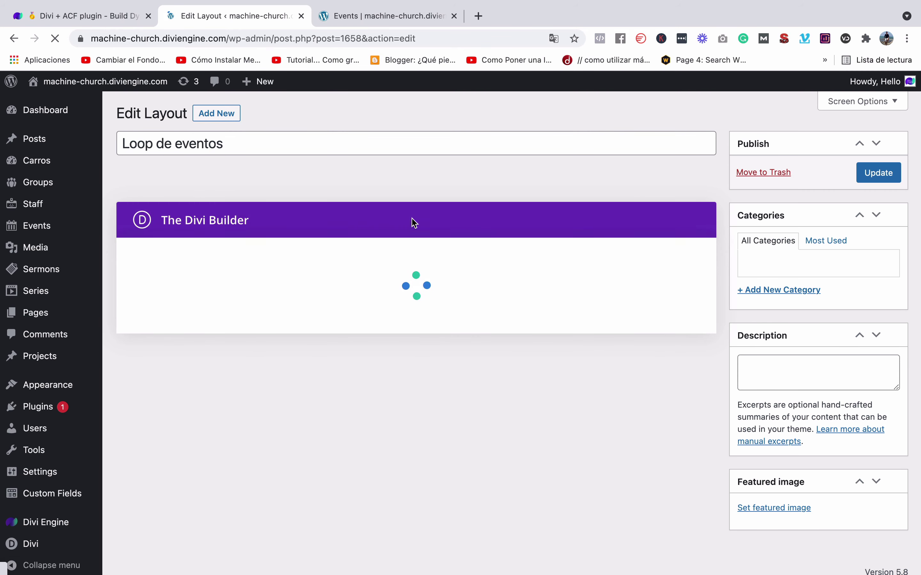
pyautogui.scroll(-1, 335, 313)
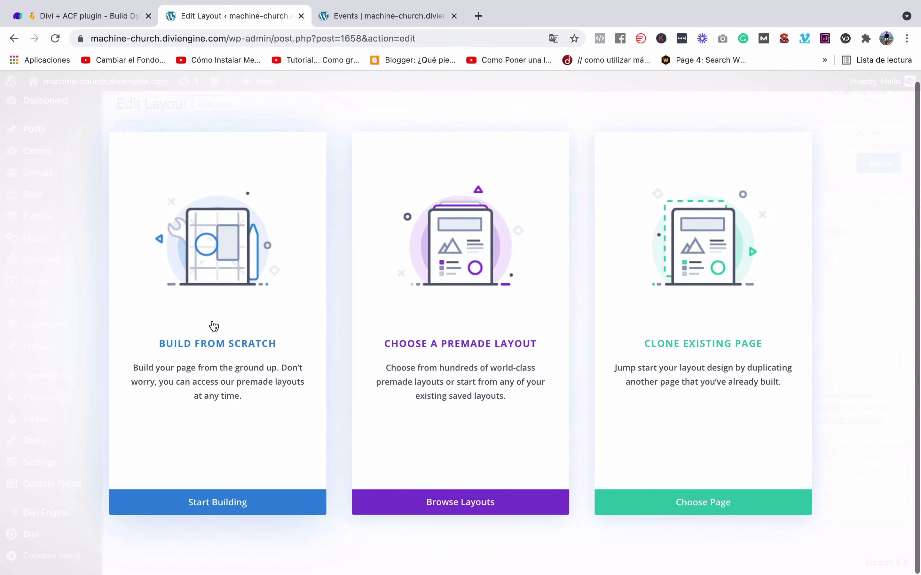
pyautogui.click(215, 499)
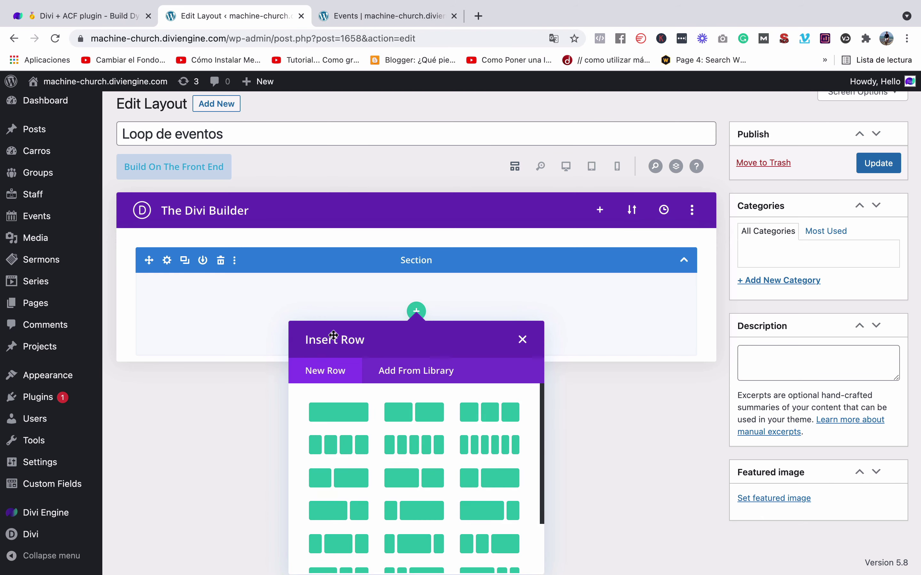
pyautogui.click(529, 346)
# Open the Divi Library in a separate browser tab and switch to it, keeping the layout editor open.
pyautogui.moveTo(30, 534)
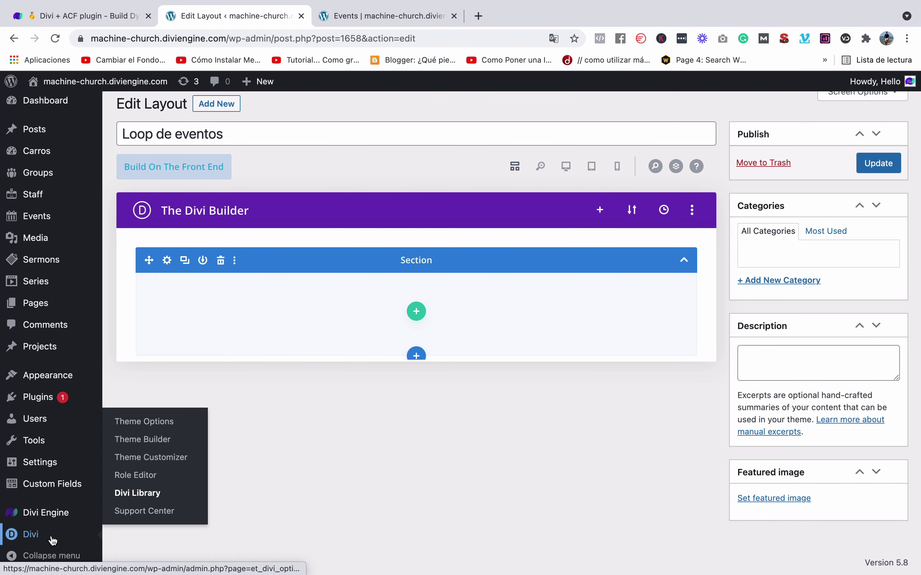
pyautogui.rightClick(164, 500)
pyautogui.click(213, 457)
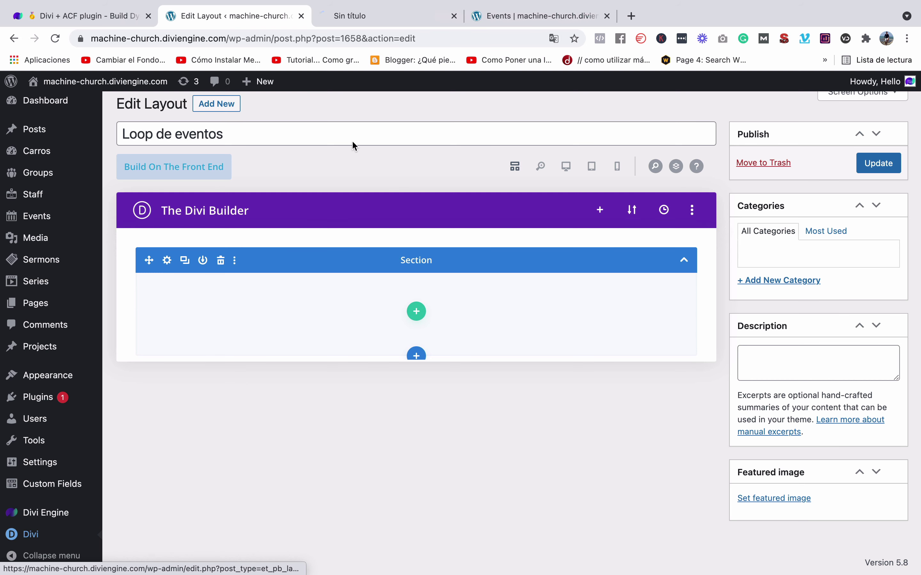
pyautogui.click(407, 22)
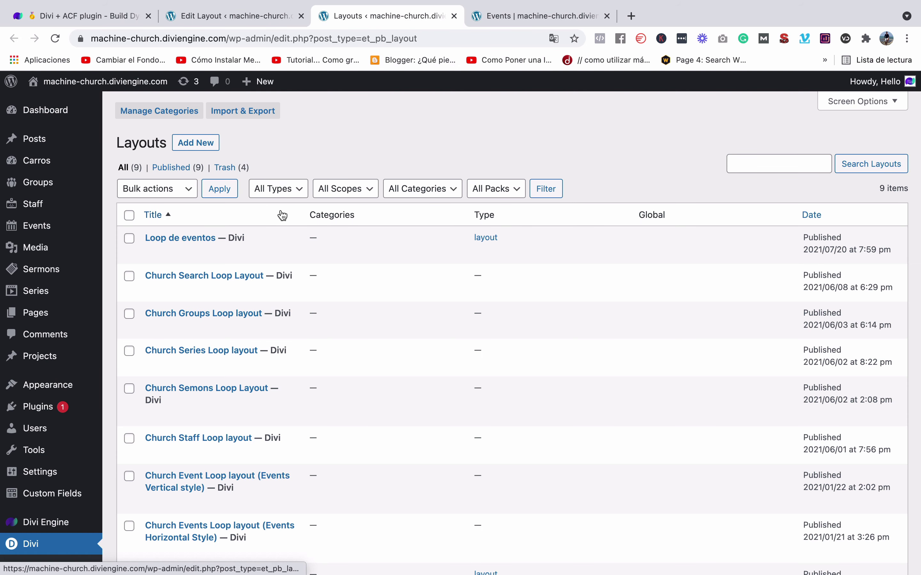
# Examine the loop layouts saved in the Divi Library, including the vertical and horizontal event styles.
pyautogui.scroll(-3, 280, 214)
pyautogui.scroll(2, 266, 190)
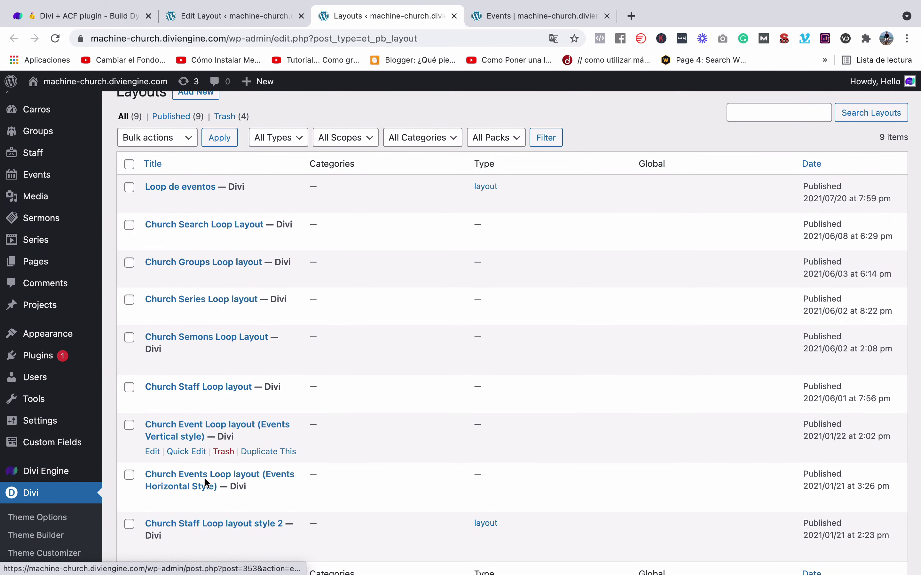
pyautogui.scroll(-2, 220, 343)
pyautogui.scroll(3, 220, 342)
pyautogui.scroll(-3, 221, 343)
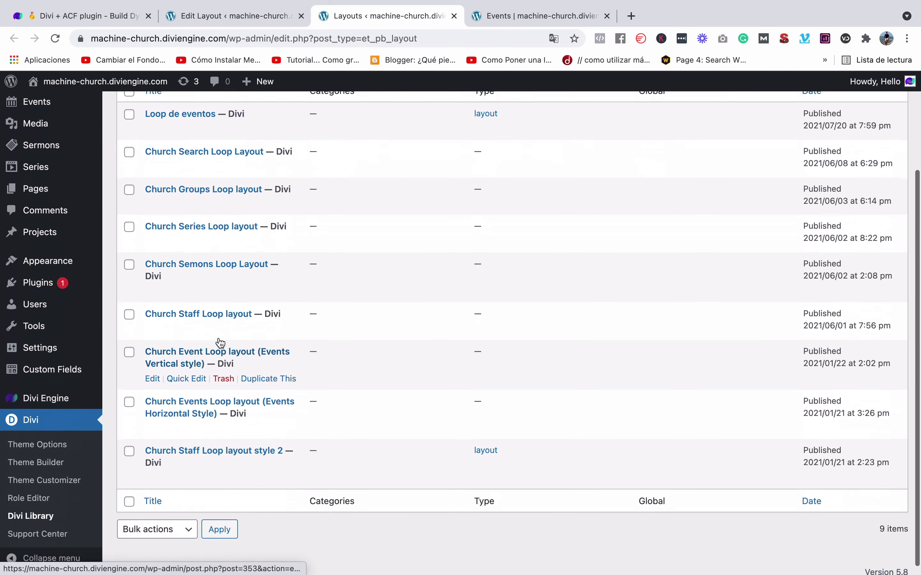
pyautogui.scroll(2, 221, 342)
pyautogui.scroll(2, 220, 342)
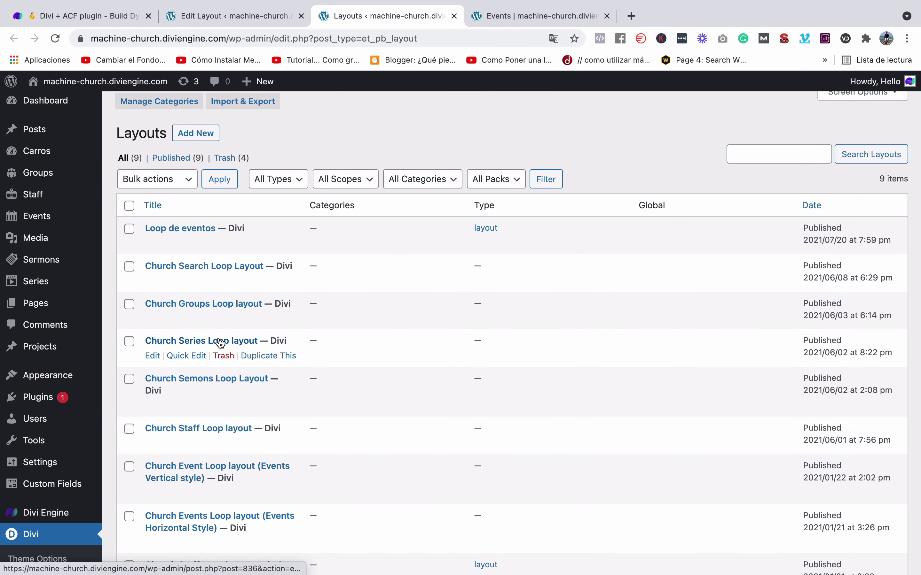
pyautogui.scroll(-2, 195, 288)
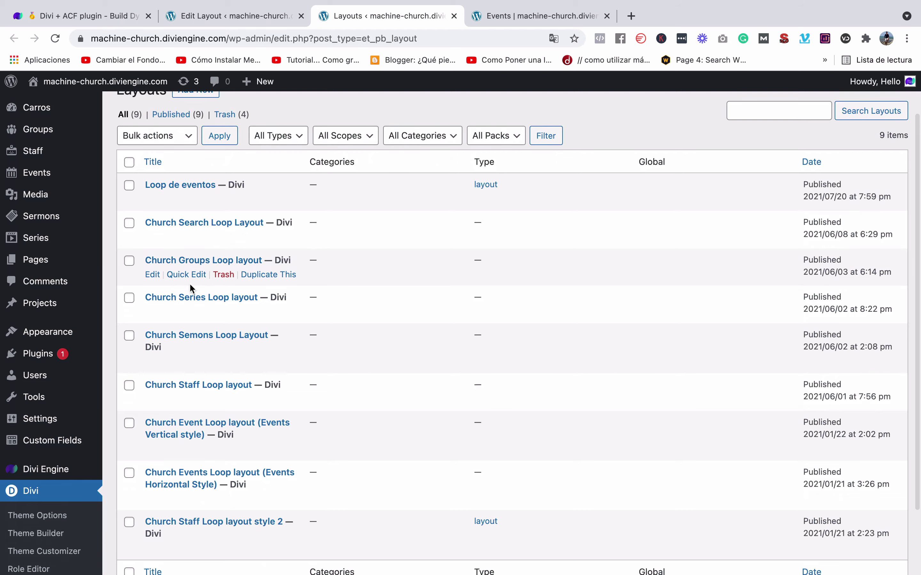
pyautogui.scroll(-3, 189, 283)
pyautogui.scroll(5, 195, 360)
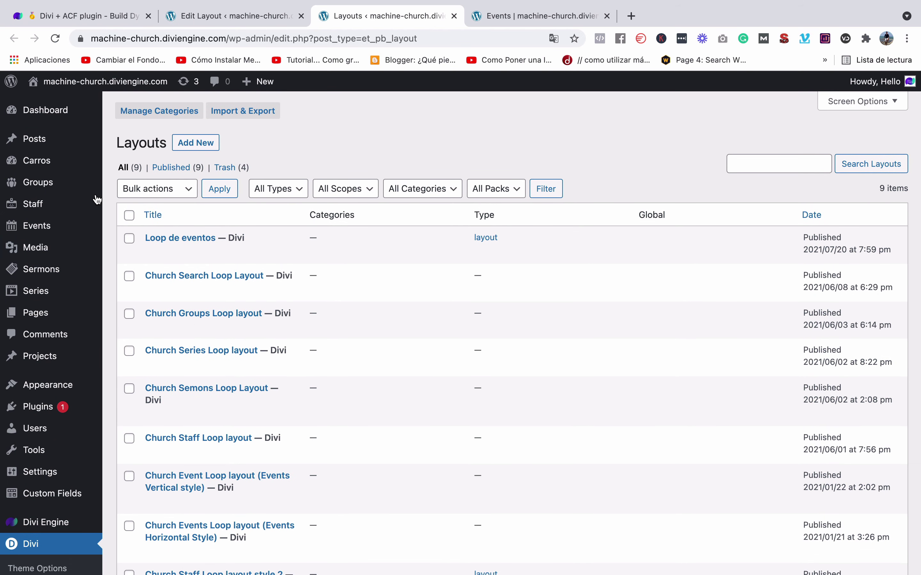
# Compare the site's custom post types, such as Groups, Staff and Events, with the loop layouts in the library.
pyautogui.moveTo(57, 188)
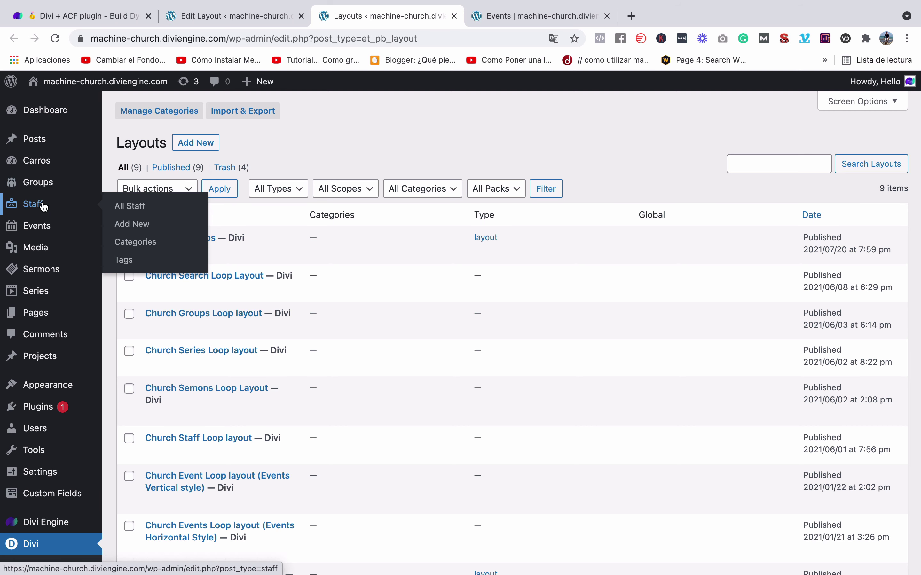
pyautogui.moveTo(48, 233)
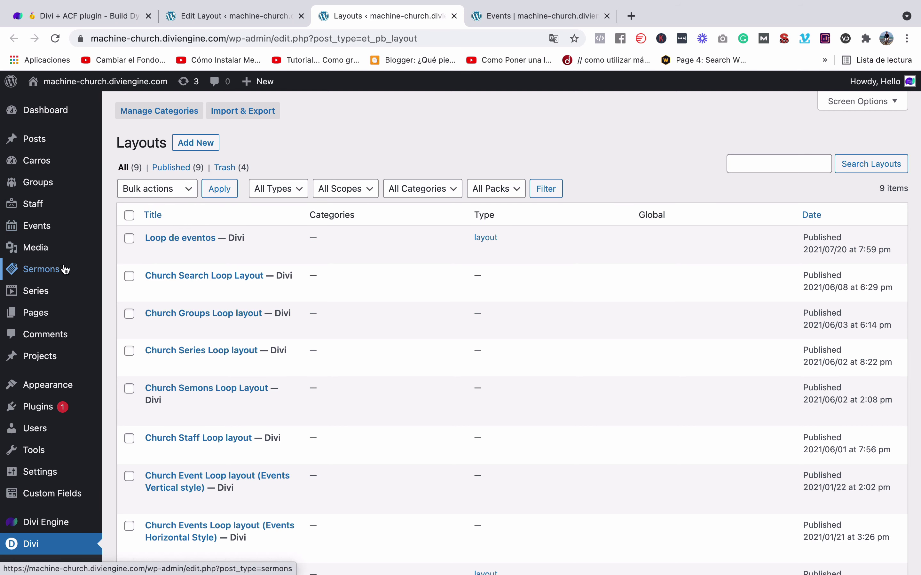
pyautogui.scroll(-3, 355, 465)
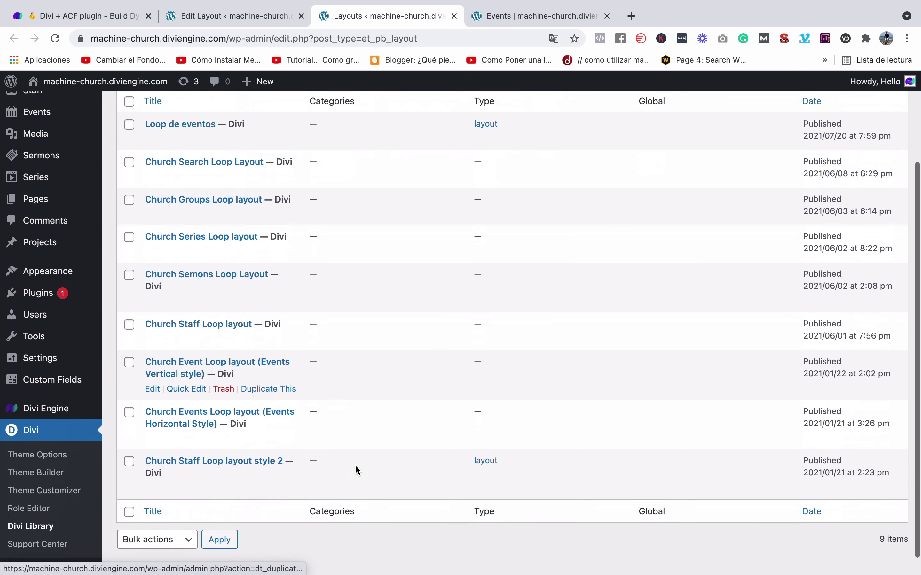
pyautogui.scroll(3, 355, 465)
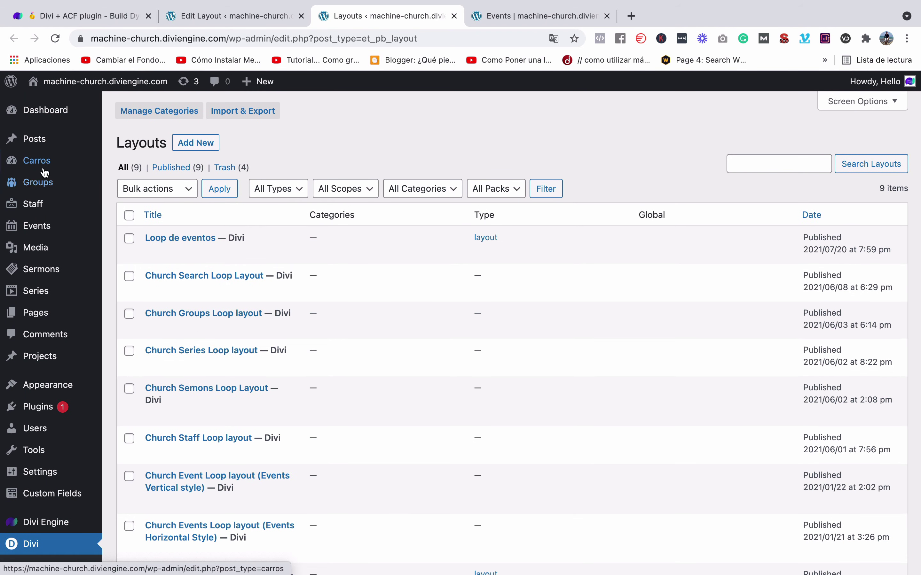
pyautogui.moveTo(41, 183)
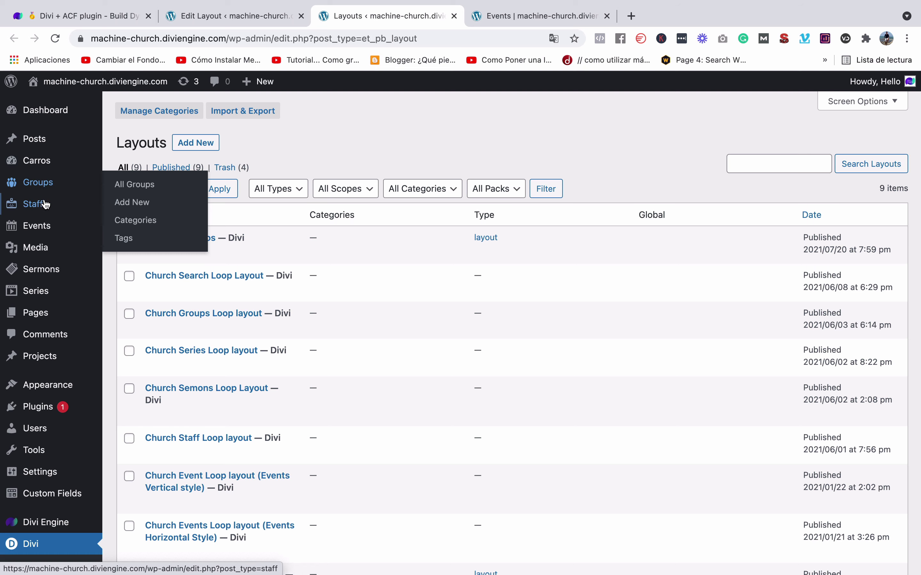
pyautogui.moveTo(40, 237)
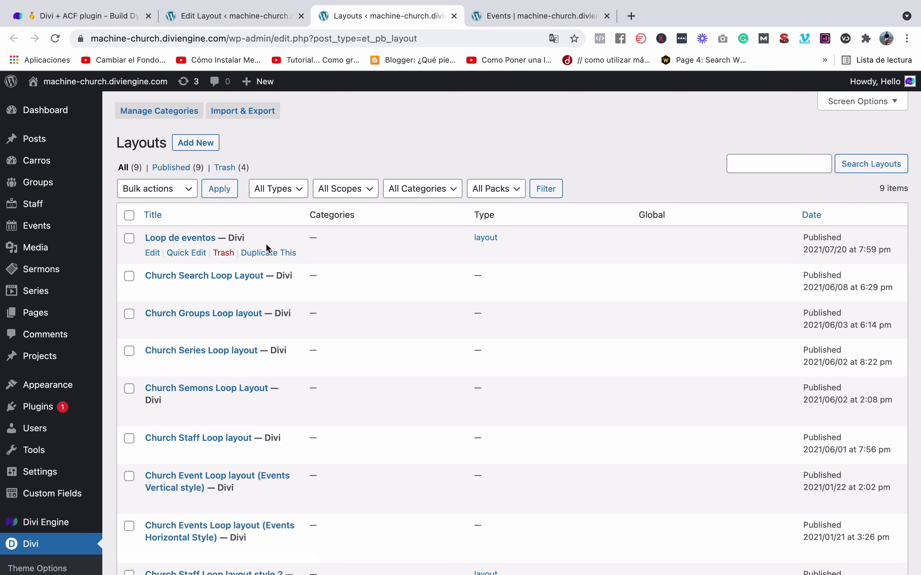
pyautogui.scroll(-3, 268, 250)
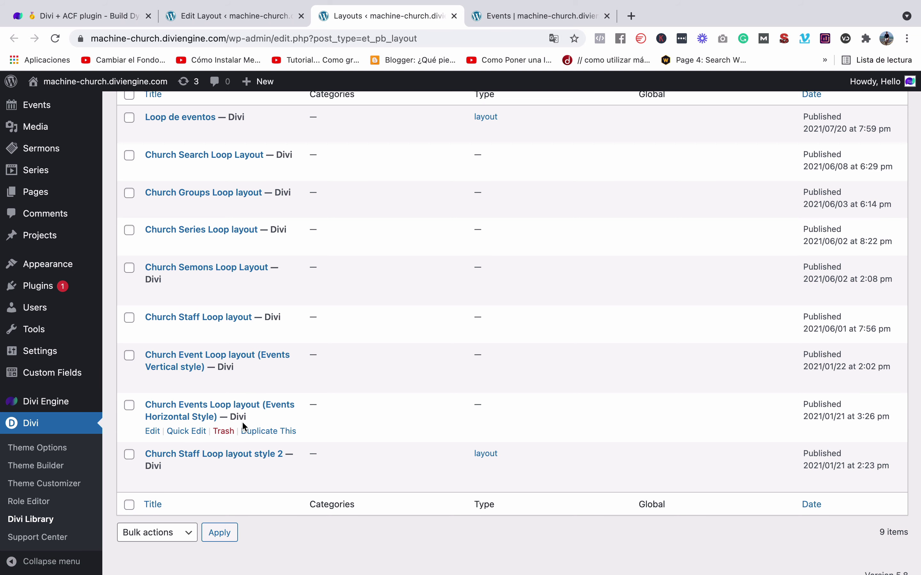
# Examine the date, location and View Event button on the Healing Night card of the live Events page.
pyautogui.click(228, 17)
pyautogui.click(491, 11)
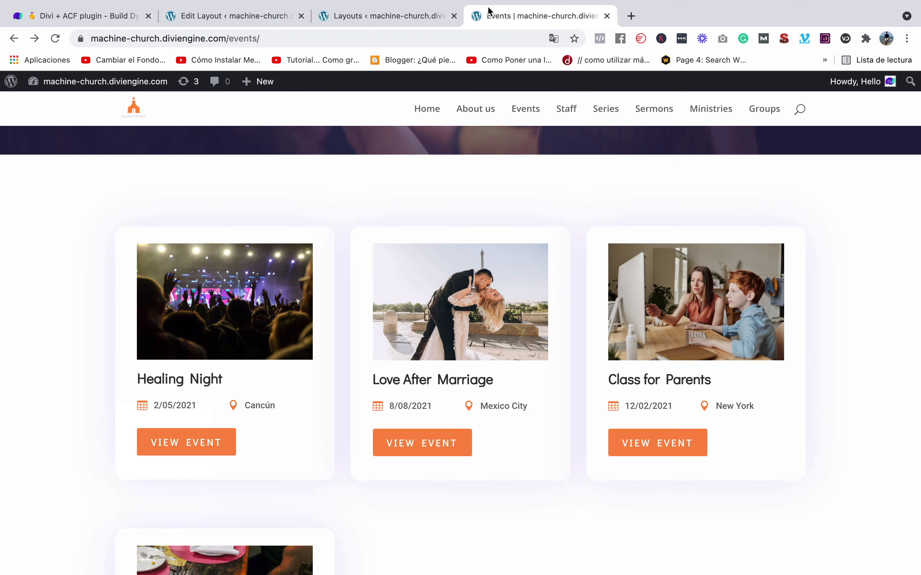
pyautogui.scroll(1, 314, 254)
pyautogui.scroll(-2, 266, 297)
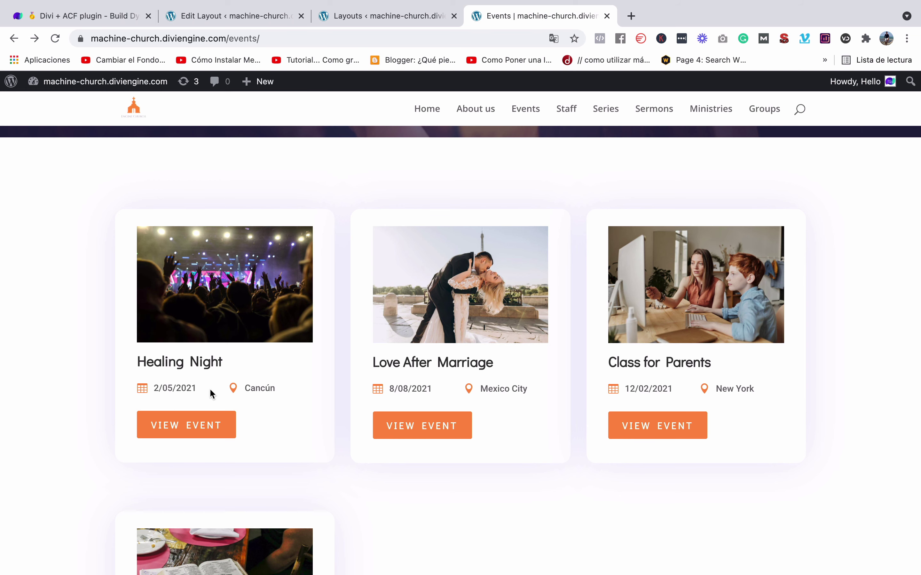
pyautogui.moveTo(275, 388); pyautogui.dragTo(124, 384)
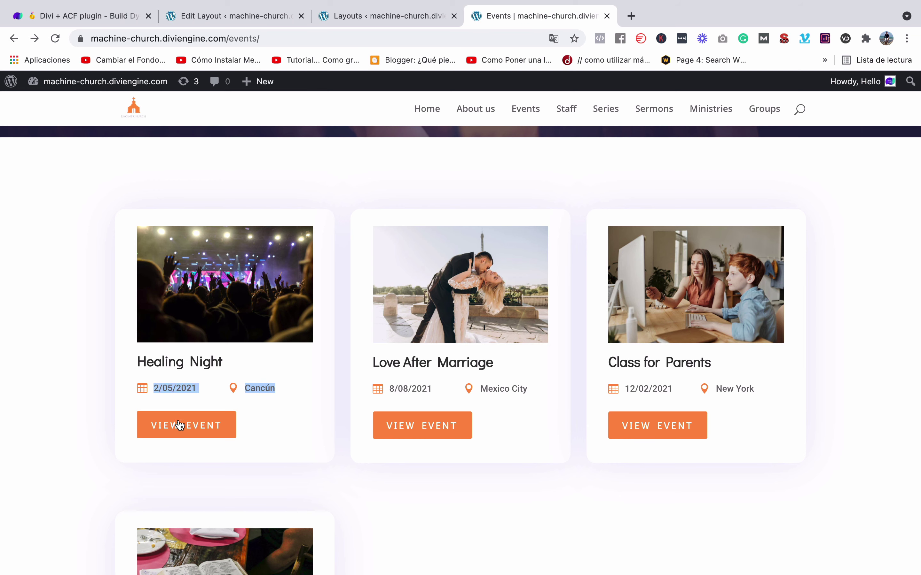
pyautogui.rightClick(223, 419)
pyautogui.click(253, 511)
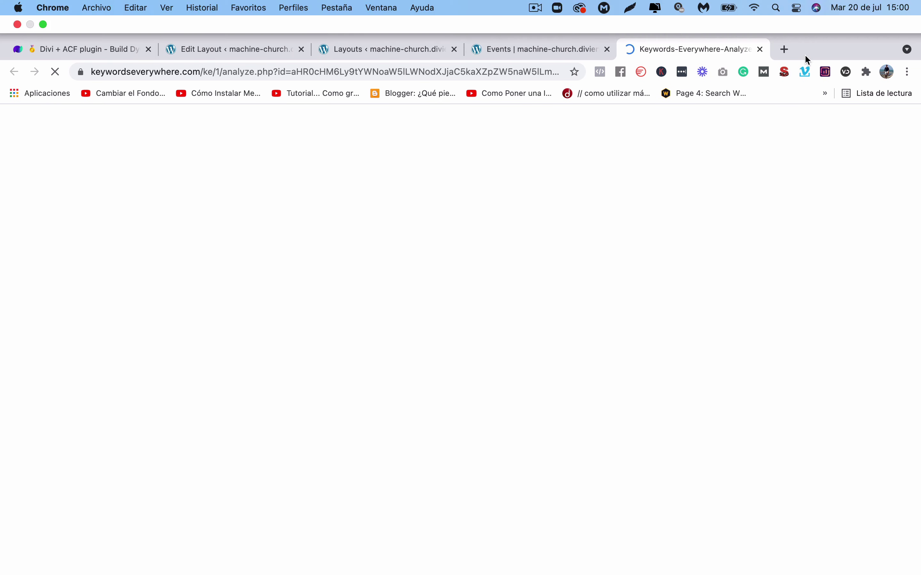
# Close the Keywords Everywhere tab and examine the Upcoming Events cards on the church site's home page.
pyautogui.click(760, 49)
pyautogui.scroll(10, 309, 222)
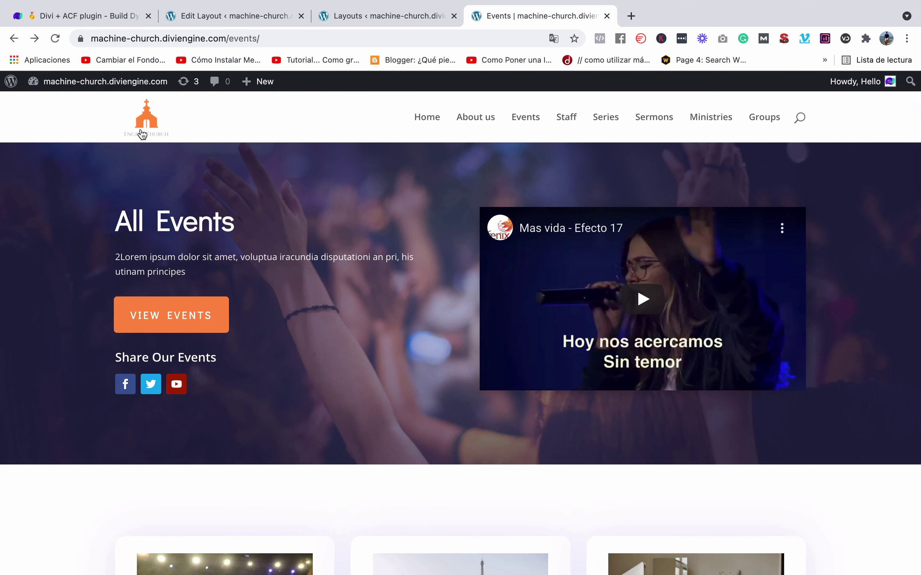
pyautogui.click(142, 133)
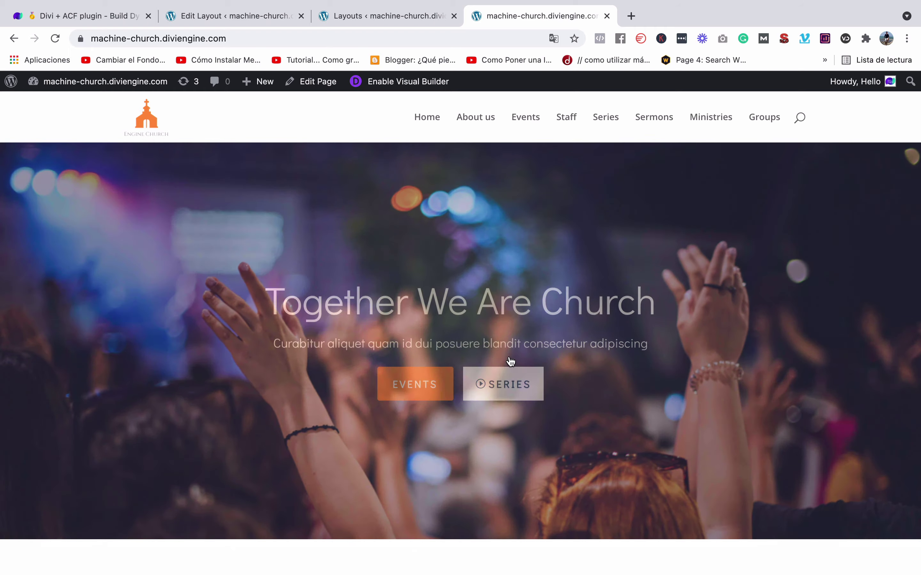
pyautogui.scroll(-5, 510, 361)
pyautogui.scroll(-15, 510, 361)
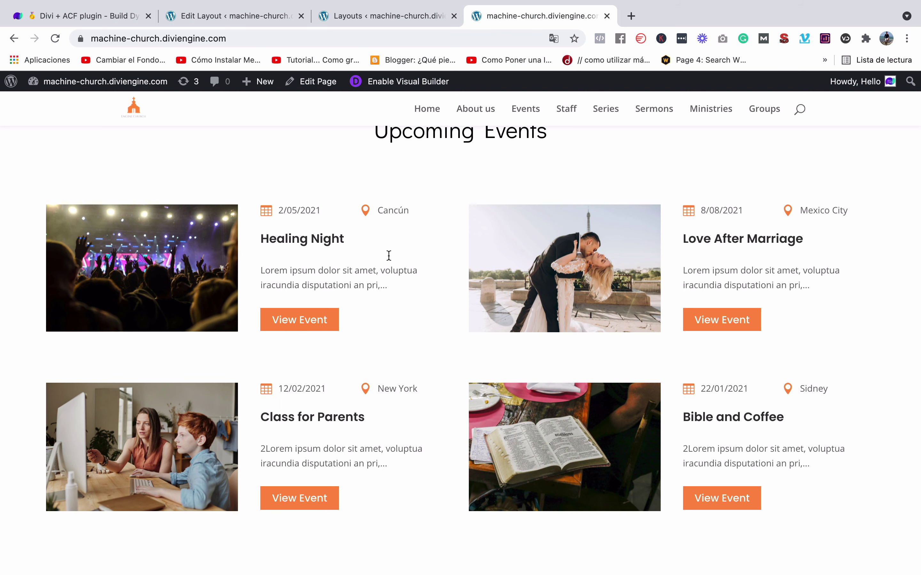
# Compare the Divi Library's loop layouts with the horizontal home page event cards and the vertical cards on the Events page.
pyautogui.click(410, 19)
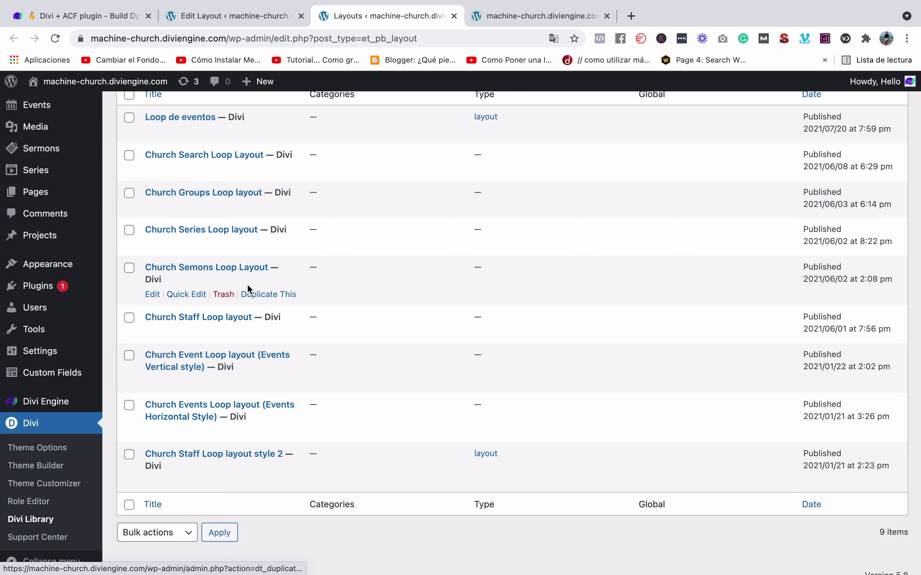
pyautogui.click(262, 16)
pyautogui.click(390, 16)
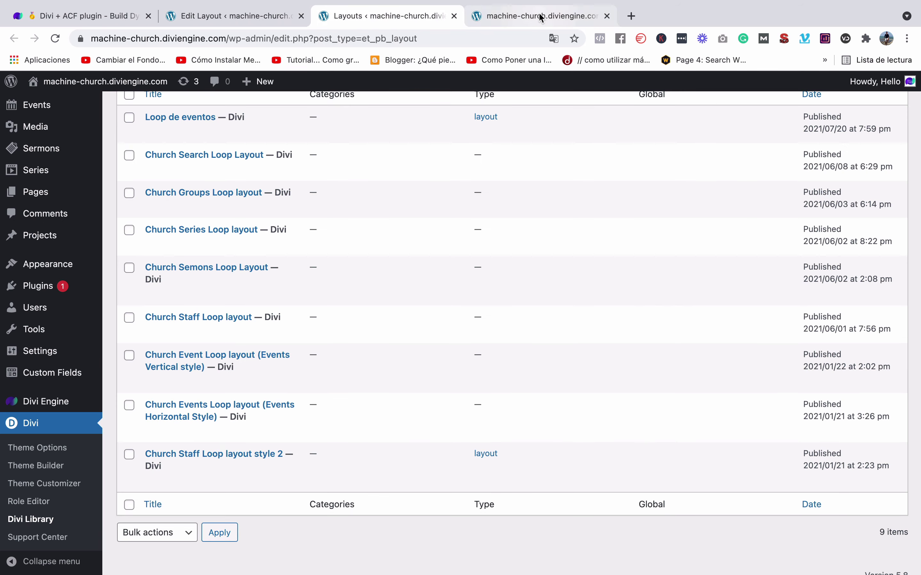
pyautogui.click(529, 16)
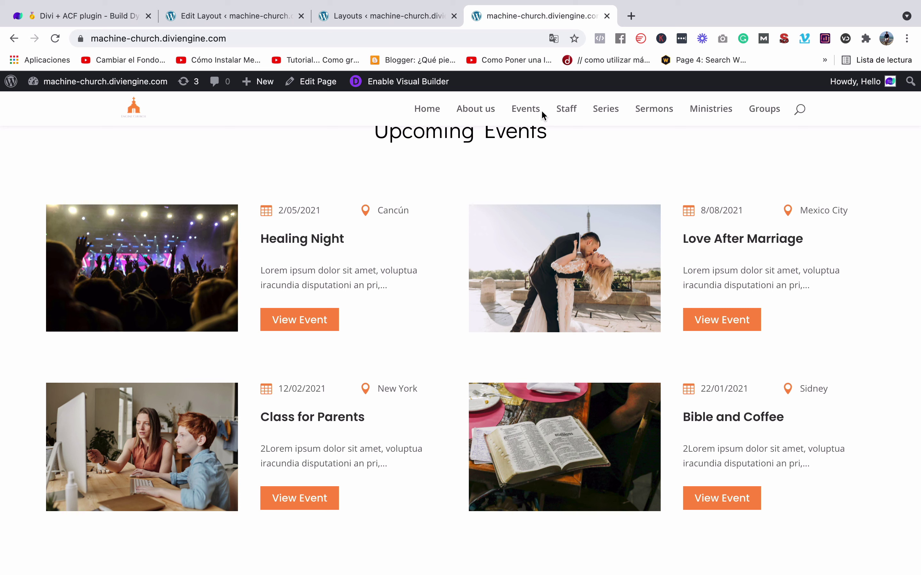
pyautogui.click(525, 113)
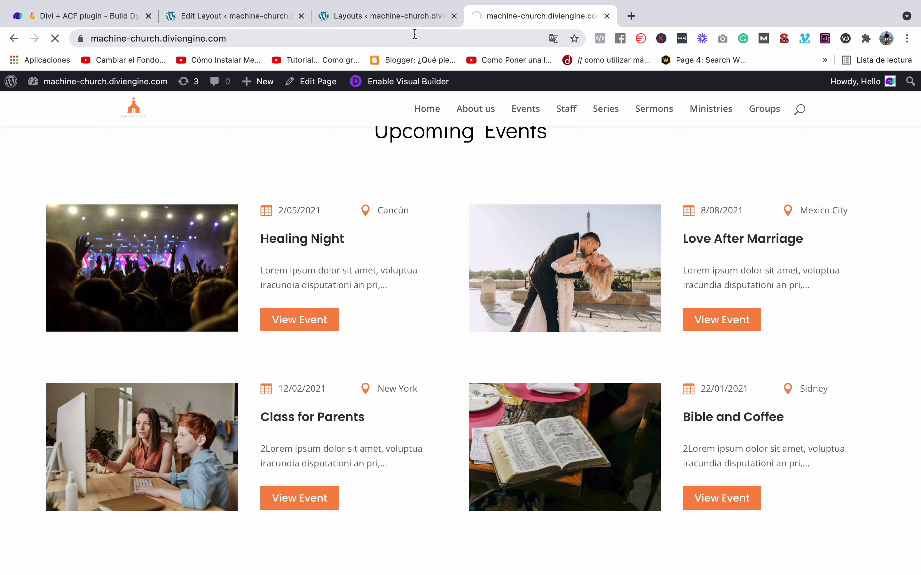
pyautogui.scroll(-10, 392, 131)
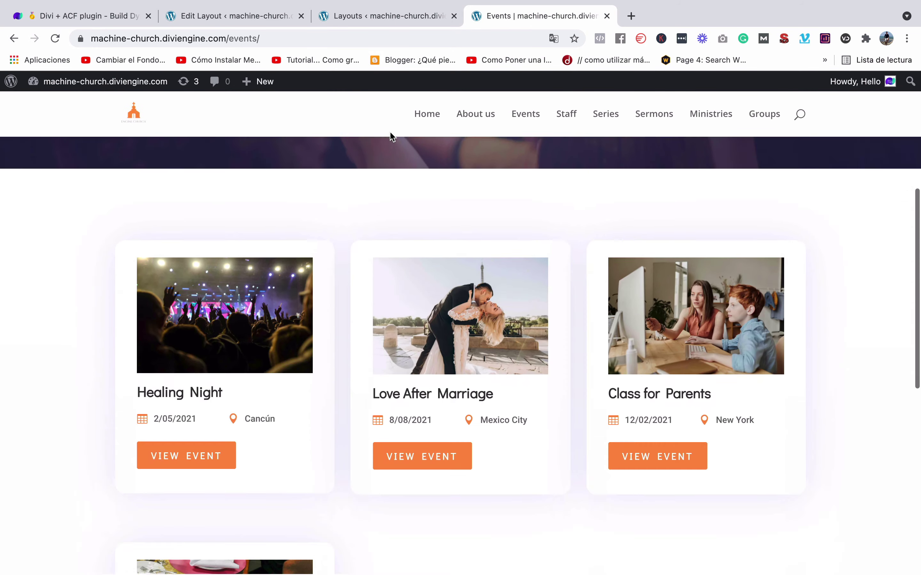
pyautogui.scroll(3, 213, 248)
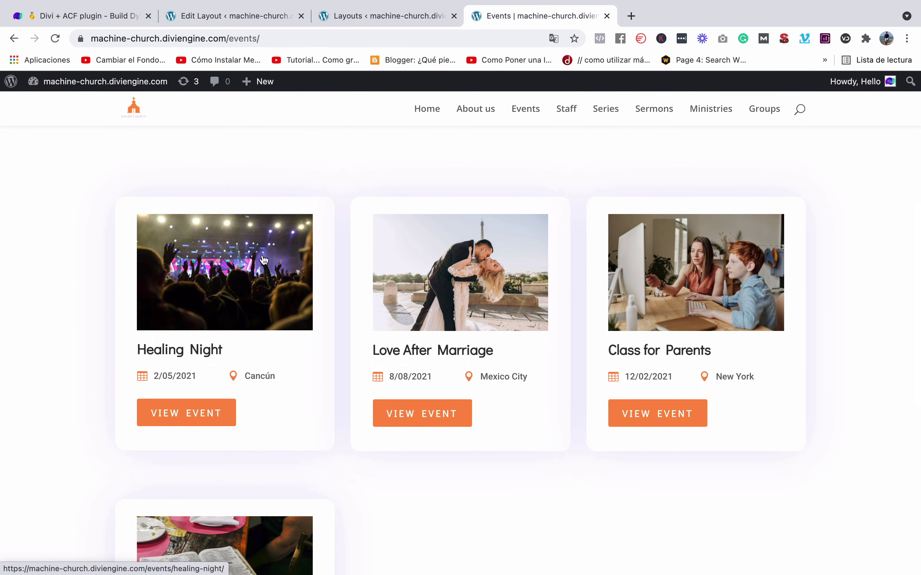
# Open the Church Event Loop layout (Events Vertical style) for editing in a separate browser tab and switch to it.
pyautogui.click(339, 15)
pyautogui.click(245, 15)
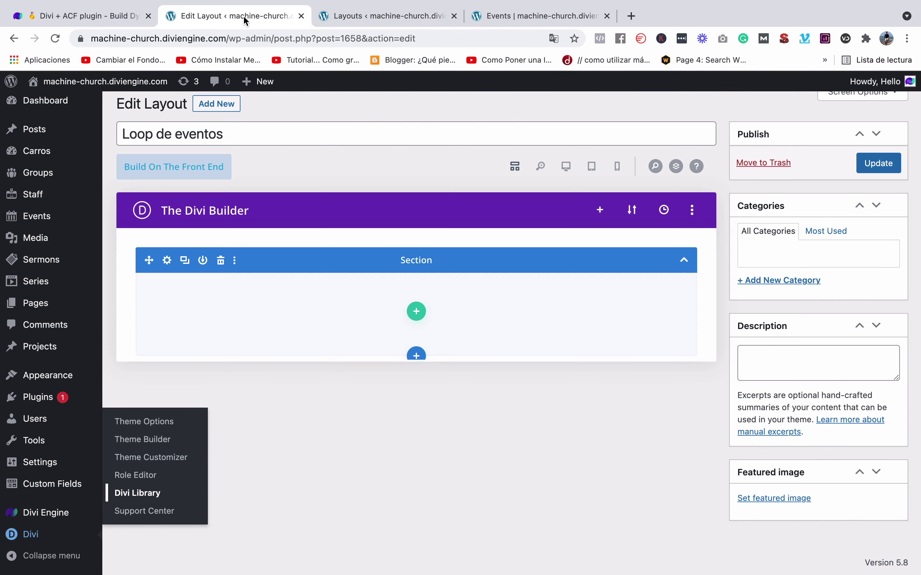
pyautogui.click(380, 15)
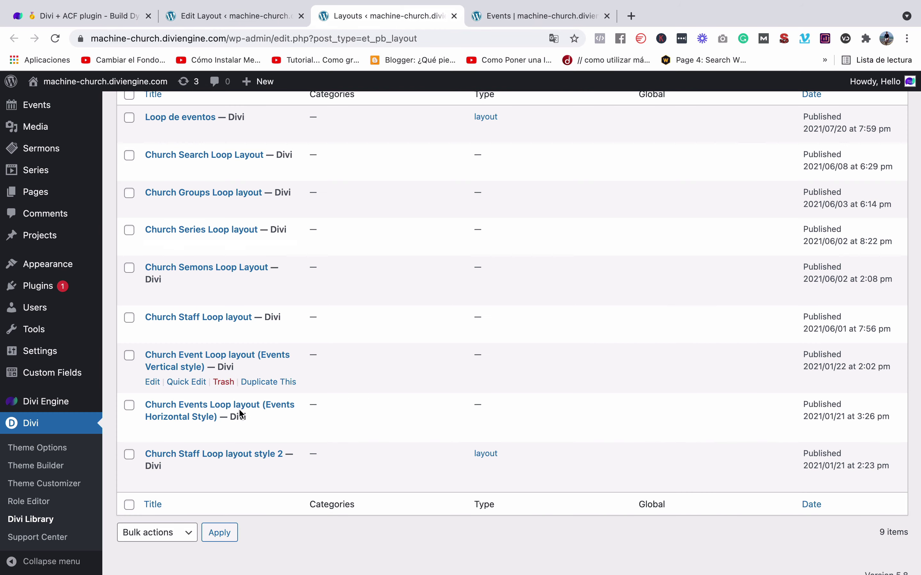
pyautogui.click(517, 17)
pyautogui.click(407, 17)
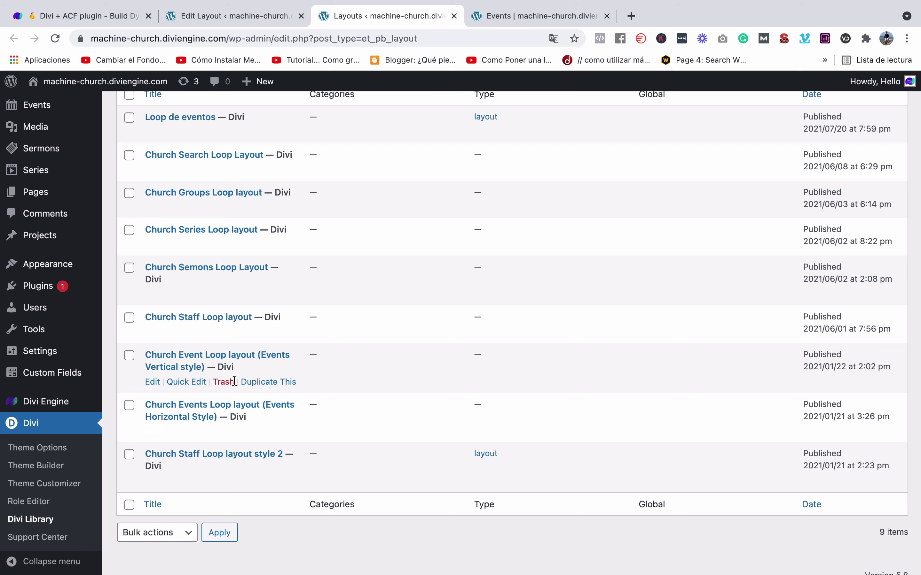
pyautogui.rightClick(152, 382)
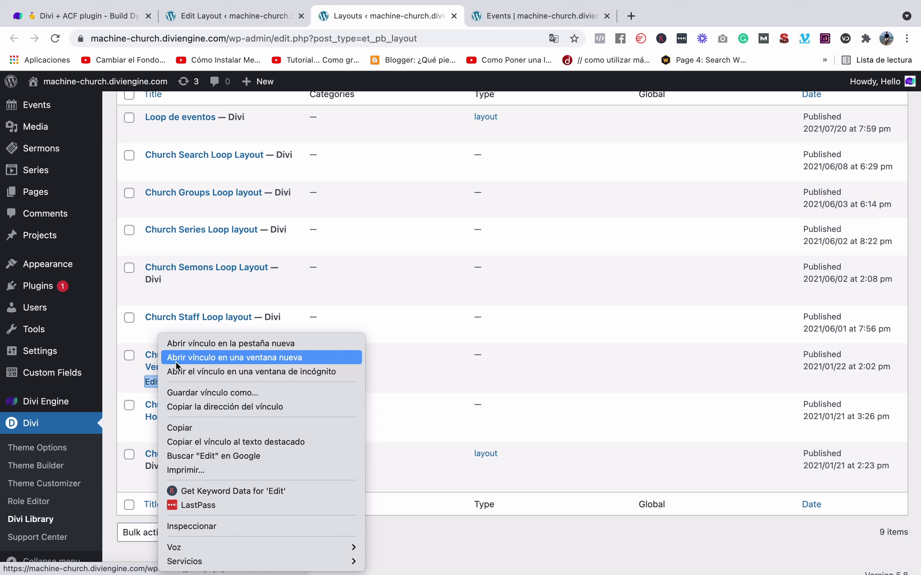
pyautogui.click(178, 344)
pyautogui.click(540, 16)
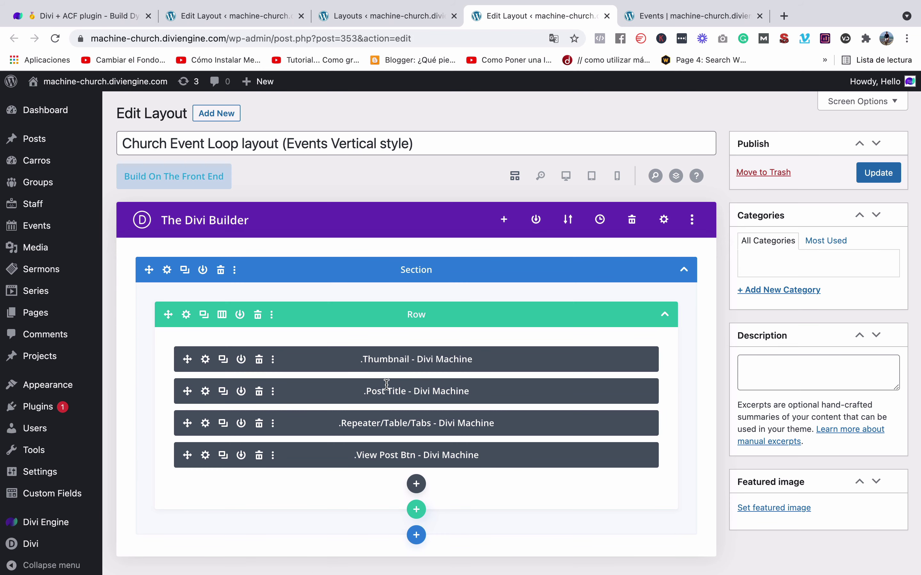
# Bring up the list of new modules that can be inserted below the View Post Btn module in the row.
pyautogui.scroll(-1, 412, 455)
pyautogui.click(416, 461)
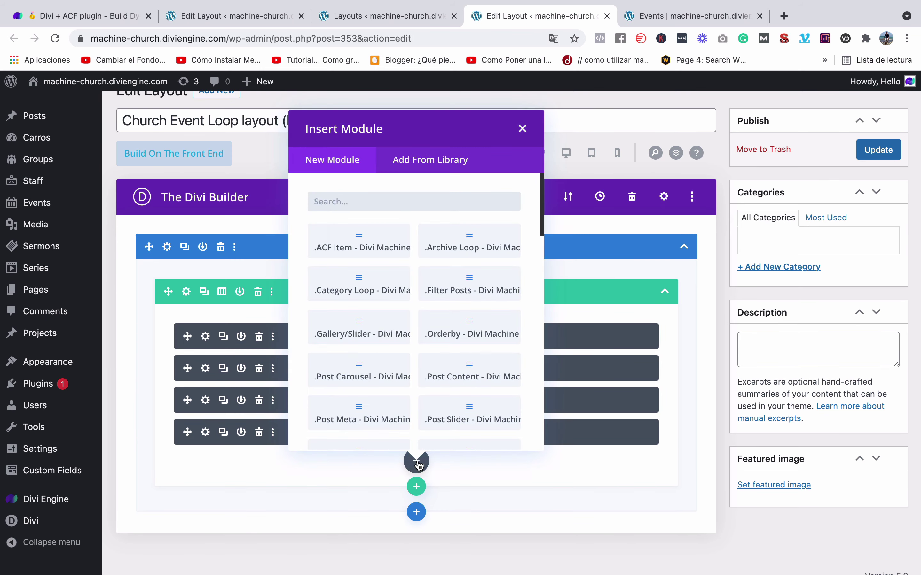
pyautogui.click(521, 130)
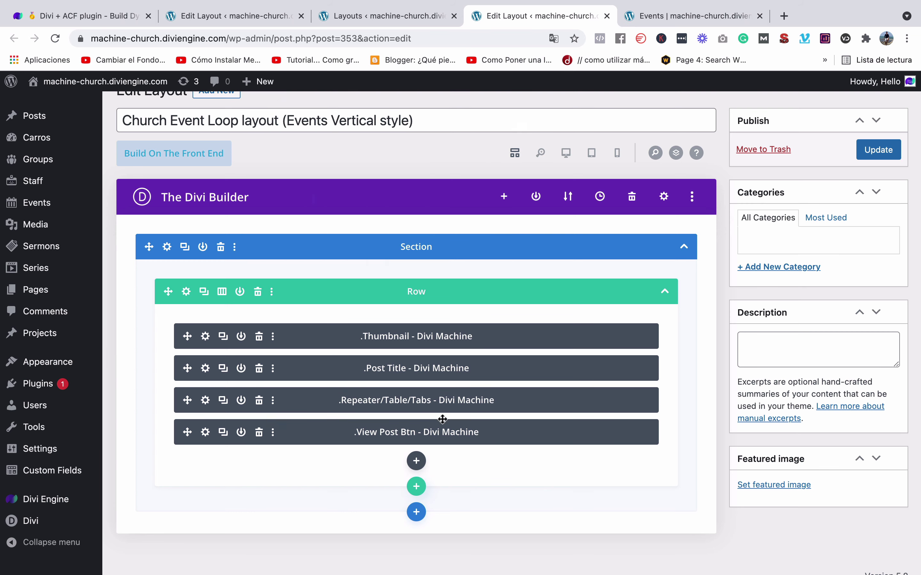
pyautogui.click(416, 461)
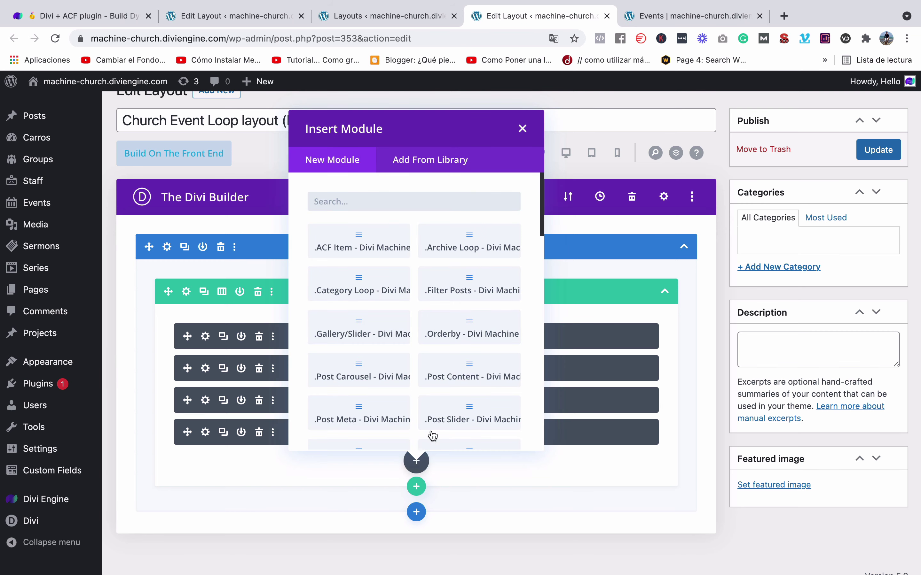
pyautogui.scroll(-1, 391, 292)
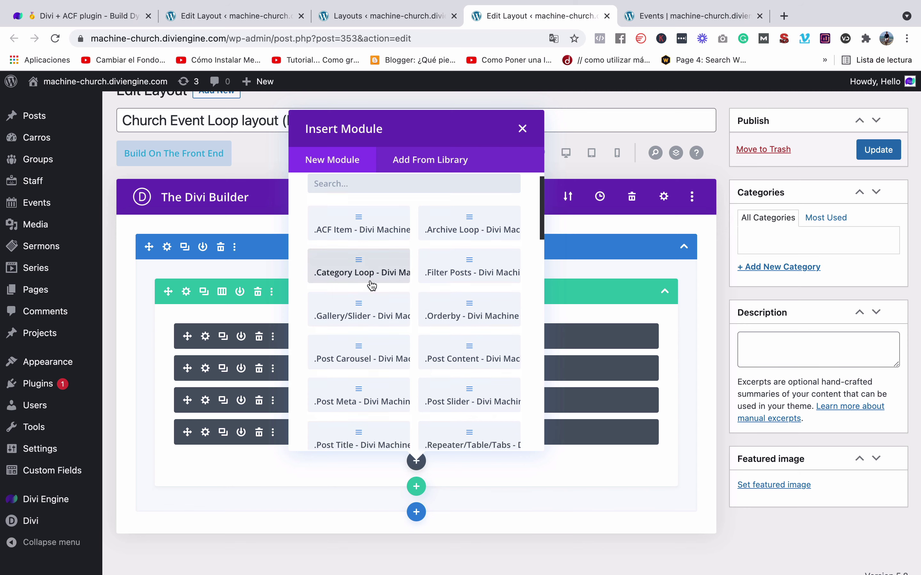
pyautogui.scroll(1, 365, 282)
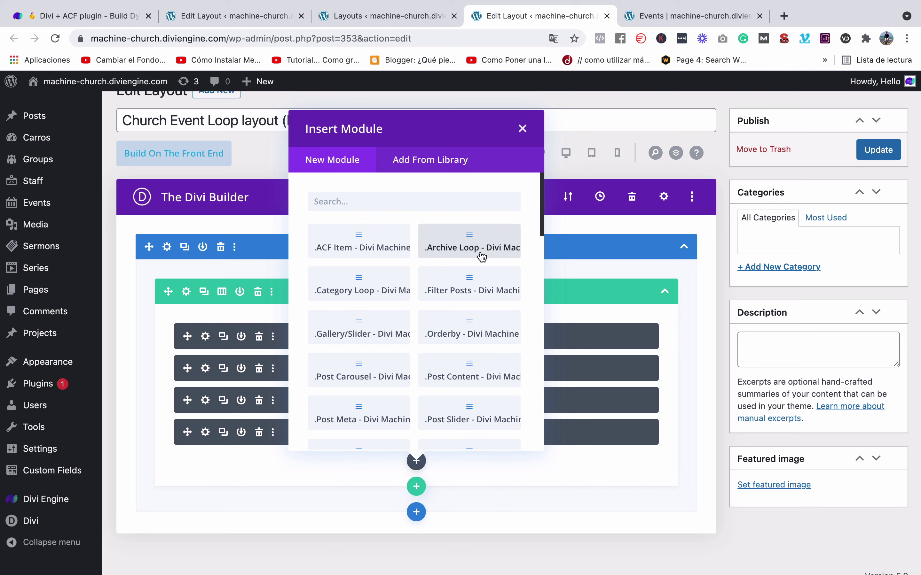
# Review the event cards on the live Events page and return to the vertical layout's module list.
pyautogui.click(658, 23)
pyautogui.scroll(5, 503, 273)
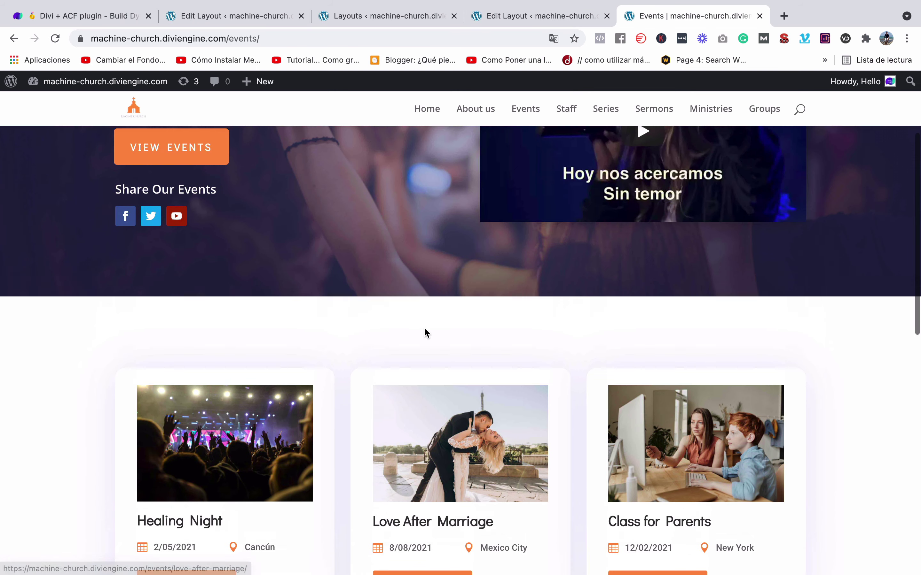
pyautogui.scroll(-3, 426, 333)
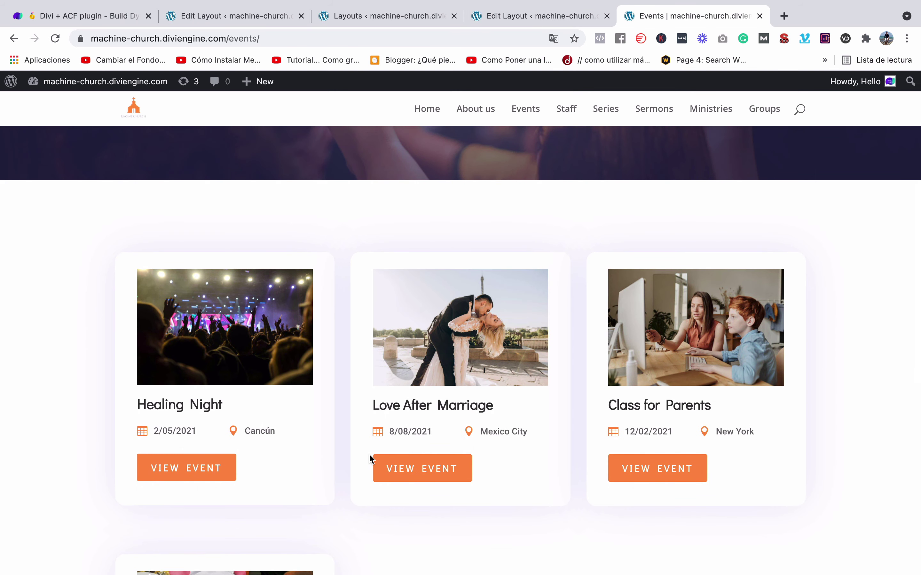
pyautogui.click(494, 19)
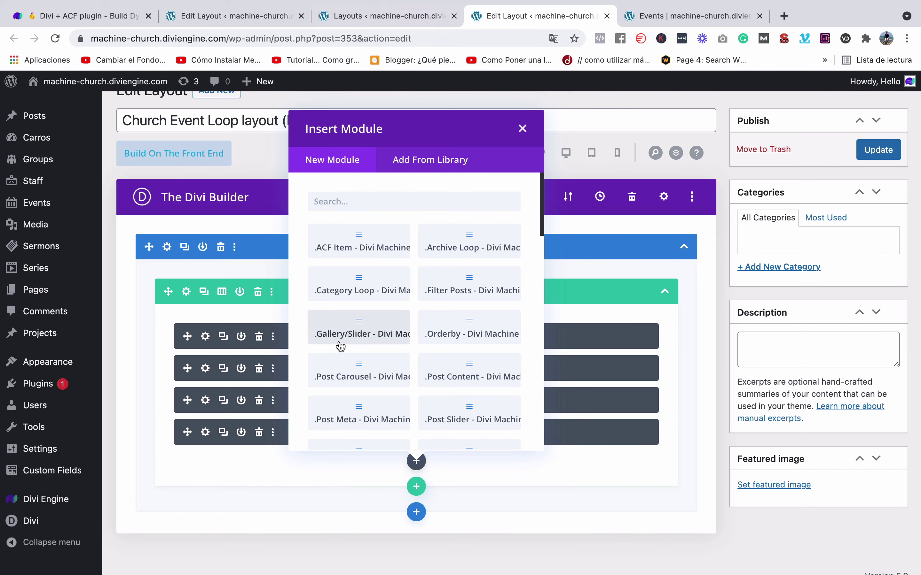
# Examine the available Divi Machine modules, from Category Loop and Filter Posts through Post Title, Repeater/Table/Tabs, Thumbnail and View Post Btn.
pyautogui.scroll(-1, 354, 373)
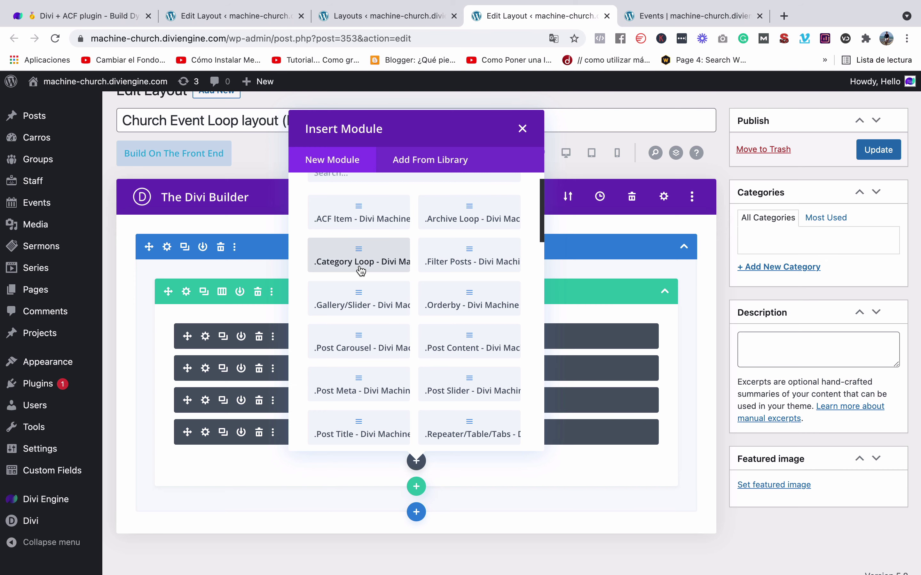
pyautogui.scroll(-2, 366, 262)
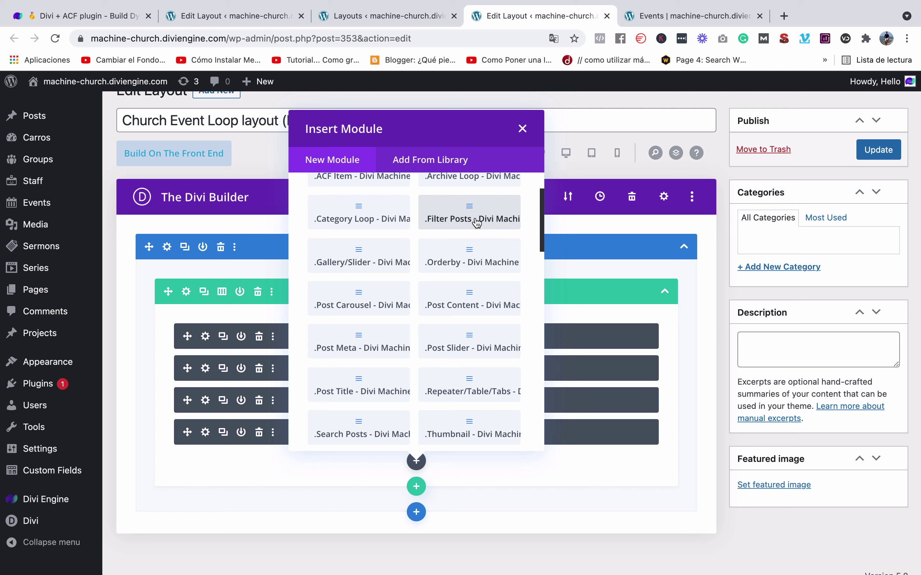
pyautogui.scroll(-1, 476, 223)
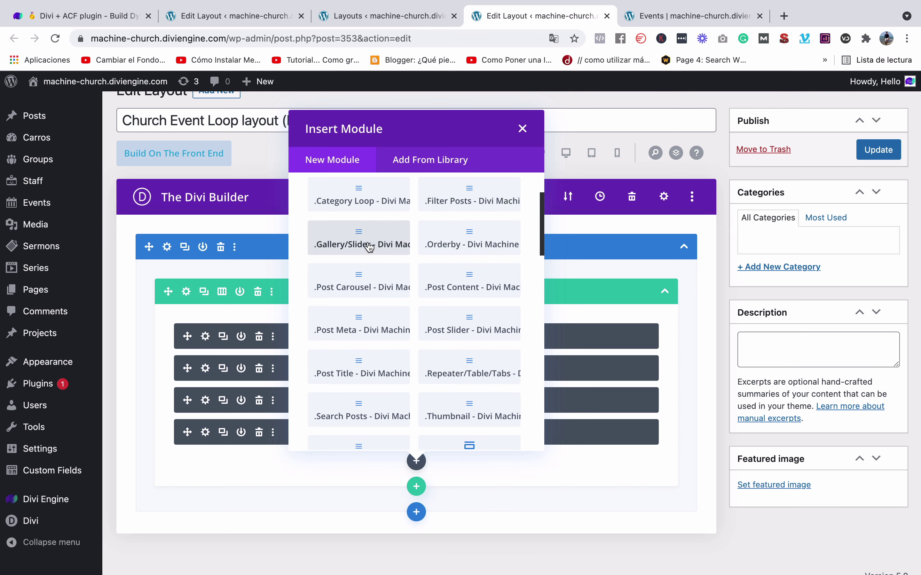
pyautogui.scroll(-1, 362, 253)
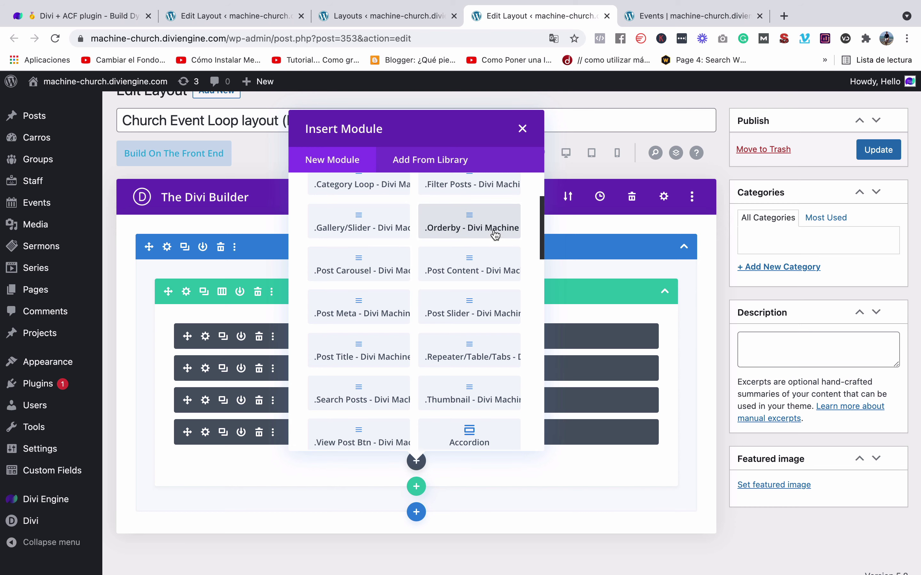
pyautogui.scroll(-1, 496, 235)
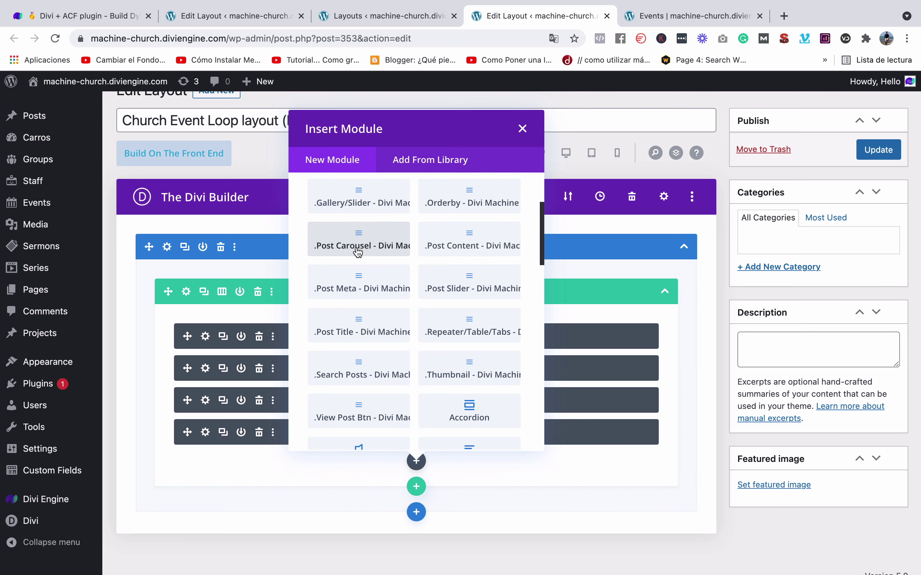
pyautogui.scroll(-1, 358, 252)
pyautogui.scroll(-1, 332, 249)
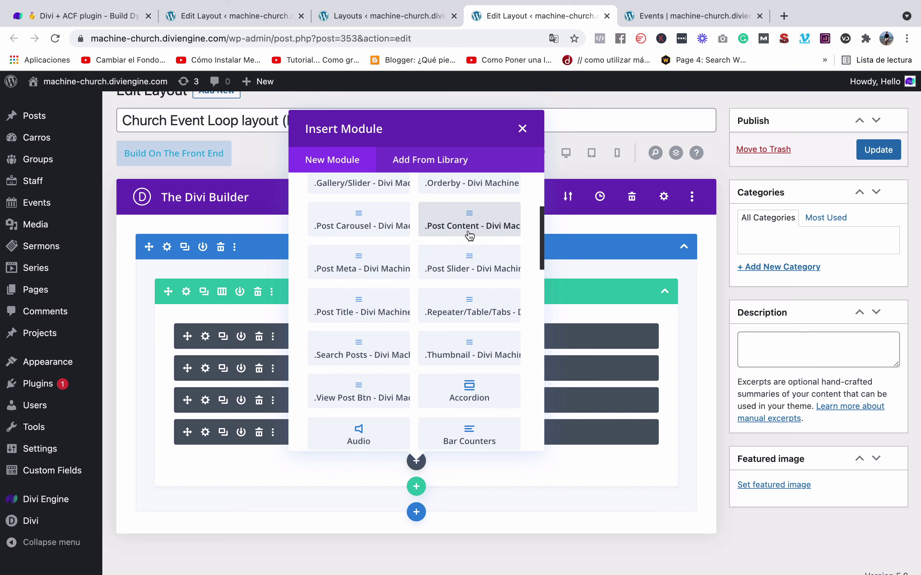
pyautogui.scroll(-1, 470, 235)
pyautogui.scroll(-2, 368, 254)
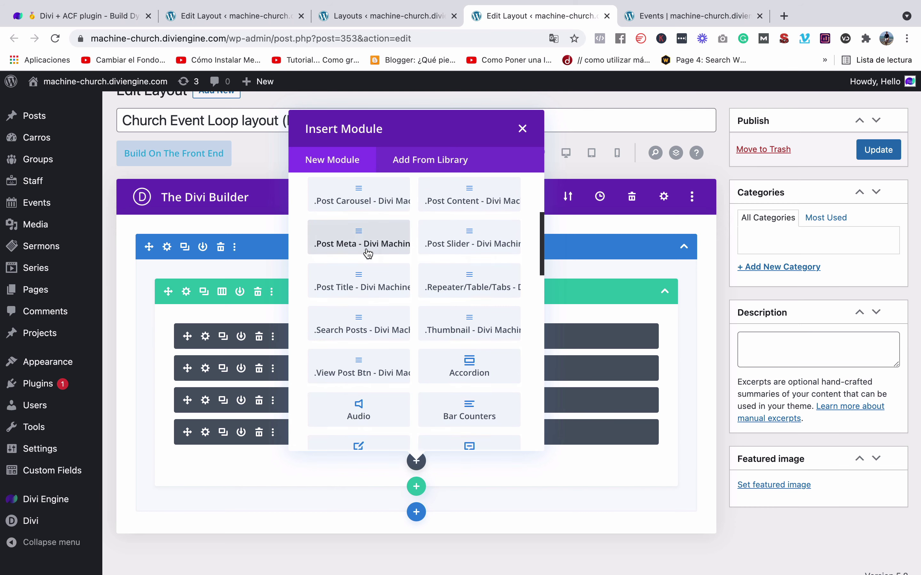
pyautogui.scroll(-1, 483, 228)
pyautogui.scroll(-1, 480, 232)
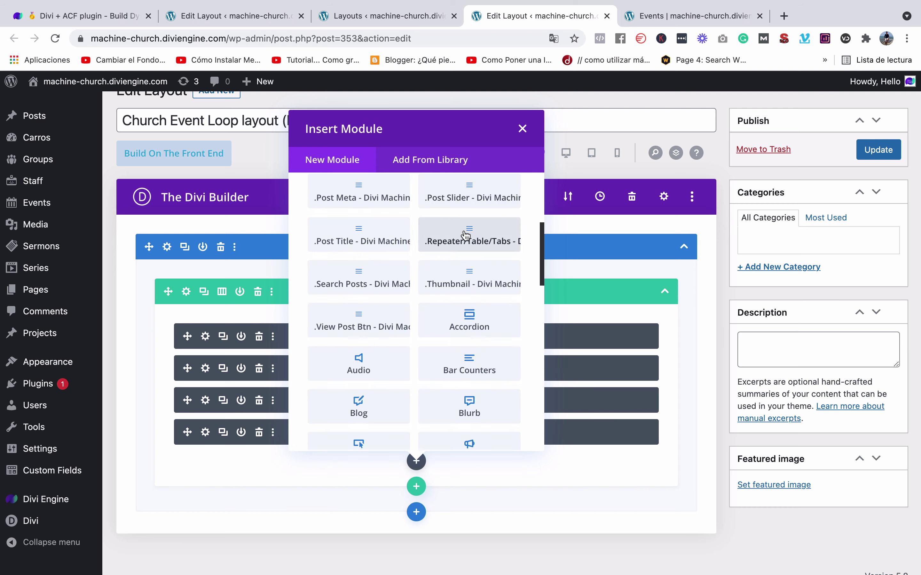
pyautogui.scroll(-1, 394, 249)
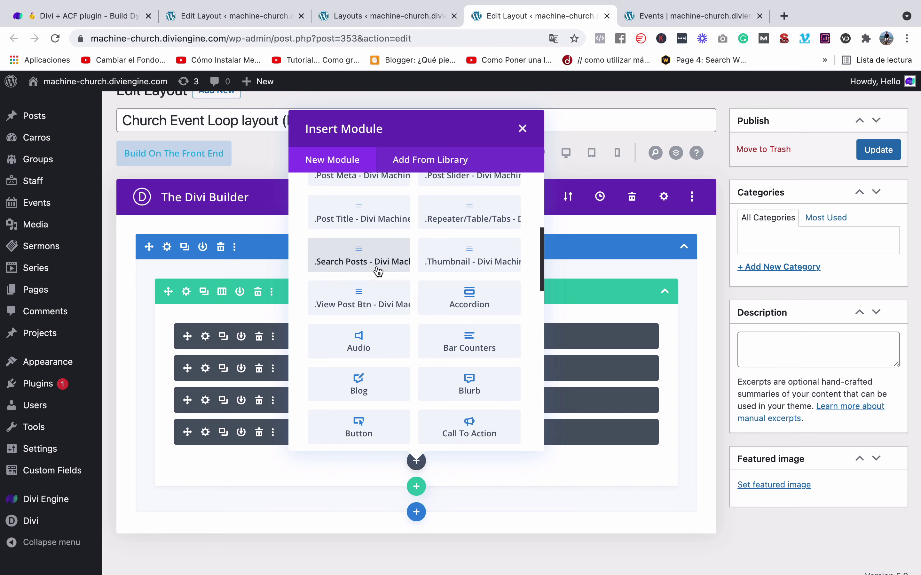
pyautogui.scroll(5, 378, 271)
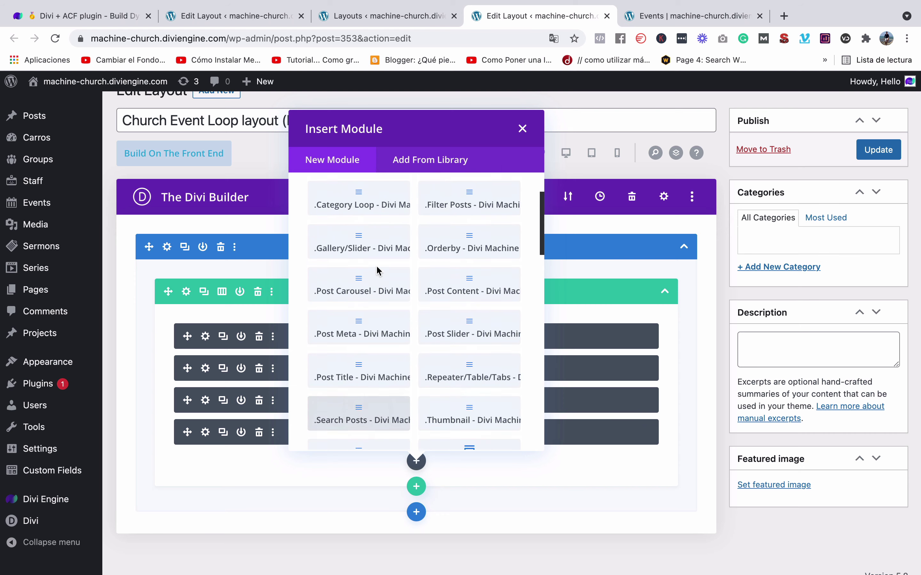
pyautogui.scroll(2, 379, 271)
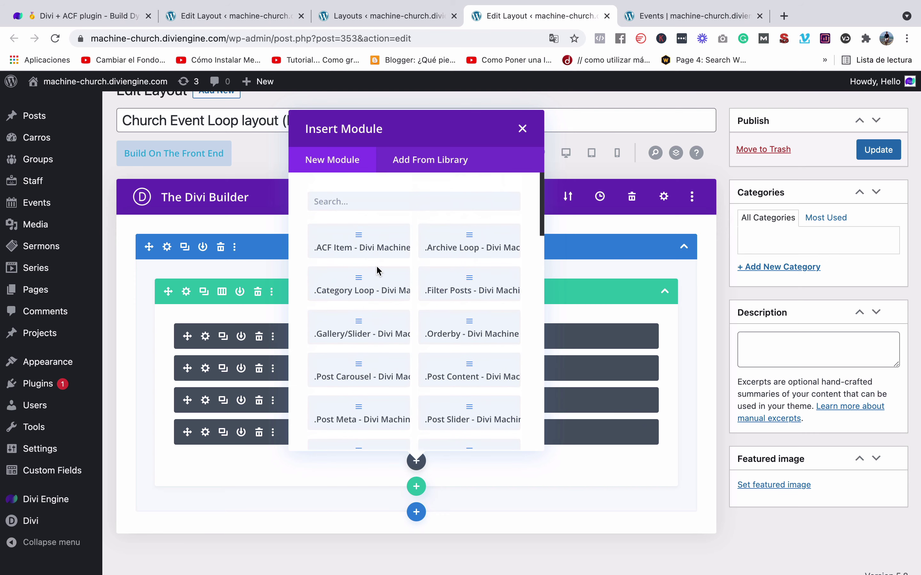
# Search the module list for "fil", and close it without inserting anything into the vertical event layout.
pyautogui.click(405, 206)
pyautogui.write('fil')
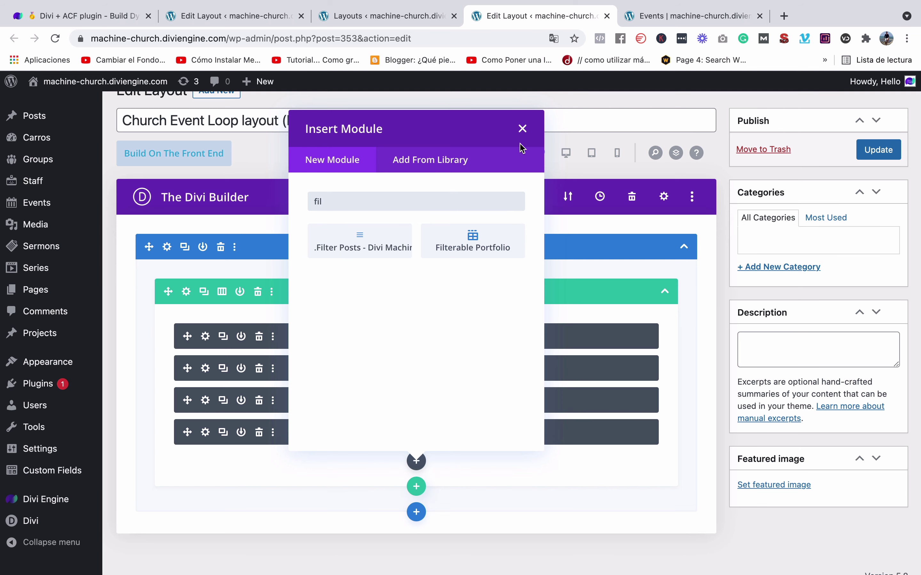
pyautogui.click(523, 128)
pyautogui.scroll(-1, 478, 357)
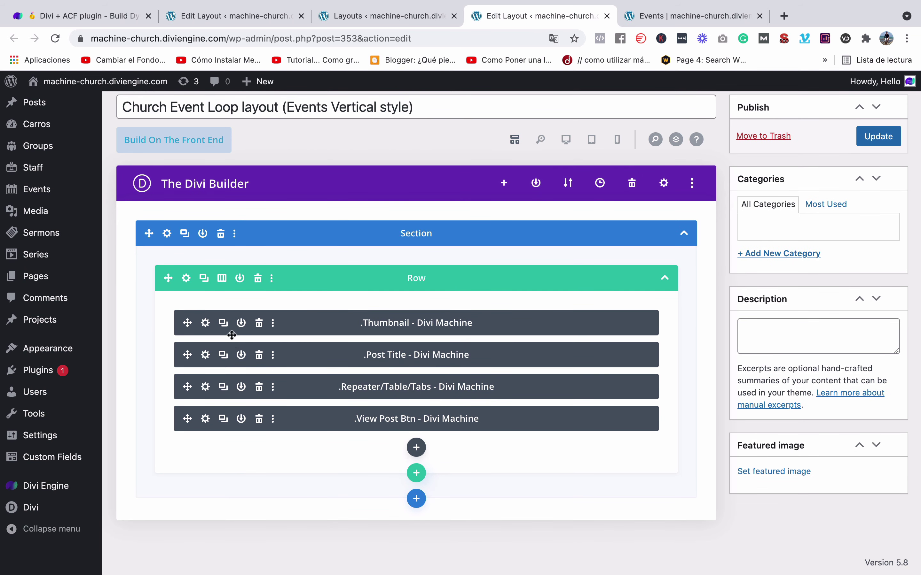
# Check the date and location line on the live Events page's first card and return to the vertical event layout.
pyautogui.moveTo(496, 36)
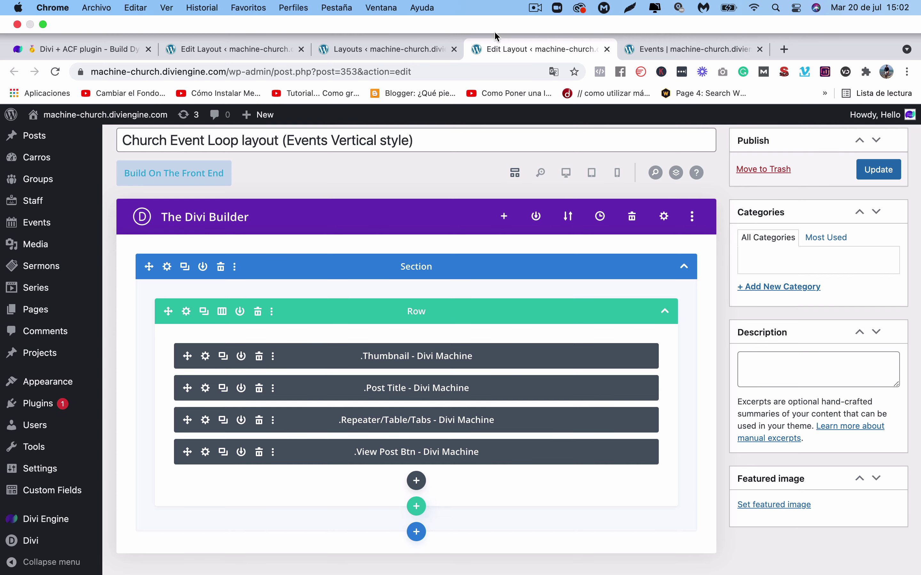
pyautogui.click(645, 50)
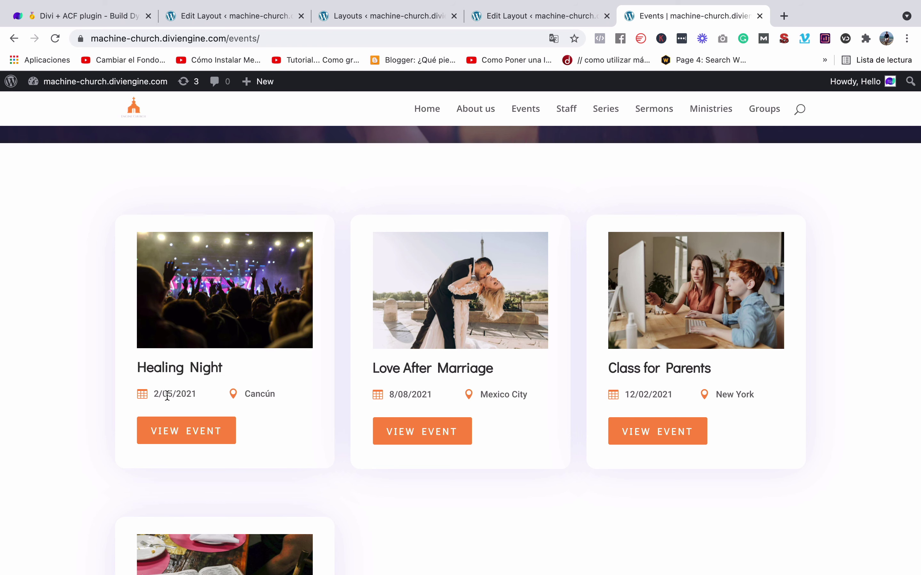
pyautogui.moveTo(205, 395); pyautogui.dragTo(153, 395)
pyautogui.click(132, 391)
pyautogui.moveTo(231, 392); pyautogui.dragTo(227, 386)
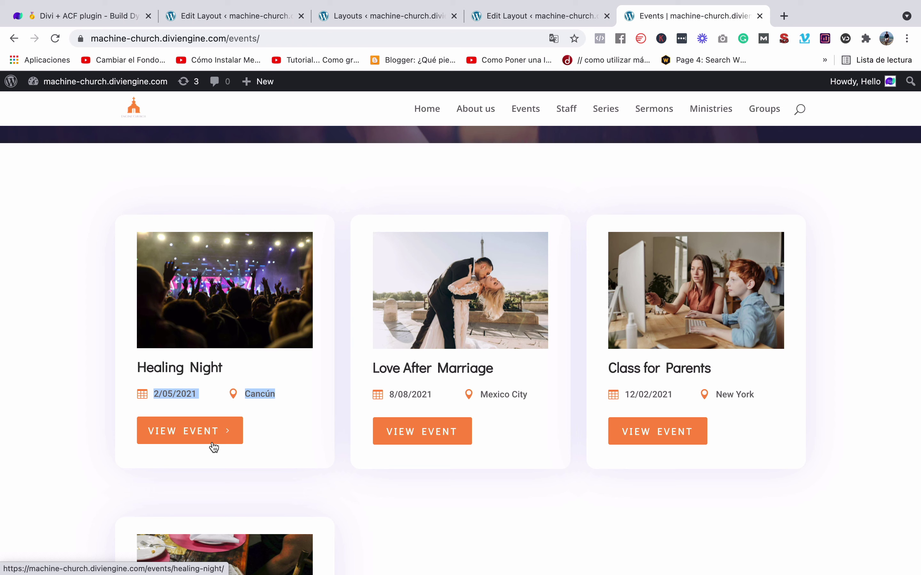
pyautogui.click(555, 15)
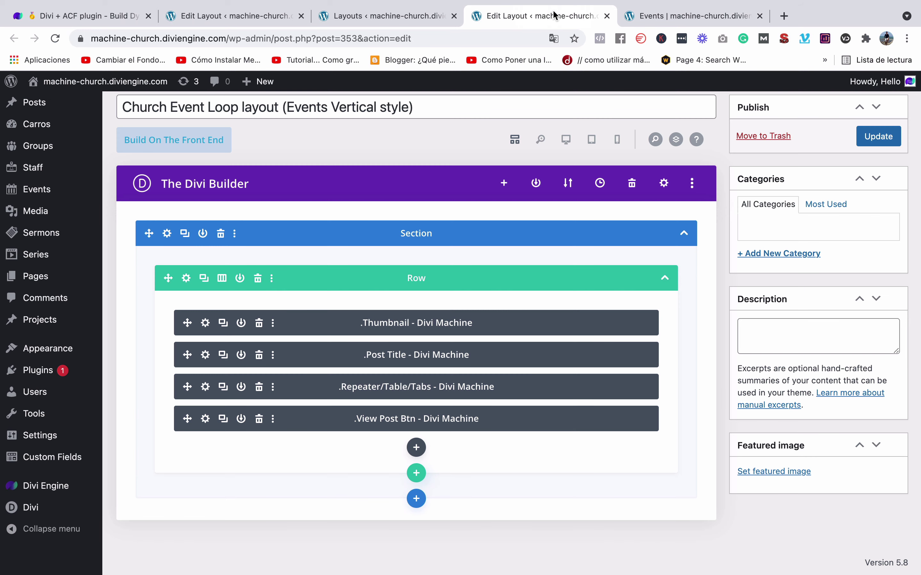
# Insert a Divi Machine Thumbnail module below the View Post Btn module, keeping its default settings.
pyautogui.scroll(1, 508, 339)
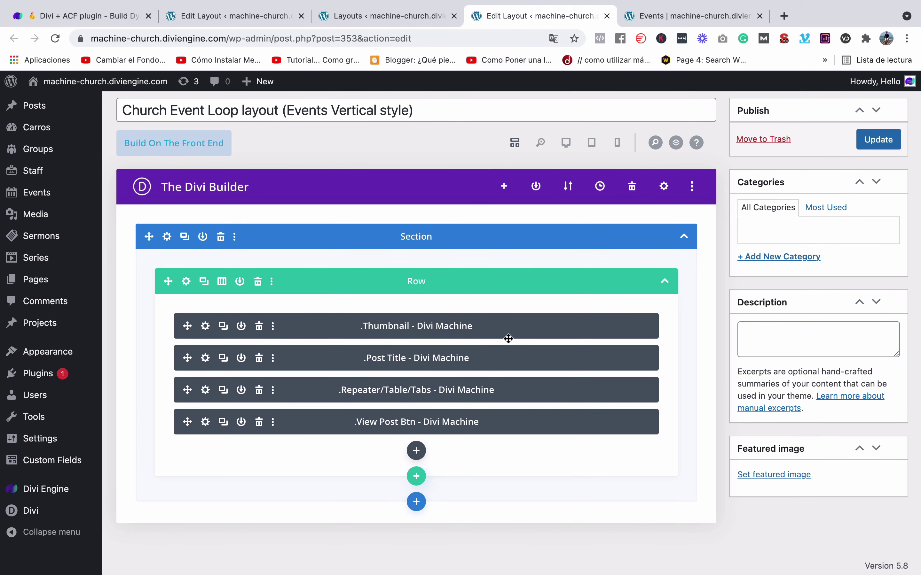
pyautogui.scroll(3, 508, 339)
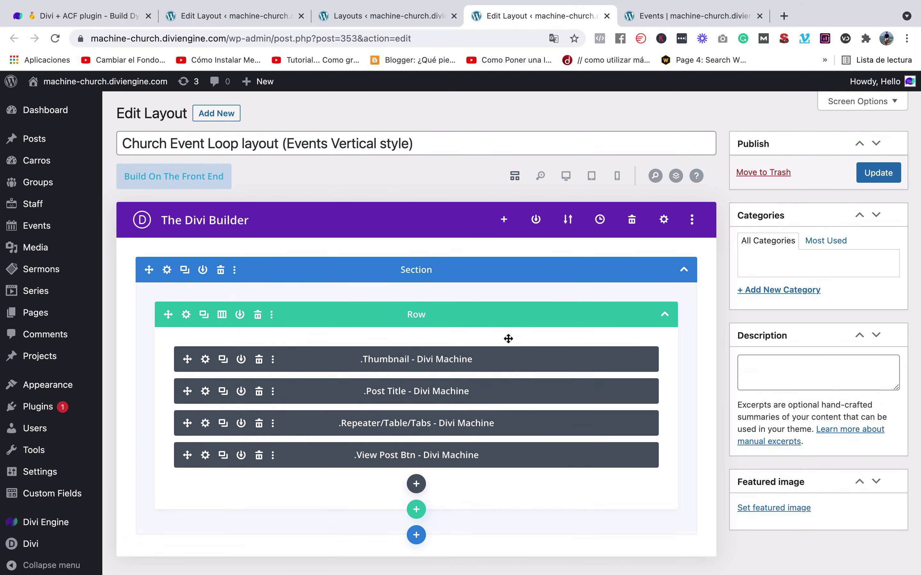
pyautogui.scroll(-1, 509, 315)
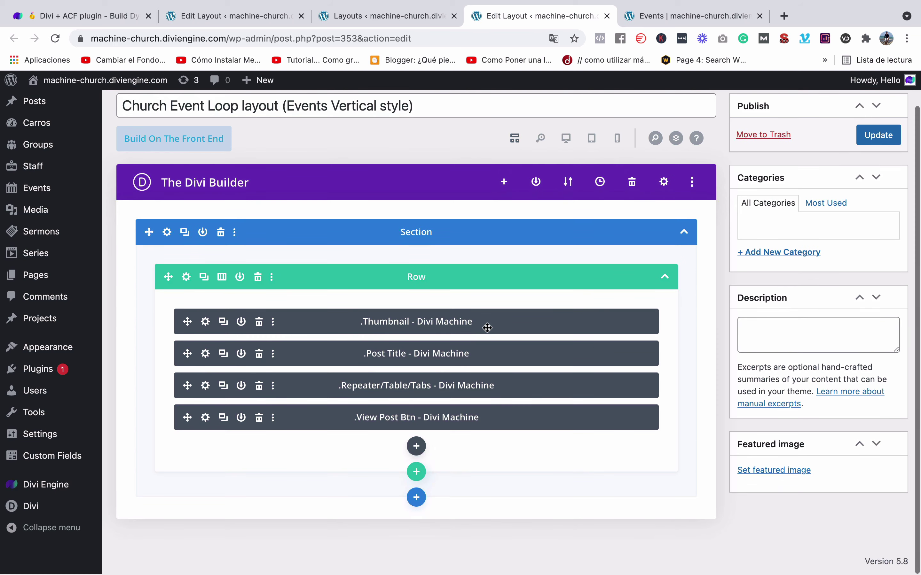
pyautogui.click(416, 448)
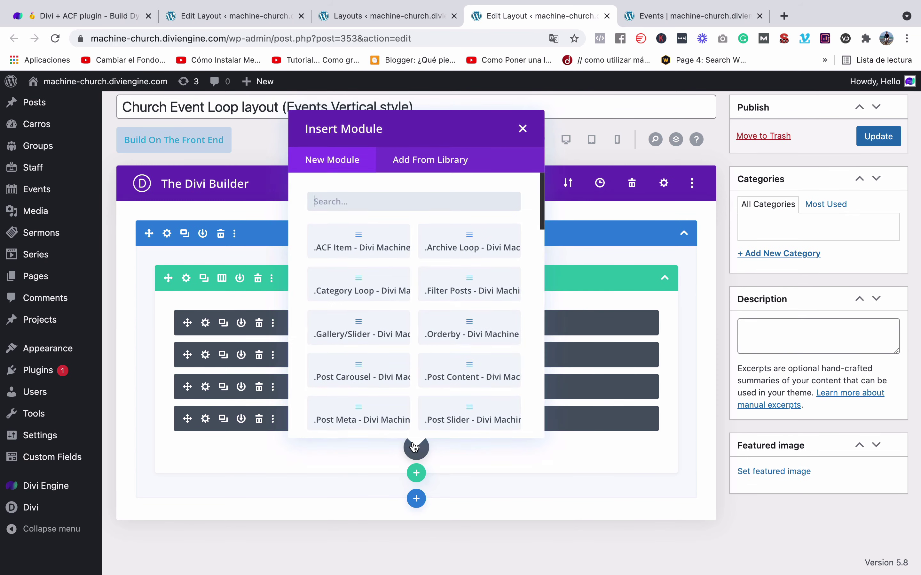
pyautogui.write('thum')
pyautogui.click(374, 255)
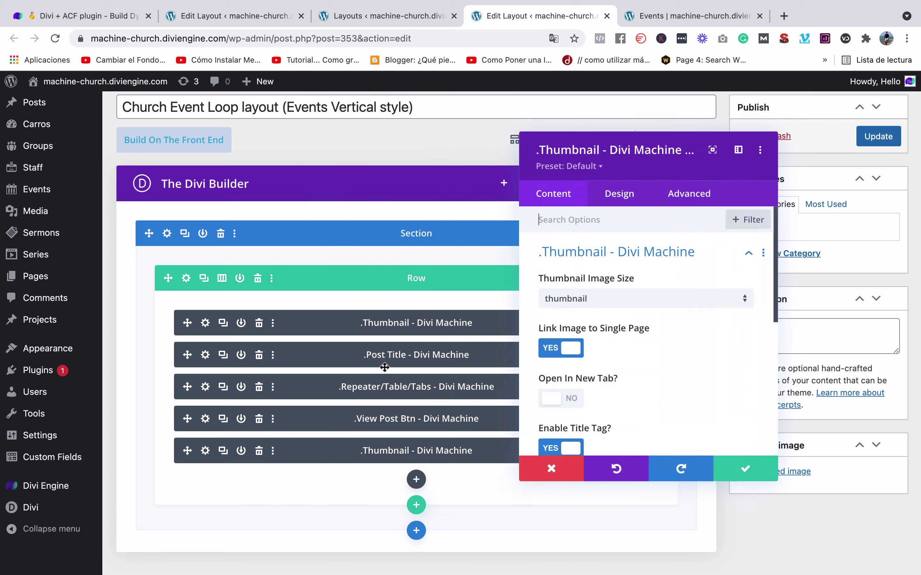
pyautogui.click(770, 474)
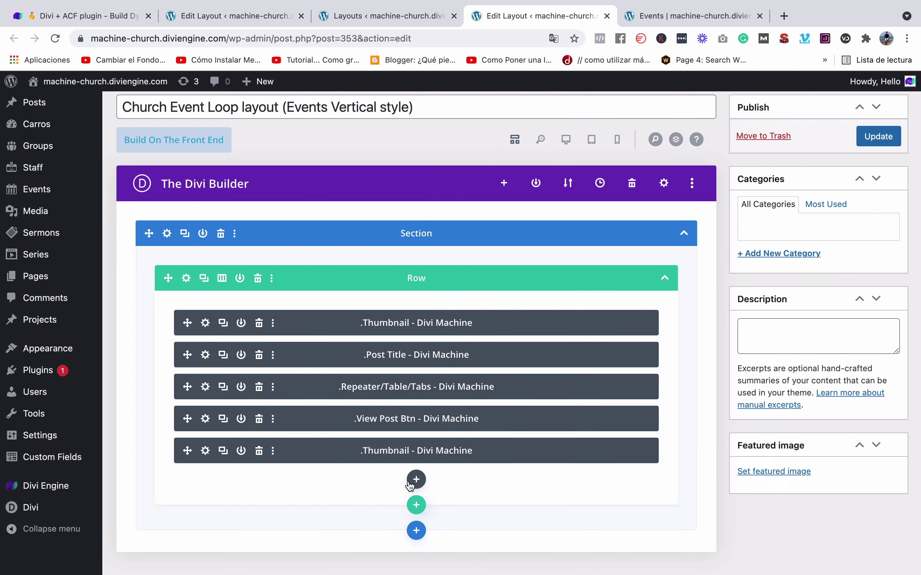
# Add a Divi Machine Post Title module with default settings at the end of the row.
pyautogui.click(416, 480)
pyautogui.write('post tu')
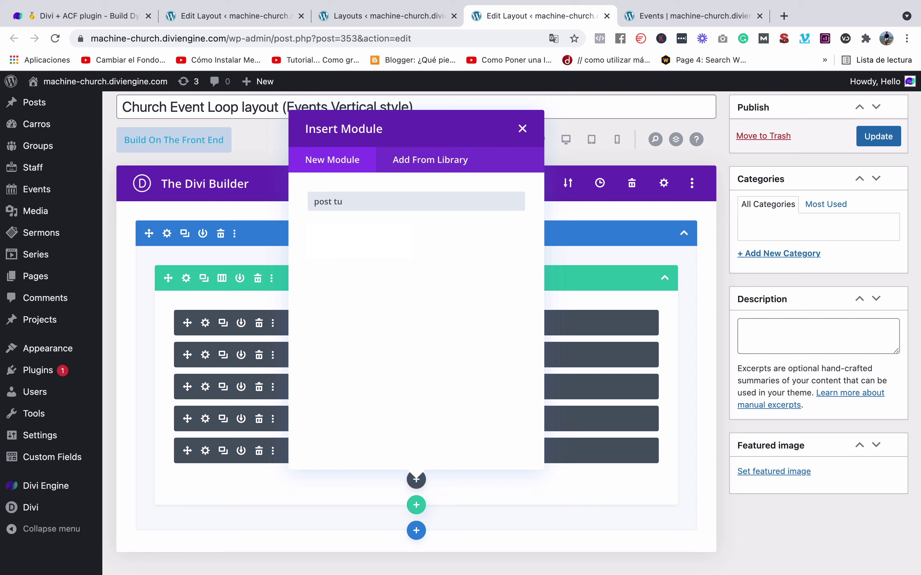
pyautogui.press('BackSpace')
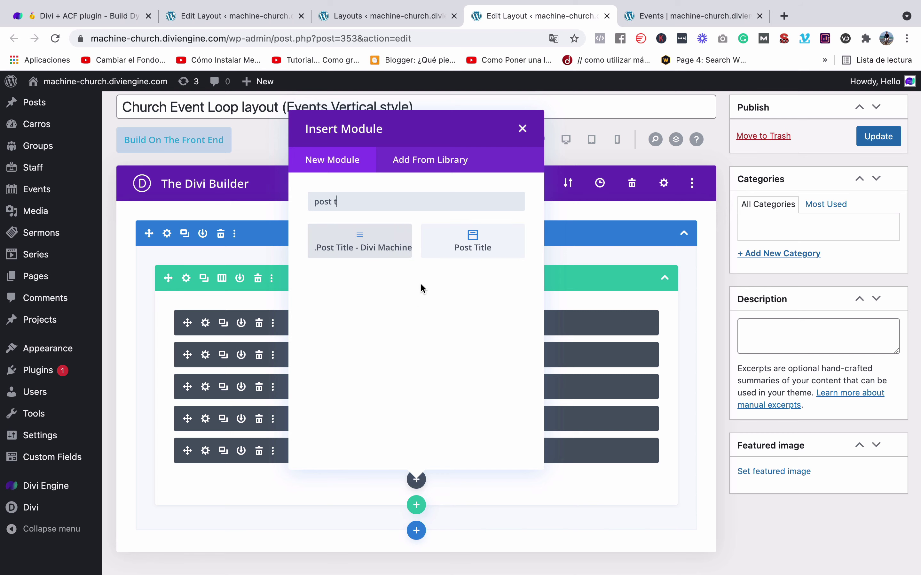
pyautogui.click(355, 244)
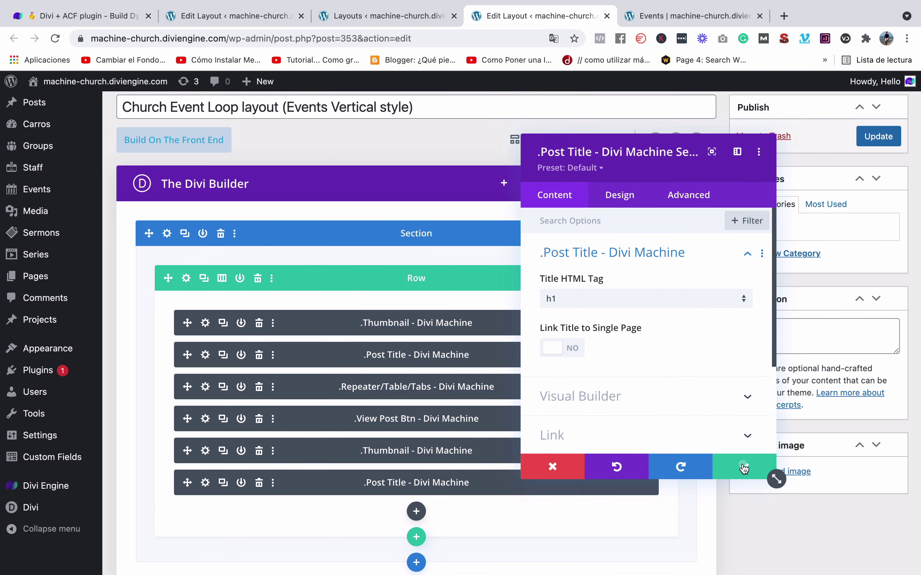
pyautogui.click(770, 474)
# Add a Divi Machine Repeater/Table/Tabs module with default settings below the added Post Title module.
pyautogui.click(416, 511)
pyautogui.write('rep')
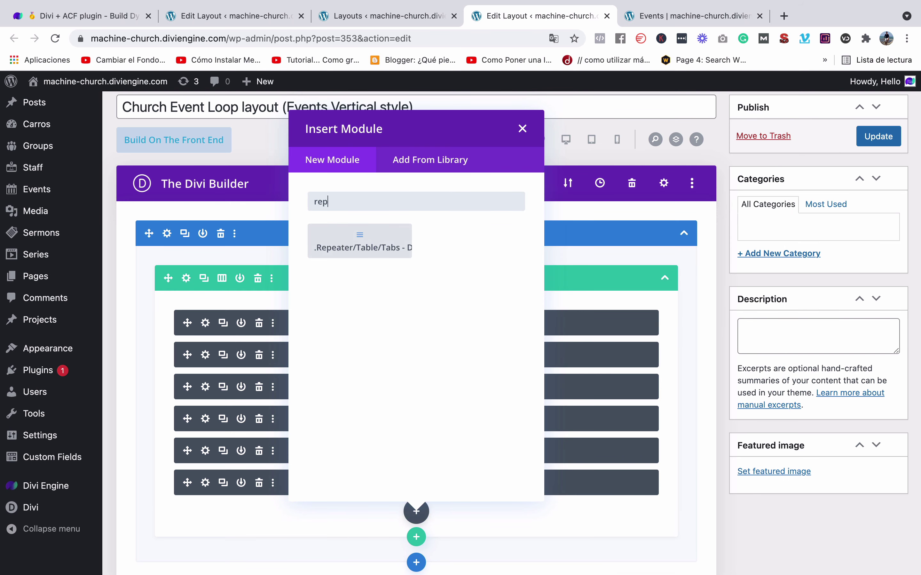
pyautogui.click(360, 242)
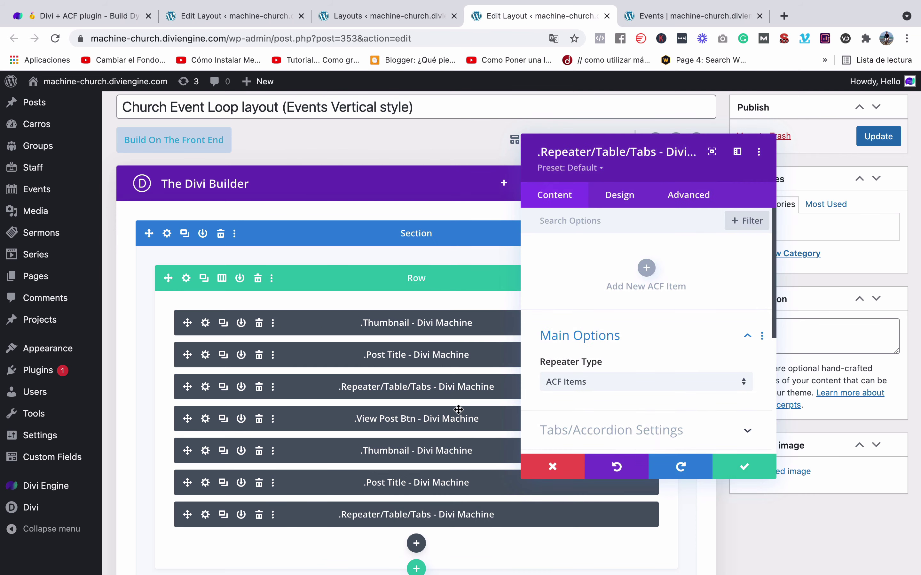
pyautogui.click(748, 471)
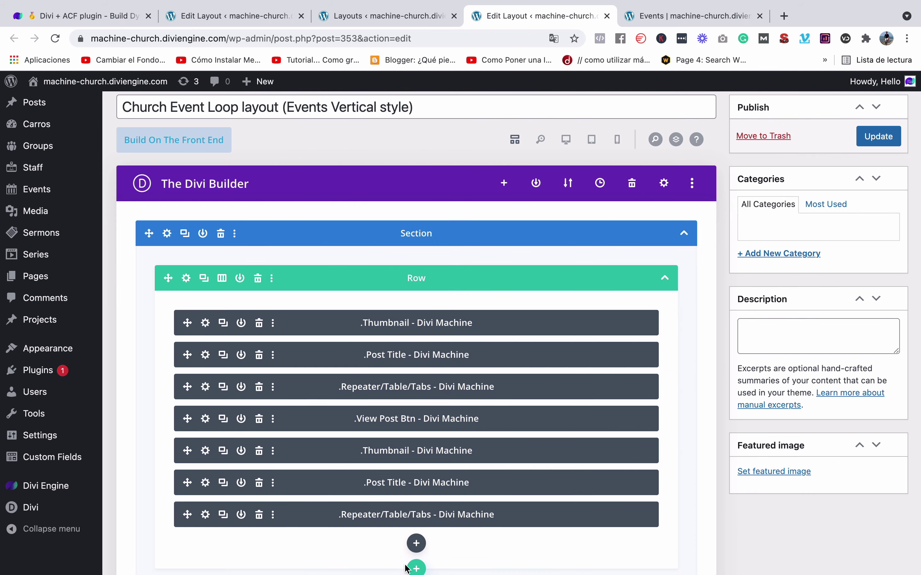
# Add a second Divi Machine View Post Btn module with default settings at the end of the row.
pyautogui.click(416, 544)
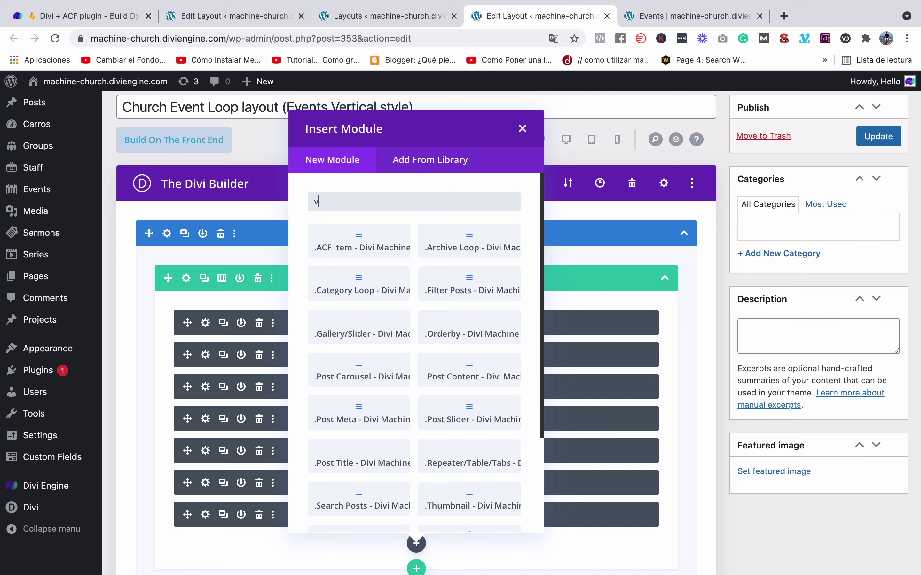
pyautogui.write('v9w')
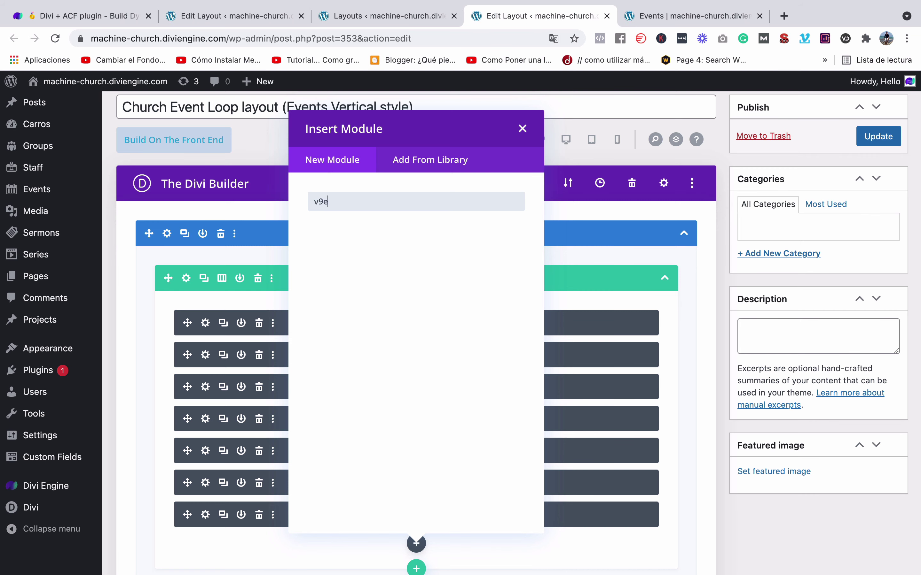
pyautogui.press('BackSpace')
pyautogui.press('BackSpace')
pyautogui.write('iew')
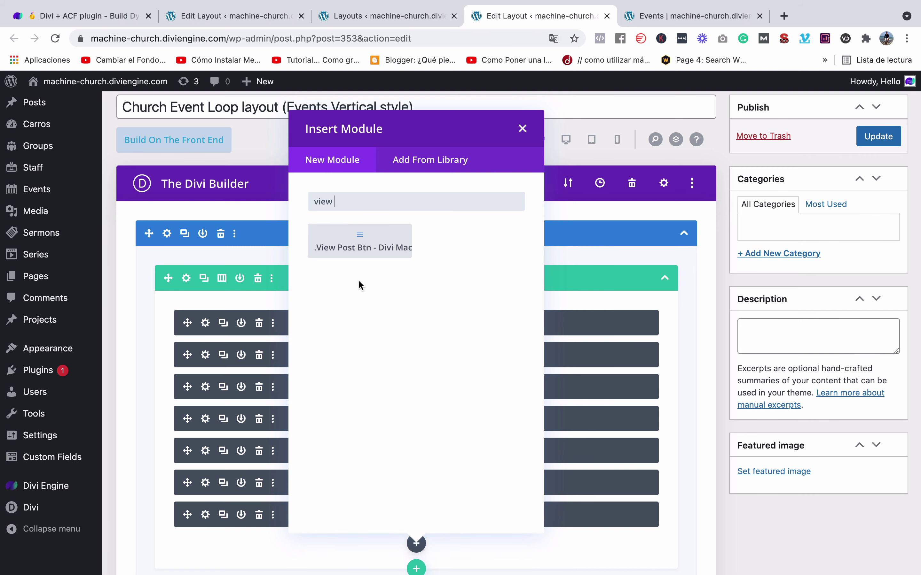
pyautogui.click(359, 241)
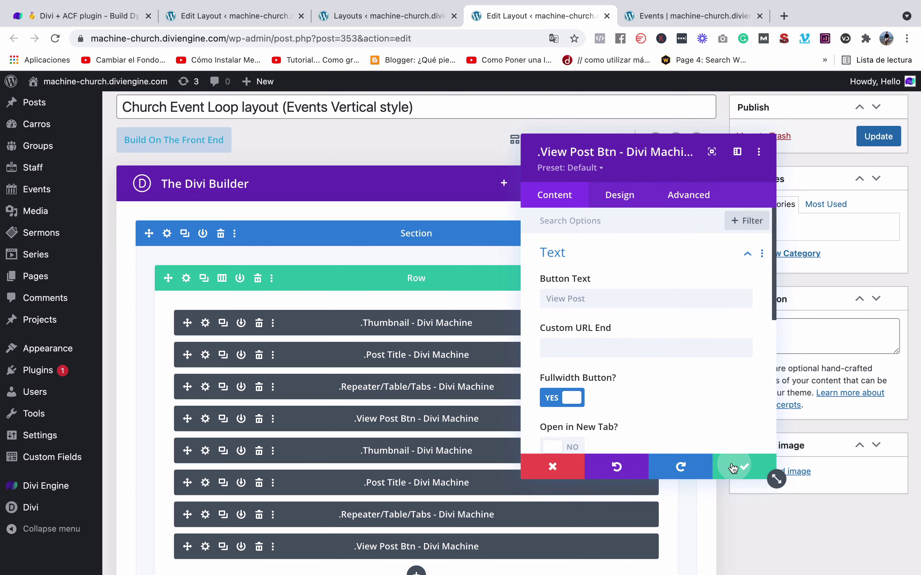
pyautogui.click(733, 468)
# Delete the four newly added duplicate modules, leaving the original Thumbnail, Post Title, Repeater/Table/Tabs and View Post Btn.
pyautogui.scroll(-2, 426, 540)
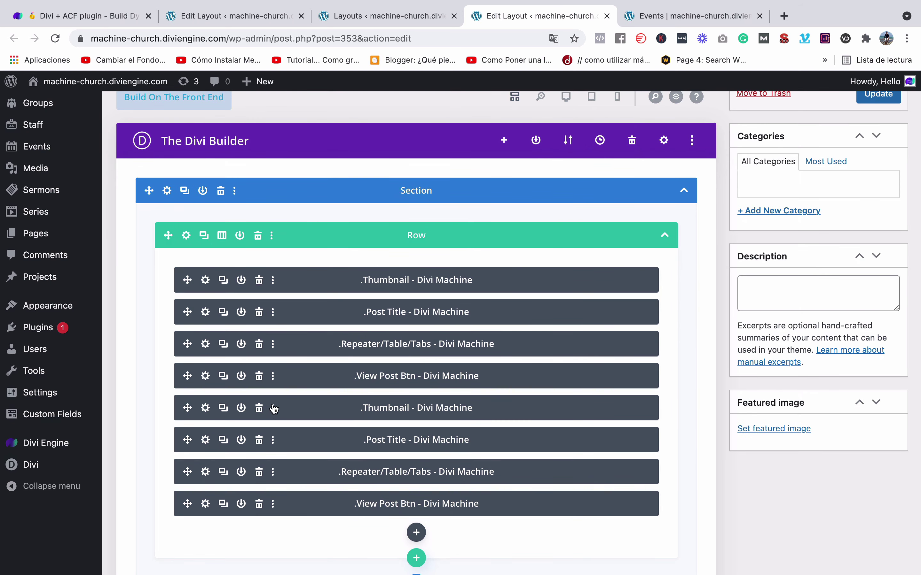
pyautogui.click(257, 411)
pyautogui.click(257, 410)
pyautogui.click(258, 410)
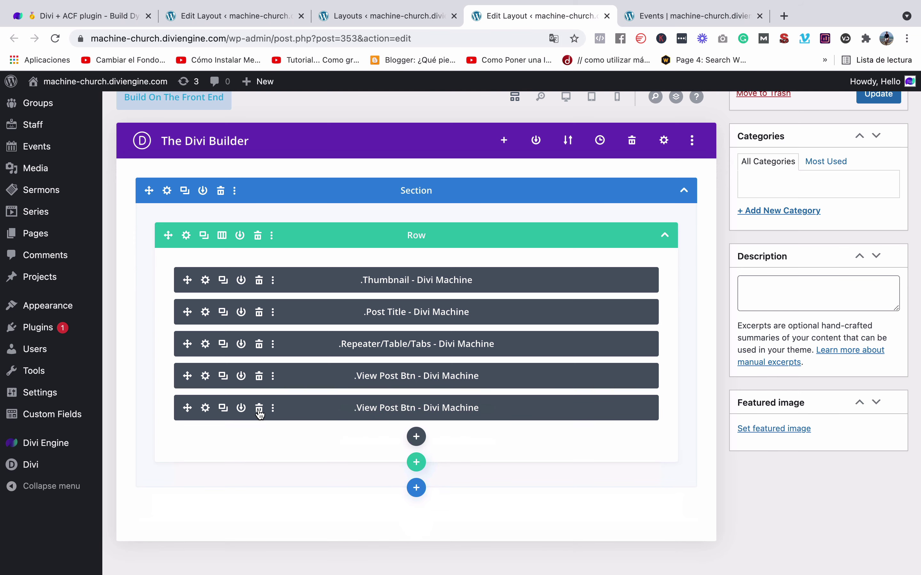
pyautogui.click(259, 410)
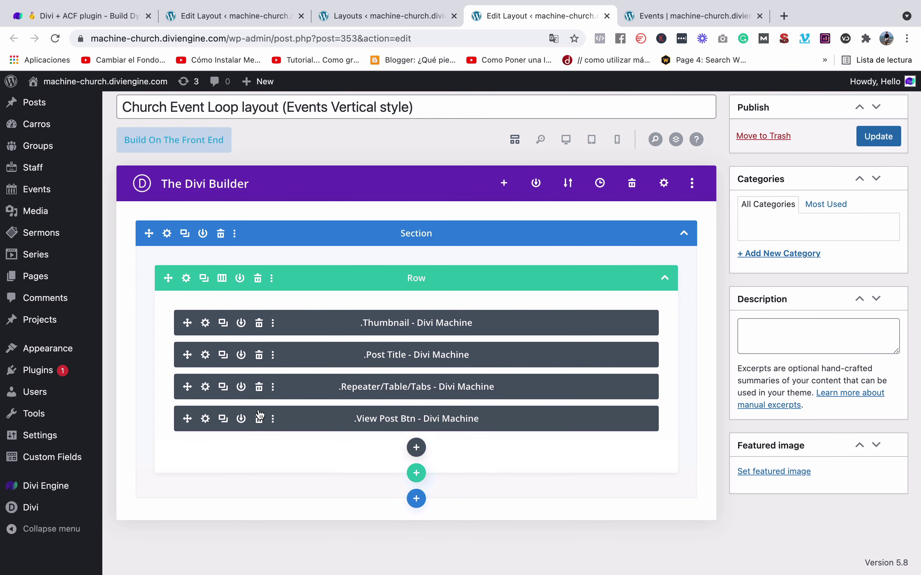
# Open the Thumbnail module's settings and look over the available thumbnail image sizes without changing the selection.
pyautogui.click(206, 323)
pyautogui.scroll(-2, 585, 334)
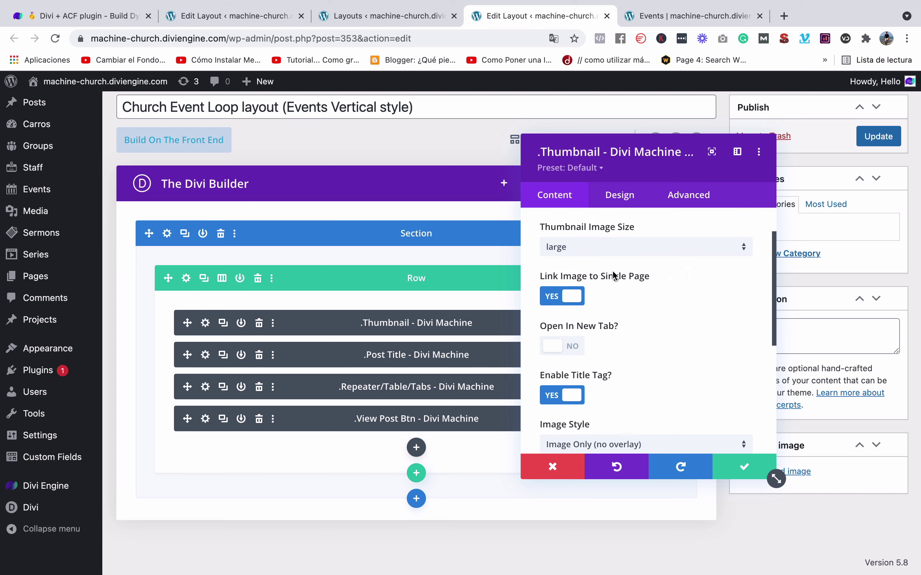
pyautogui.click(601, 259)
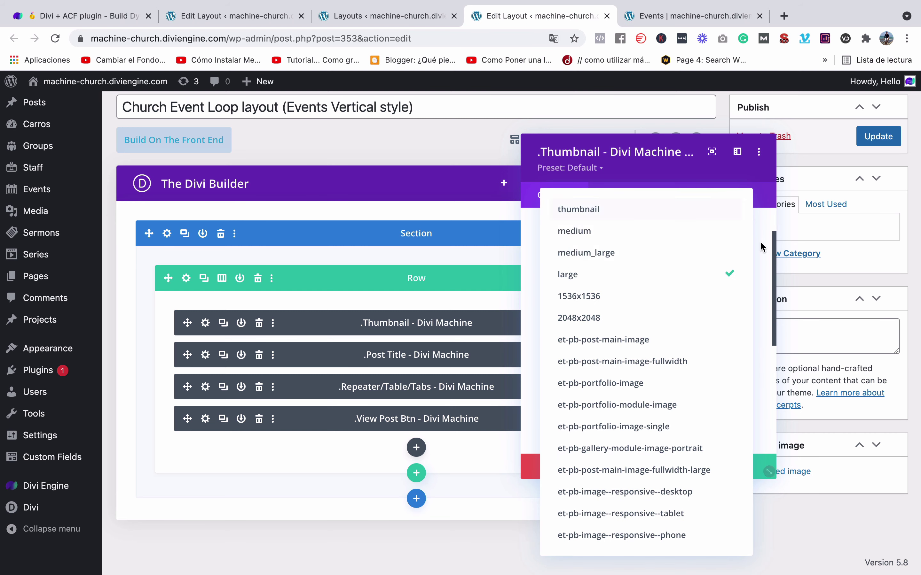
pyautogui.click(759, 276)
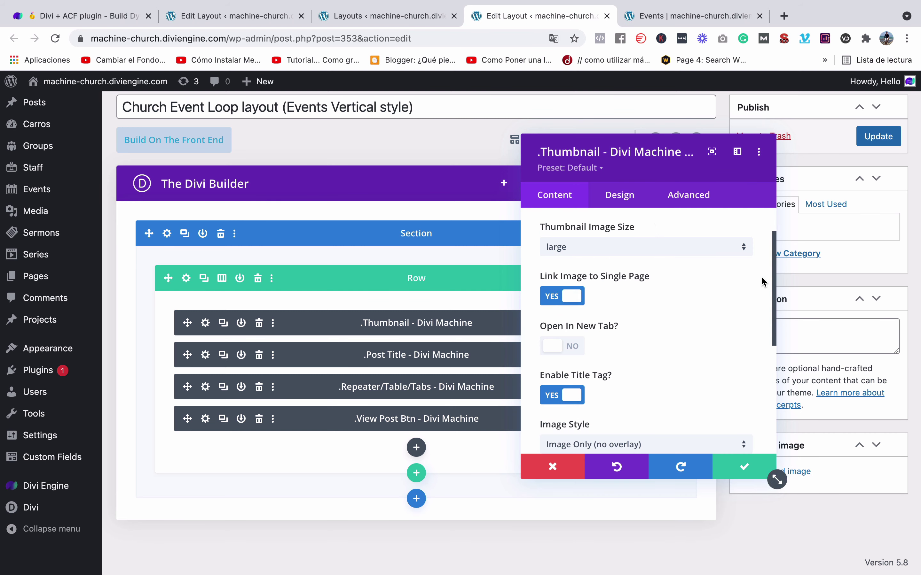
pyautogui.click(669, 253)
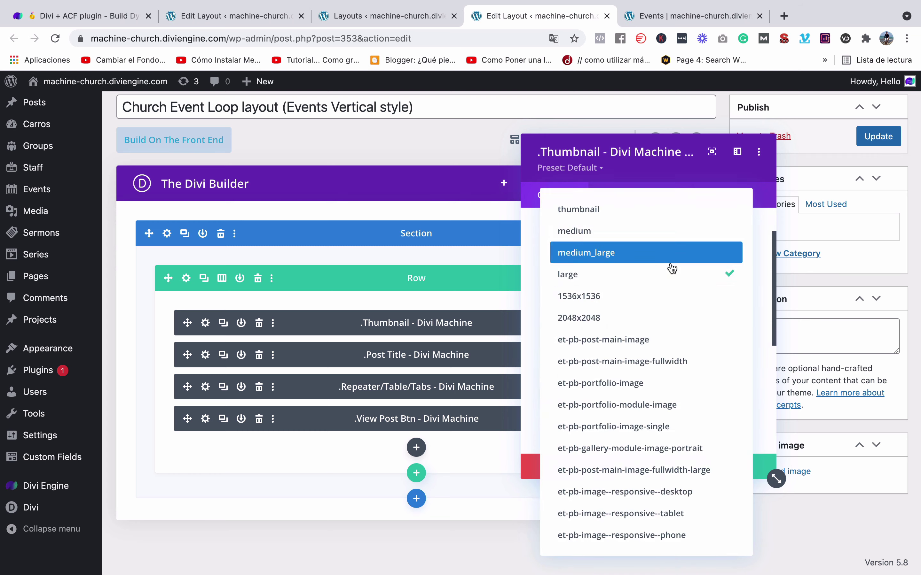
pyautogui.click(756, 253)
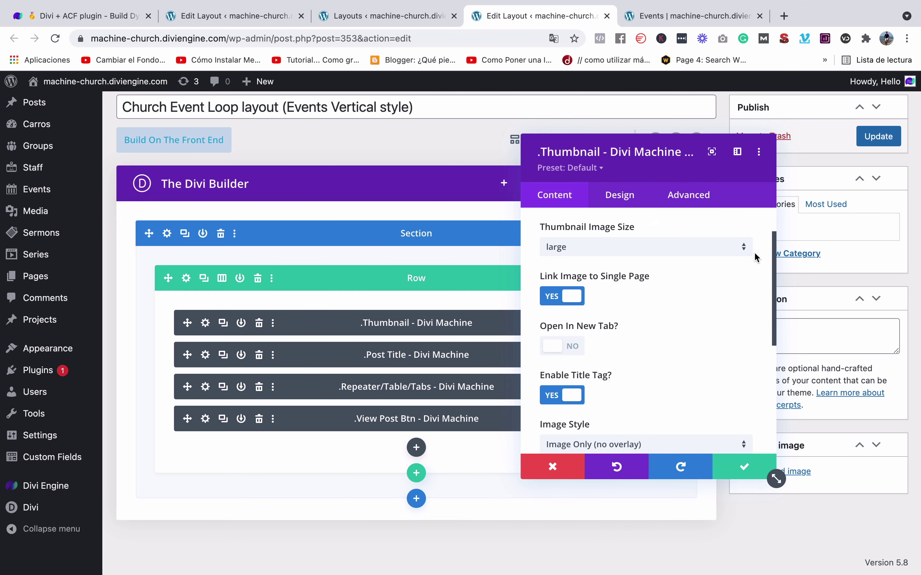
# Review the thumbnail's single-page link option and compare it with the event card images on the live Events page.
pyautogui.scroll(-1, 658, 299)
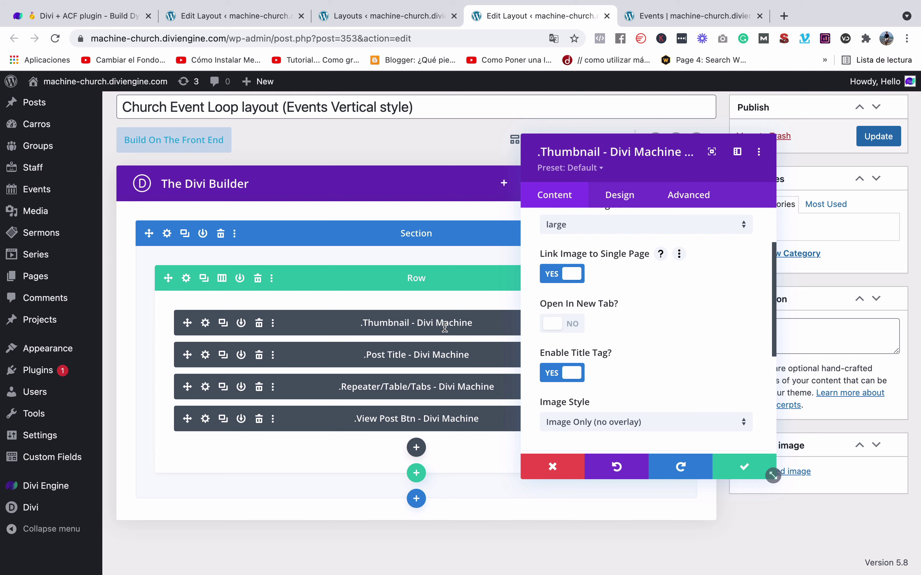
pyautogui.click(694, 16)
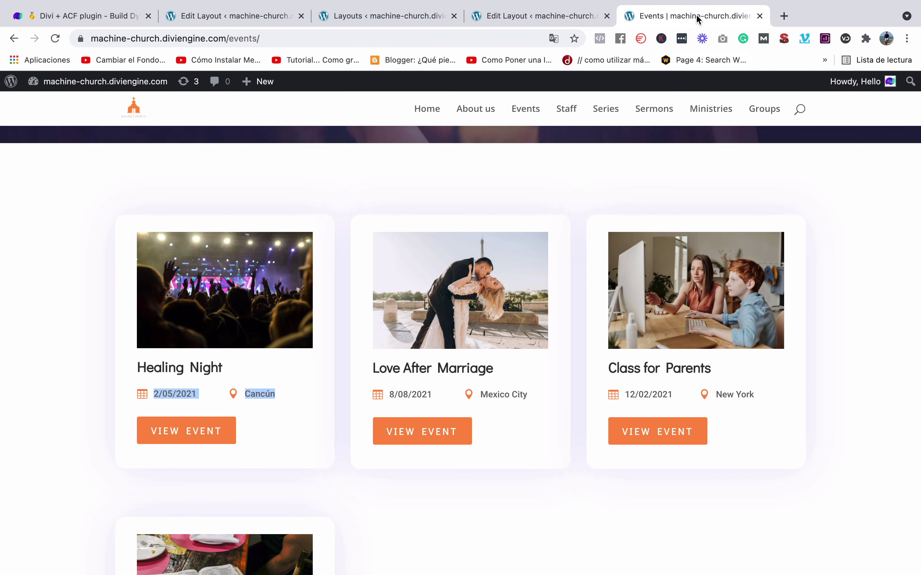
pyautogui.click(570, 18)
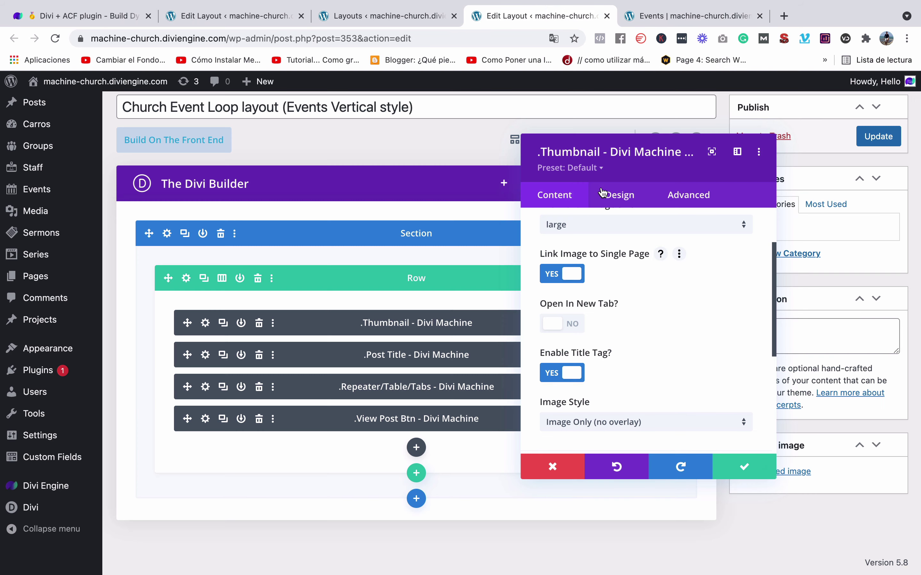
# Review the Thumbnail module's title tag option and the available image styles, leaving Image Only (no overlay) selected.
pyautogui.scroll(-3, 641, 298)
pyautogui.scroll(-2, 595, 265)
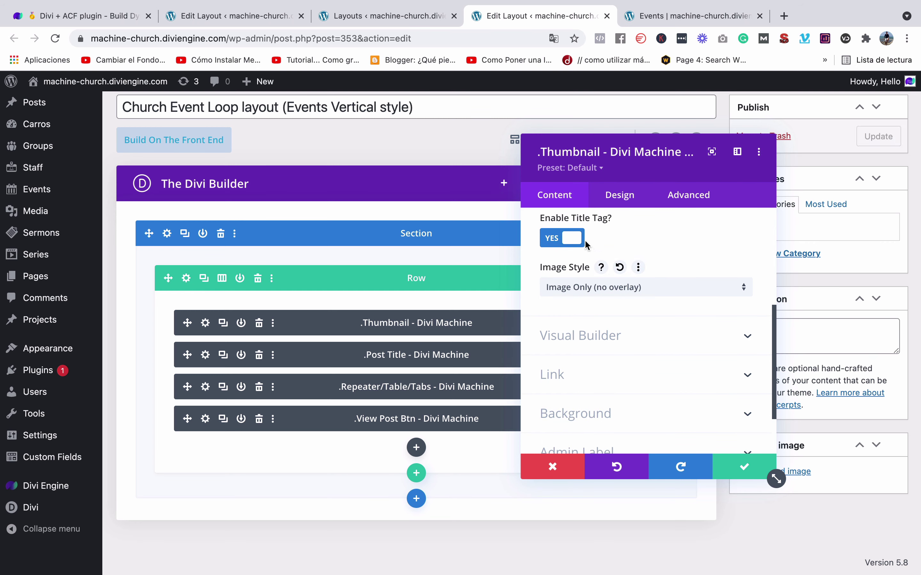
pyautogui.scroll(-2, 620, 228)
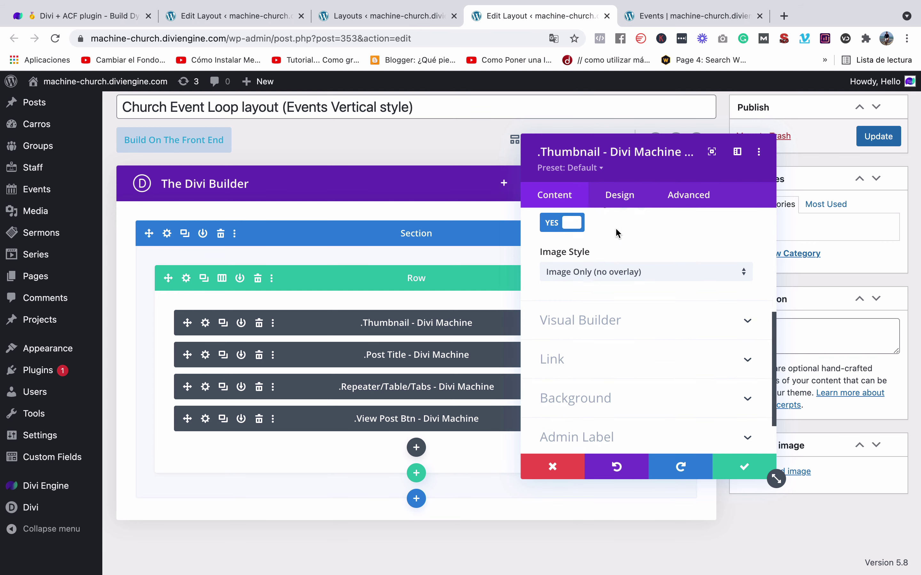
pyautogui.scroll(1, 617, 233)
pyautogui.scroll(1, 617, 233)
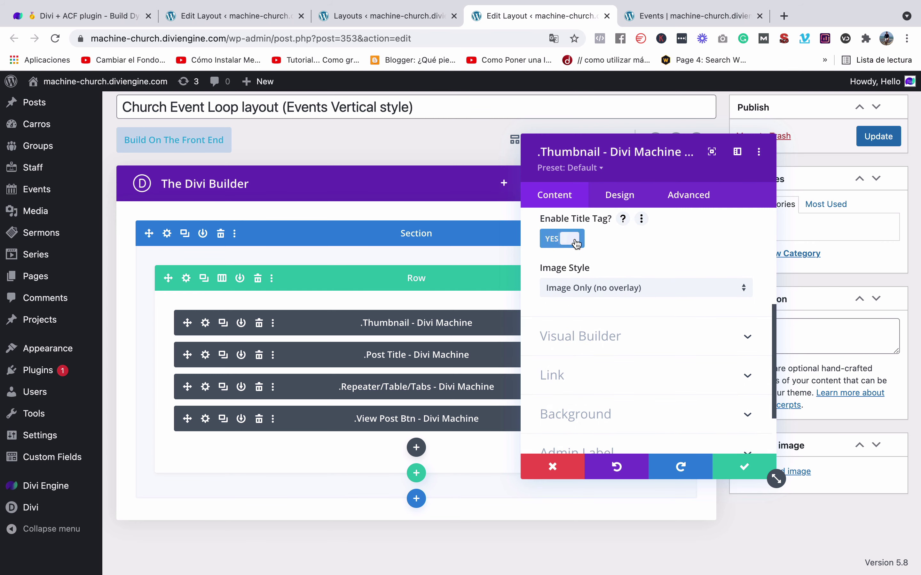
pyautogui.scroll(-1, 647, 272)
pyautogui.click(639, 268)
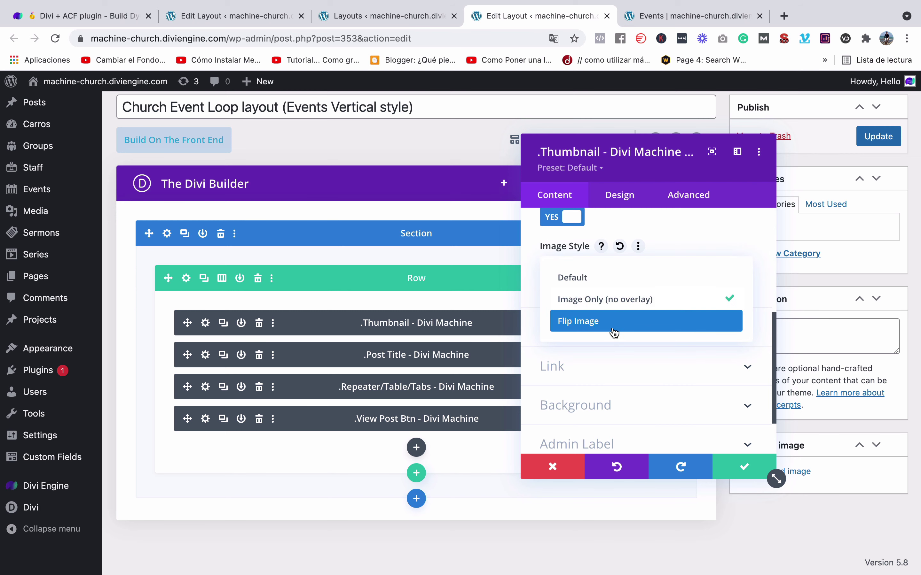
pyautogui.click(707, 222)
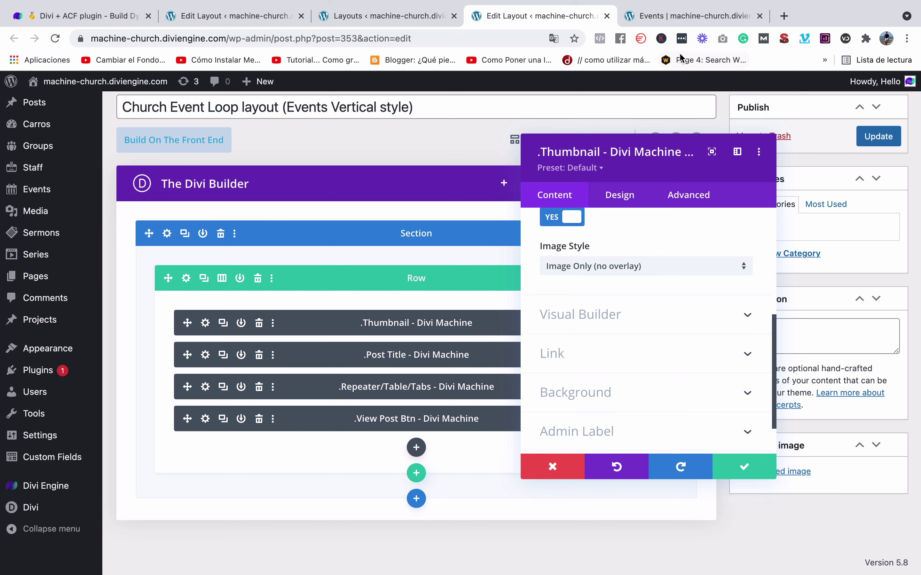
# Check how the event card images look on the live Events page, and return to the layout editor.
pyautogui.click(688, 23)
pyautogui.click(565, 16)
pyautogui.scroll(2, 762, 353)
pyautogui.scroll(-2, 836, 440)
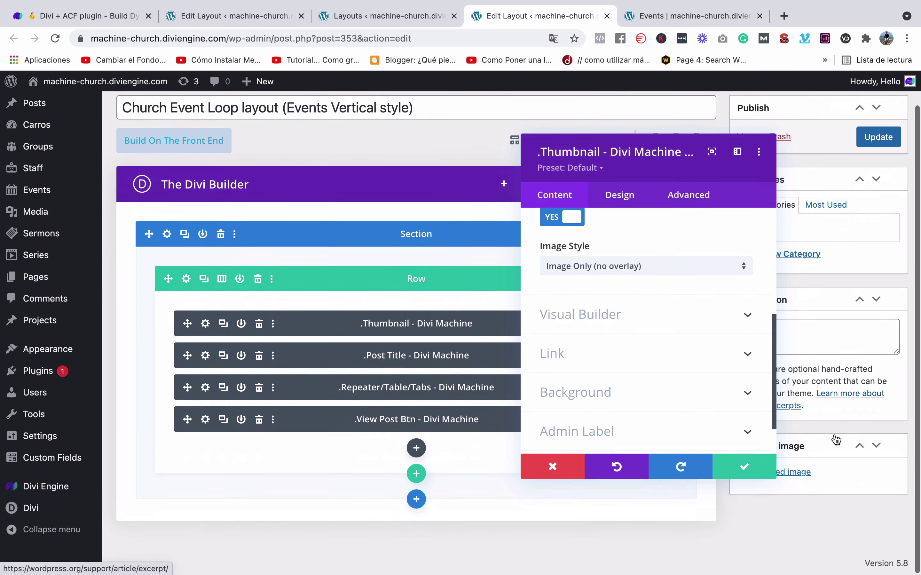
pyautogui.scroll(2, 836, 440)
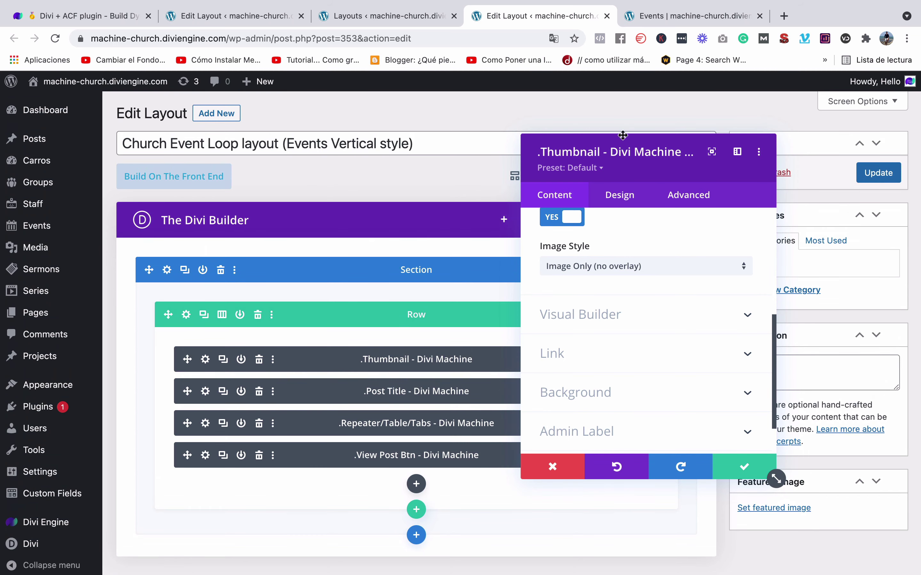
pyautogui.click(670, 18)
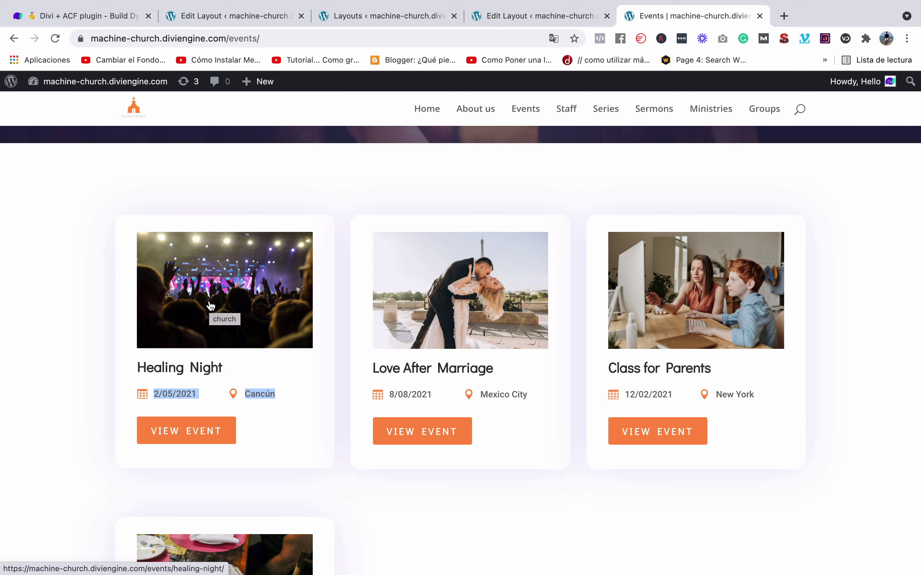
pyautogui.click(555, 16)
# Compare the Thumbnail's image style choices with the Healing Night card image, keeping Image Only (no overlay).
pyautogui.click(653, 272)
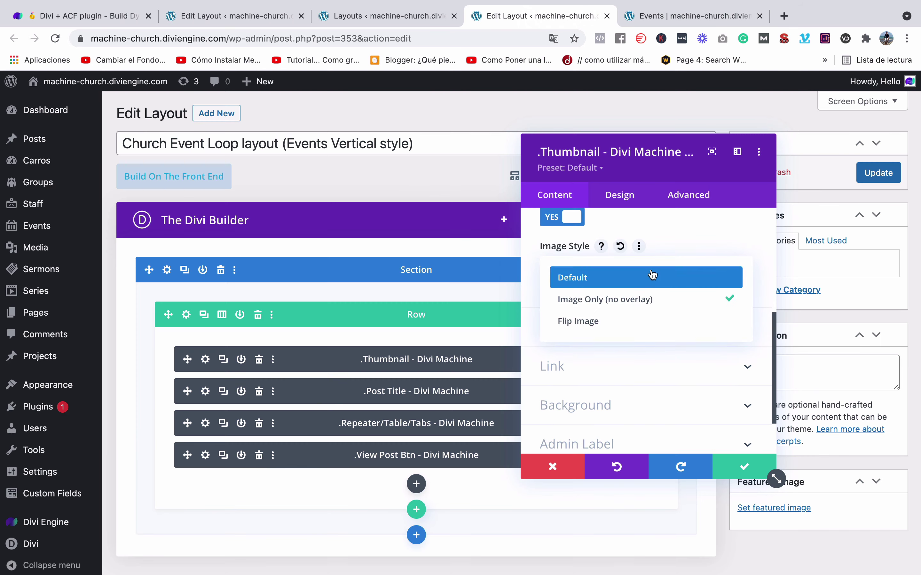
pyautogui.click(646, 299)
pyautogui.click(626, 274)
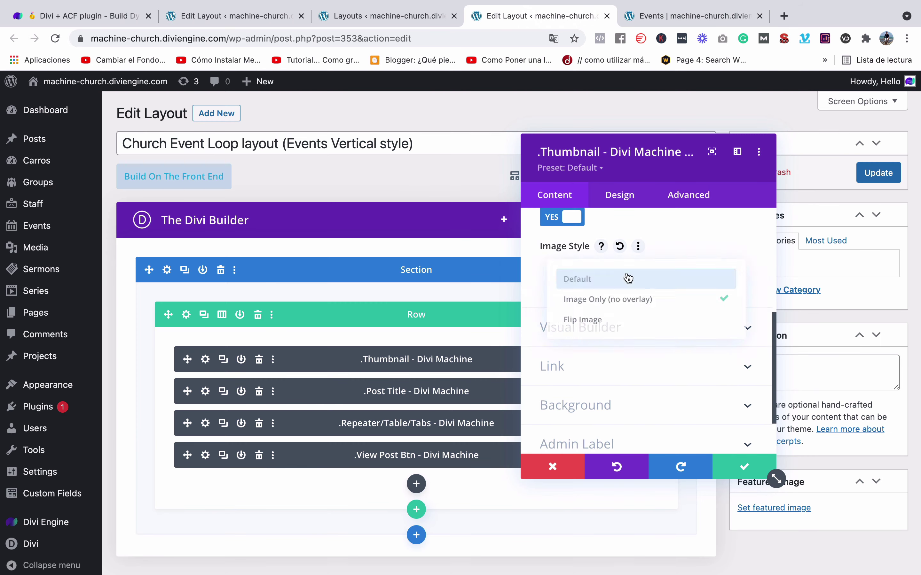
pyautogui.click(626, 299)
pyautogui.scroll(1, 624, 247)
pyautogui.click(668, 18)
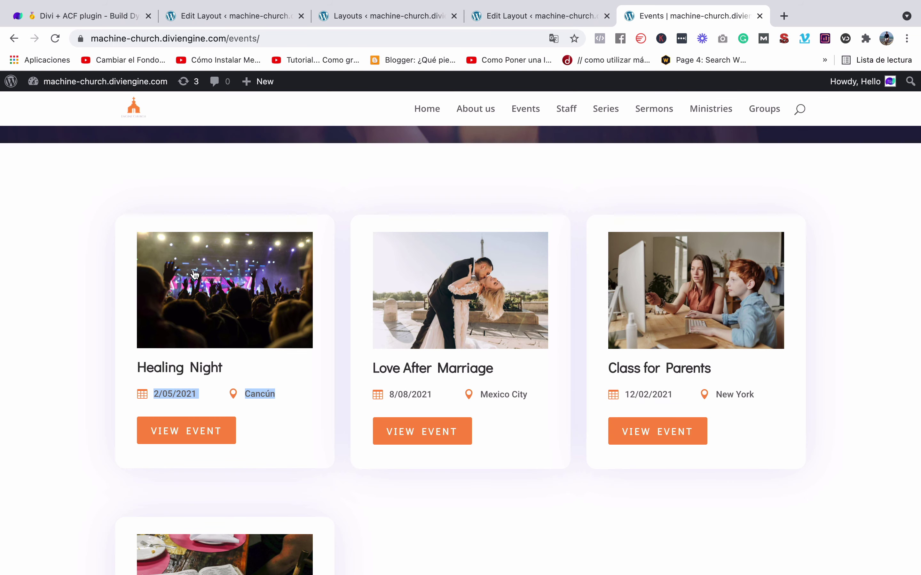
pyautogui.click(532, 16)
# Look at the Thumbnail module's Visual Builder post option, and close its settings without saving.
pyautogui.scroll(-3, 668, 325)
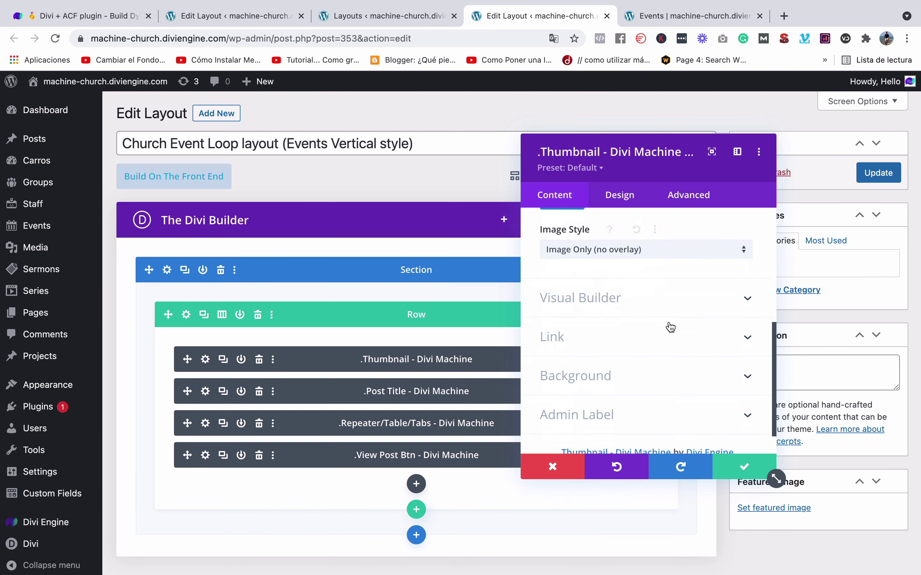
pyautogui.click(681, 272)
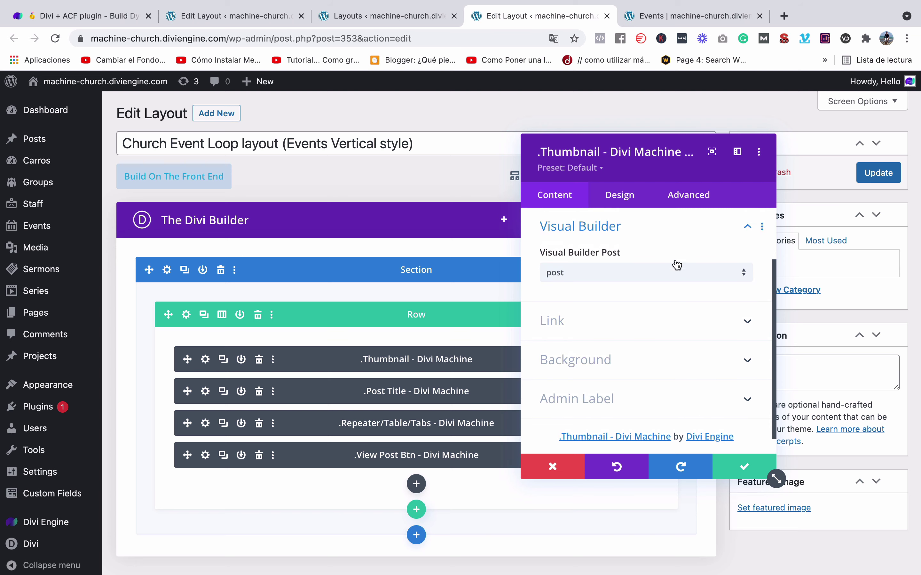
pyautogui.click(682, 240)
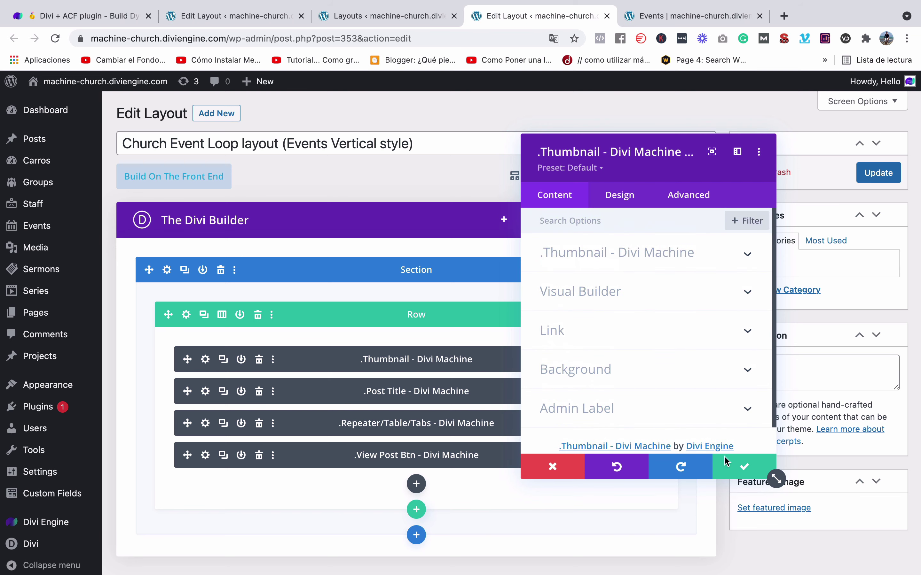
pyautogui.click(536, 471)
pyautogui.scroll(-2, 278, 447)
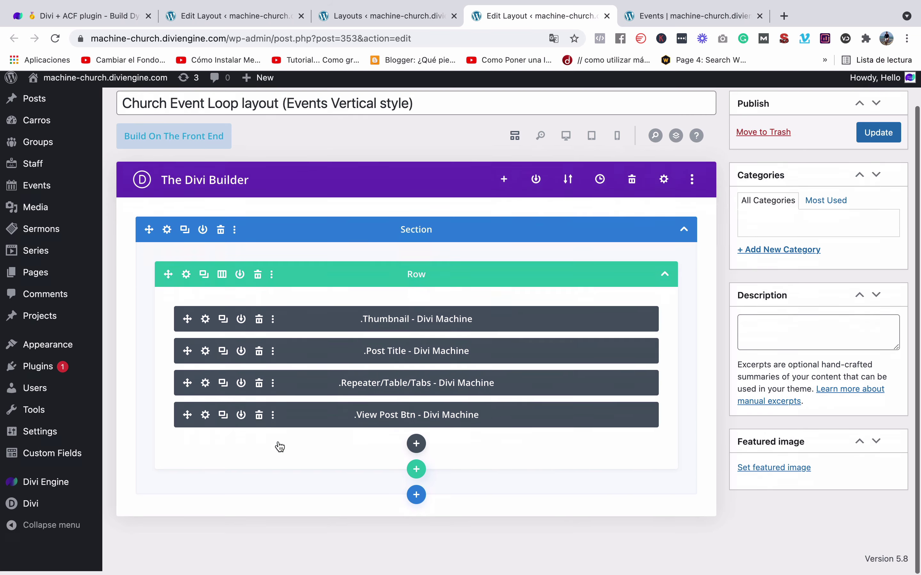
# Open the Post Title module's settings and review the title HTML tag choices and the option linking the title to the single page.
pyautogui.click(206, 355)
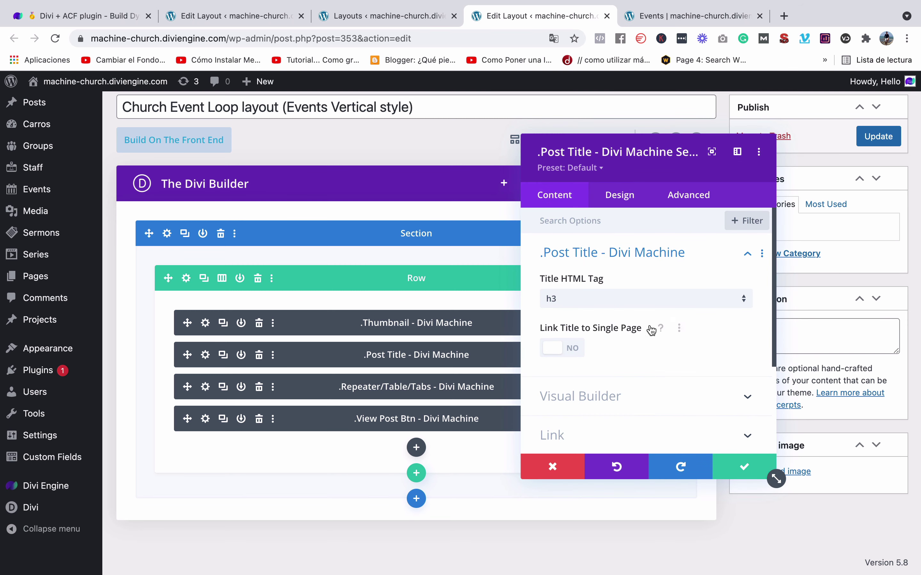
pyautogui.scroll(-1, 642, 331)
pyautogui.click(610, 275)
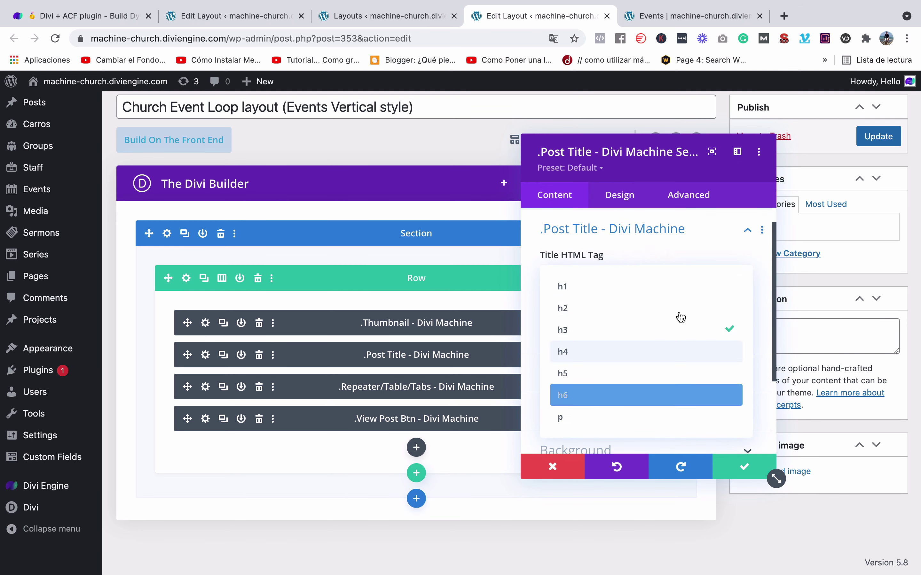
pyautogui.click(716, 233)
pyautogui.scroll(-3, 672, 321)
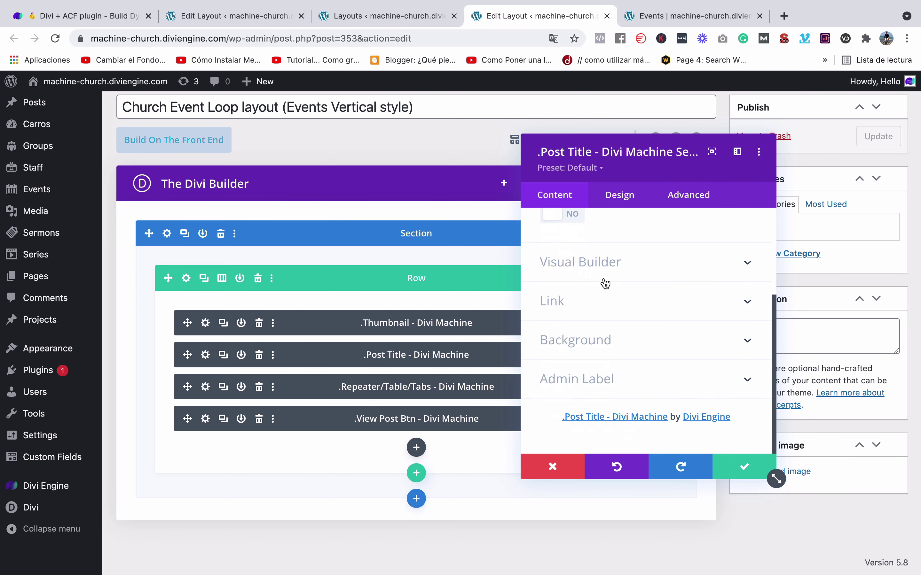
pyautogui.scroll(2, 575, 250)
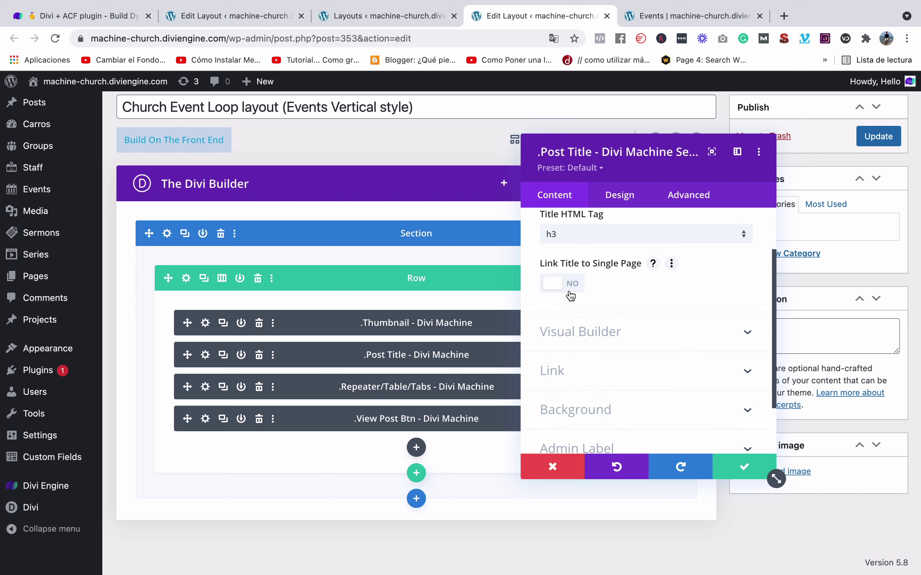
pyautogui.click(568, 290)
pyautogui.click(569, 292)
pyautogui.scroll(-2, 605, 345)
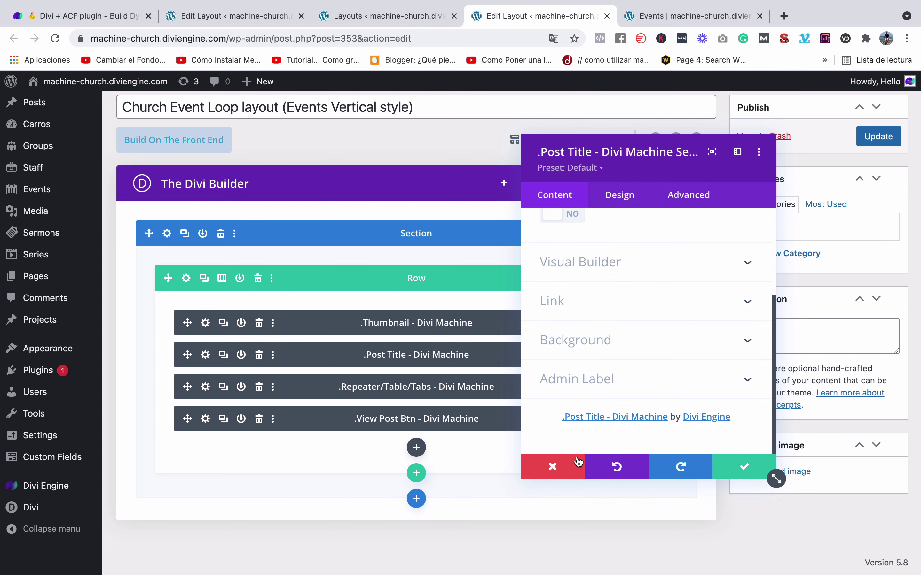
# Look through the Post Title module's design option groups, from Text to Animation, and close its settings without saving.
pyautogui.click(619, 196)
pyautogui.scroll(-5, 622, 330)
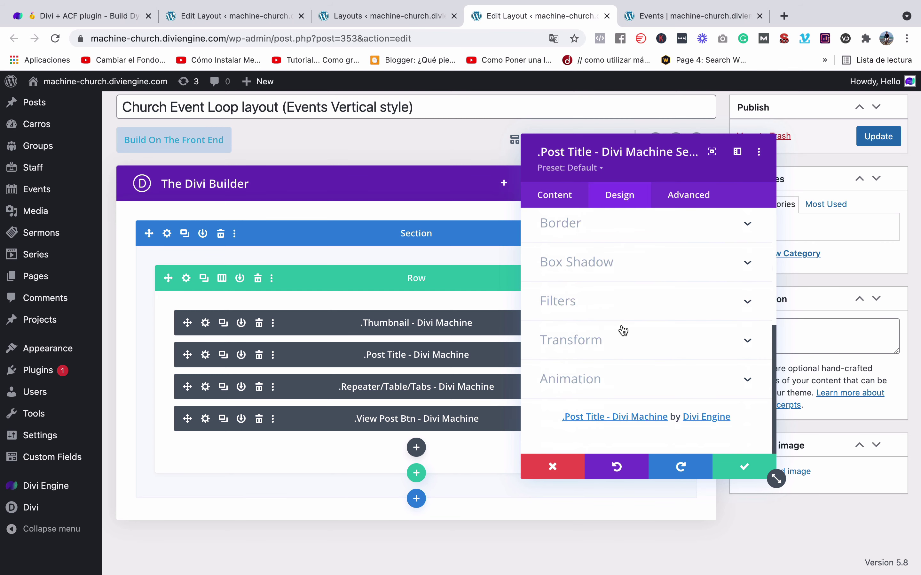
pyautogui.scroll(5, 624, 330)
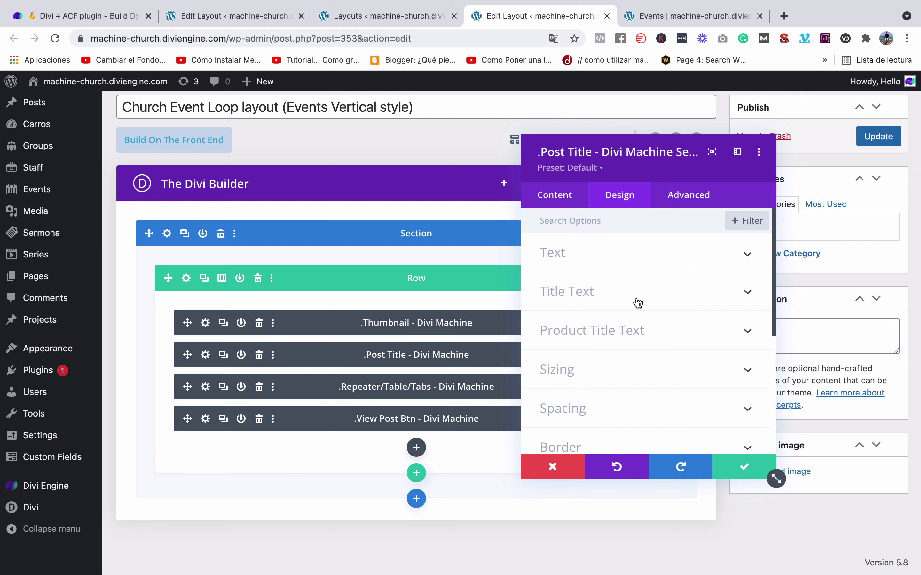
pyautogui.scroll(-4, 639, 304)
pyautogui.scroll(2, 638, 303)
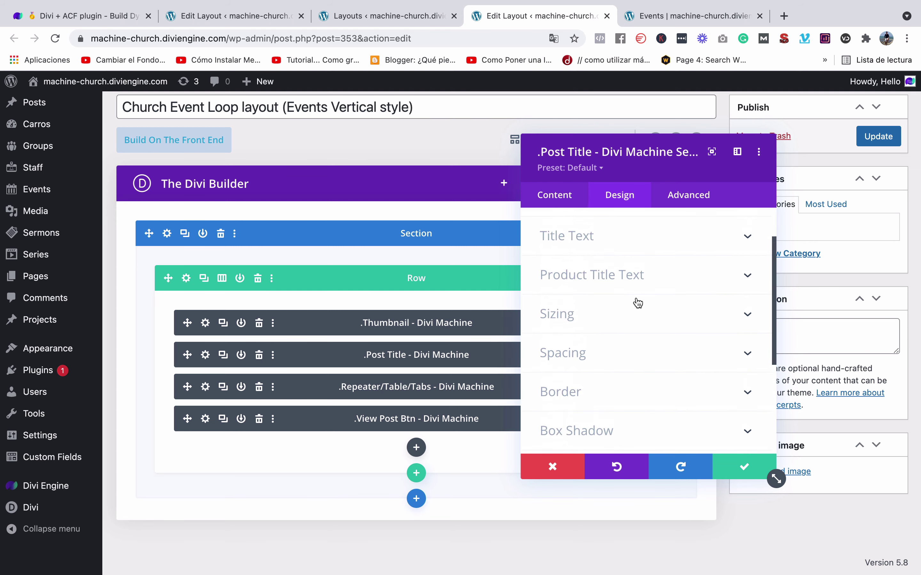
pyautogui.scroll(-5, 635, 302)
pyautogui.scroll(5, 634, 302)
pyautogui.scroll(-3, 589, 380)
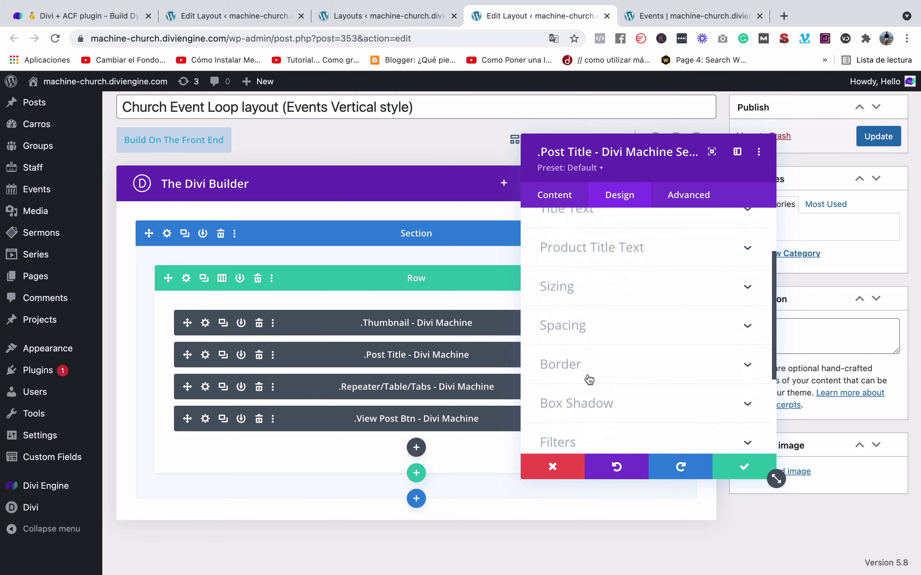
pyautogui.click(552, 468)
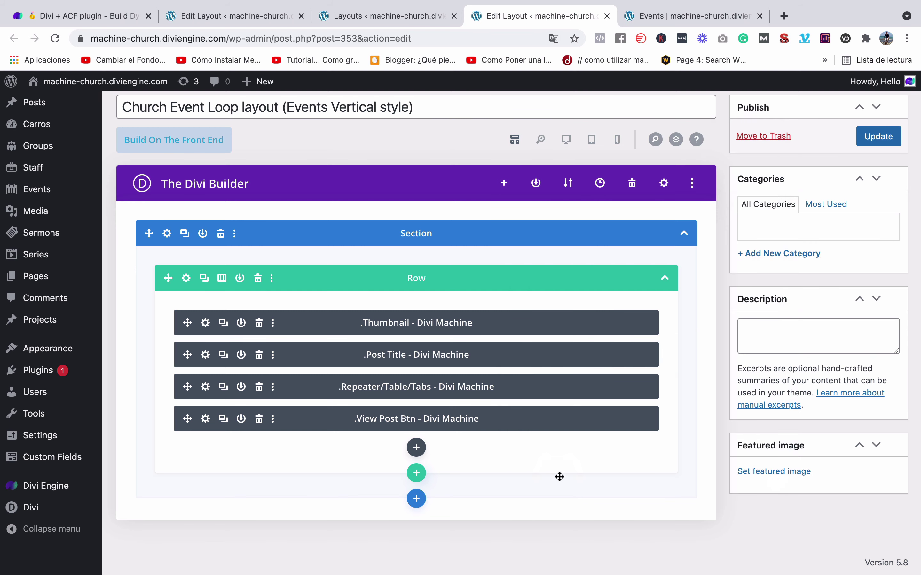
# Examine the Date and Location ACF items in the Repeater/Table/Tabs module, compare them with the live event cards, and close the module's settings.
pyautogui.click(205, 387)
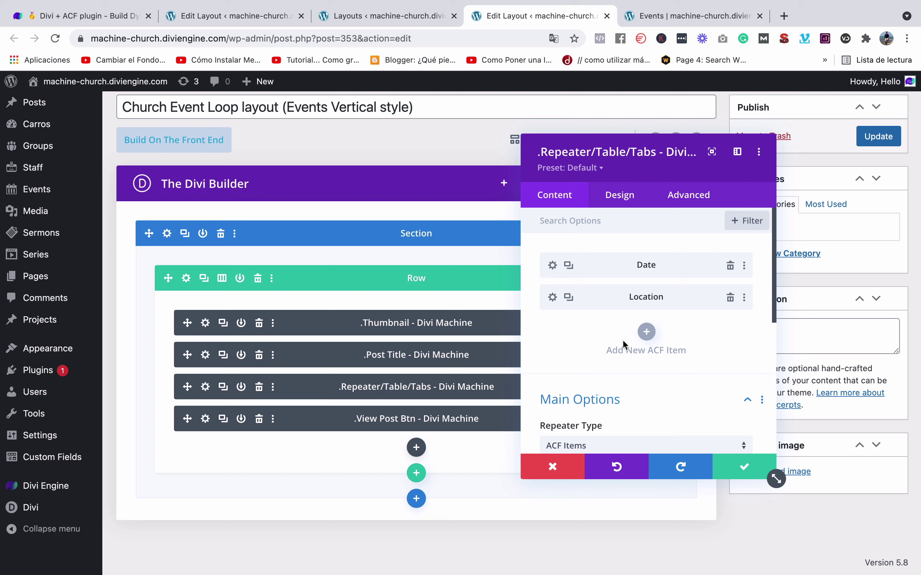
pyautogui.scroll(-2, 647, 345)
pyautogui.scroll(2, 643, 342)
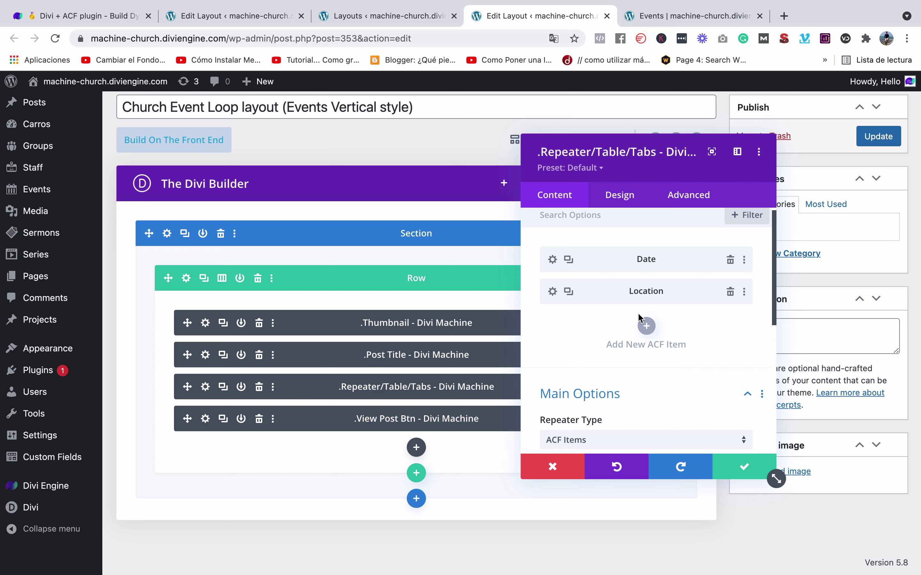
pyautogui.scroll(1, 631, 313)
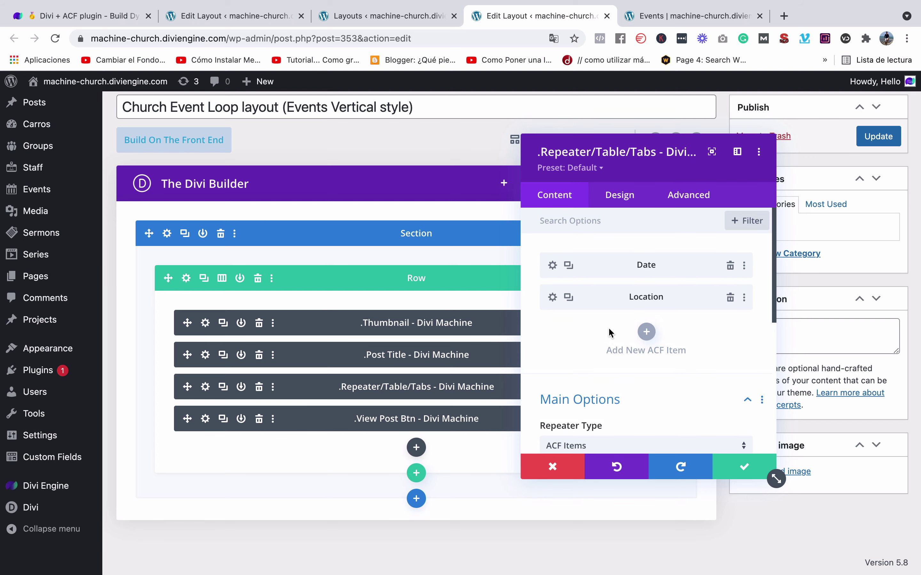
pyautogui.moveTo(624, 36)
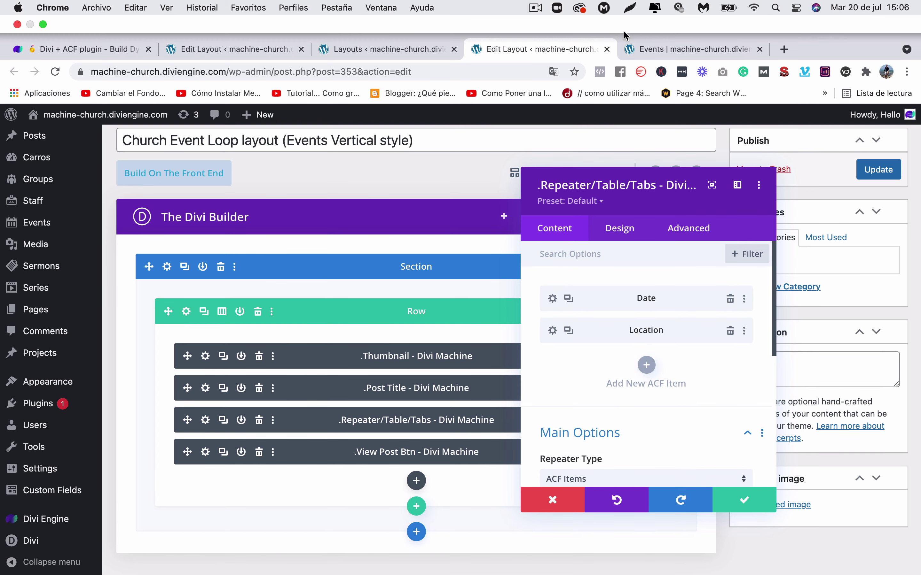
pyautogui.click(655, 49)
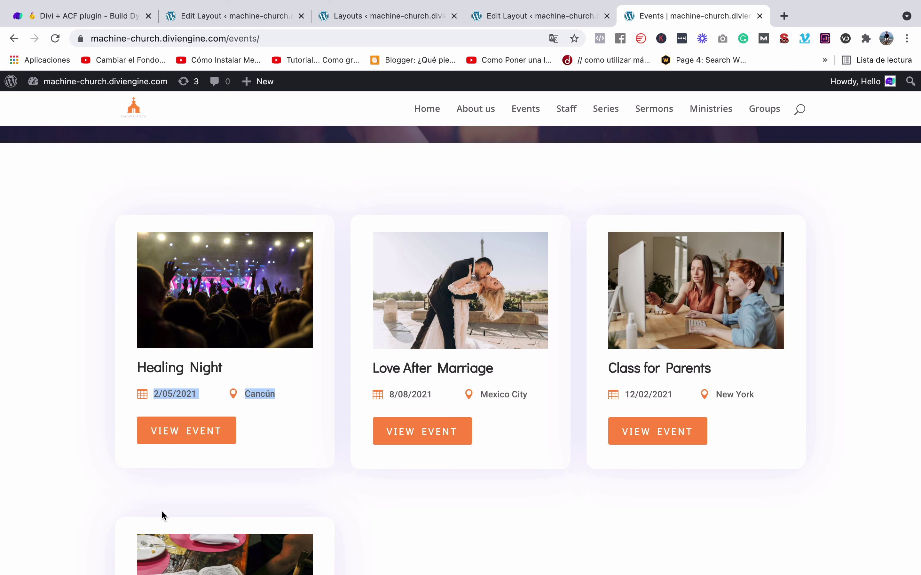
pyautogui.click(544, 16)
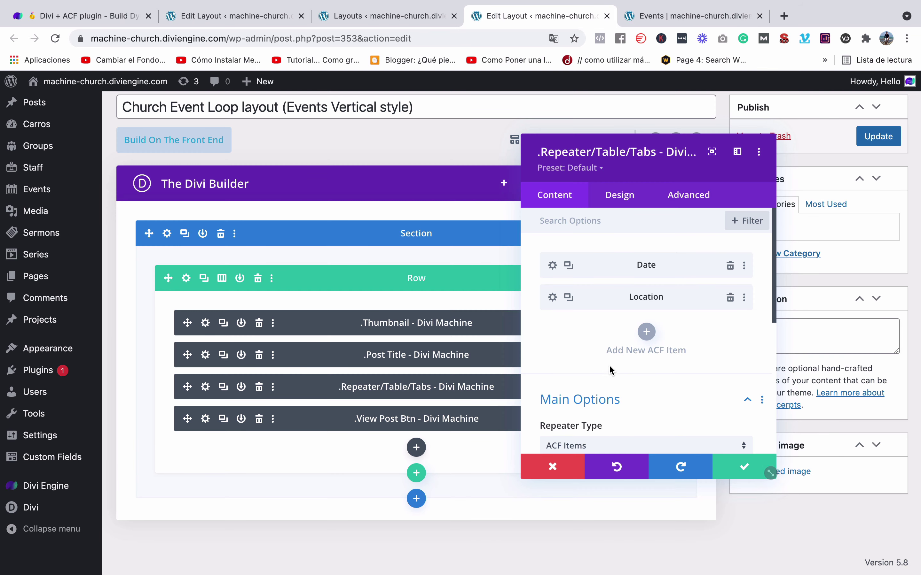
pyautogui.click(744, 465)
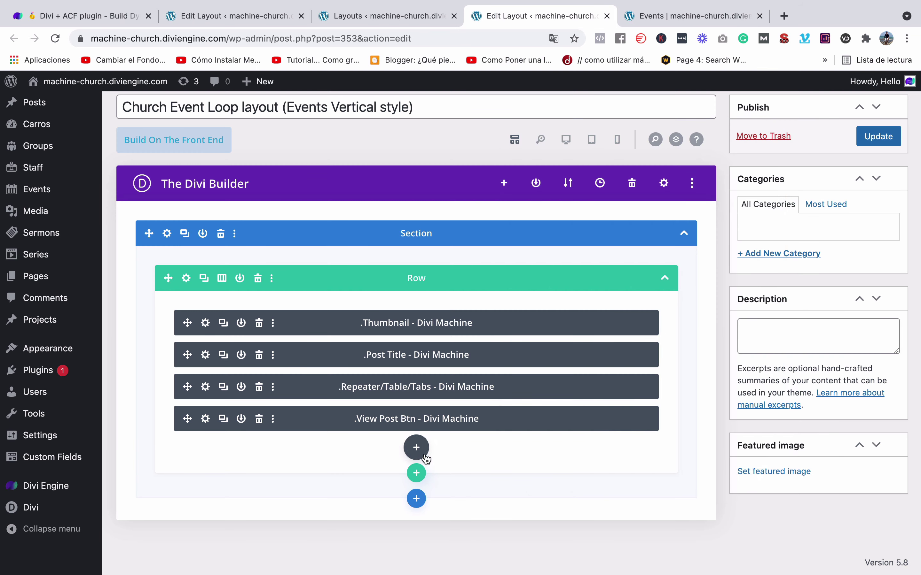
# Insert a row with two equal columns below the existing module row.
pyautogui.click(416, 473)
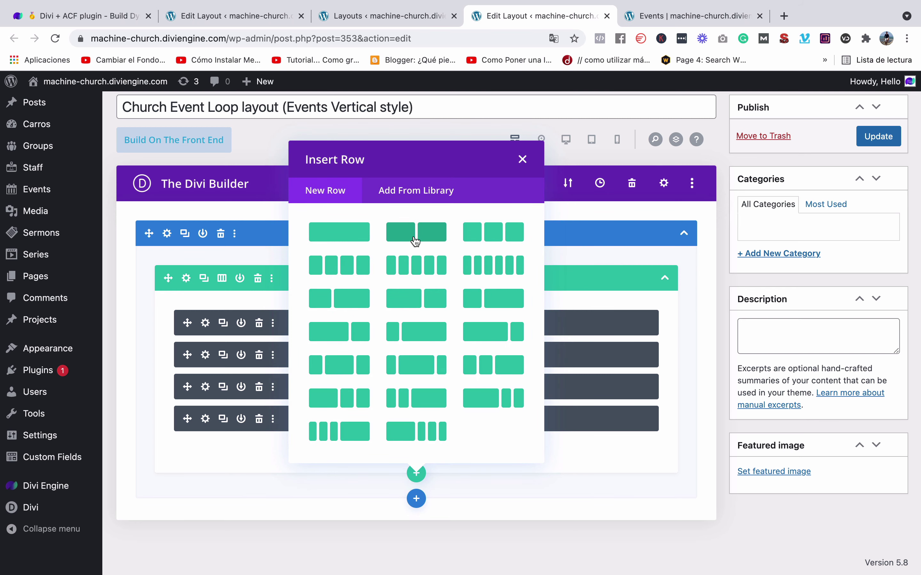
pyautogui.click(400, 232)
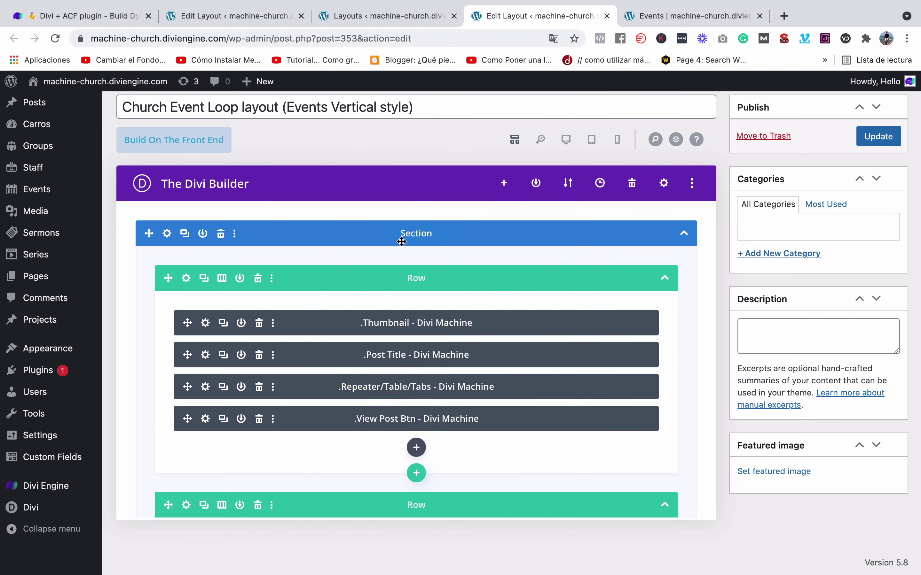
pyautogui.click(391, 128)
pyautogui.scroll(-2, 410, 374)
pyautogui.scroll(-3, 411, 374)
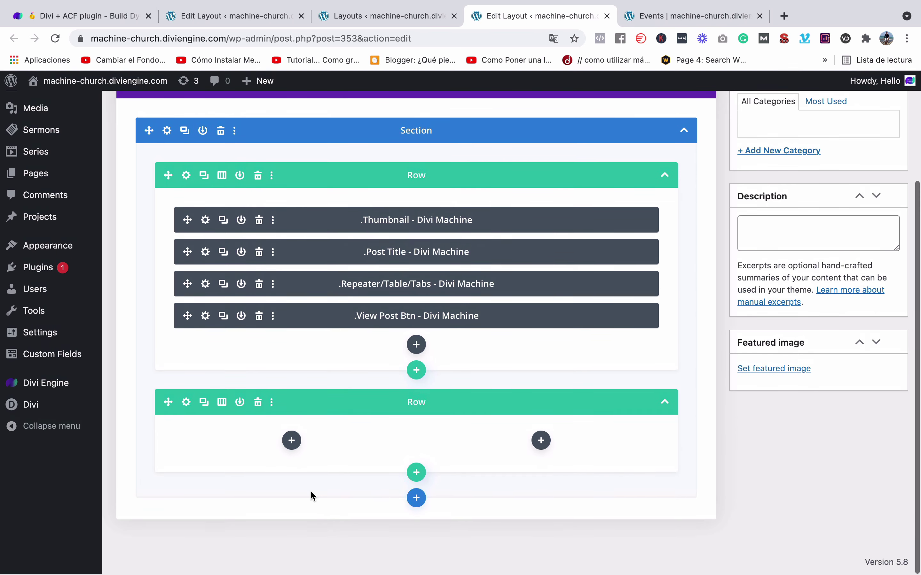
# Add an ACF Item module with default settings to each column of the new two-column row.
pyautogui.click(291, 441)
pyautogui.press('Escape')
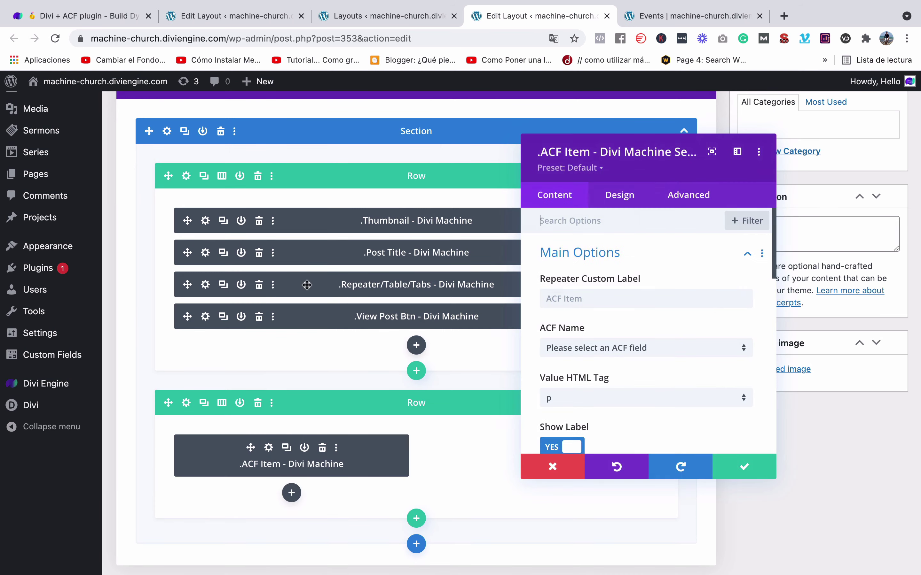
pyautogui.click(775, 477)
pyautogui.click(541, 453)
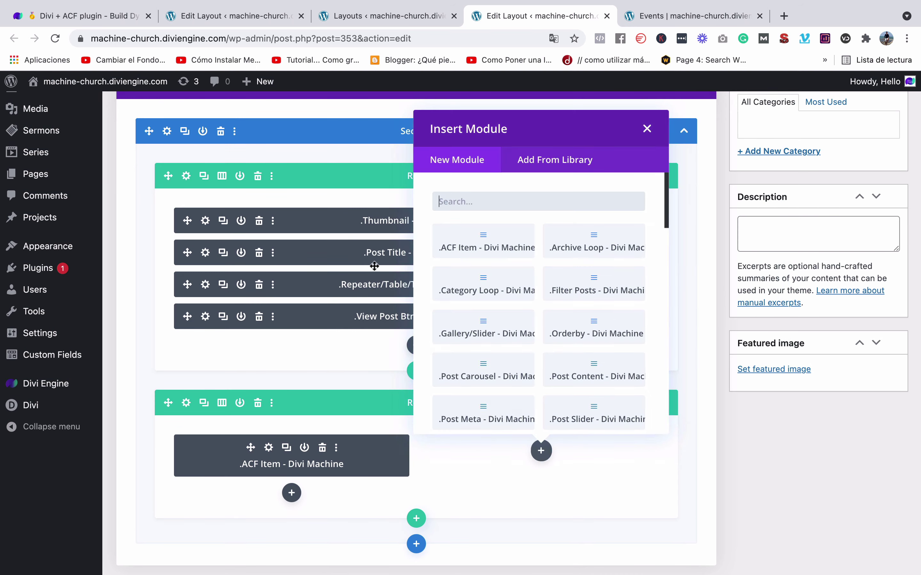
pyautogui.click(478, 243)
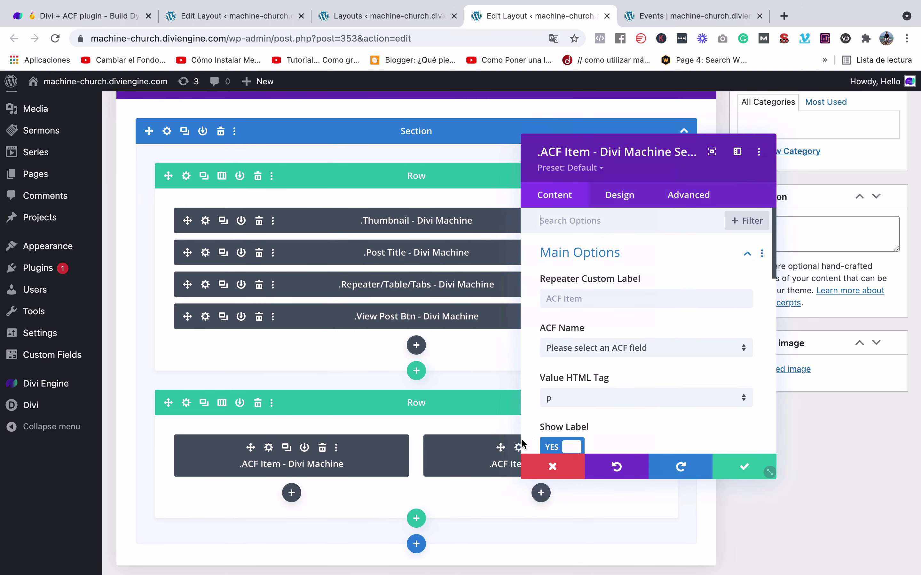
pyautogui.click(742, 468)
# Check the date and location on the live event cards, and remove the two-column row from the layout.
pyautogui.click(410, 22)
pyautogui.click(654, 16)
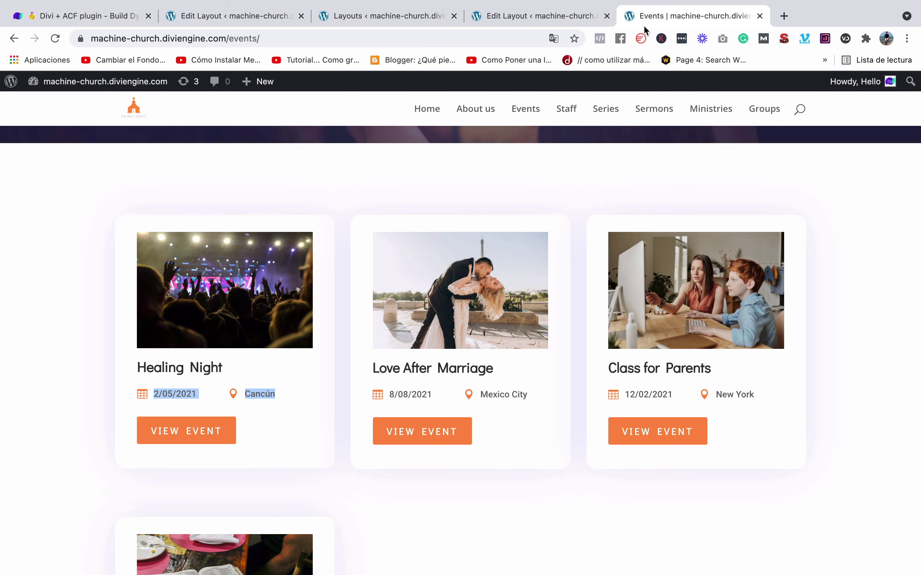
pyautogui.click(516, 22)
pyautogui.scroll(2, 324, 463)
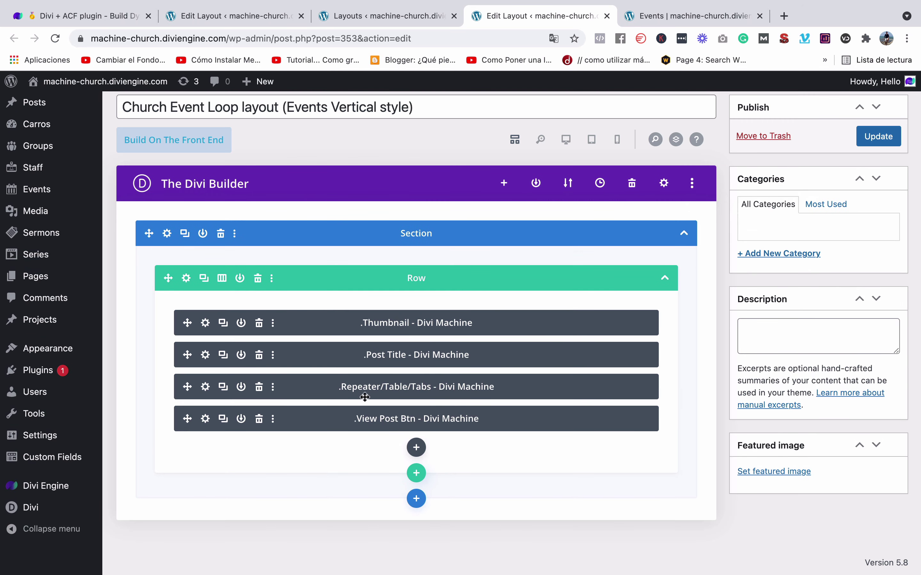
# Look at the modules available to insert below View Post Btn, and view the live event cards again.
pyautogui.click(416, 447)
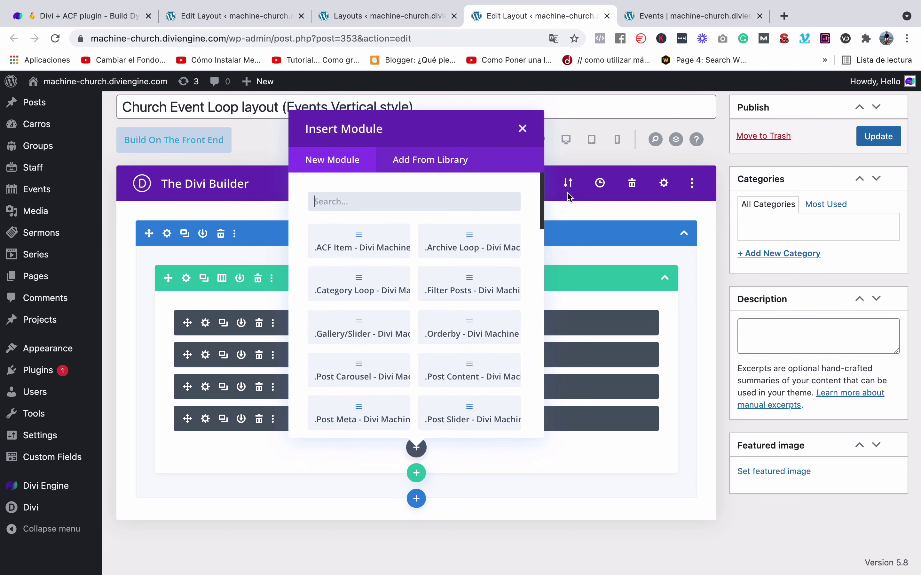
pyautogui.click(523, 129)
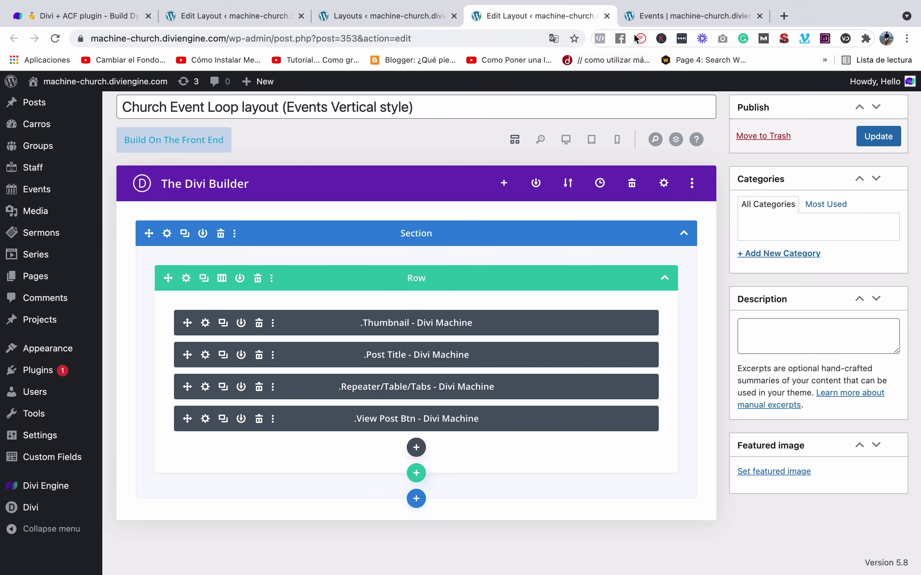
pyautogui.click(654, 17)
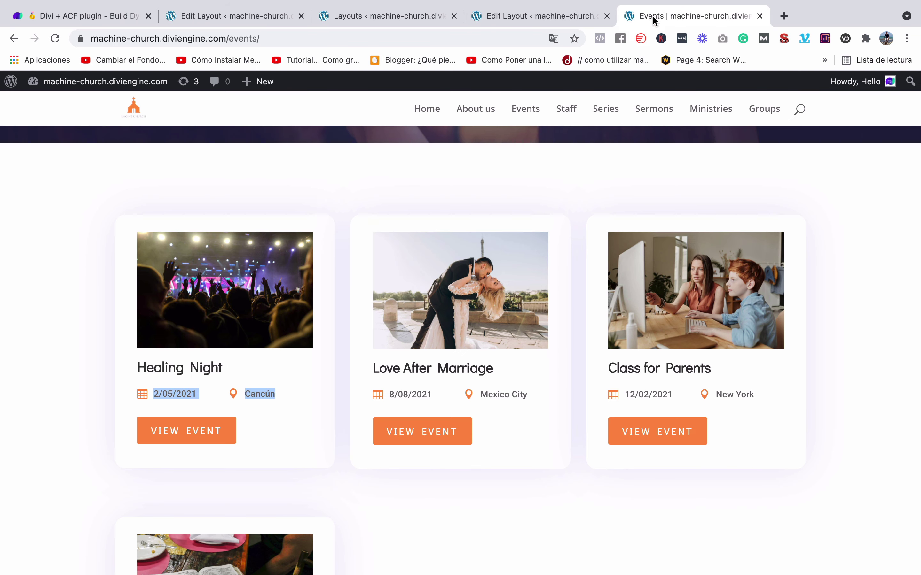
pyautogui.click(562, 23)
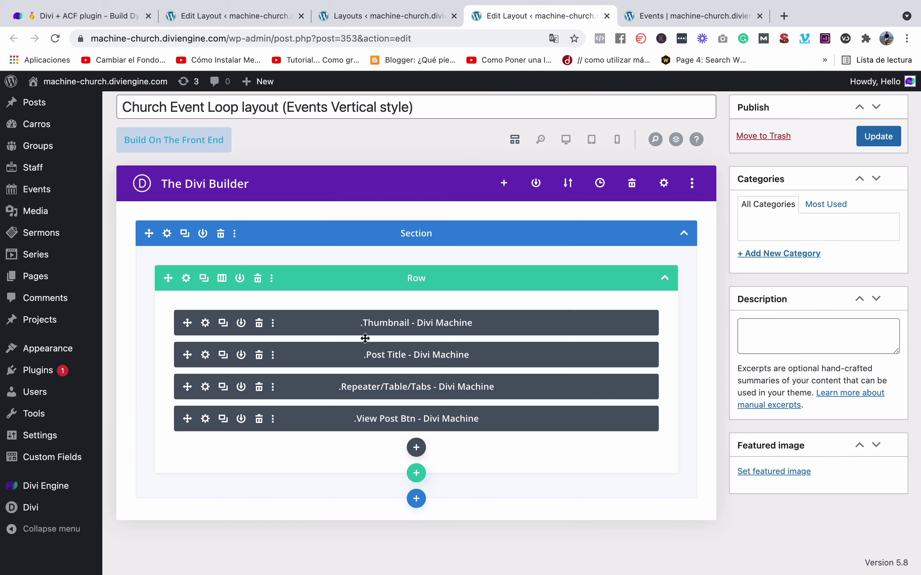
# Add a new ACF item to the Repeater/Table/Tabs module and try "ff" as its Repeater Custom Label, leaving the label empty.
pyautogui.click(205, 388)
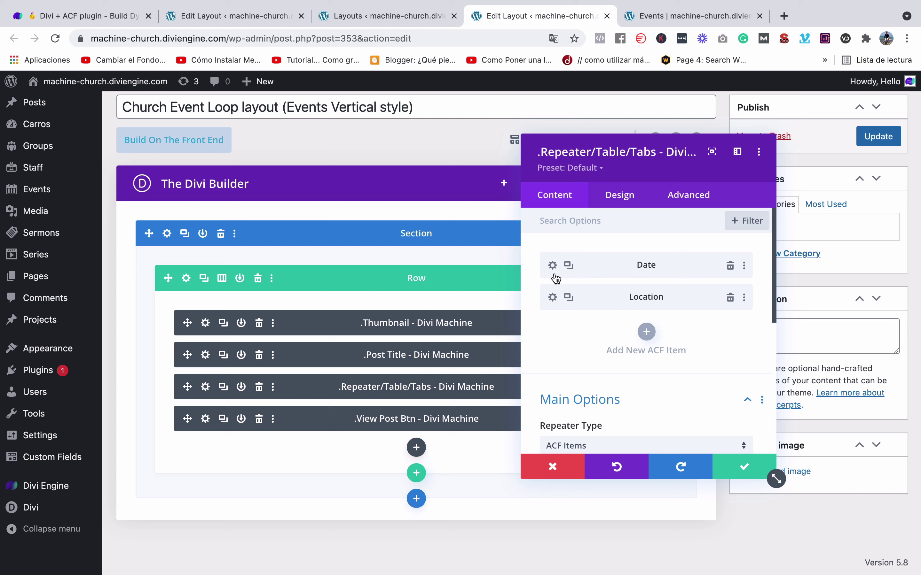
pyautogui.click(648, 332)
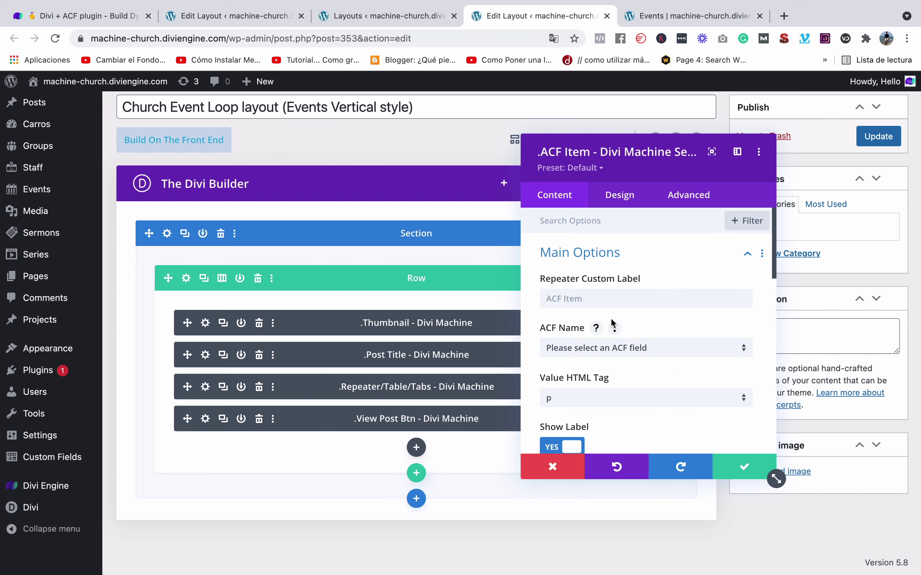
pyautogui.scroll(-2, 580, 299)
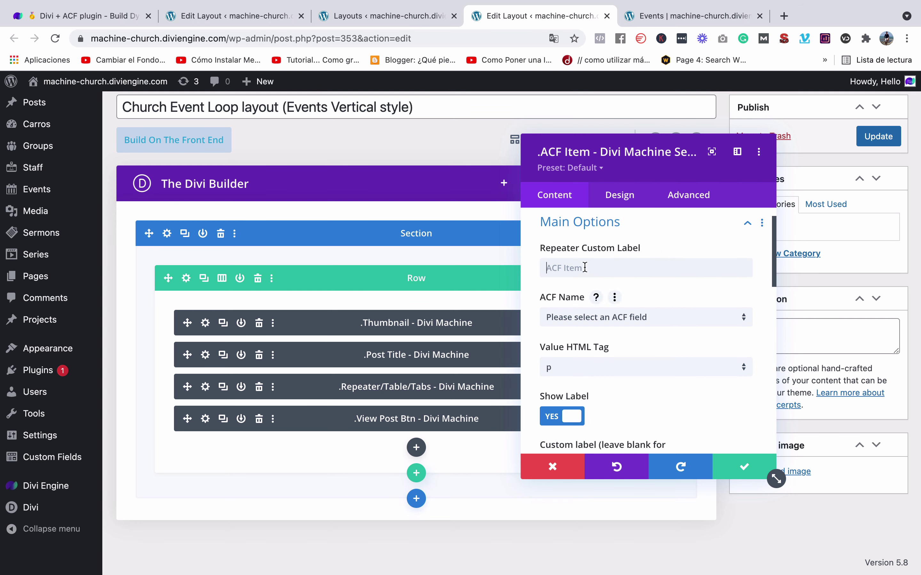
pyautogui.write('ff')
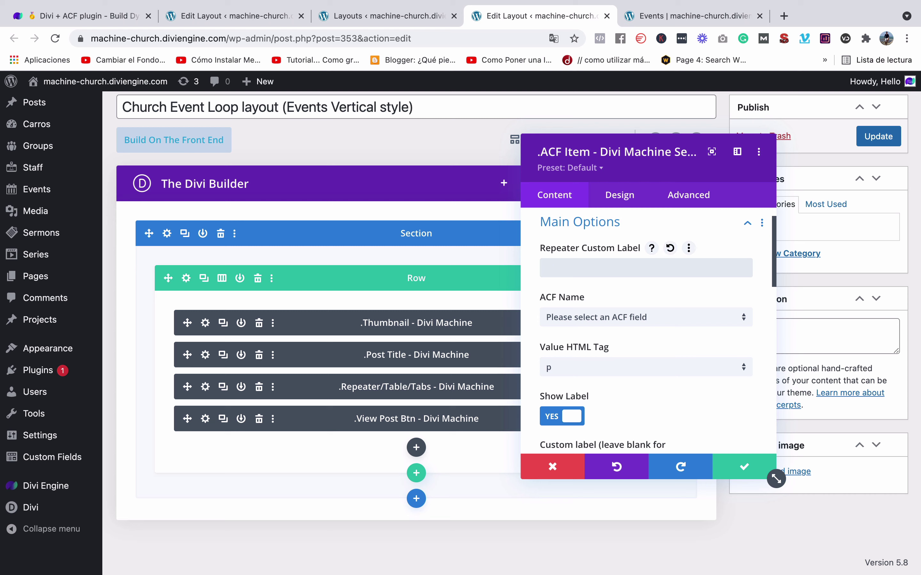
# Examine the ACF fields offered as the new item's ACF Name, from Staff and Events Fields through the ACF Events group.
pyautogui.scroll(-3, 594, 293)
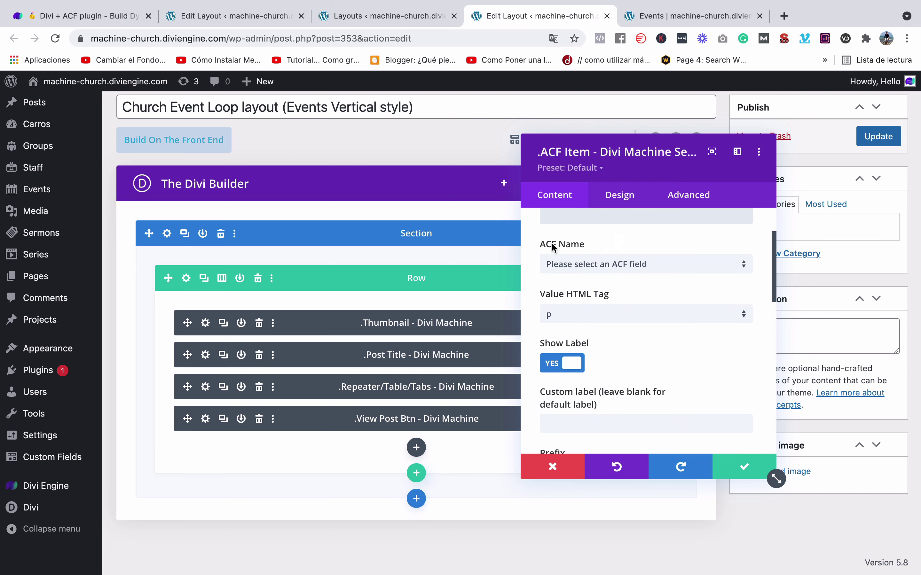
pyautogui.click(602, 266)
pyautogui.scroll(-10, 691, 216)
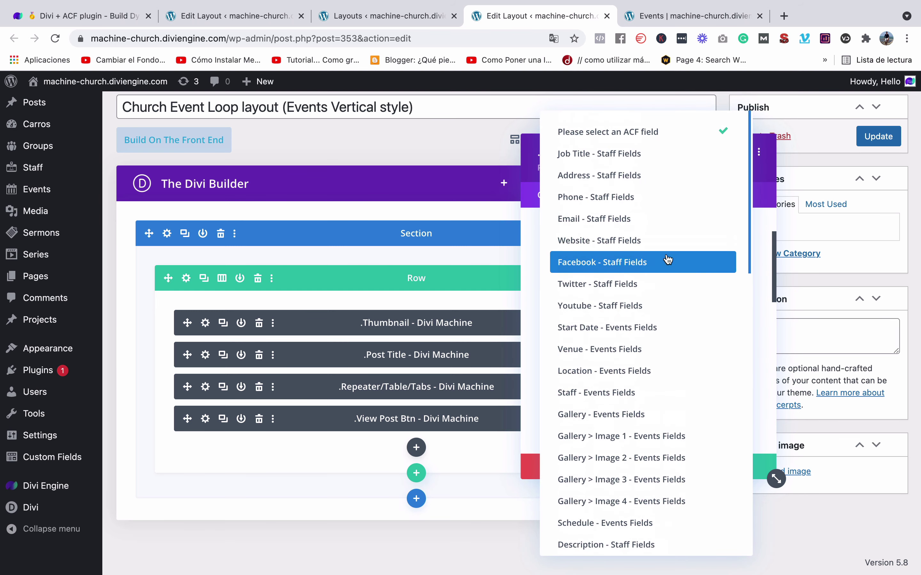
pyautogui.scroll(10, 670, 282)
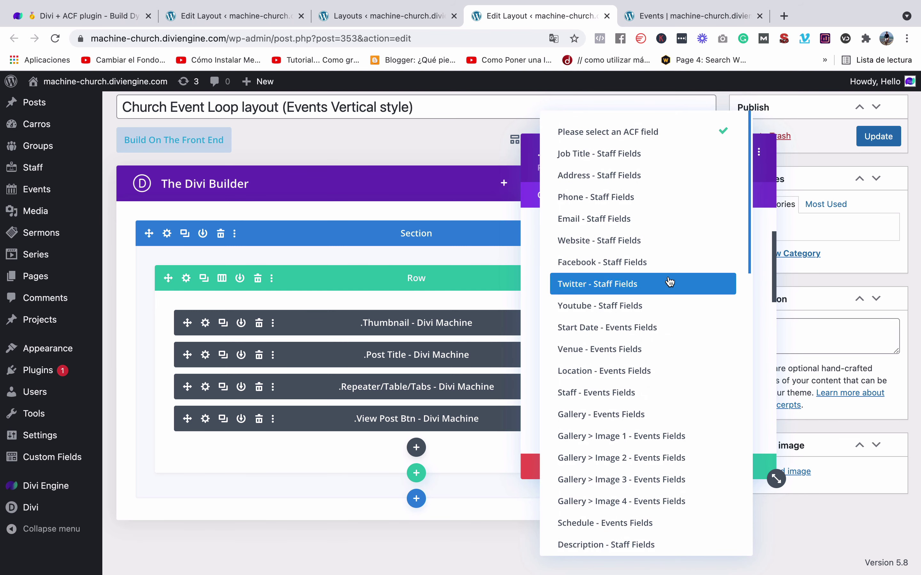
pyautogui.scroll(-9, 669, 282)
pyautogui.scroll(9, 670, 282)
pyautogui.scroll(-10, 669, 281)
pyautogui.scroll(3, 677, 274)
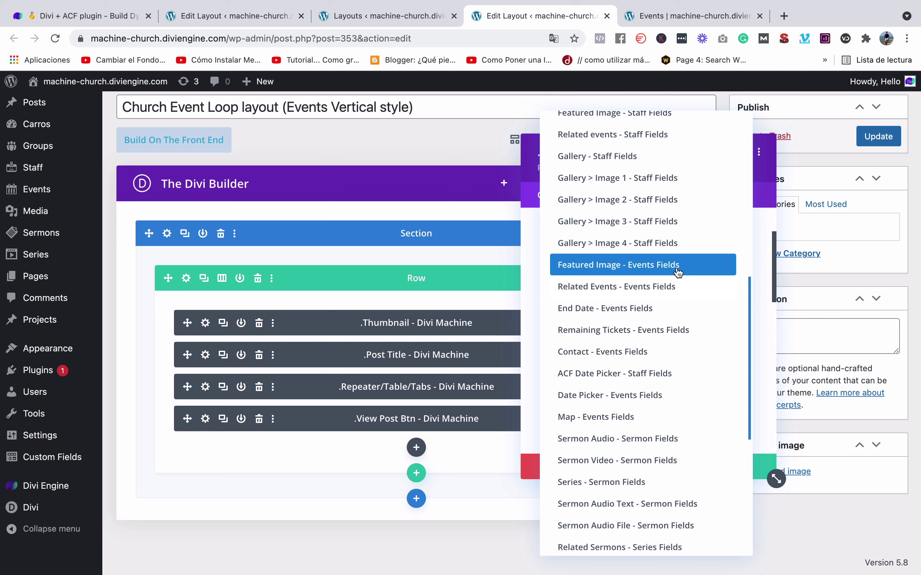
pyautogui.scroll(10, 707, 335)
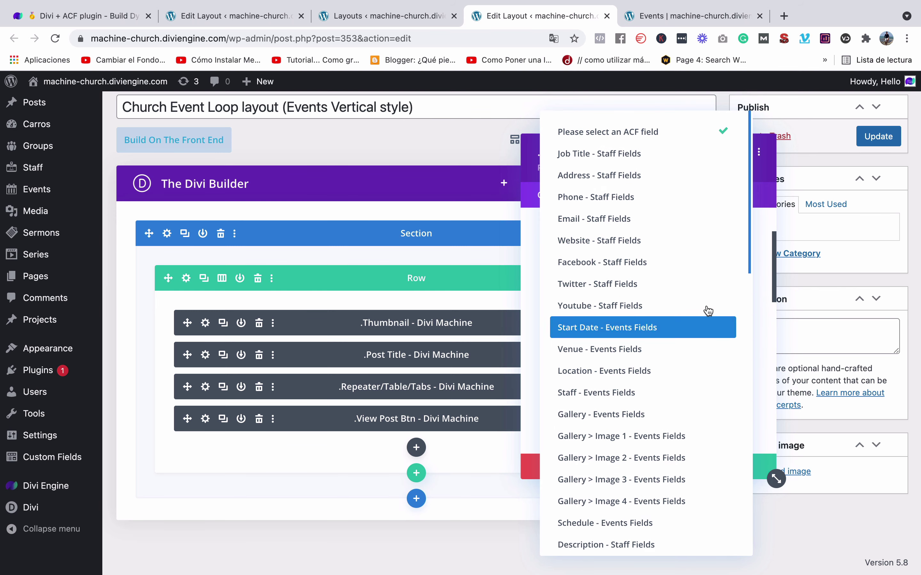
pyautogui.scroll(-5, 685, 315)
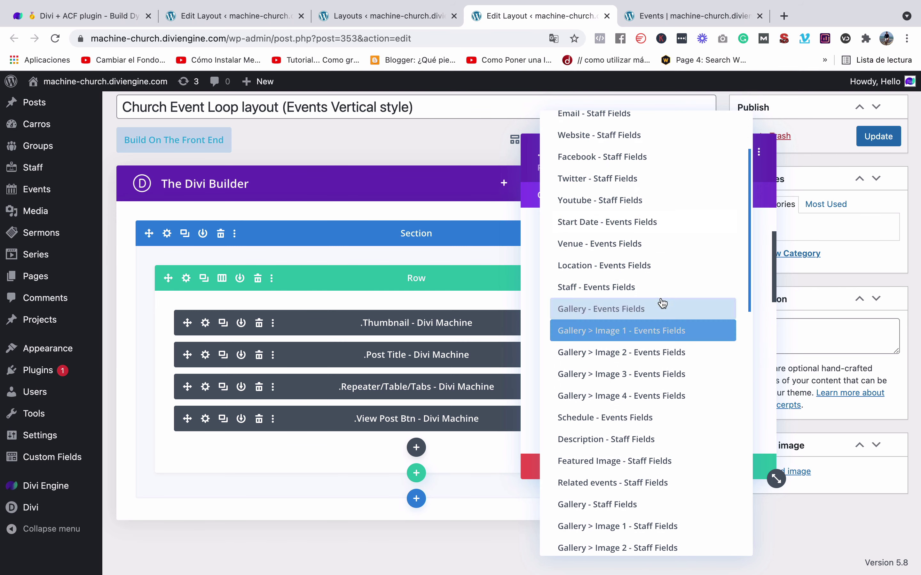
pyautogui.scroll(-7, 662, 305)
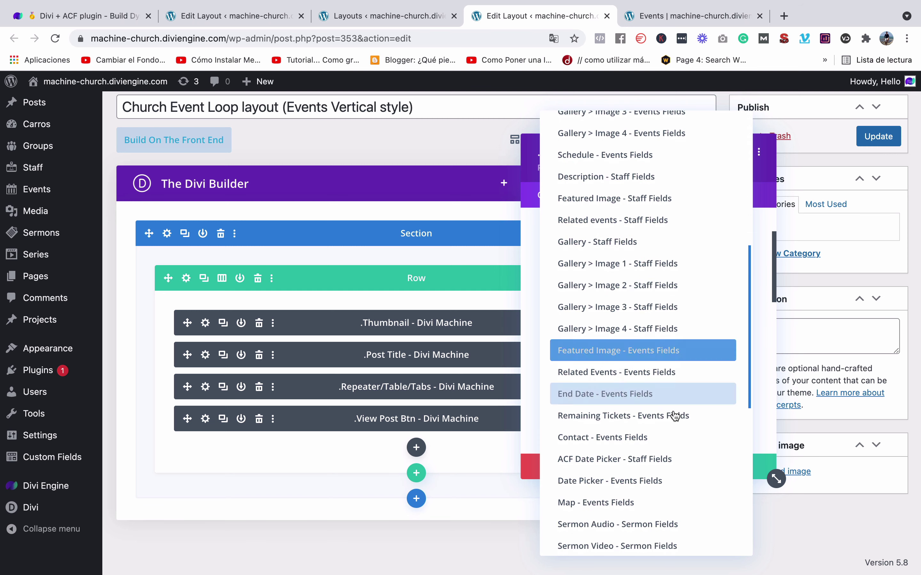
pyautogui.scroll(-4, 674, 415)
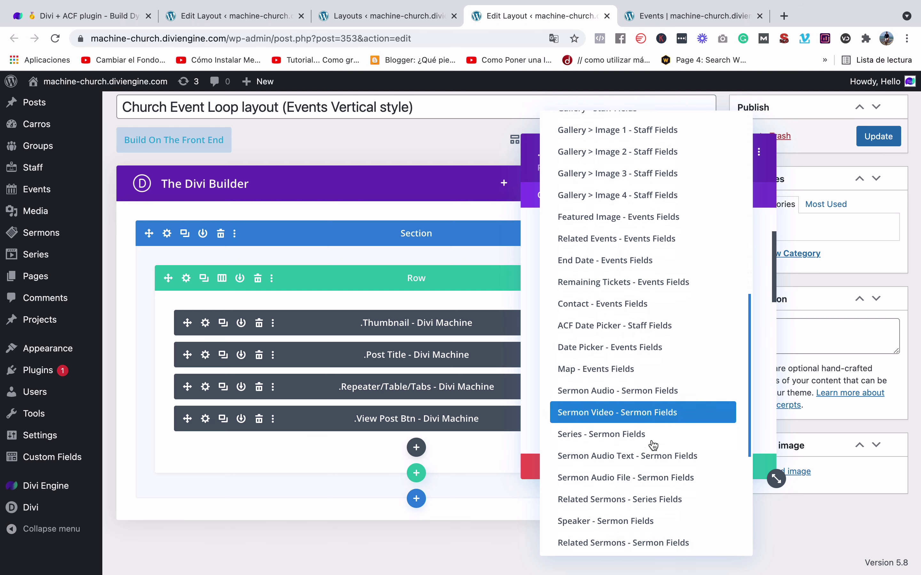
pyautogui.scroll(-5, 653, 445)
pyautogui.scroll(4, 650, 467)
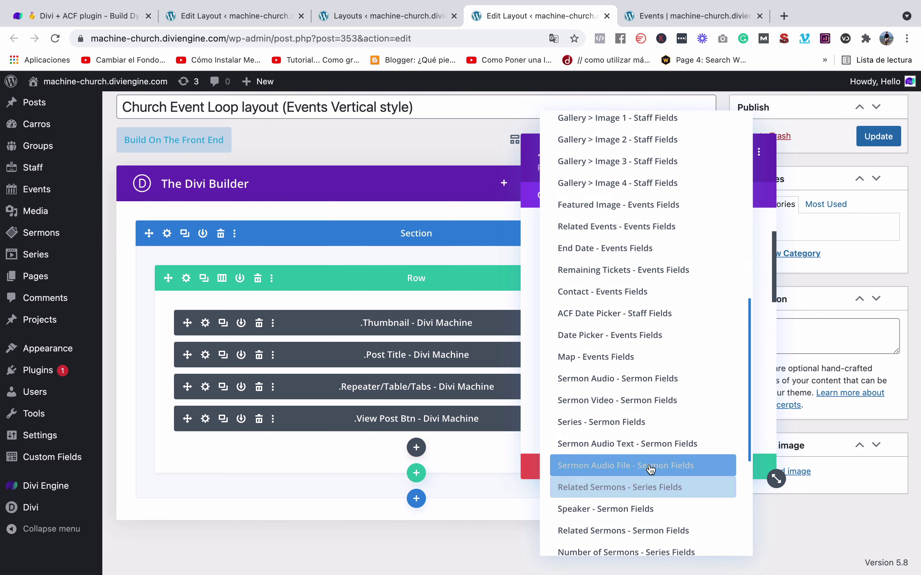
pyautogui.scroll(2, 651, 468)
pyautogui.scroll(4, 554, 355)
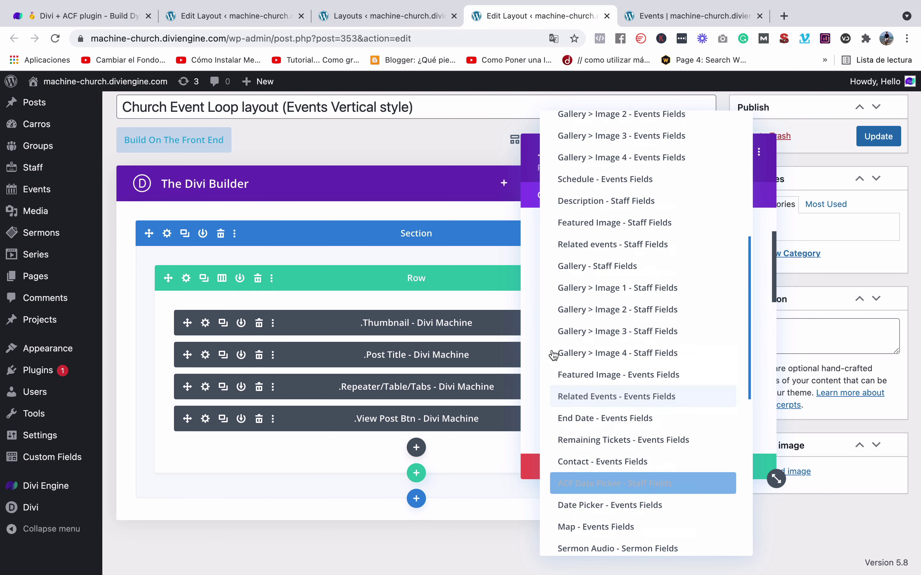
pyautogui.scroll(8, 554, 352)
pyautogui.scroll(-2, 641, 304)
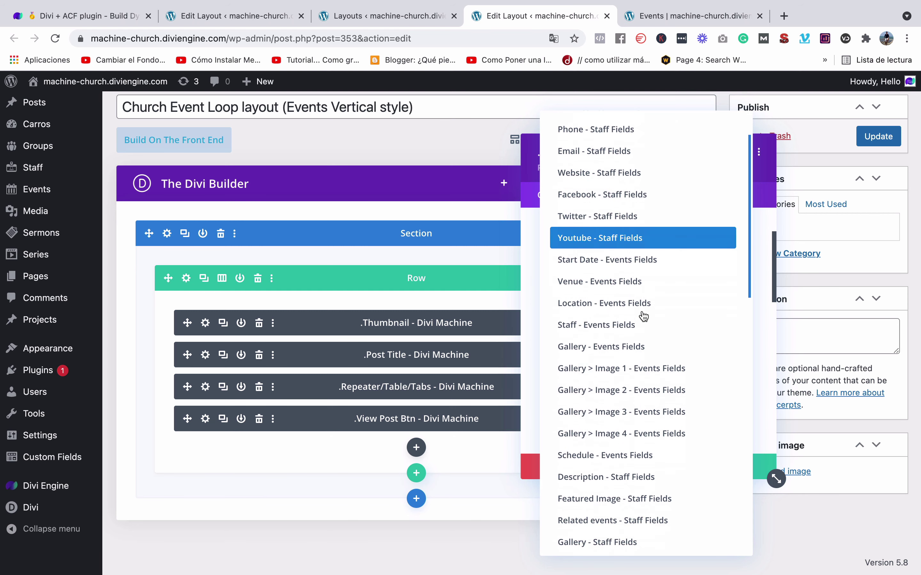
pyautogui.scroll(-3, 643, 315)
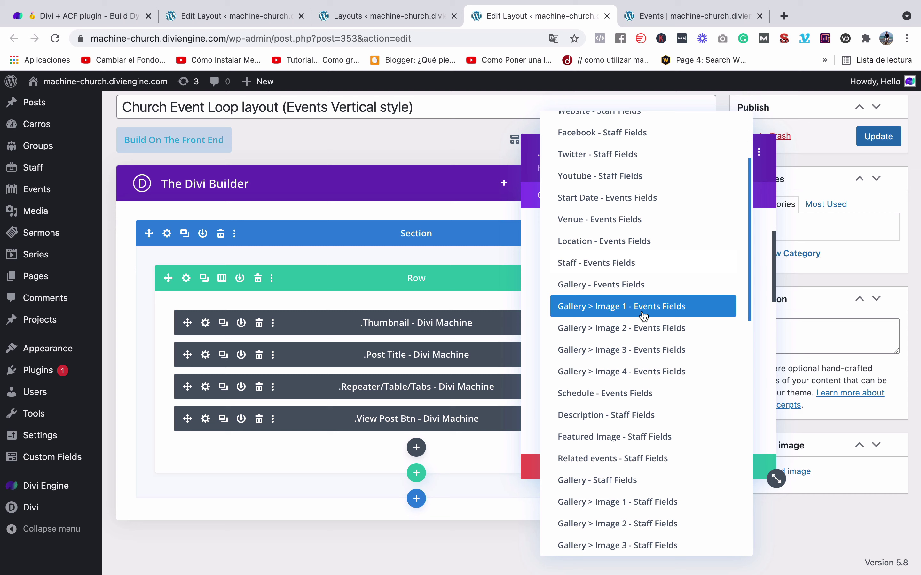
pyautogui.scroll(-1, 642, 316)
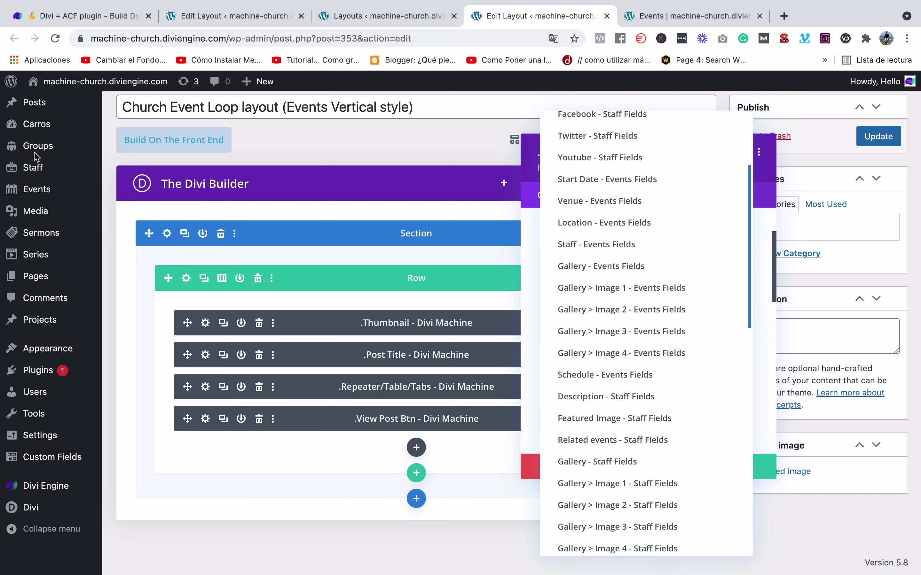
pyautogui.scroll(-1, 662, 352)
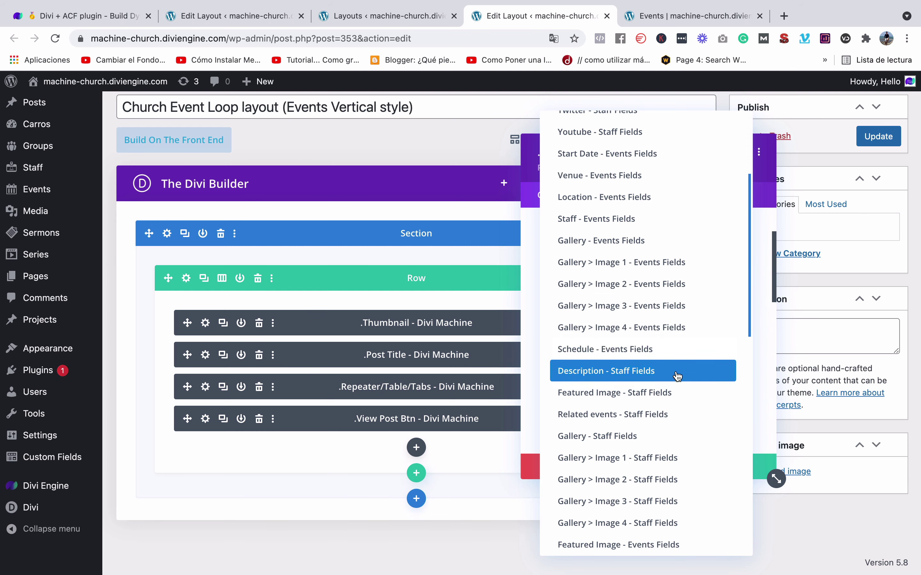
pyautogui.scroll(-3, 677, 377)
pyautogui.scroll(-8, 677, 377)
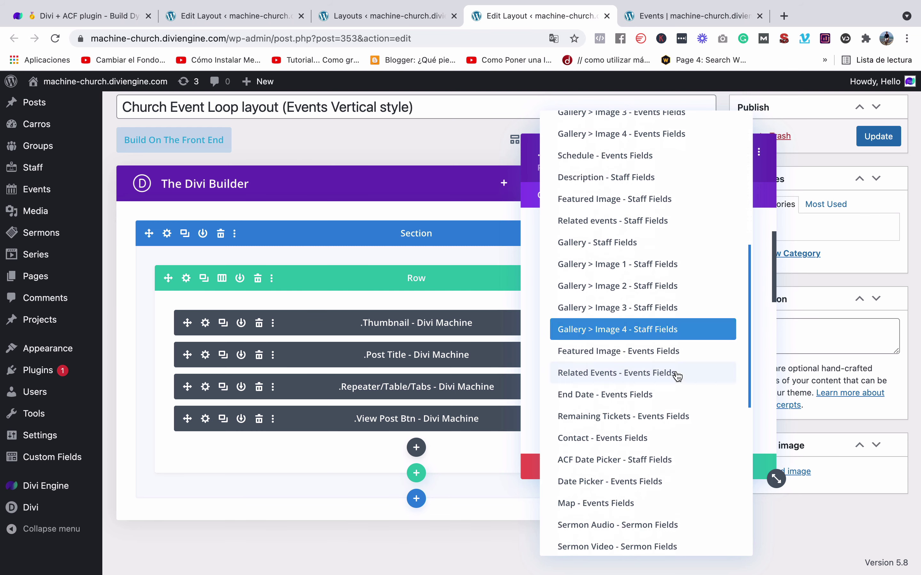
pyautogui.scroll(-1, 678, 377)
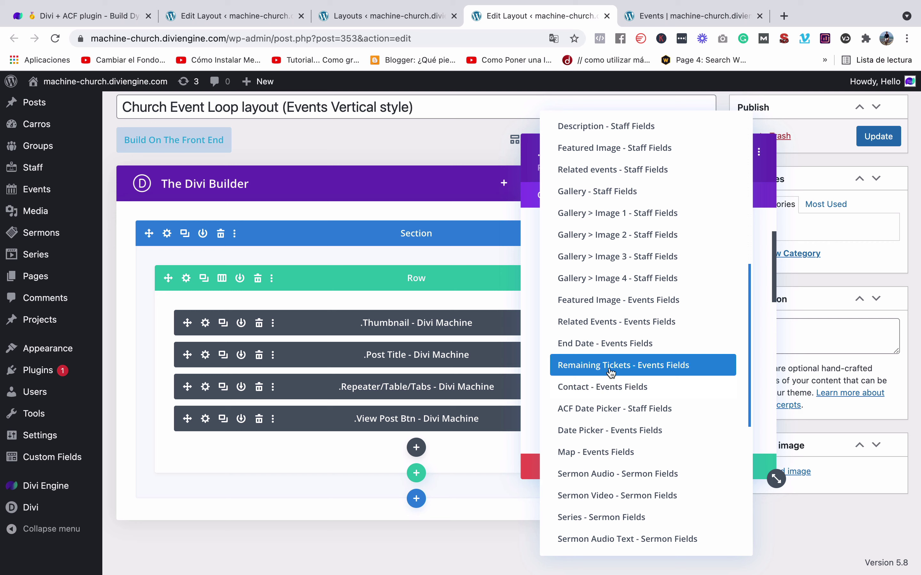
pyautogui.scroll(-1, 618, 384)
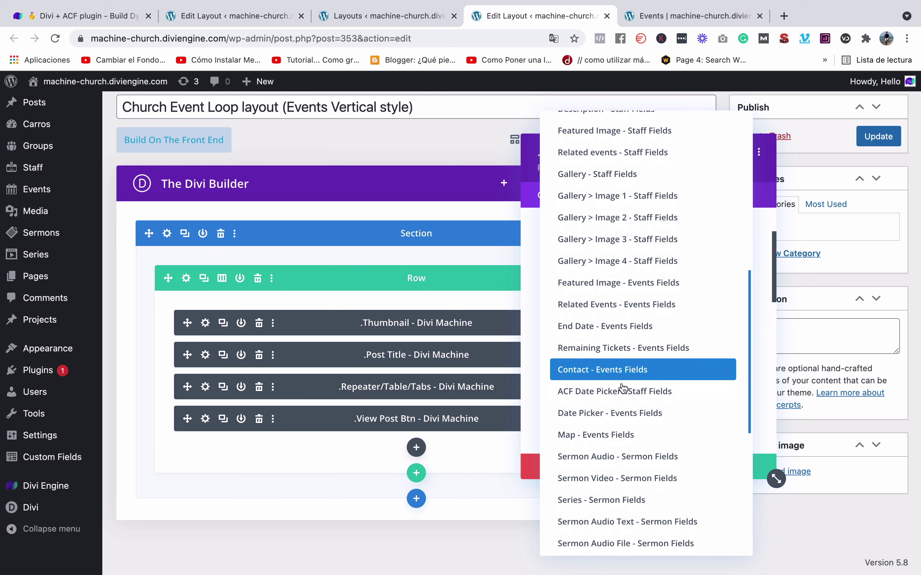
pyautogui.scroll(-5, 628, 434)
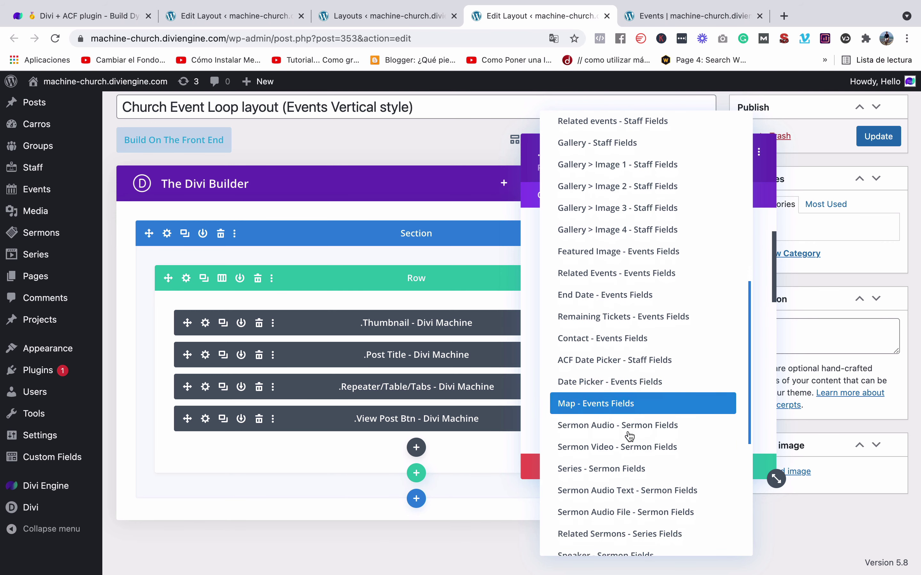
pyautogui.scroll(-6, 629, 436)
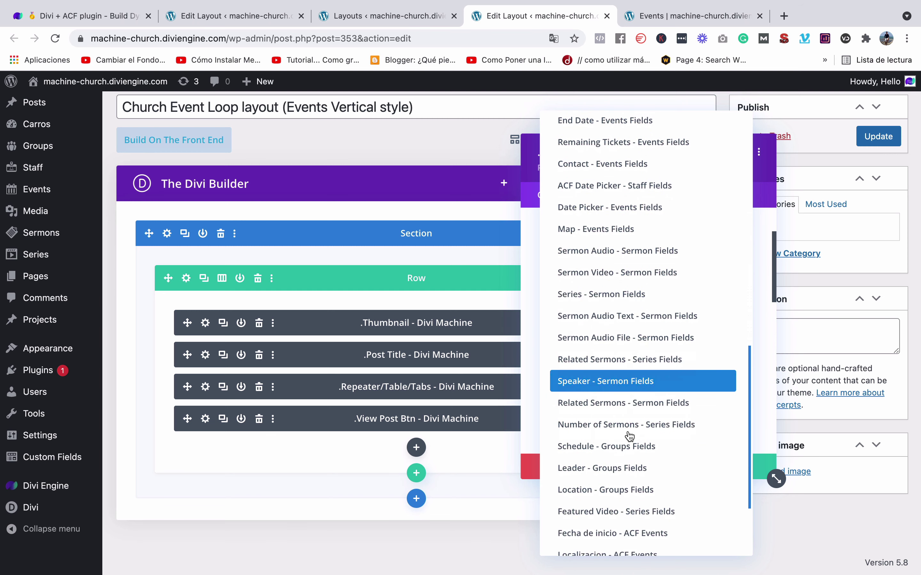
pyautogui.scroll(-5, 640, 468)
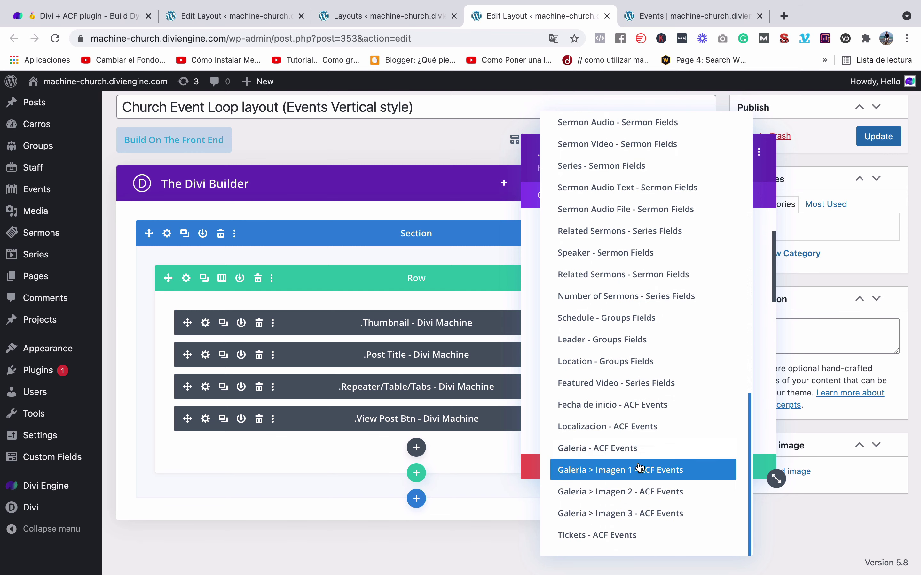
pyautogui.scroll(13, 657, 345)
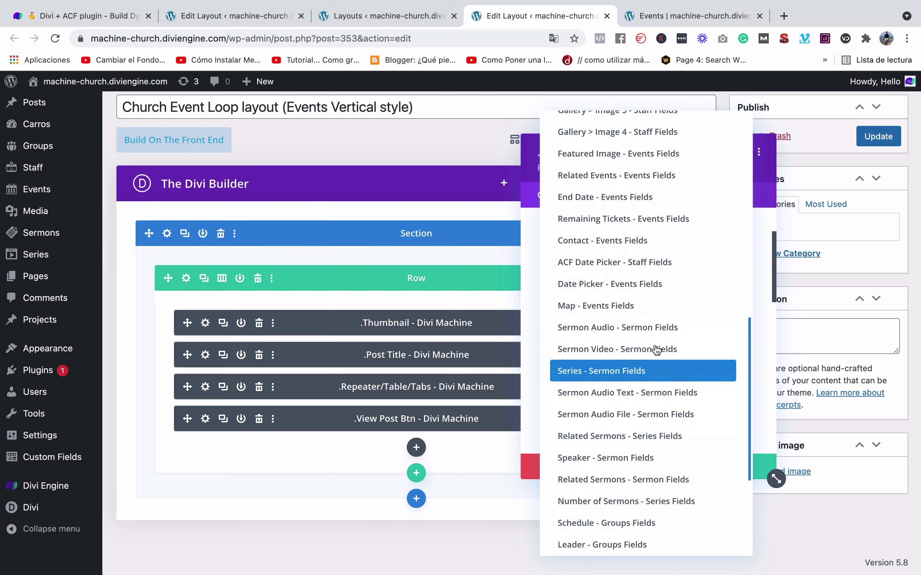
pyautogui.scroll(4, 661, 309)
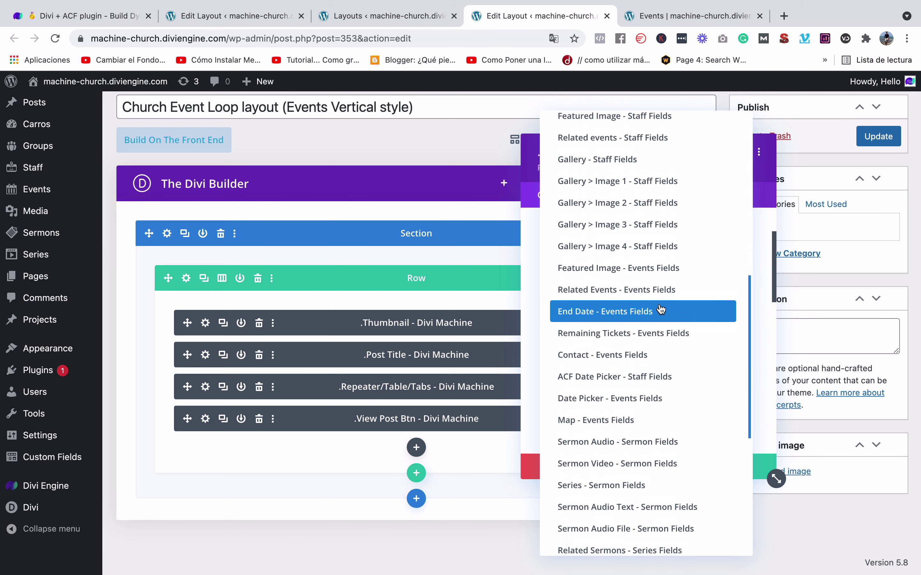
# Recheck the Events Fields entries for the new item's ACF Name, including Location and Start Date, and close the list without choosing one.
pyautogui.scroll(5, 661, 310)
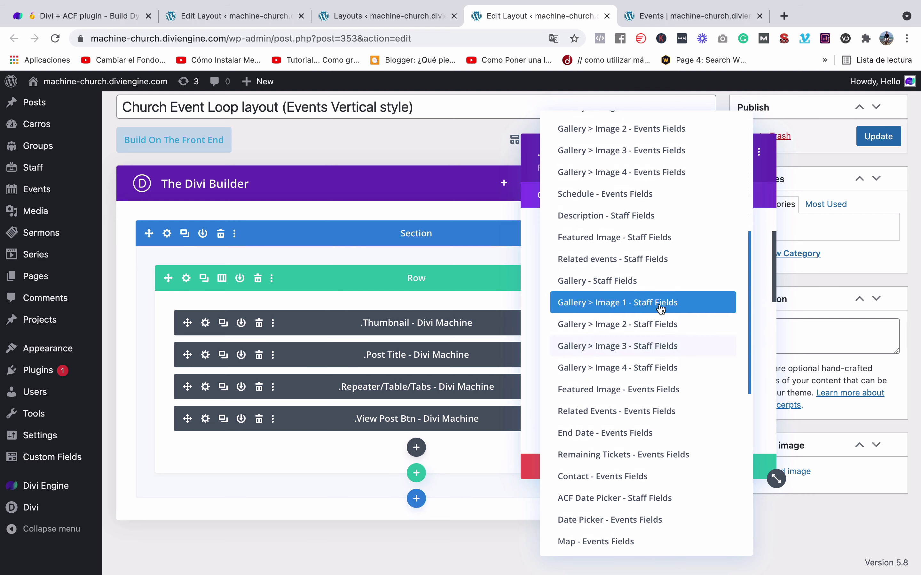
pyautogui.scroll(3, 660, 309)
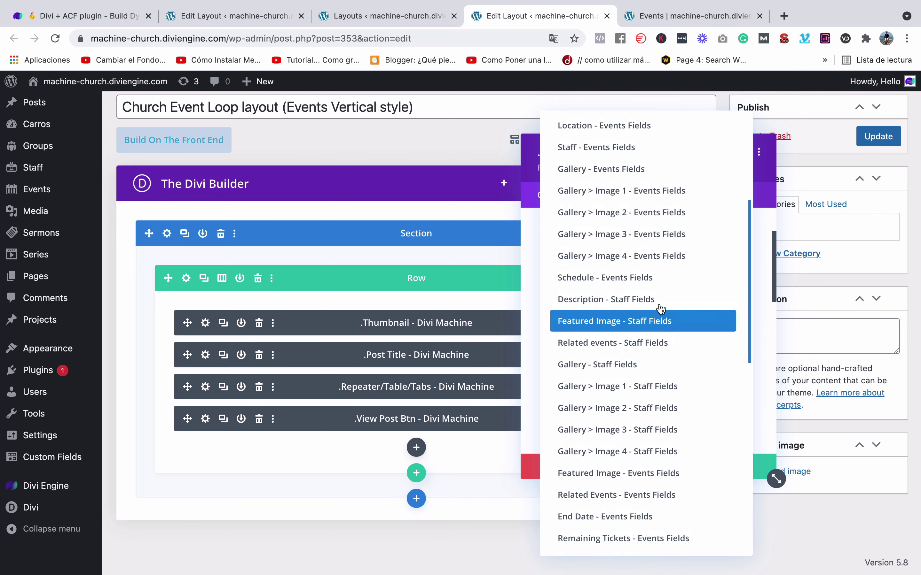
pyautogui.scroll(6, 665, 330)
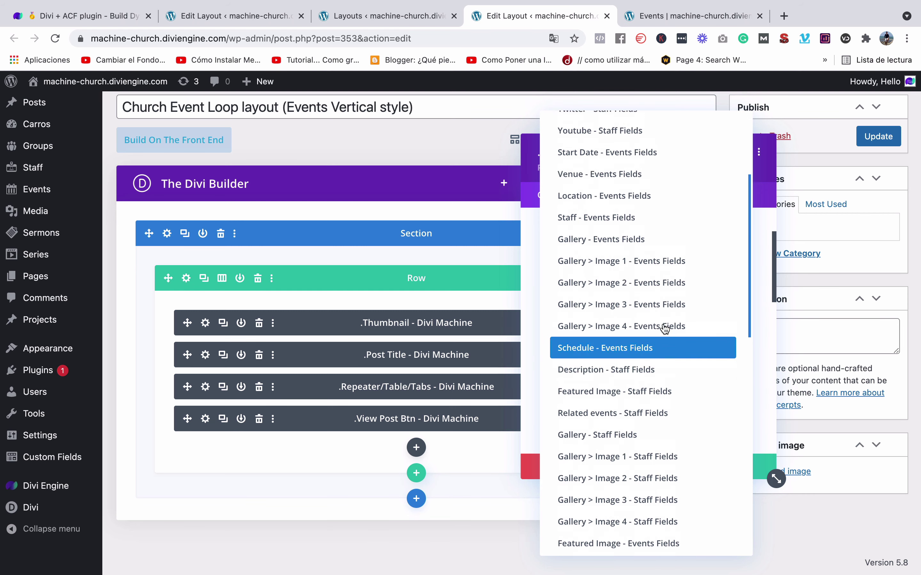
pyautogui.scroll(1, 665, 330)
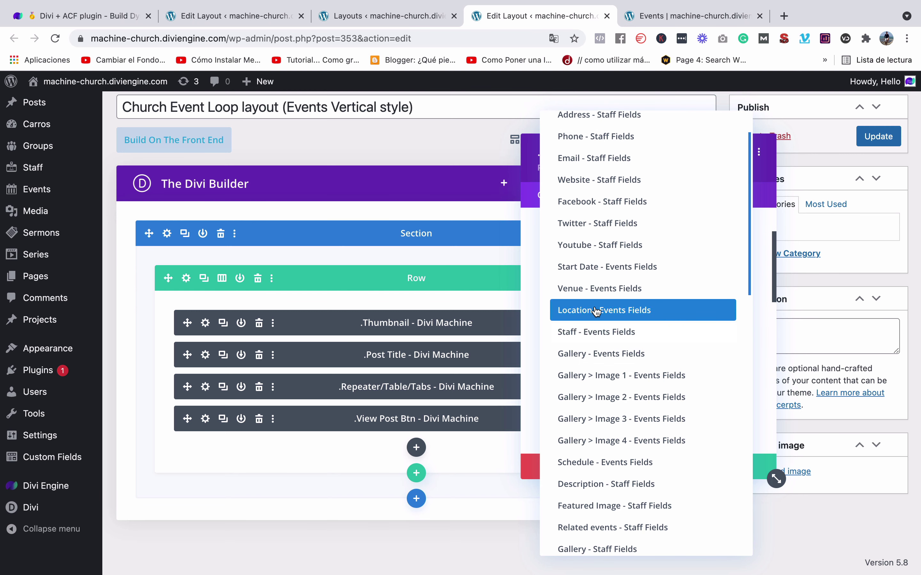
pyautogui.scroll(3, 599, 309)
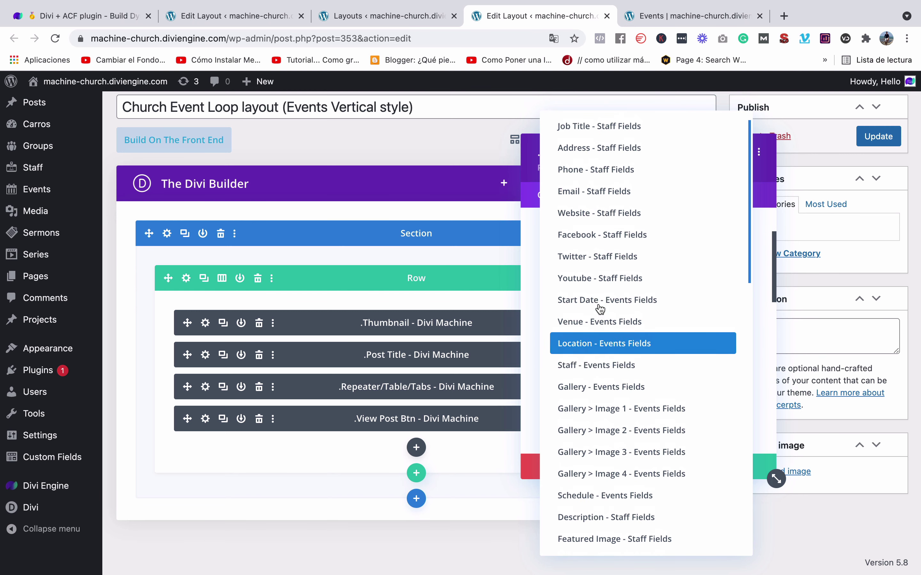
pyautogui.scroll(1, 600, 309)
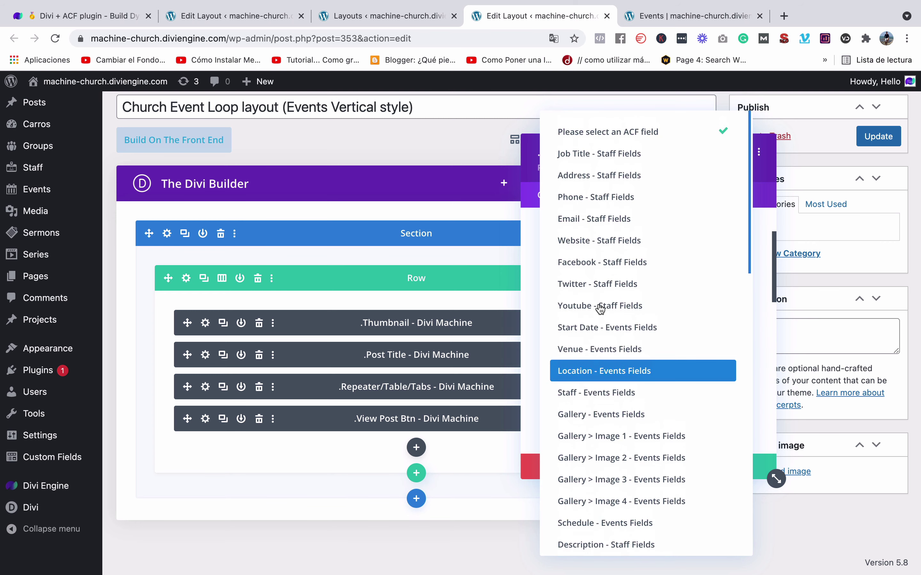
pyautogui.scroll(-3, 600, 309)
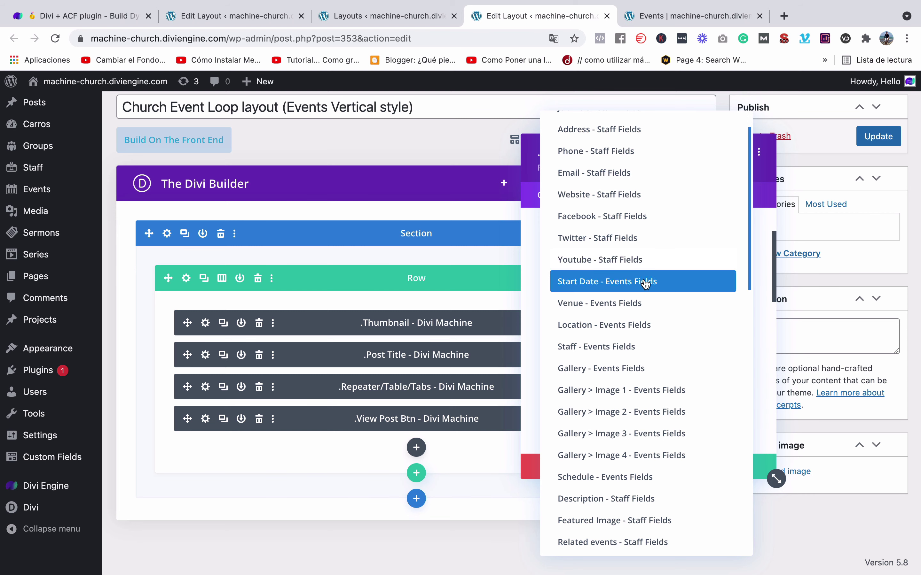
pyautogui.click(763, 257)
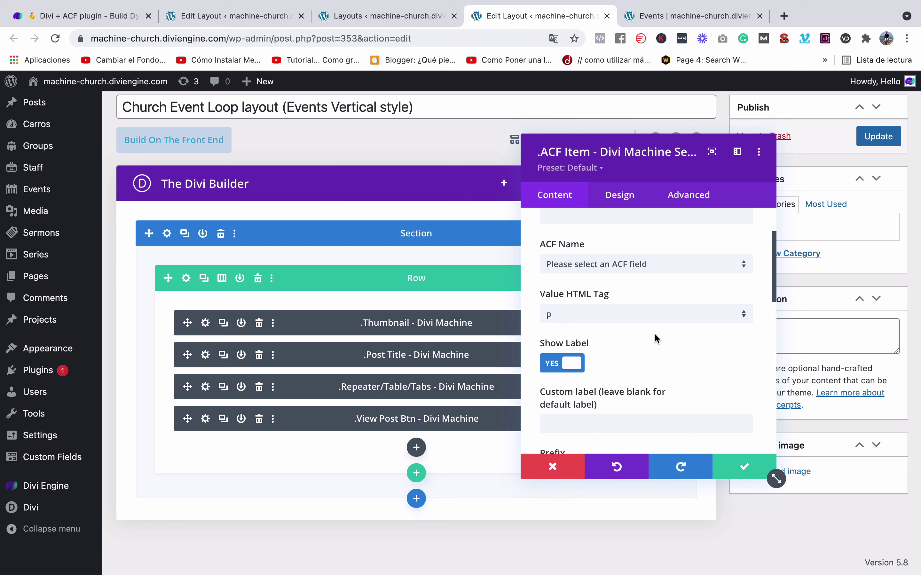
# Set the new item's ACF Name to Location - Events Fields and look through its remaining main options.
pyautogui.click(649, 271)
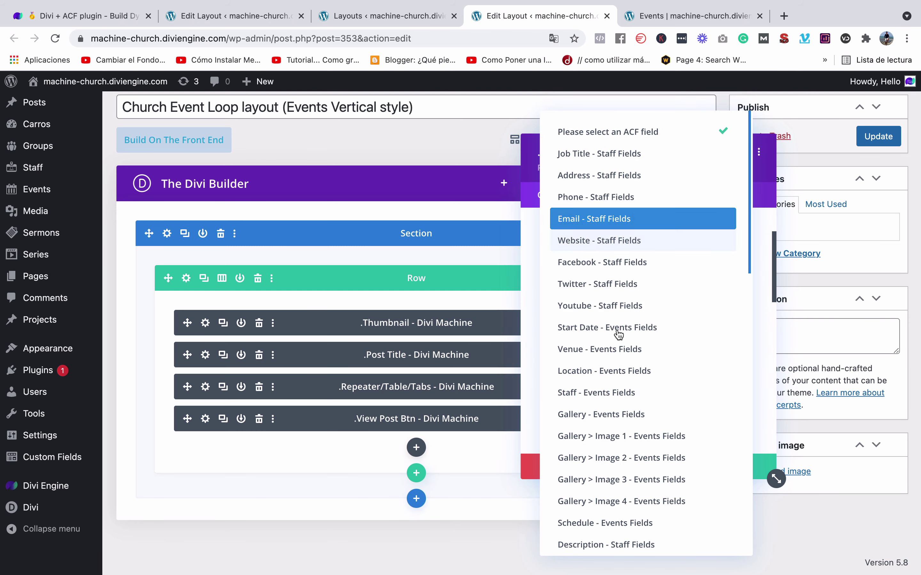
pyautogui.click(639, 371)
pyautogui.scroll(-1, 748, 316)
pyautogui.scroll(-8, 748, 316)
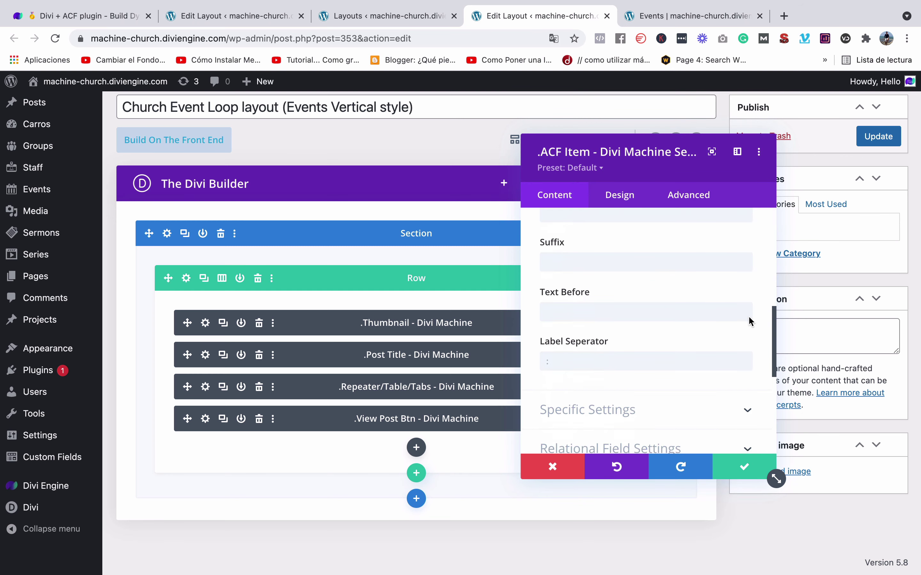
pyautogui.scroll(-2, 699, 360)
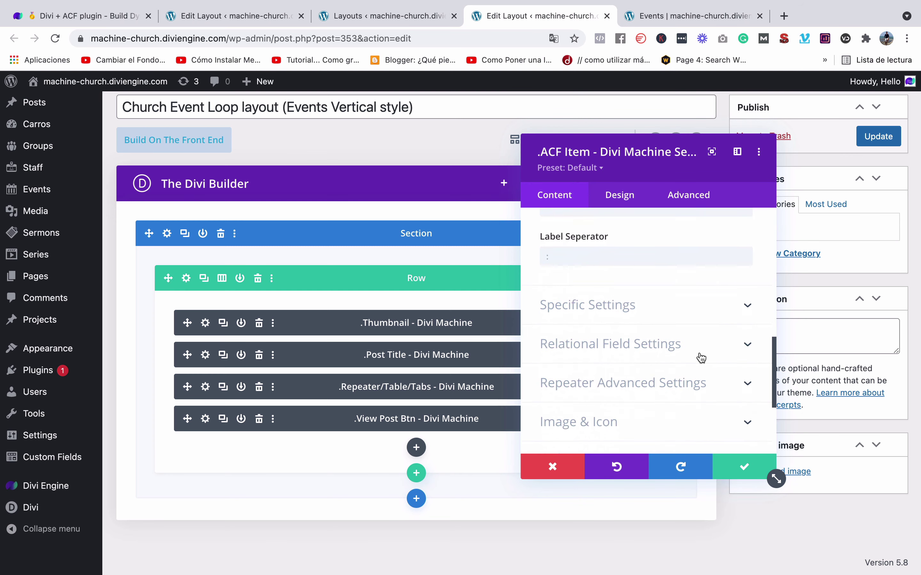
# Review the new item's Specific Settings, Relational Field Settings, Repeater Advanced Settings and Image & Icon options.
pyautogui.click(701, 305)
pyautogui.scroll(-10, 702, 306)
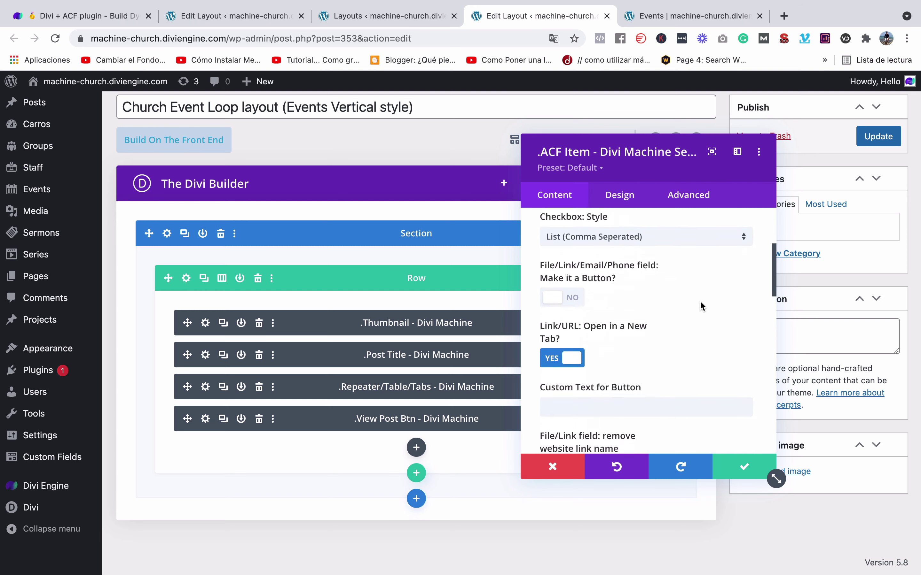
pyautogui.scroll(-4, 702, 306)
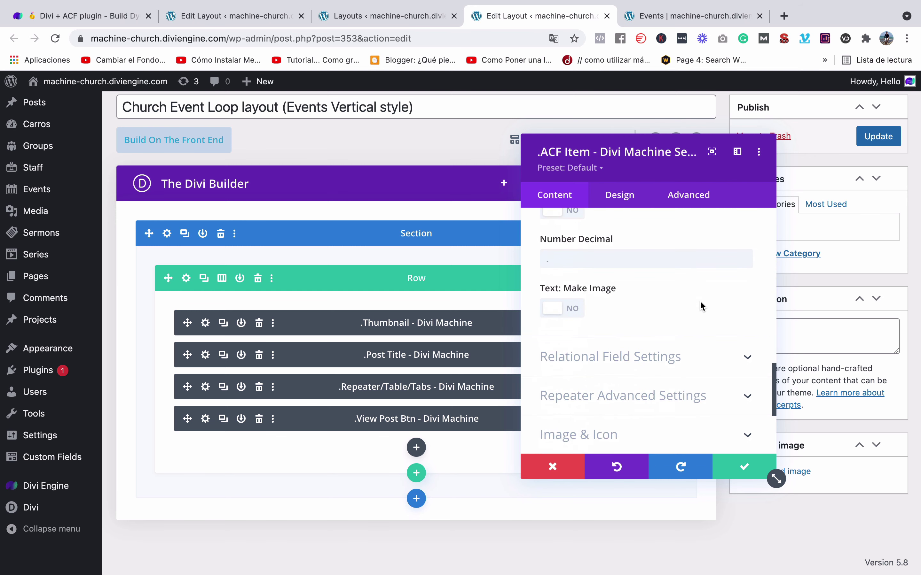
pyautogui.click(698, 310)
pyautogui.click(694, 308)
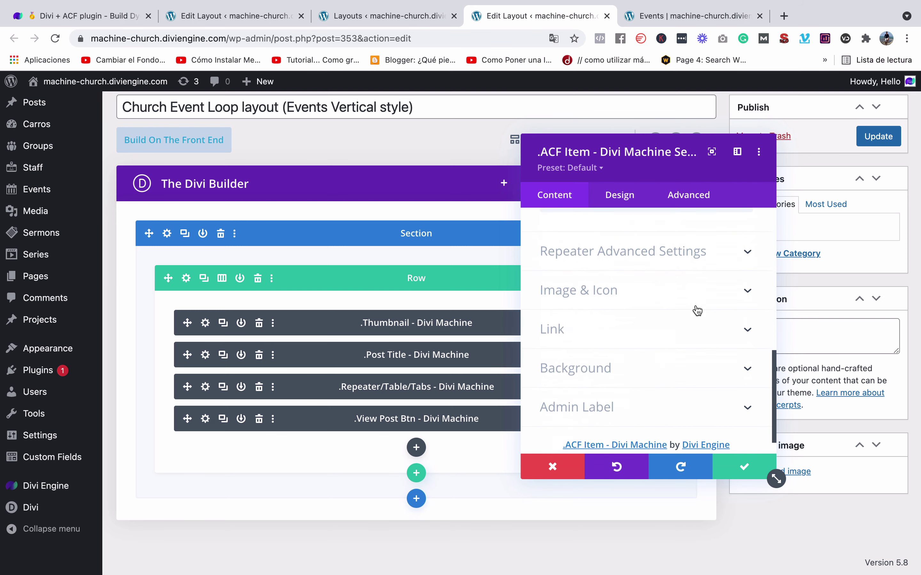
pyautogui.click(690, 243)
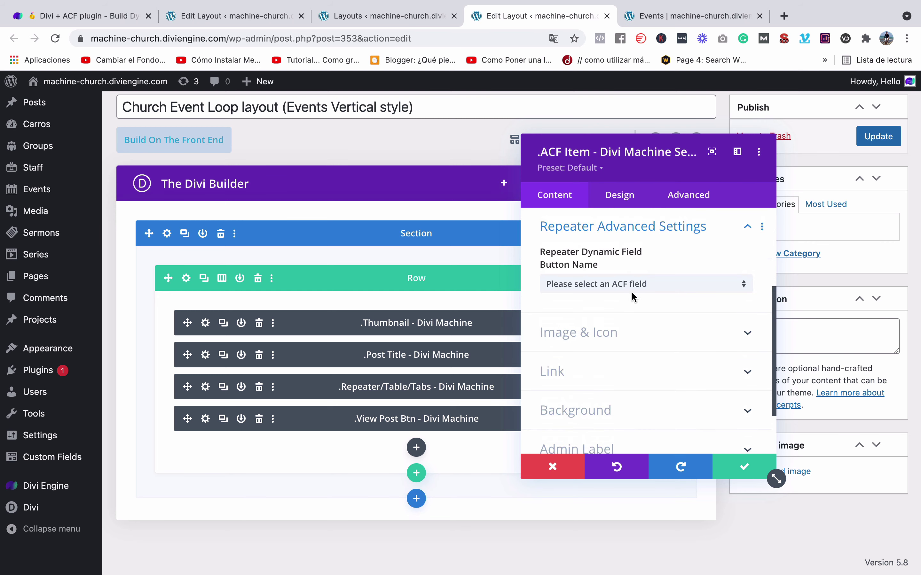
pyautogui.scroll(-3, 643, 296)
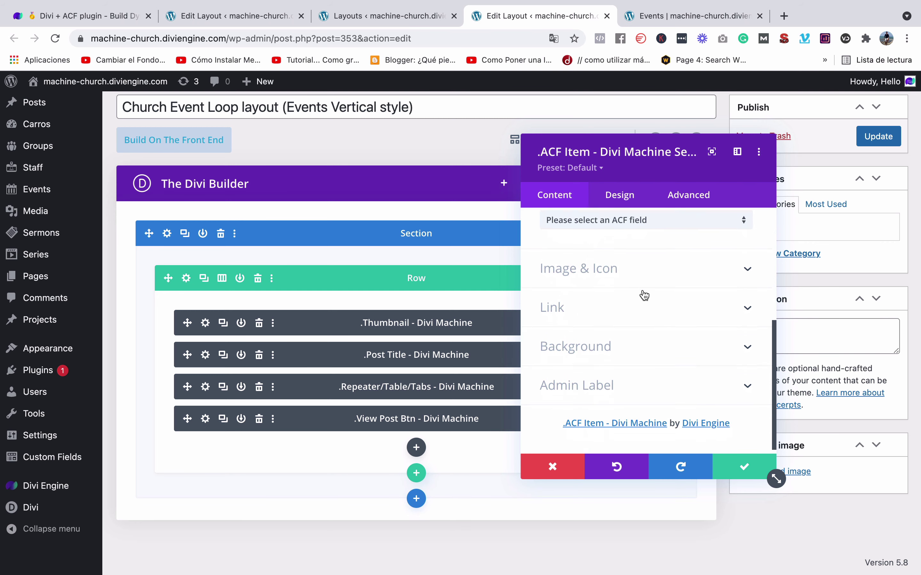
pyautogui.click(644, 252)
pyautogui.scroll(-5, 644, 288)
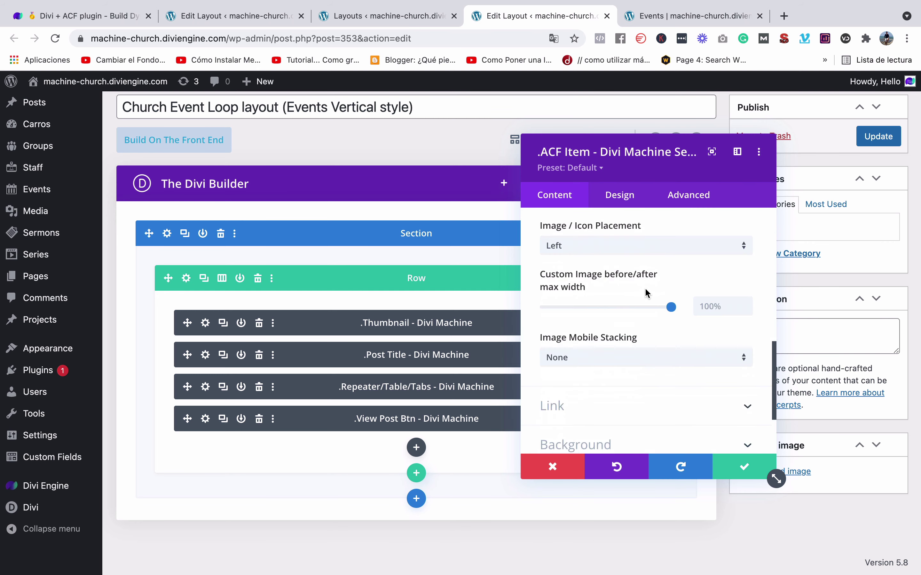
pyautogui.scroll(8, 645, 288)
pyautogui.scroll(2, 647, 292)
# Look over the new item's design option groups, from Text and Alignment through Spacing, and save the item.
pyautogui.click(632, 203)
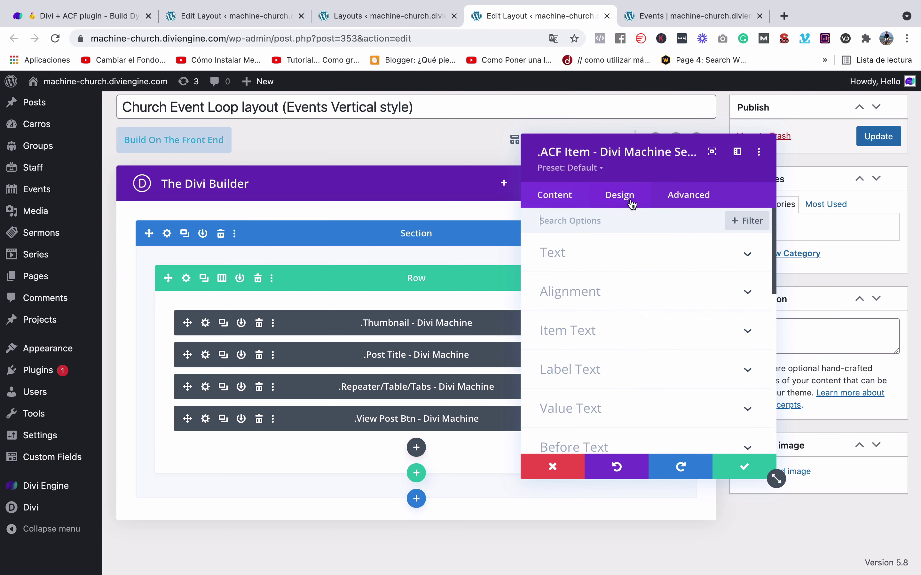
pyautogui.scroll(-5, 620, 358)
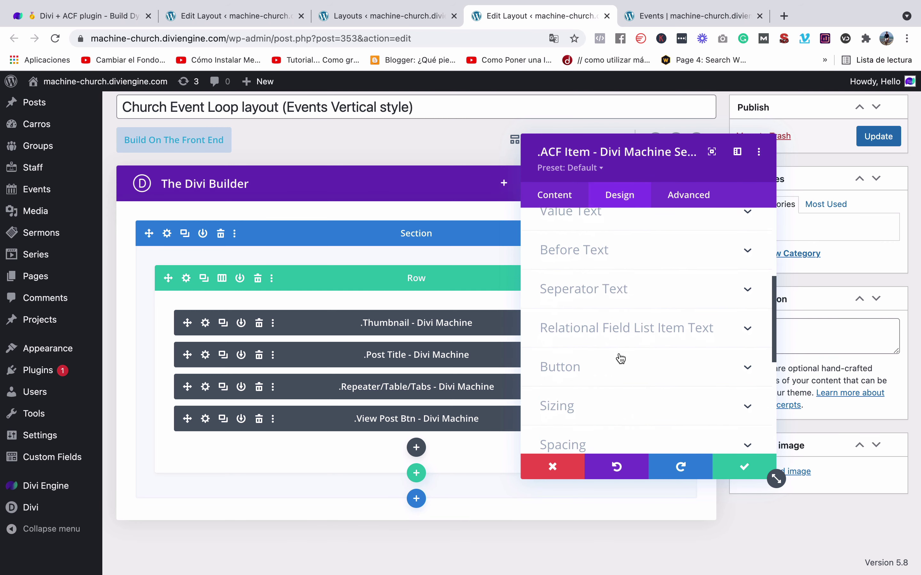
pyautogui.scroll(1, 609, 350)
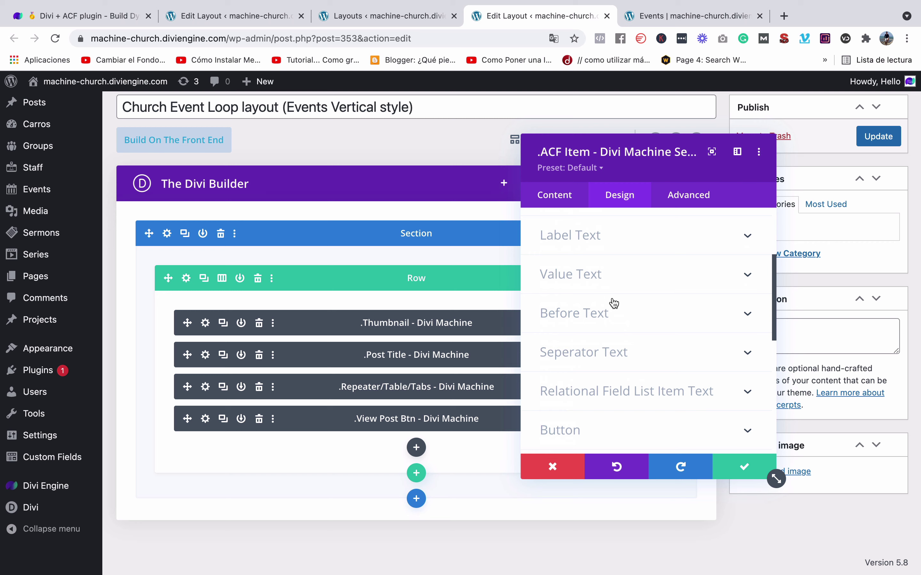
pyautogui.scroll(3, 632, 306)
pyautogui.scroll(-10, 674, 341)
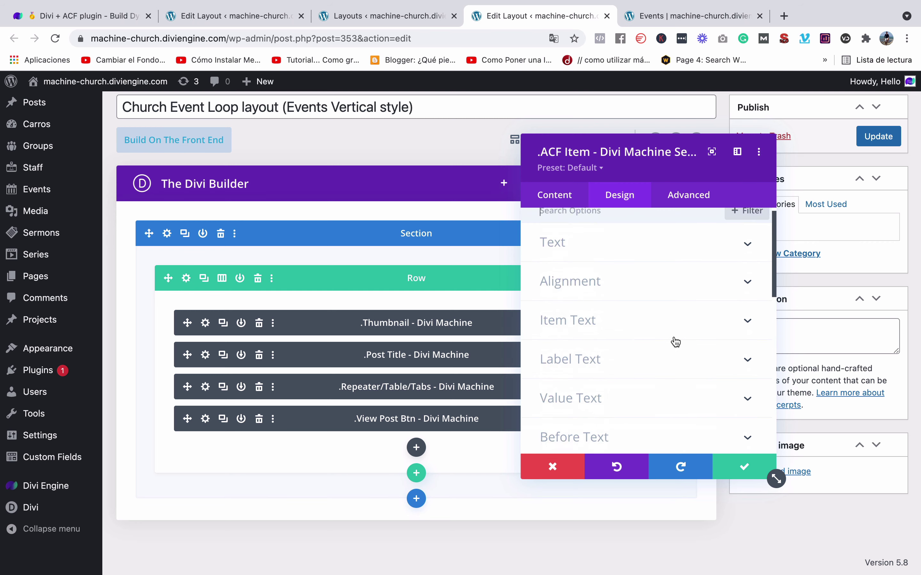
pyautogui.scroll(12, 675, 342)
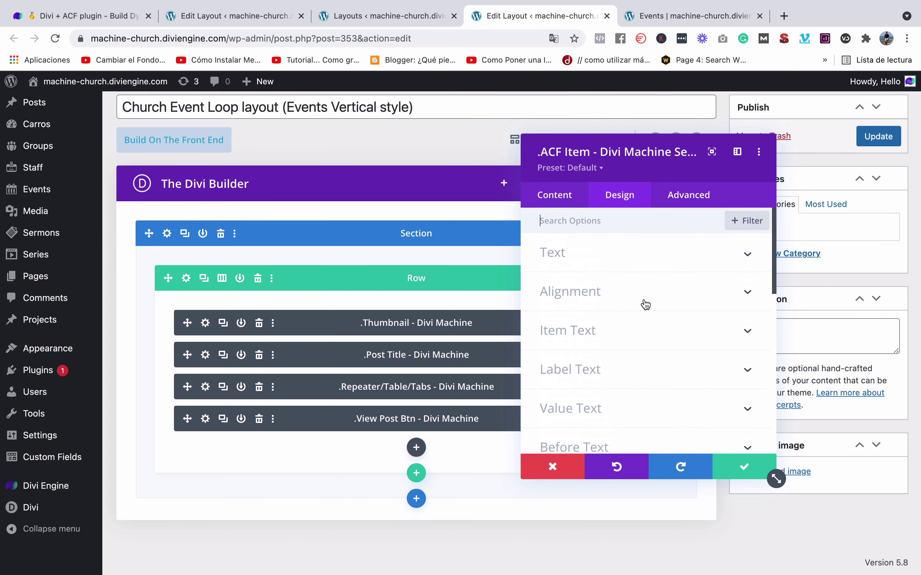
pyautogui.click(568, 202)
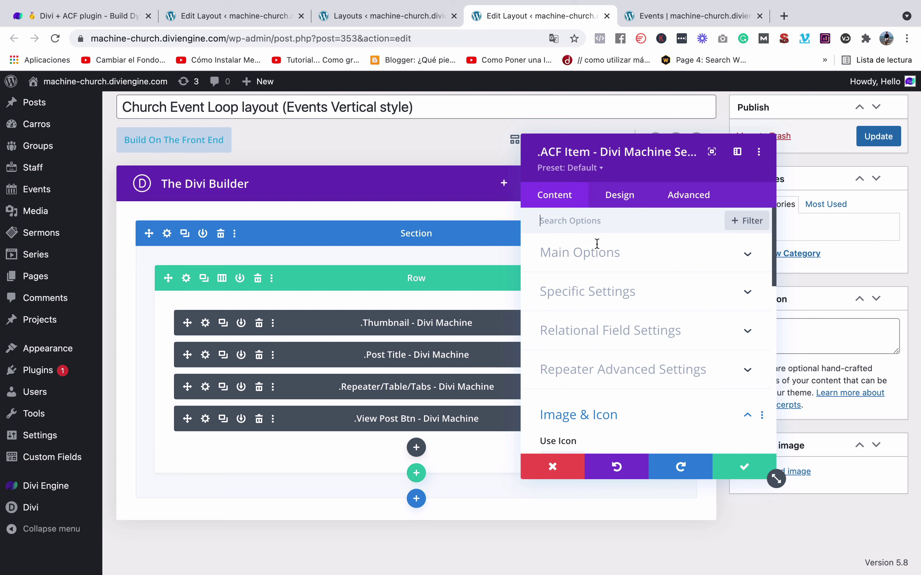
pyautogui.click(746, 467)
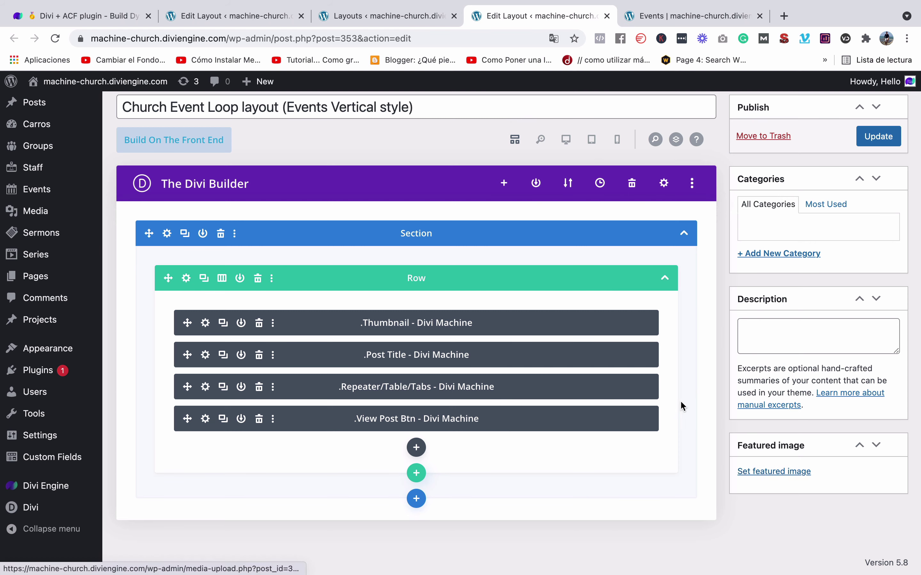
# Give the new item in the Repeater/Table/Tabs module the Repeater Custom Label "fgfgf" and save it.
pyautogui.click(205, 387)
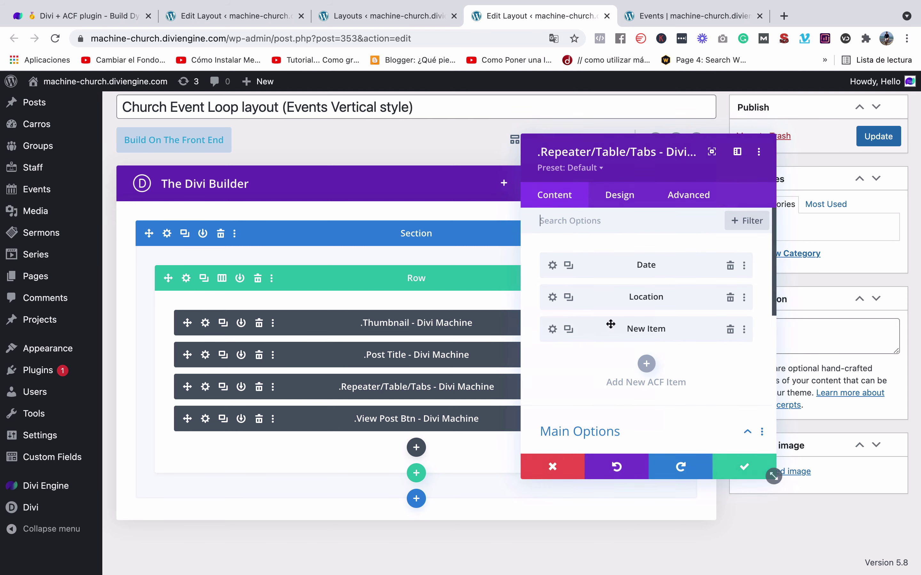
pyautogui.click(552, 329)
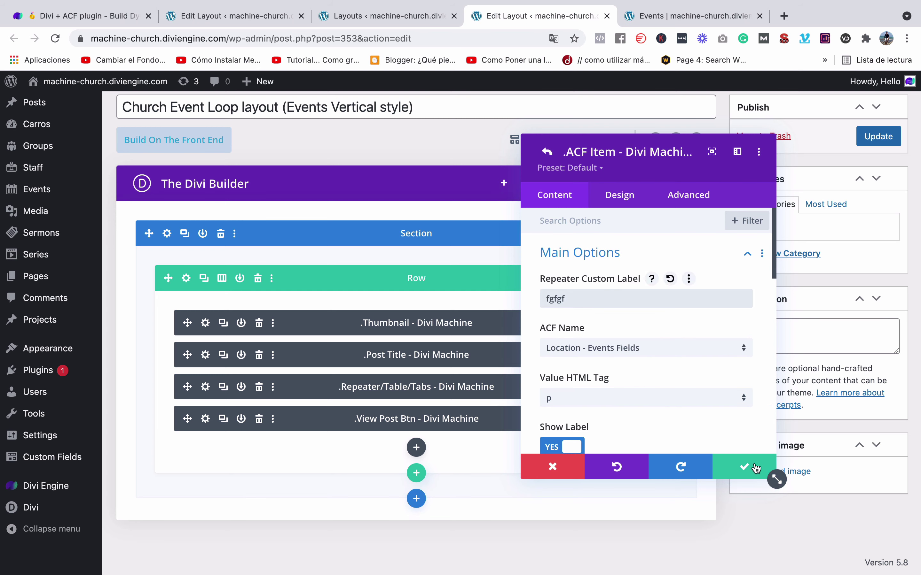
pyautogui.click(744, 462)
# Check the new item's settings once more and delete it from the Repeater/Table/Tabs module.
pyautogui.click(553, 330)
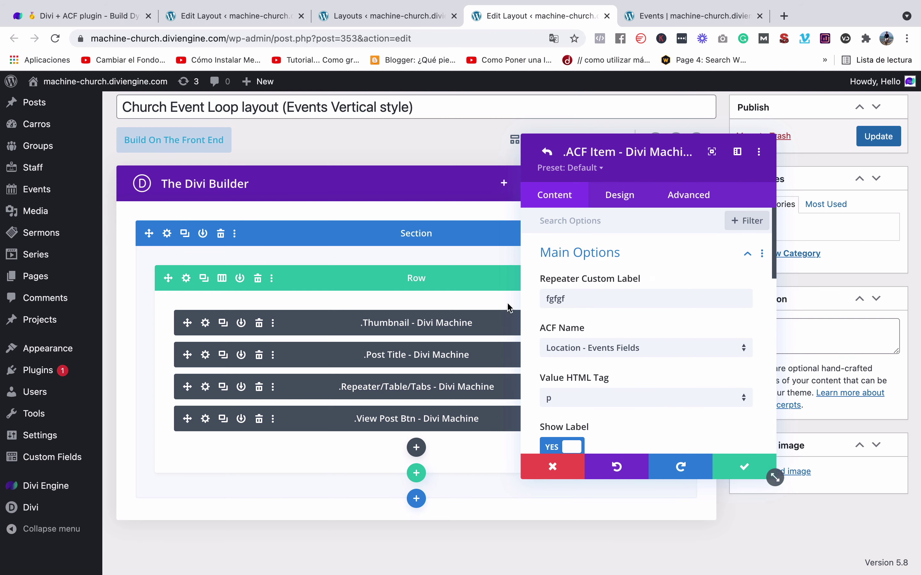
pyautogui.click(547, 151)
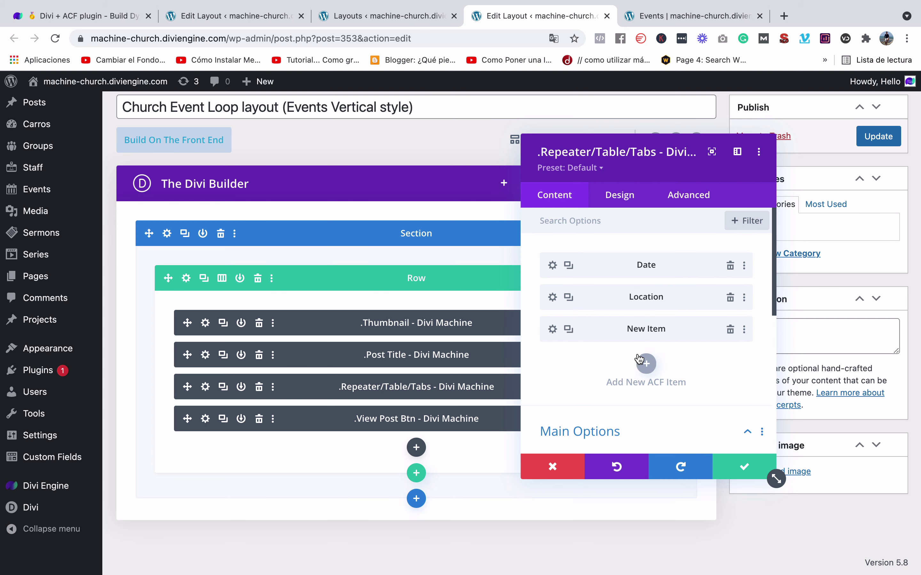
pyautogui.click(730, 330)
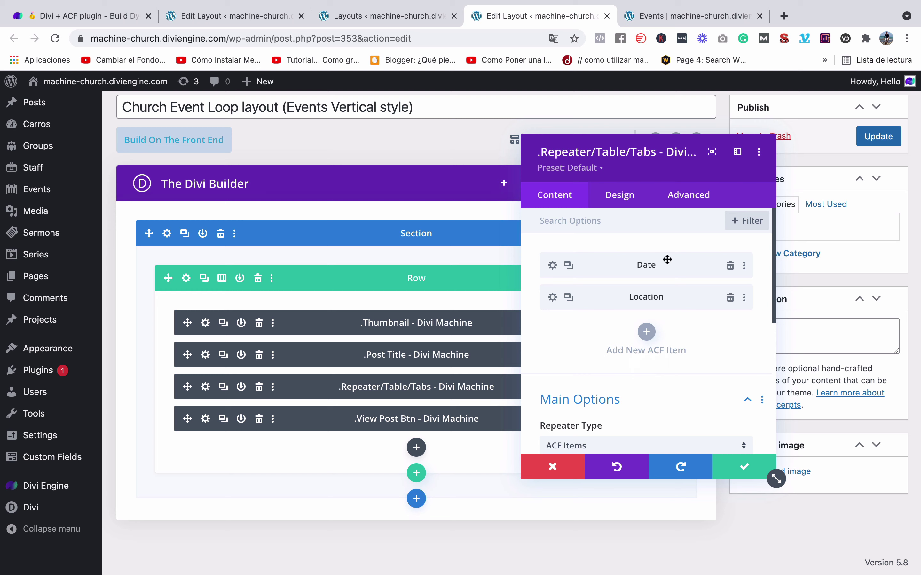
# Examine the Date item's main options, including its Repeater Custom Label, ACF Name, Value HTML Tag and Show Label setting.
pyautogui.click(552, 266)
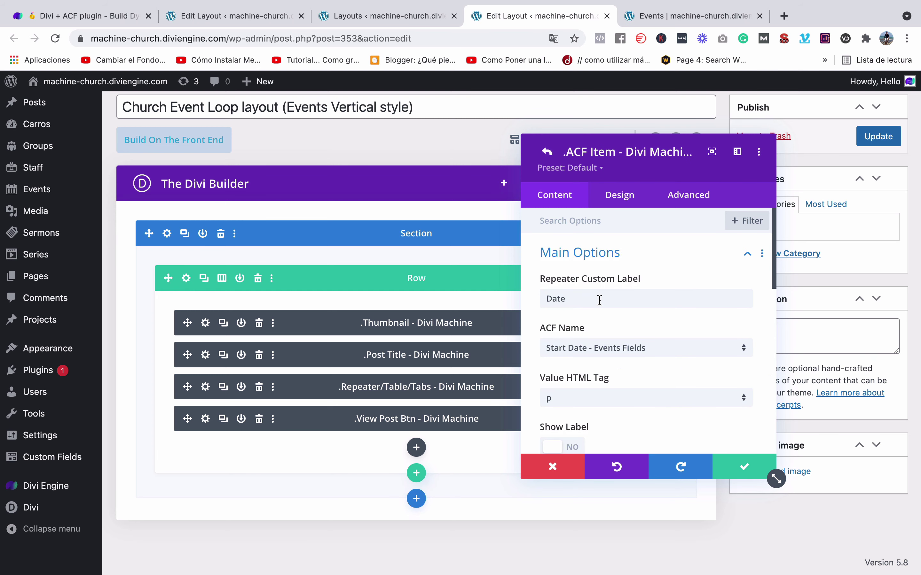
pyautogui.scroll(-2, 601, 306)
pyautogui.scroll(-1, 577, 271)
pyautogui.scroll(2, 576, 272)
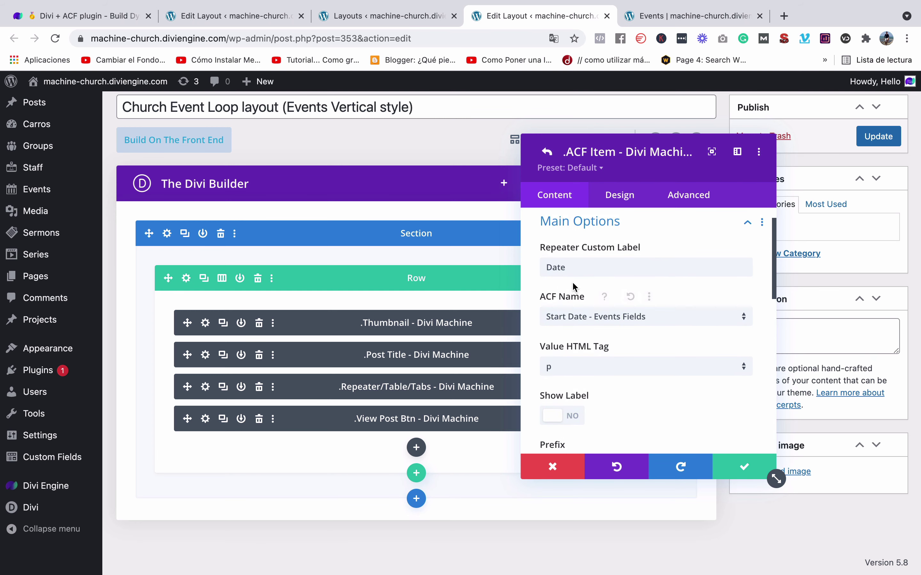
pyautogui.moveTo(572, 267); pyautogui.dragTo(540, 268)
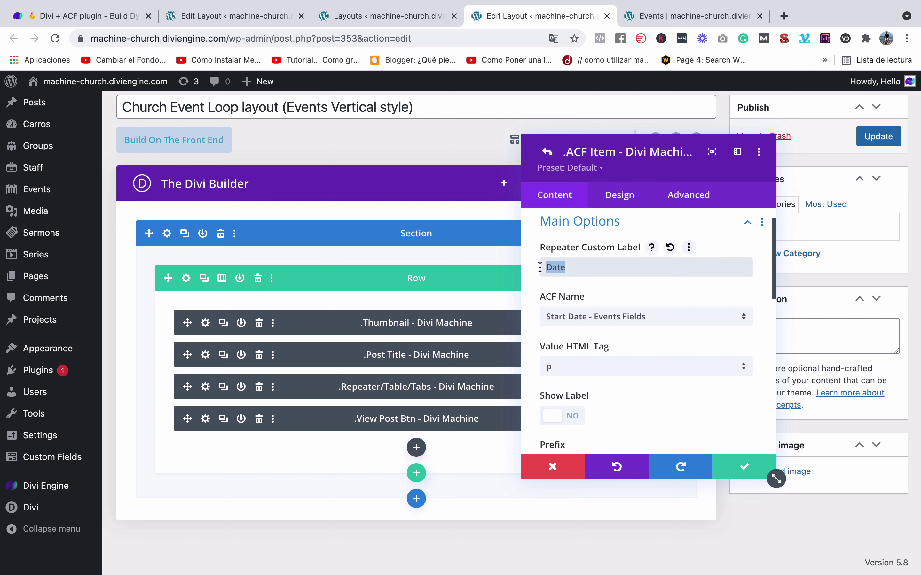
pyautogui.scroll(-2, 601, 270)
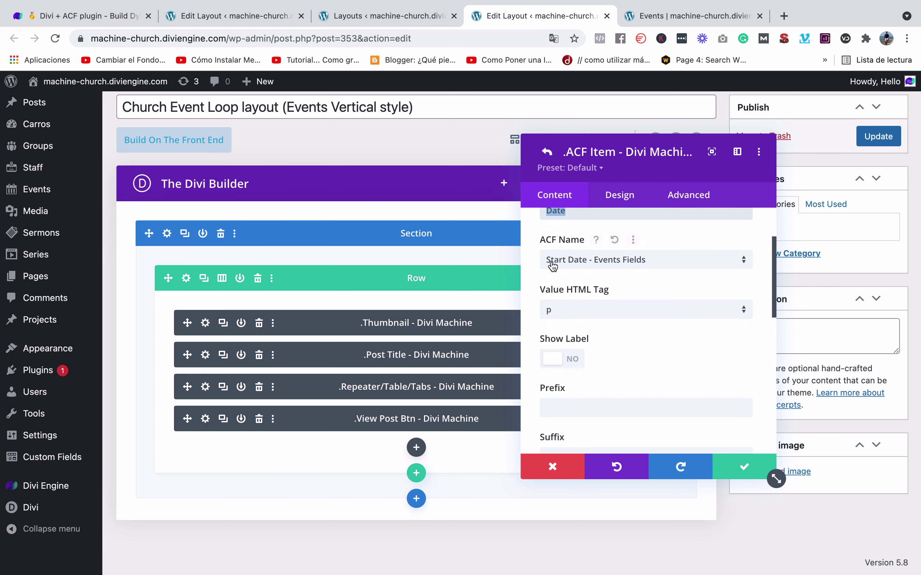
pyautogui.scroll(-6, 632, 270)
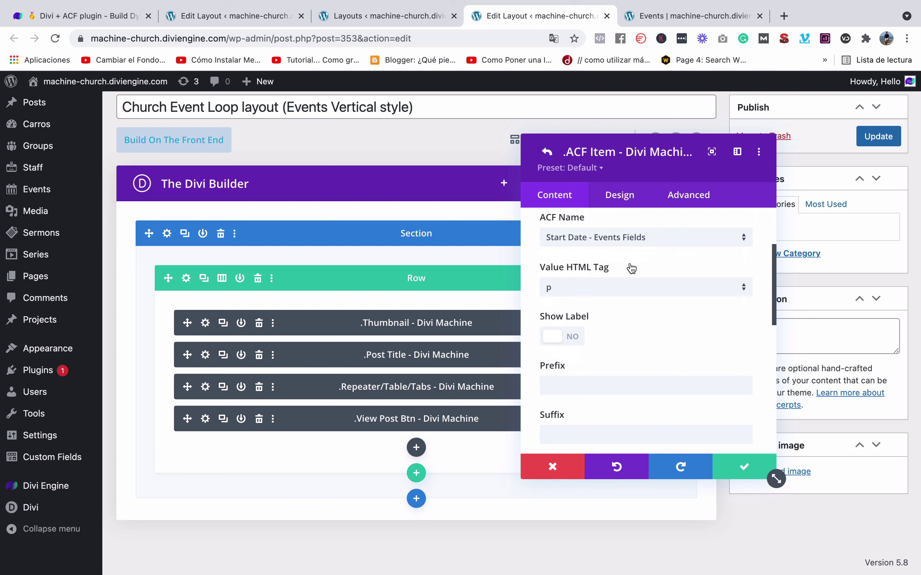
# Examine the Specific Settings of the Date ACF item, including its link, image, true/false, audio and video options.
pyautogui.click(627, 292)
pyautogui.scroll(-3, 627, 292)
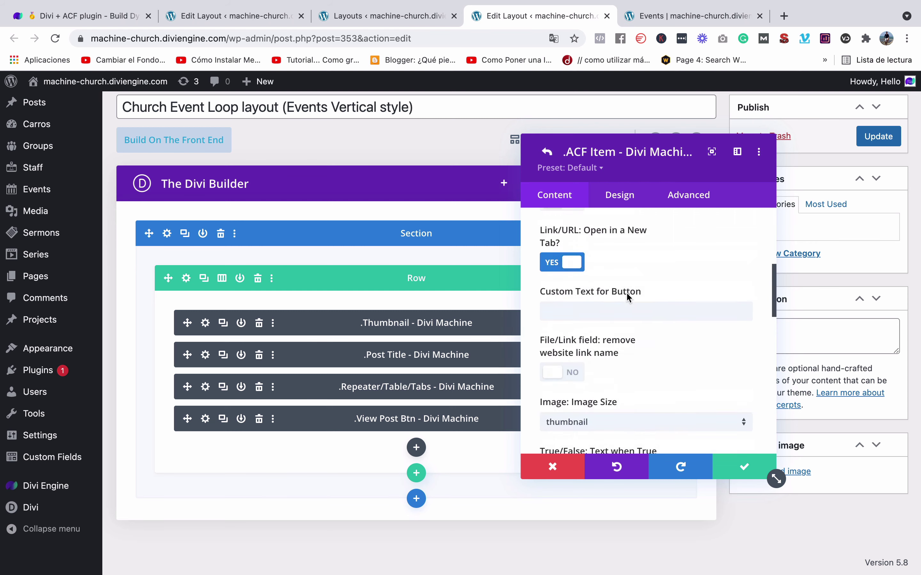
pyautogui.scroll(2, 627, 292)
pyautogui.scroll(-4, 626, 292)
pyautogui.scroll(-10, 627, 296)
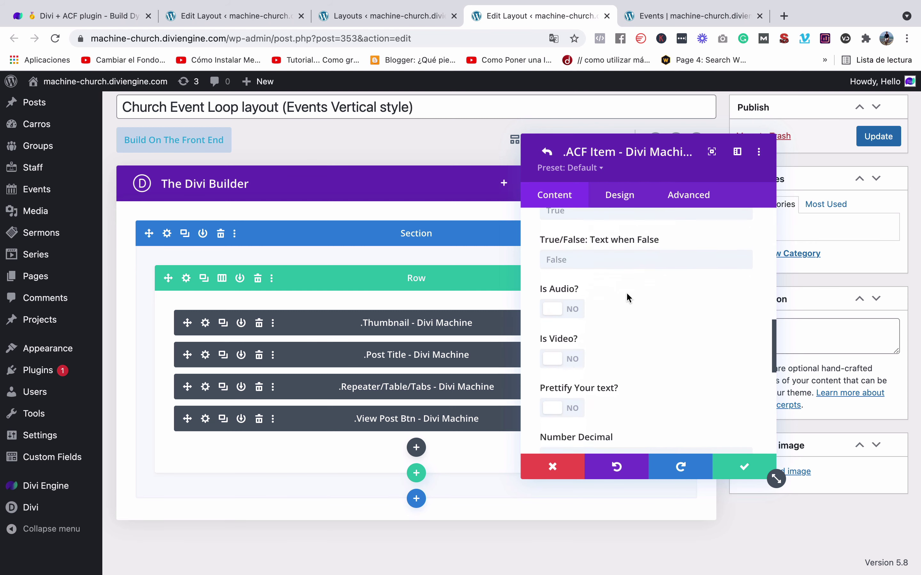
# Examine the Date item's Relational Field Settings and Repeater Advanced Settings.
pyautogui.click(635, 335)
pyautogui.scroll(-5, 635, 335)
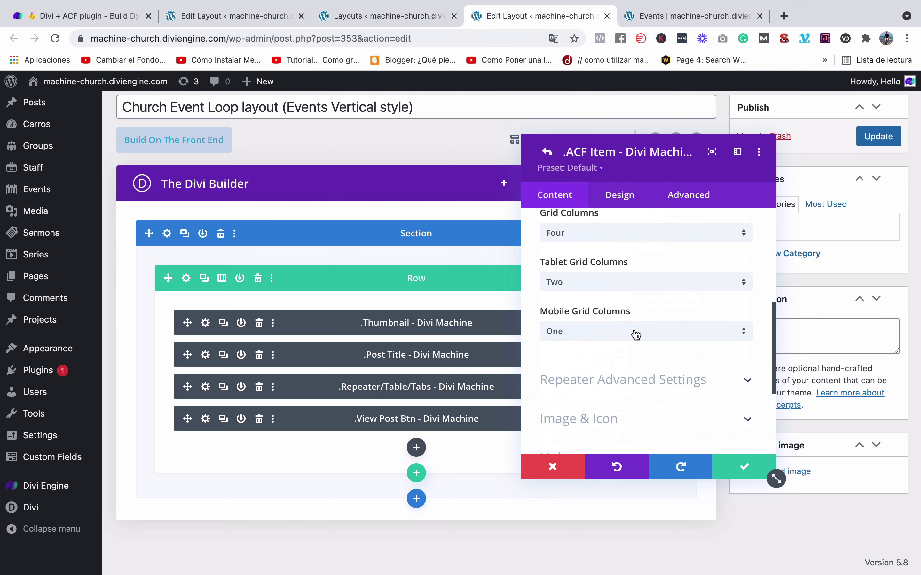
pyautogui.click(634, 320)
pyautogui.scroll(2, 634, 319)
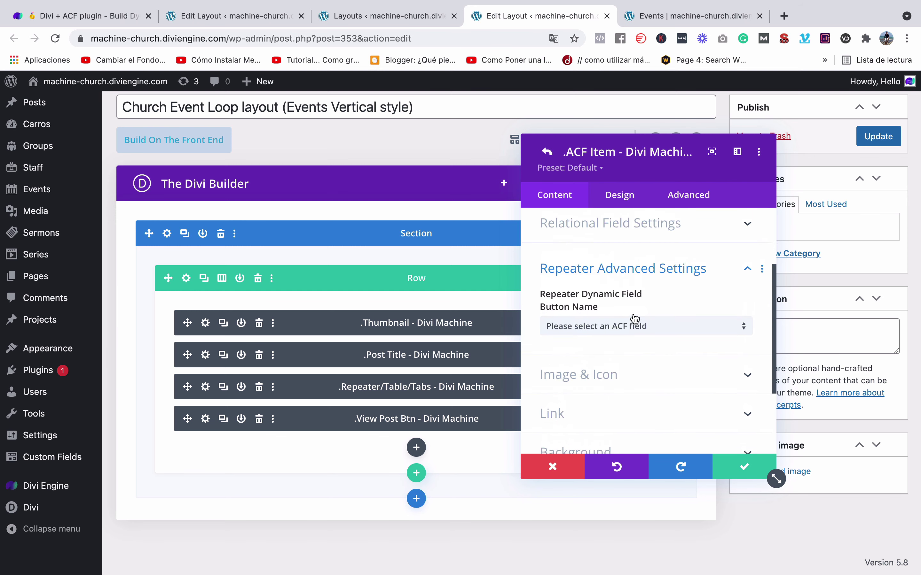
pyautogui.click(650, 257)
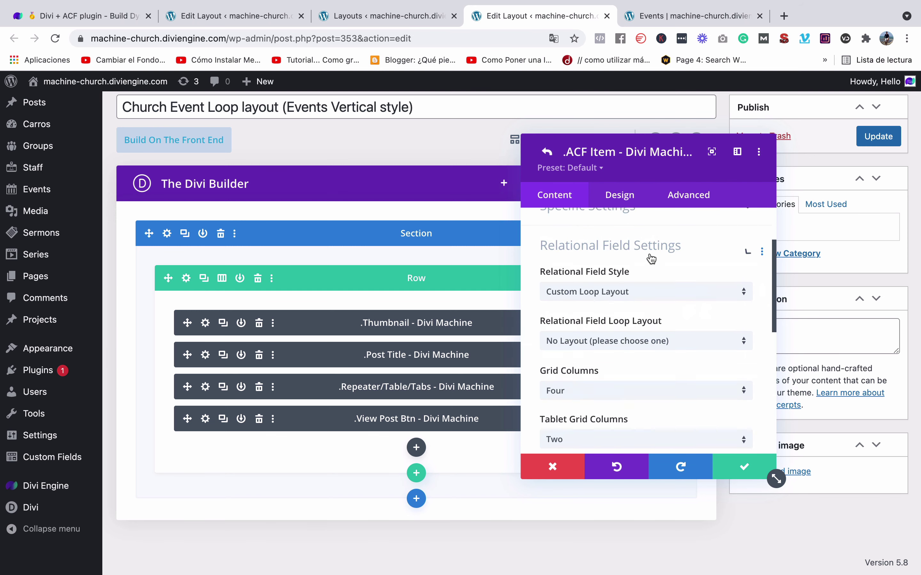
pyautogui.click(665, 229)
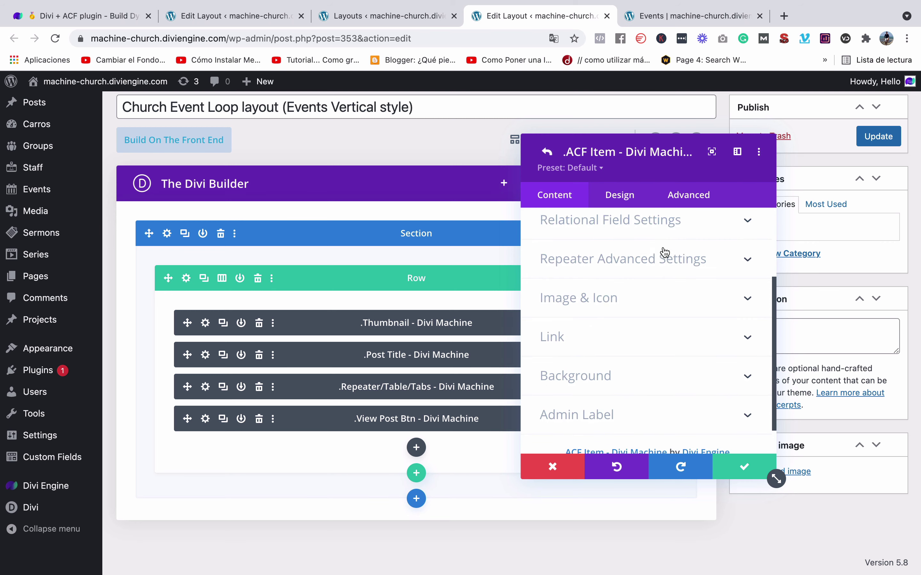
pyautogui.click(660, 265)
pyautogui.scroll(1, 665, 298)
pyautogui.scroll(-3, 664, 294)
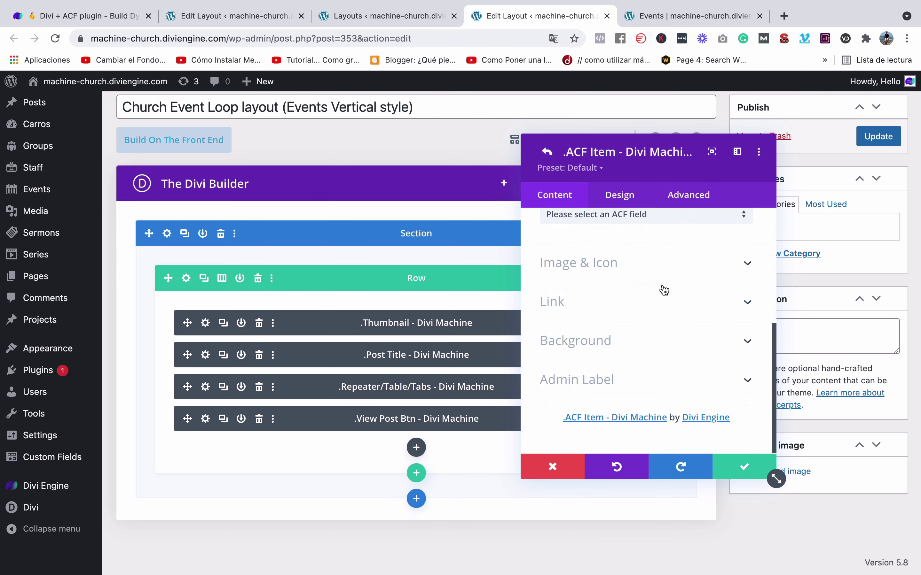
# Review the Date item's Image & Icon settings and find the selected calendar icon in the icon list.
pyautogui.click(665, 265)
pyautogui.scroll(-4, 665, 266)
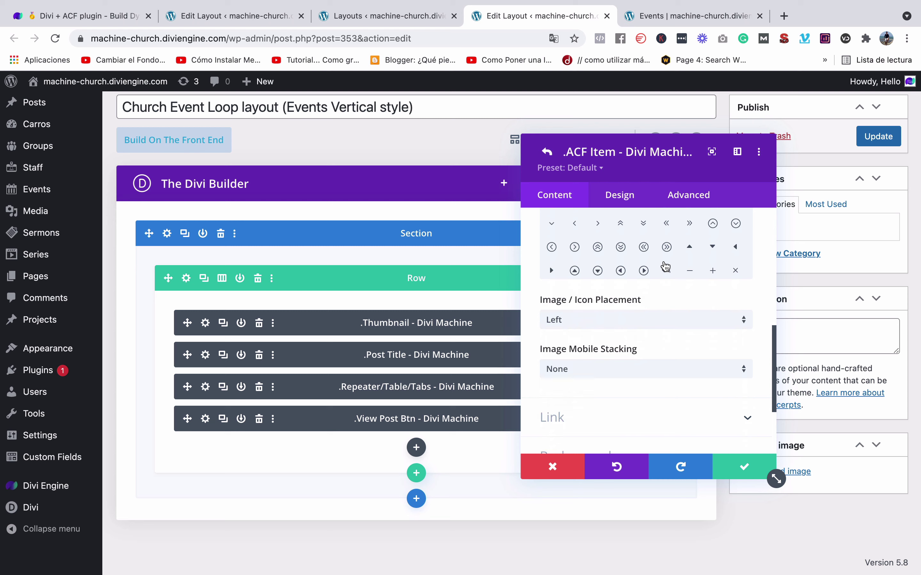
pyautogui.scroll(4, 671, 283)
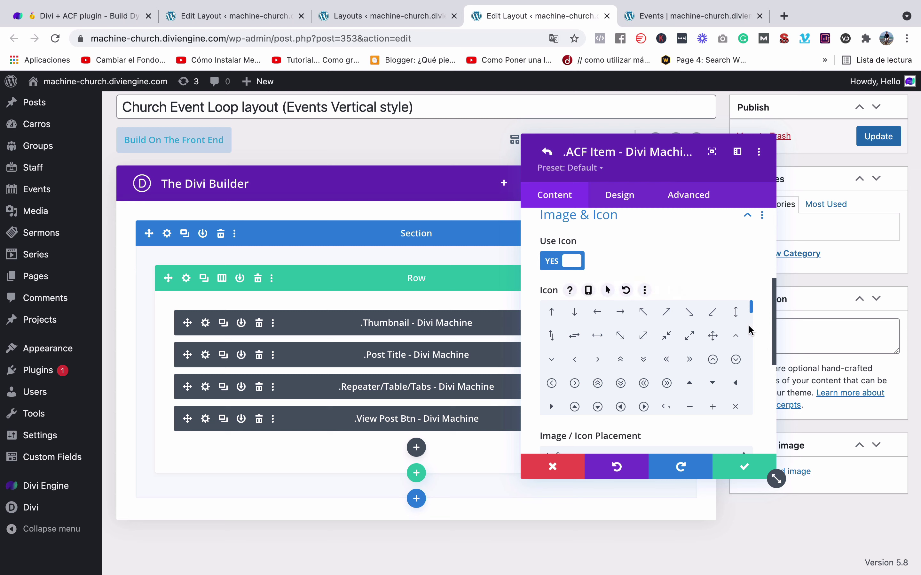
pyautogui.moveTo(751, 314); pyautogui.dragTo(748, 346)
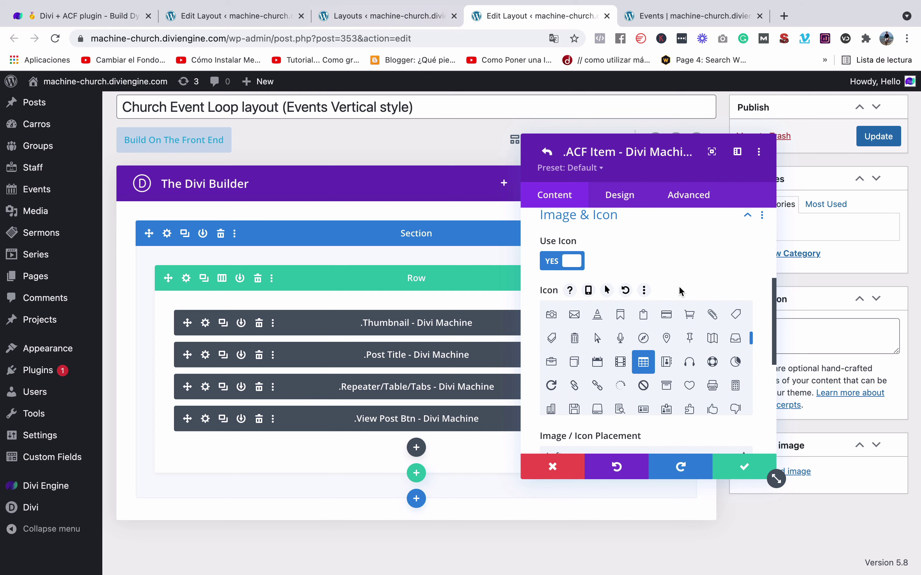
# Check the date and location icons on the live Events page, and return to the event loop layout editor.
pyautogui.click(416, 22)
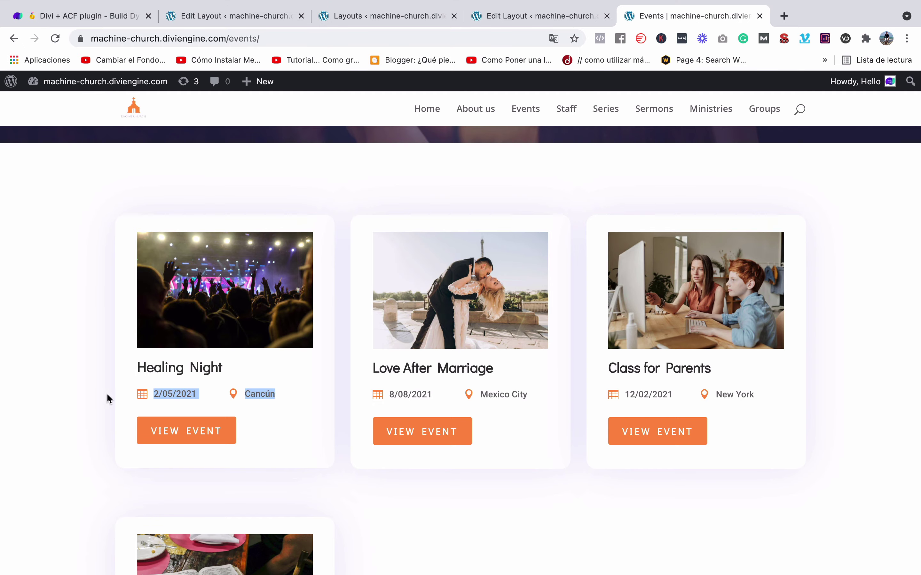
pyautogui.moveTo(558, 26)
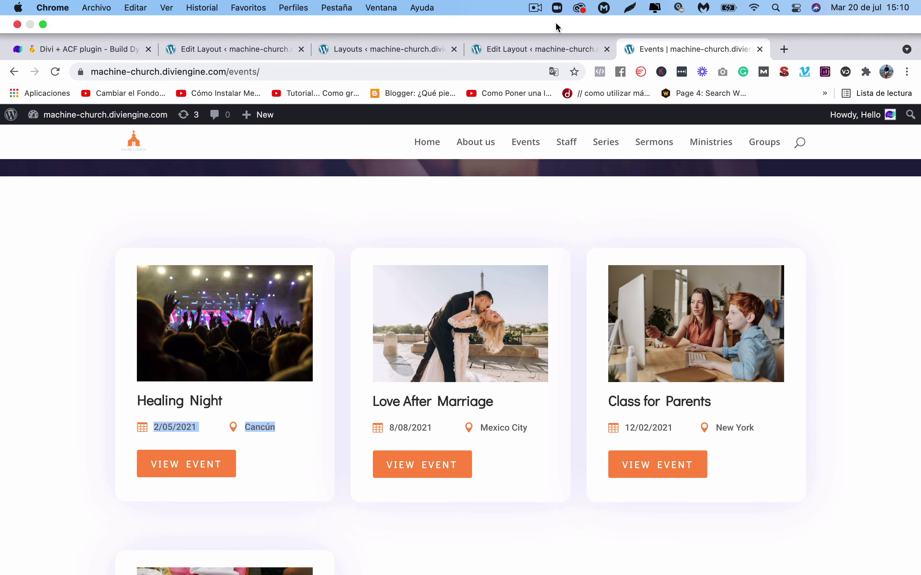
pyautogui.click(547, 47)
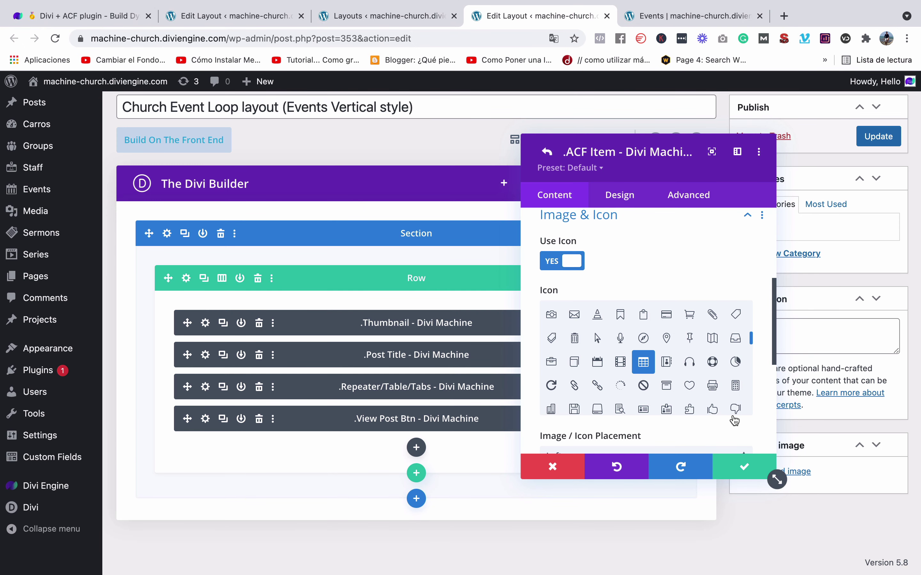
# Review the Date item's icon placement, mobile stacking and relational field settings, and save the item to return to the repeater module.
pyautogui.scroll(-5, 719, 252)
pyautogui.scroll(6, 722, 284)
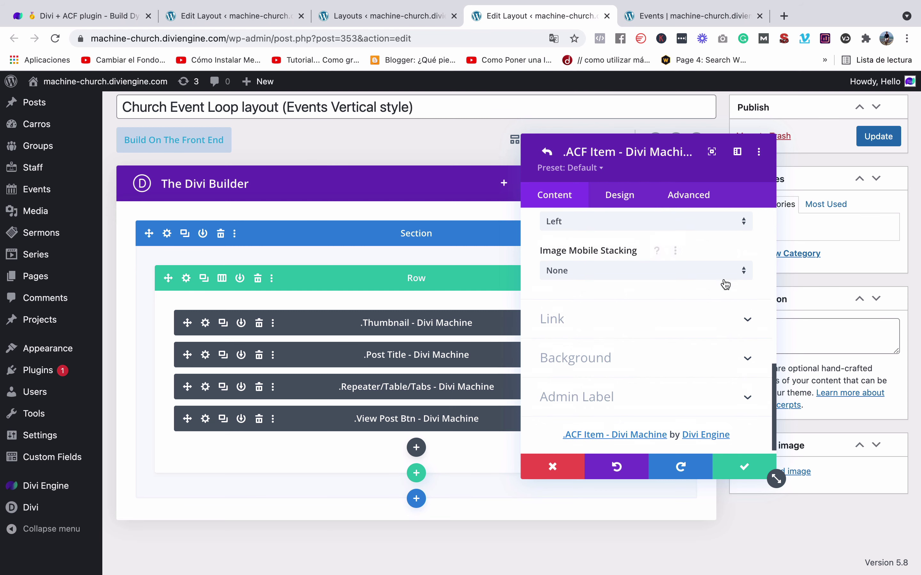
pyautogui.scroll(5, 725, 284)
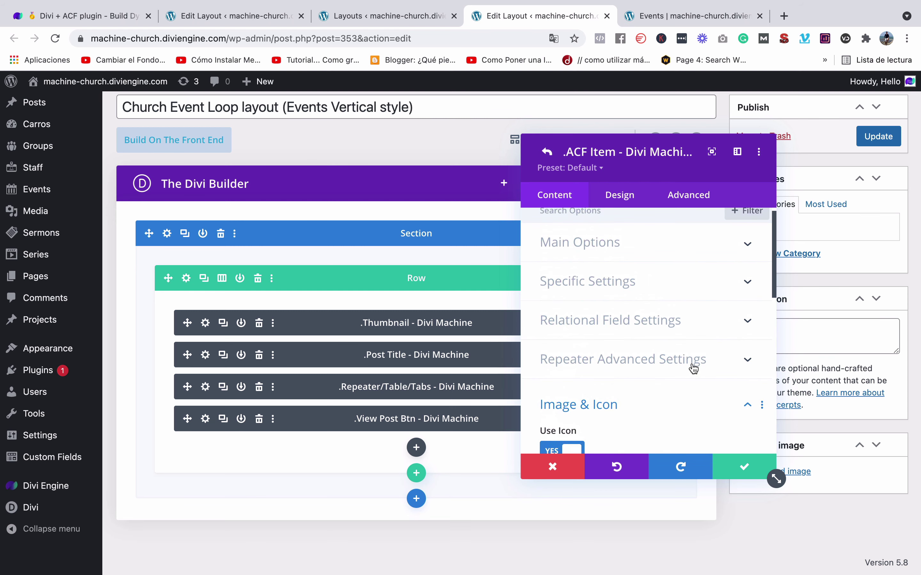
pyautogui.click(694, 368)
pyautogui.click(697, 339)
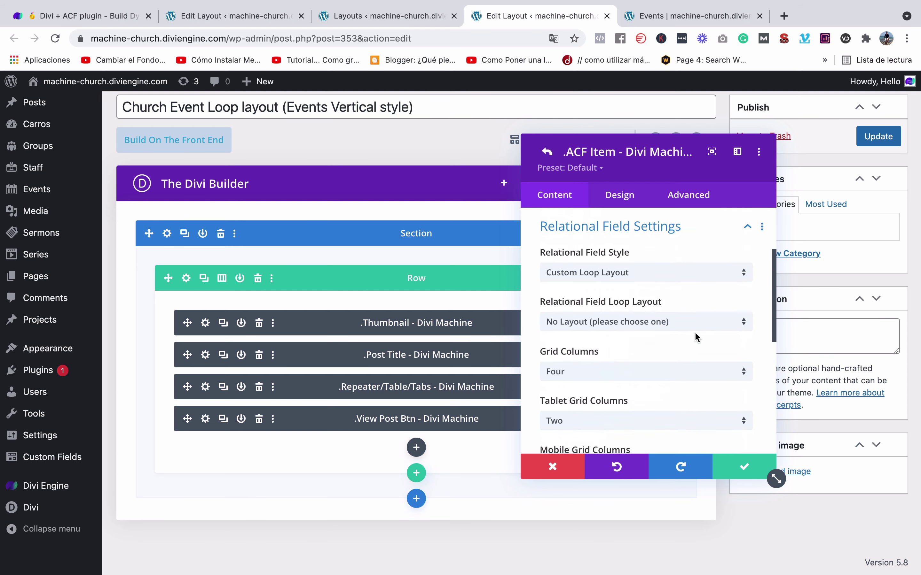
pyautogui.scroll(-3, 694, 334)
pyautogui.scroll(2, 694, 333)
pyautogui.scroll(4, 695, 333)
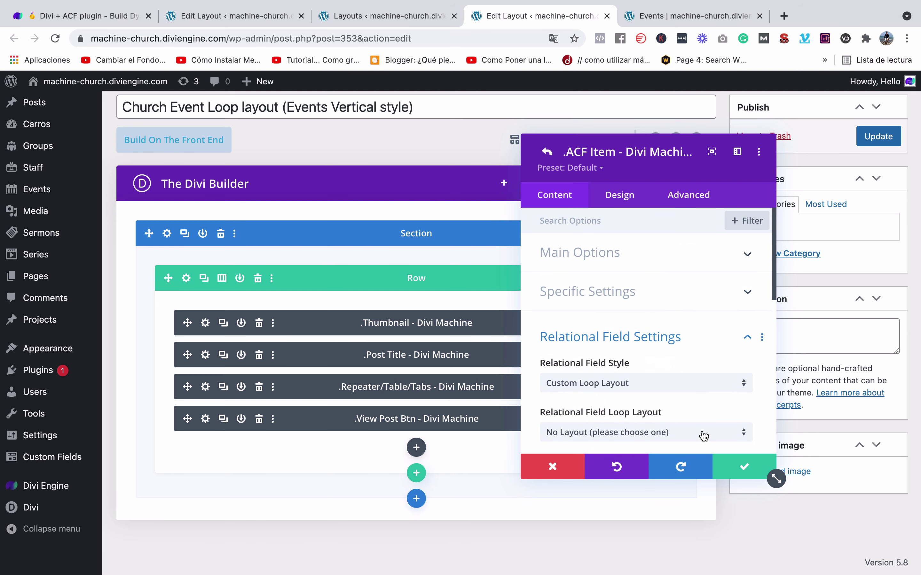
pyautogui.click(746, 467)
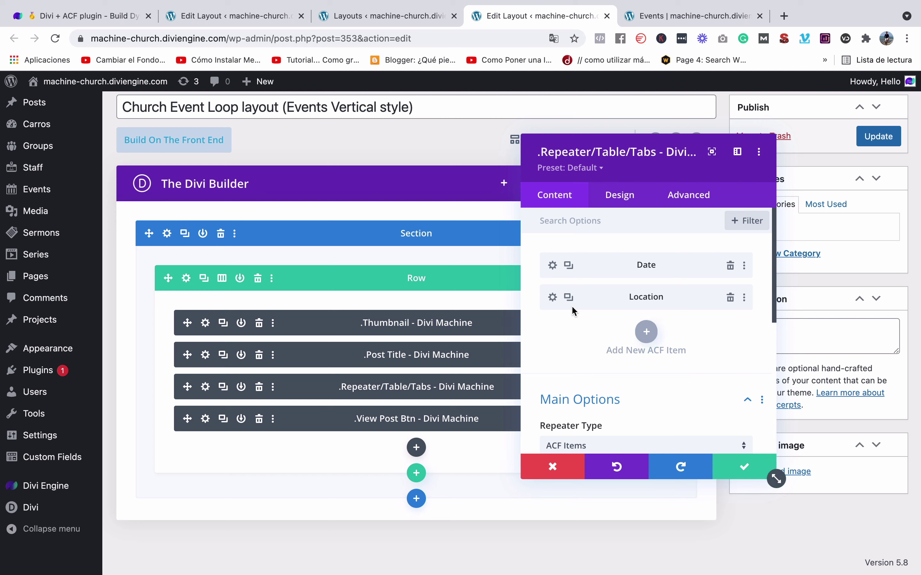
# Open the Location ACF item and examine its Main Options and Specific Settings.
pyautogui.click(552, 297)
pyautogui.scroll(-2, 578, 301)
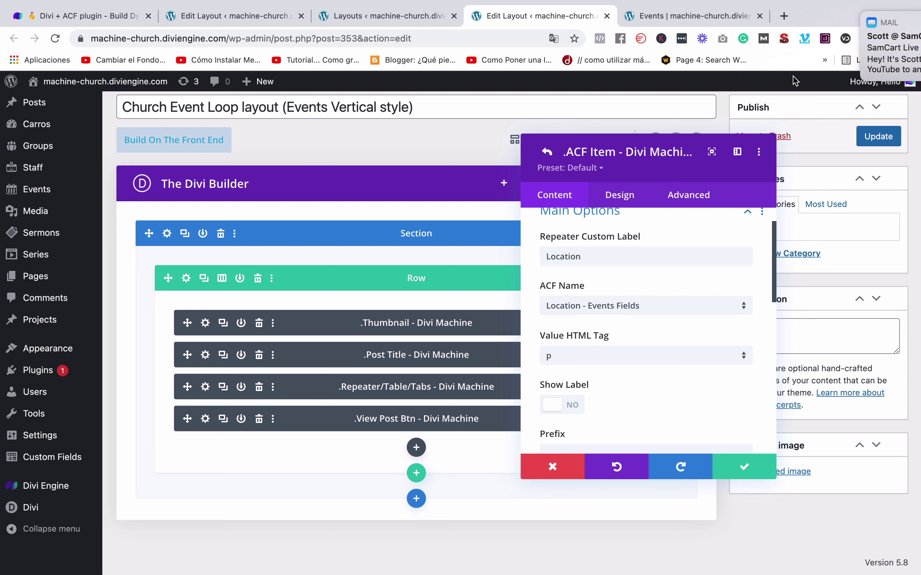
pyautogui.scroll(-8, 648, 332)
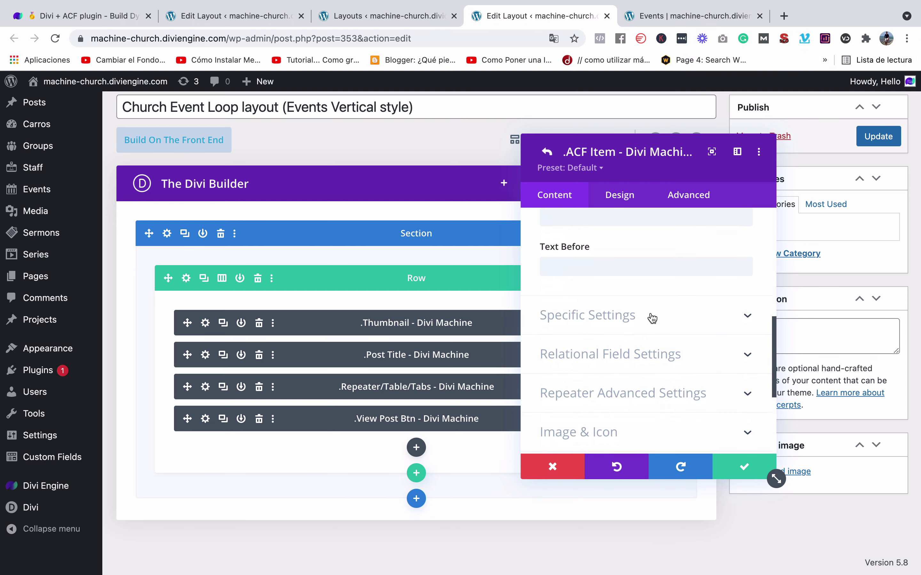
pyautogui.click(650, 316)
pyautogui.scroll(-15, 650, 314)
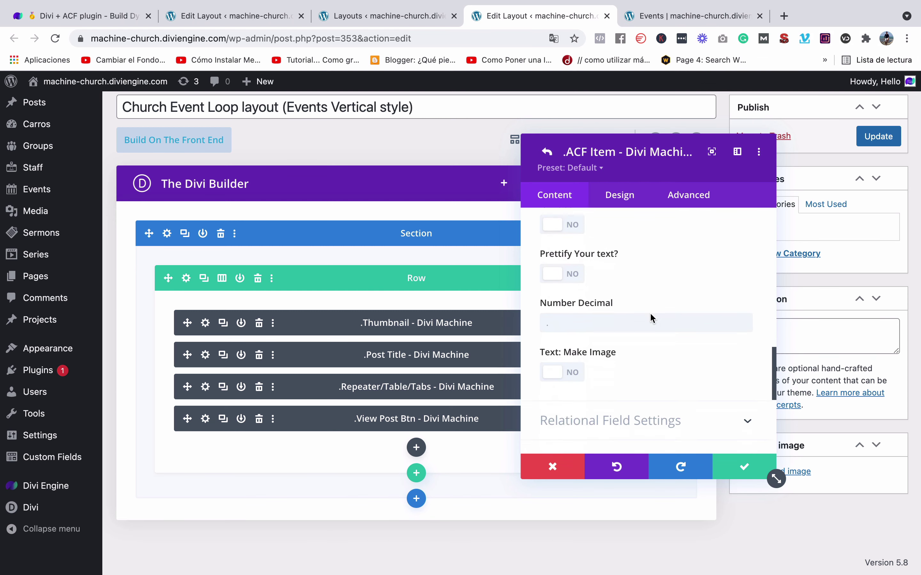
pyautogui.scroll(-5, 651, 320)
# Review the Location item's Image & Icon settings through the end of the icon list, and save the item.
pyautogui.click(653, 368)
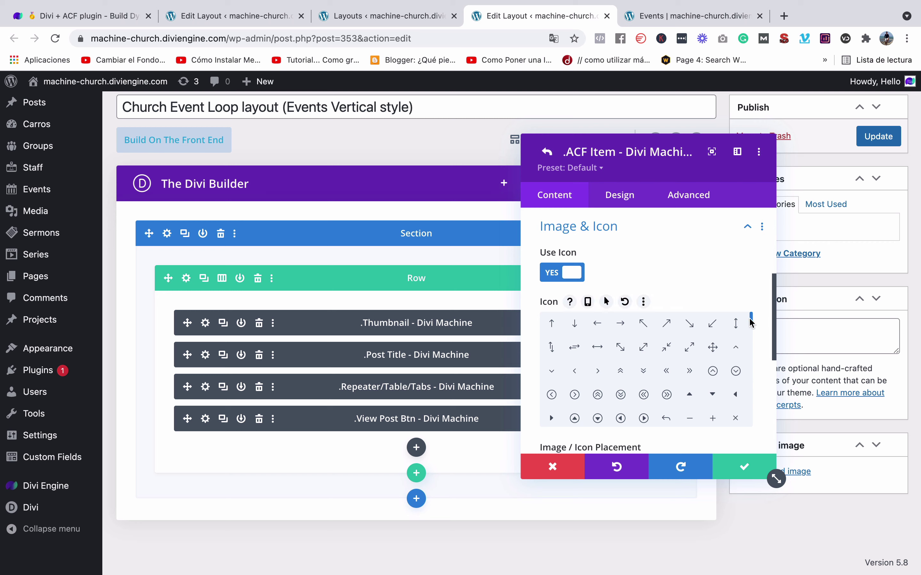
pyautogui.moveTo(751, 322); pyautogui.dragTo(735, 441)
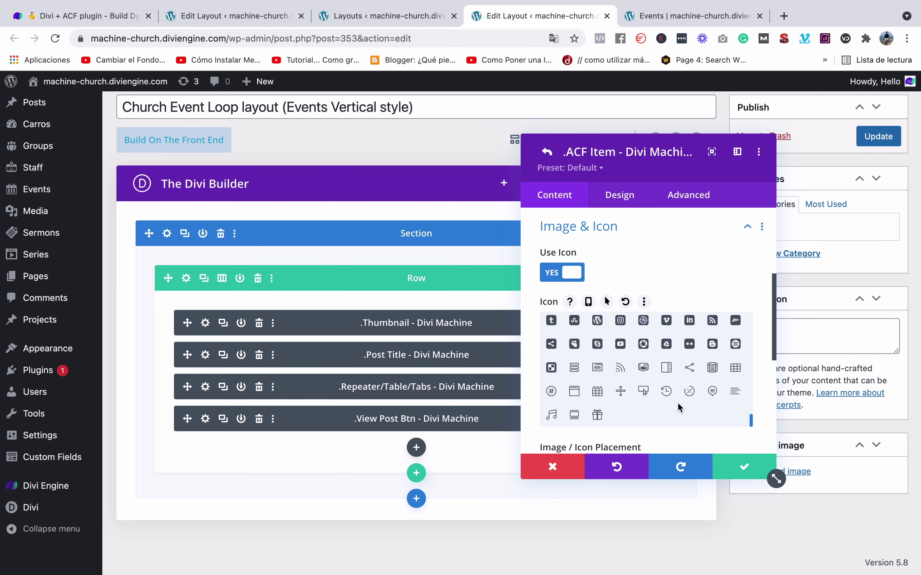
pyautogui.scroll(-5, 680, 408)
pyautogui.click(745, 468)
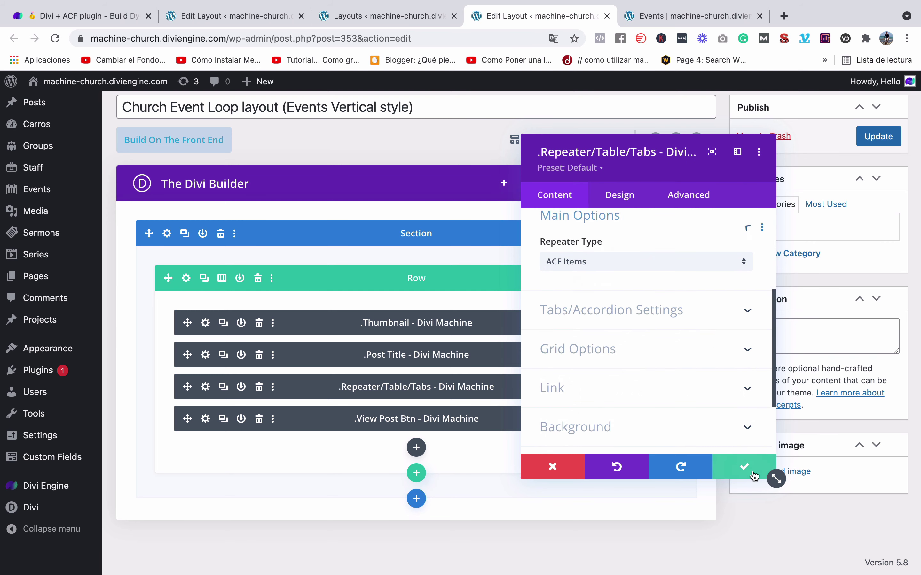
# Review the repeater module's ACF items and its available repeater types, keeping ACF Items selected.
pyautogui.scroll(3, 688, 364)
pyautogui.scroll(2, 688, 364)
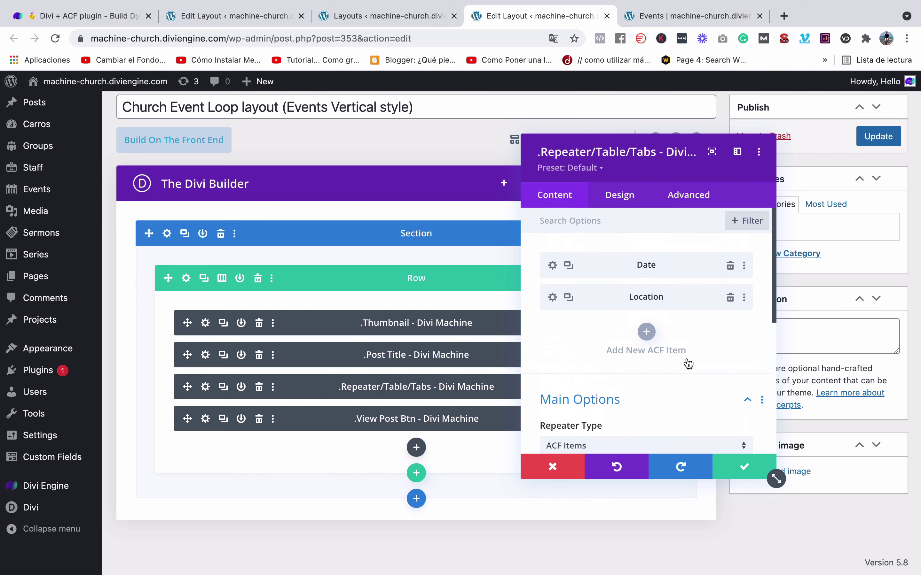
pyautogui.scroll(-3, 688, 362)
pyautogui.scroll(1, 605, 348)
pyautogui.scroll(-2, 609, 344)
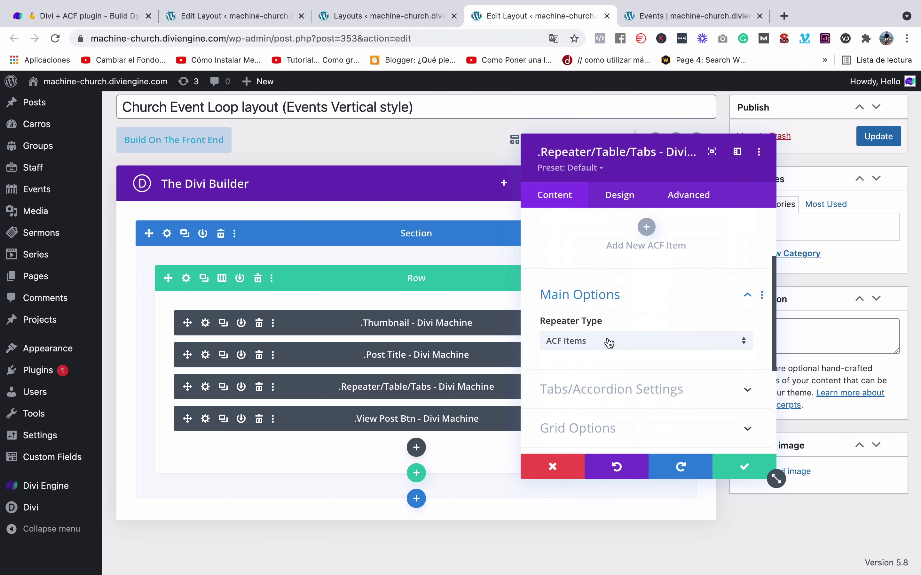
pyautogui.scroll(-2, 611, 327)
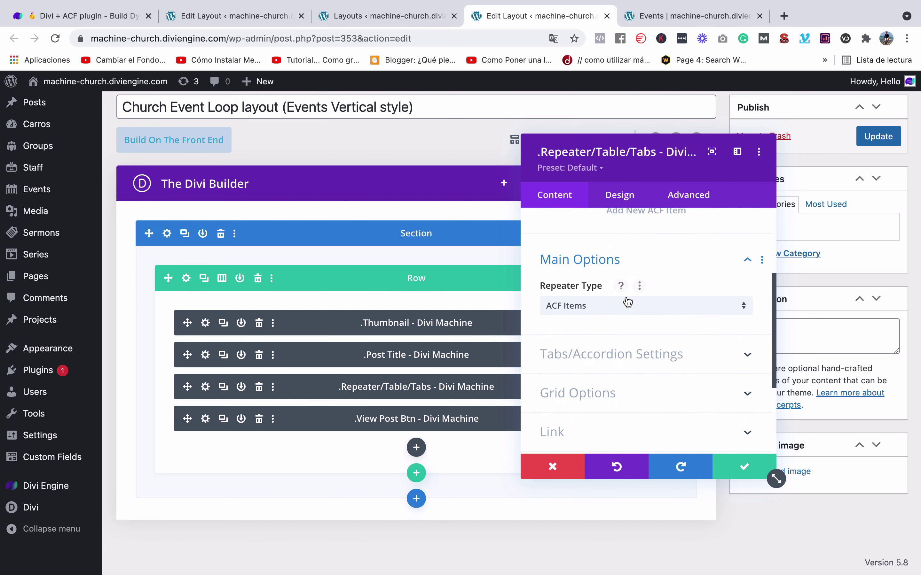
pyautogui.click(633, 281)
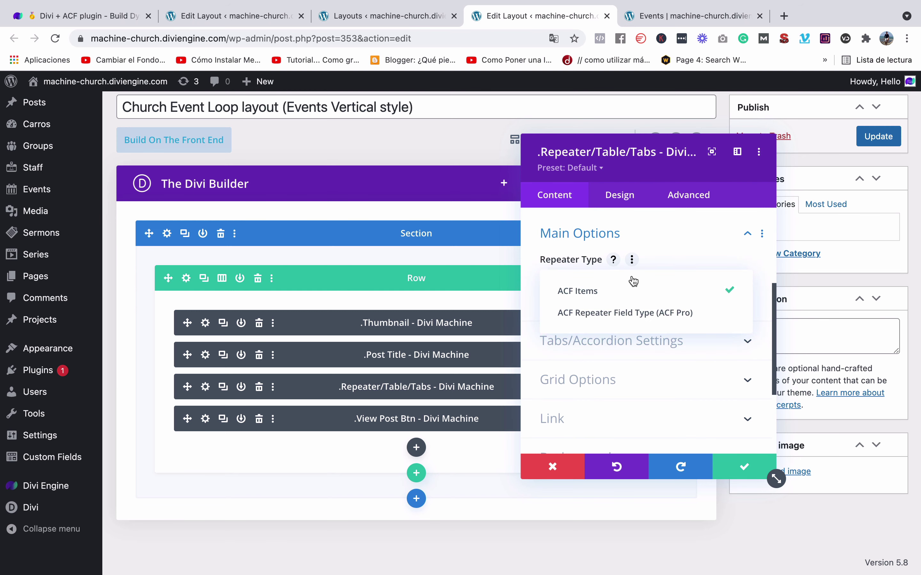
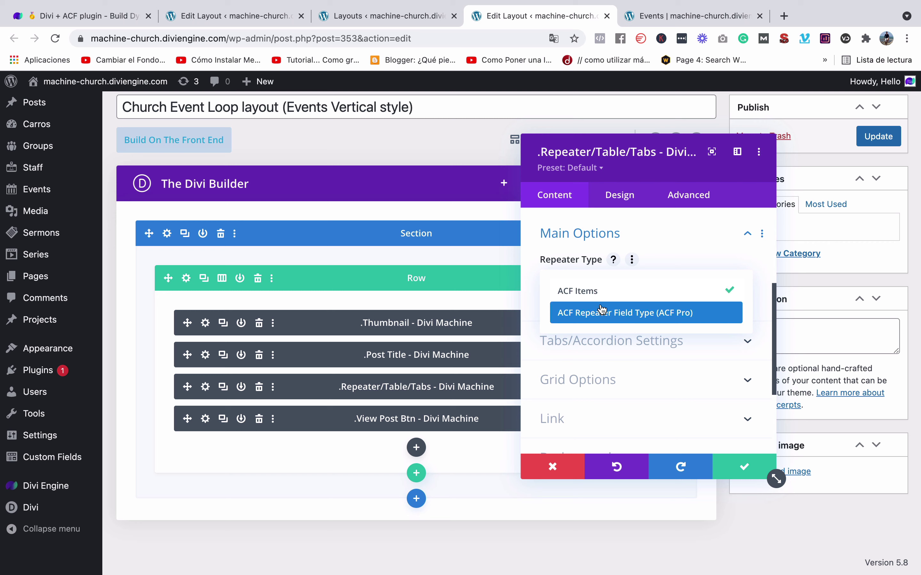
pyautogui.click(617, 290)
pyautogui.click(622, 283)
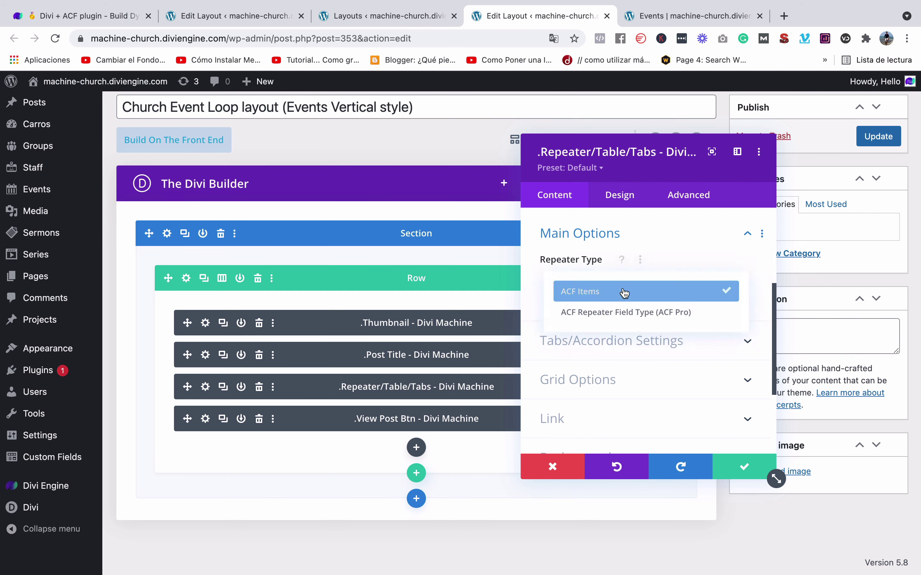
pyautogui.click(683, 260)
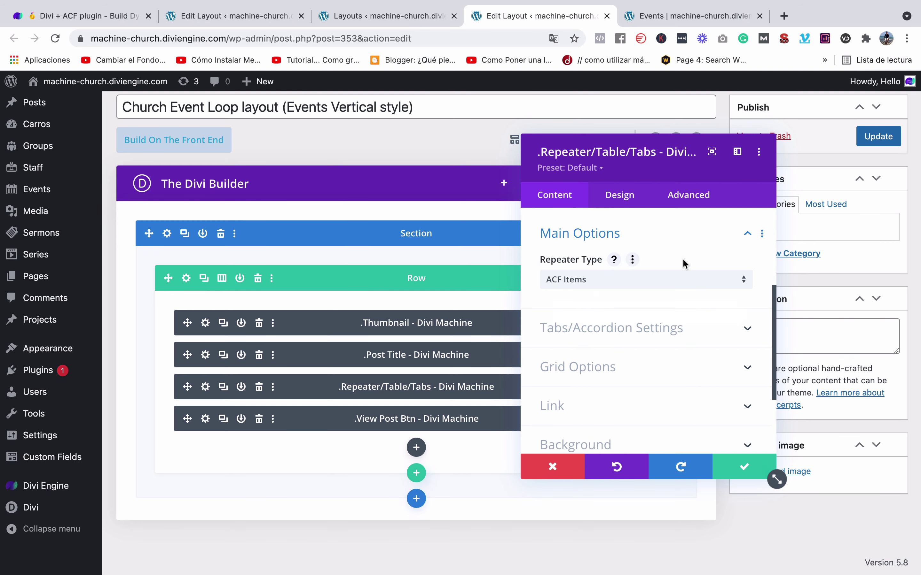
# Examine the repeater module's Tabs/Accordion Settings and its Grid Options for desktop, tablet and mobile columns.
pyautogui.click(606, 340)
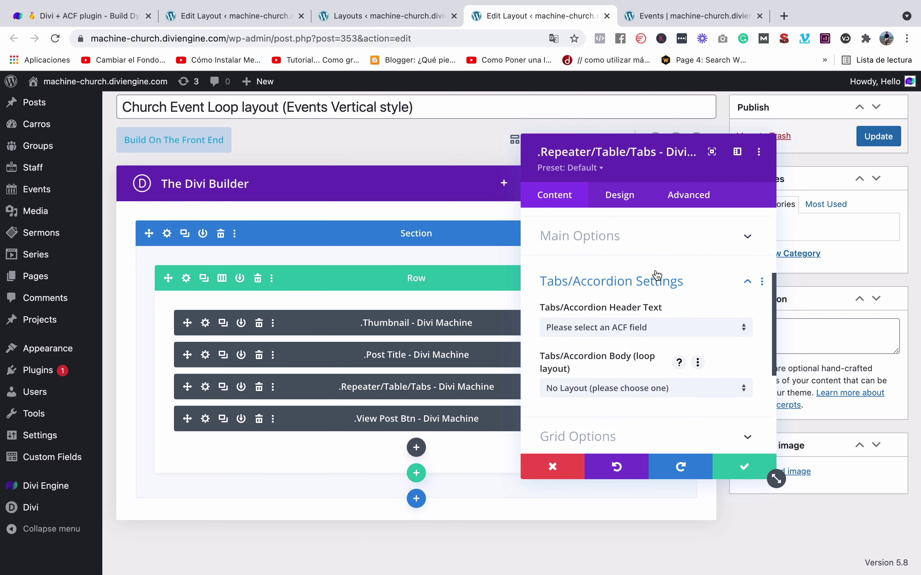
pyautogui.click(657, 275)
pyautogui.click(660, 318)
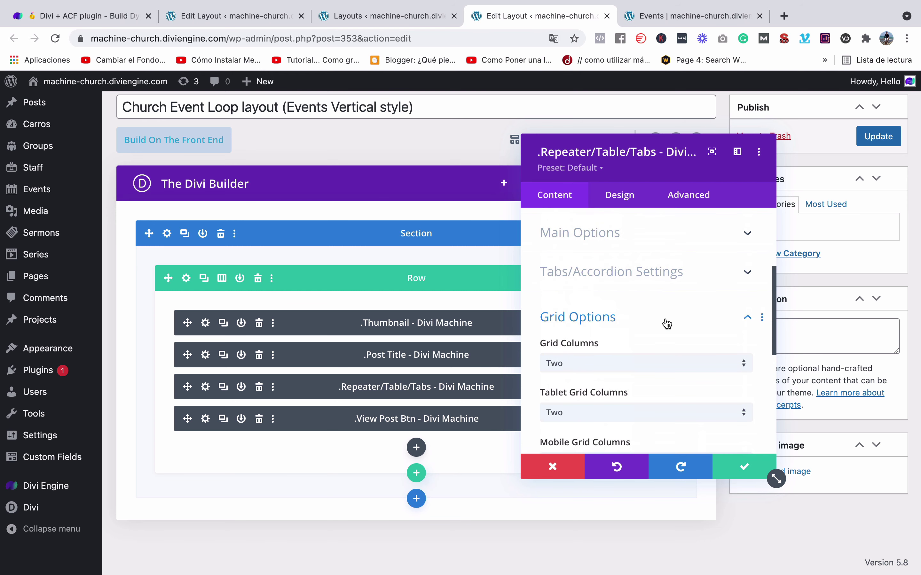
pyautogui.click(667, 324)
pyautogui.scroll(2, 668, 326)
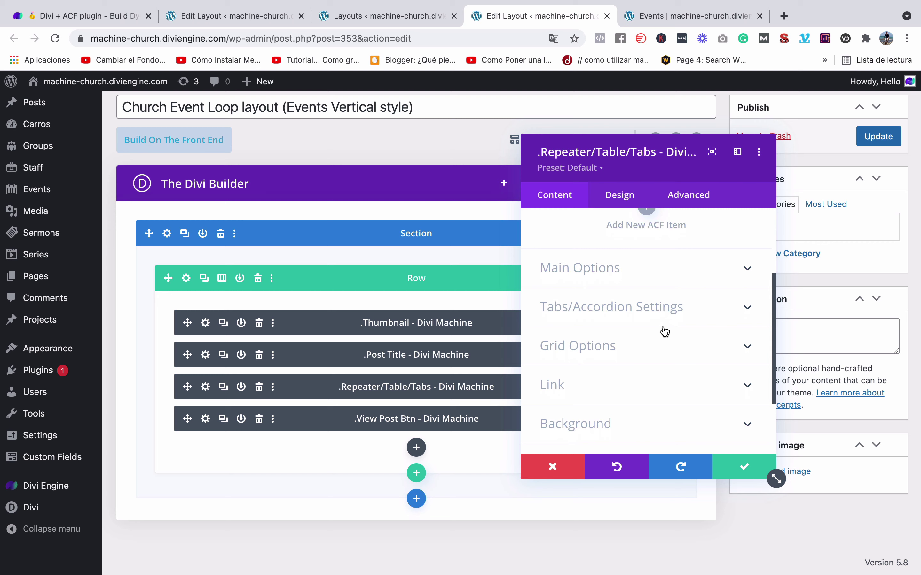
pyautogui.click(623, 340)
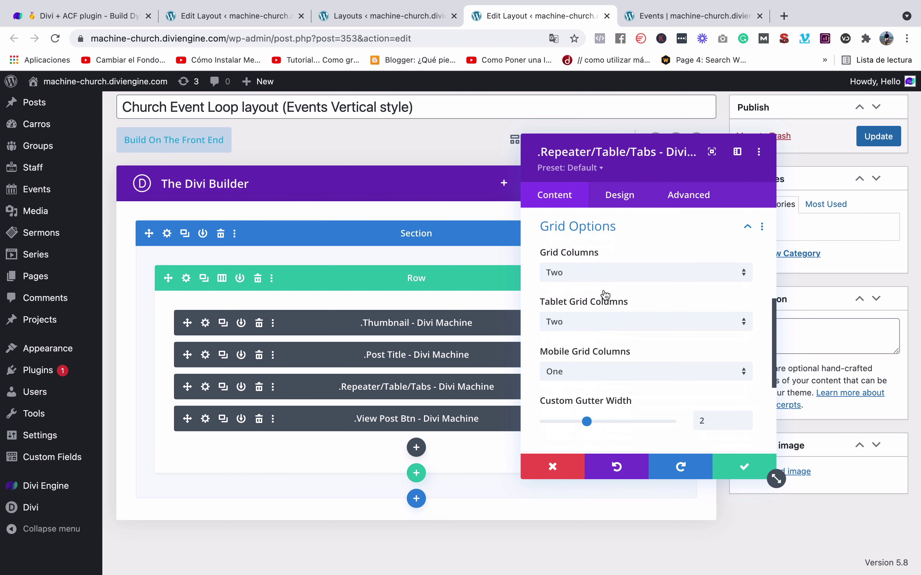
# Review the repeater module's Grid Columns choices against the event cards on the Events page, keeping Two selected.
pyautogui.scroll(-1, 604, 256)
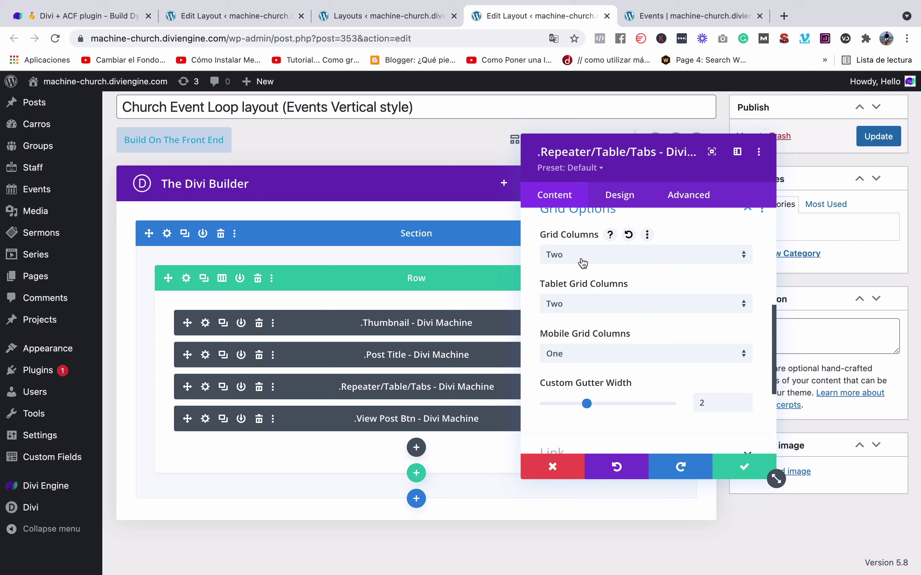
pyautogui.click(581, 257)
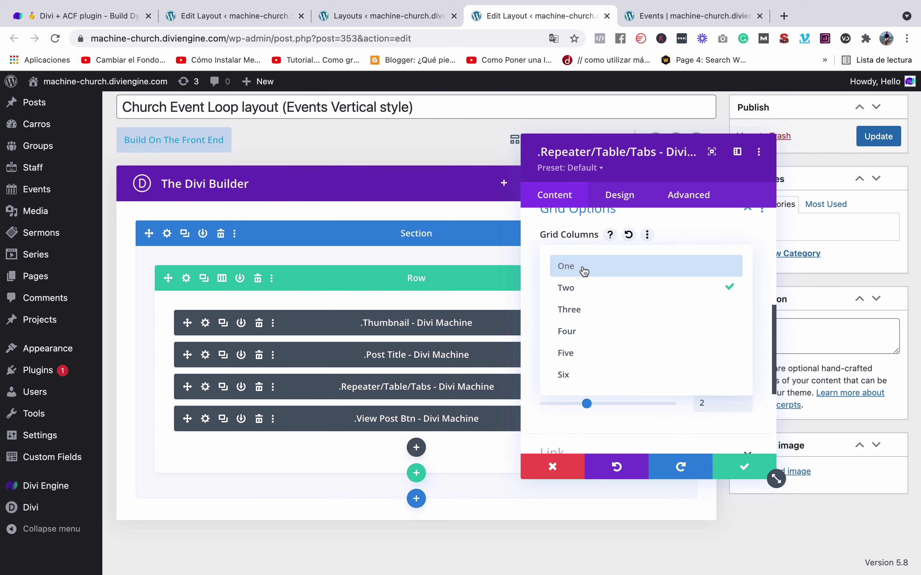
pyautogui.click(582, 287)
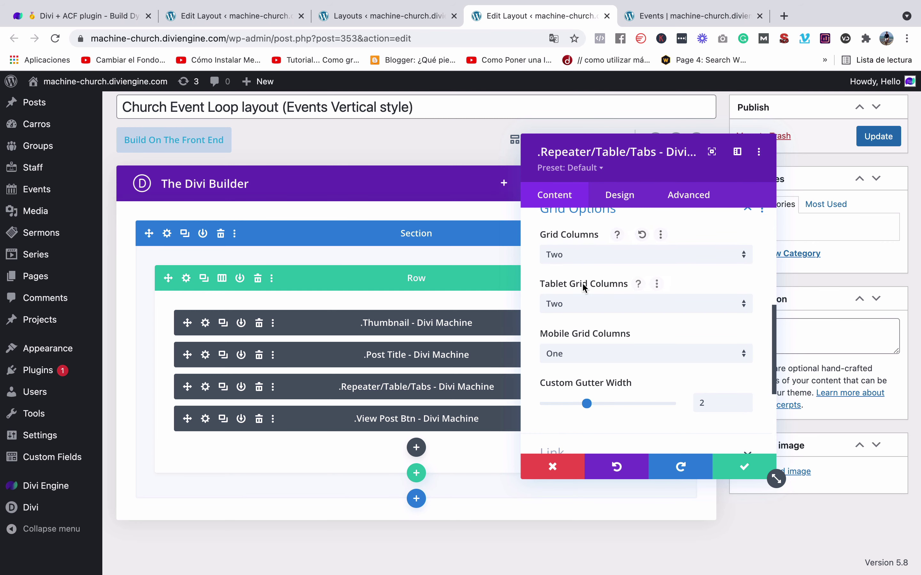
pyautogui.click(585, 263)
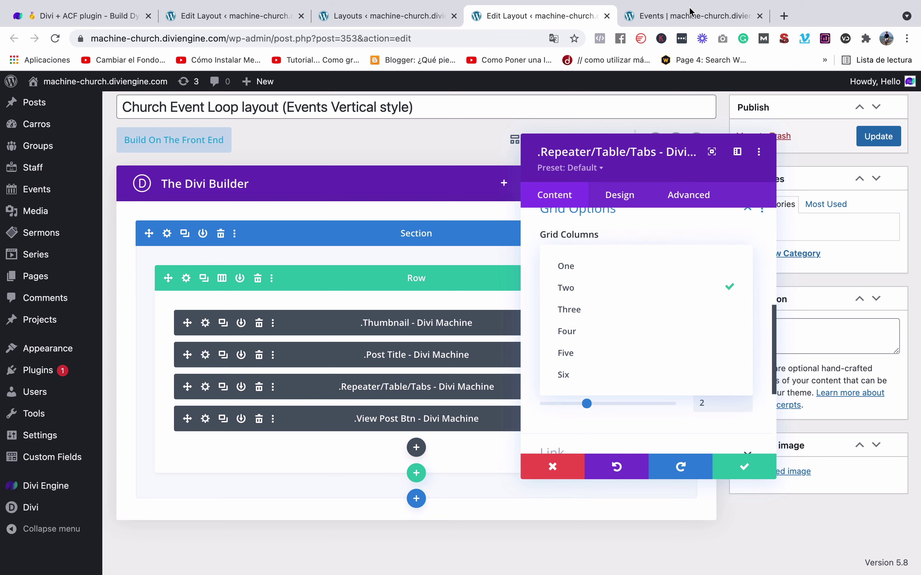
pyautogui.click(684, 16)
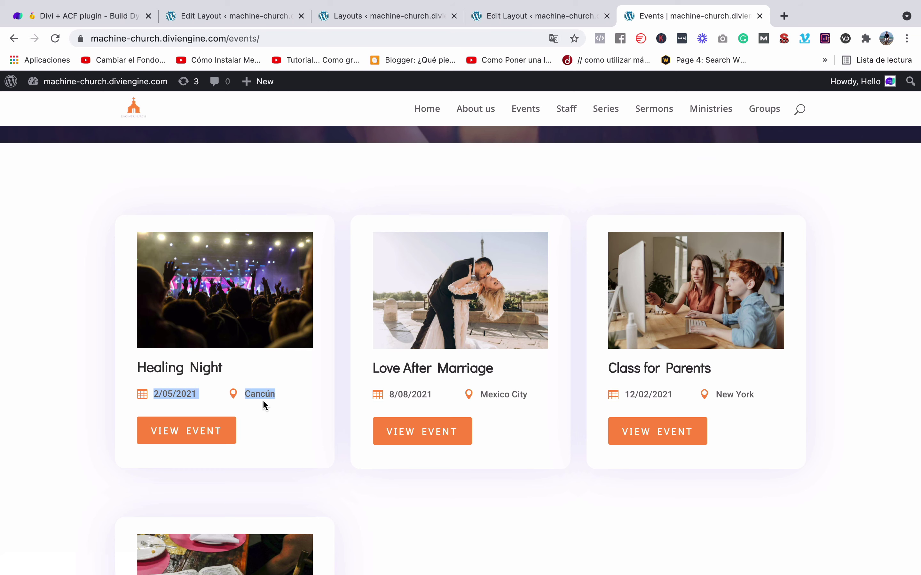
pyautogui.click(581, 14)
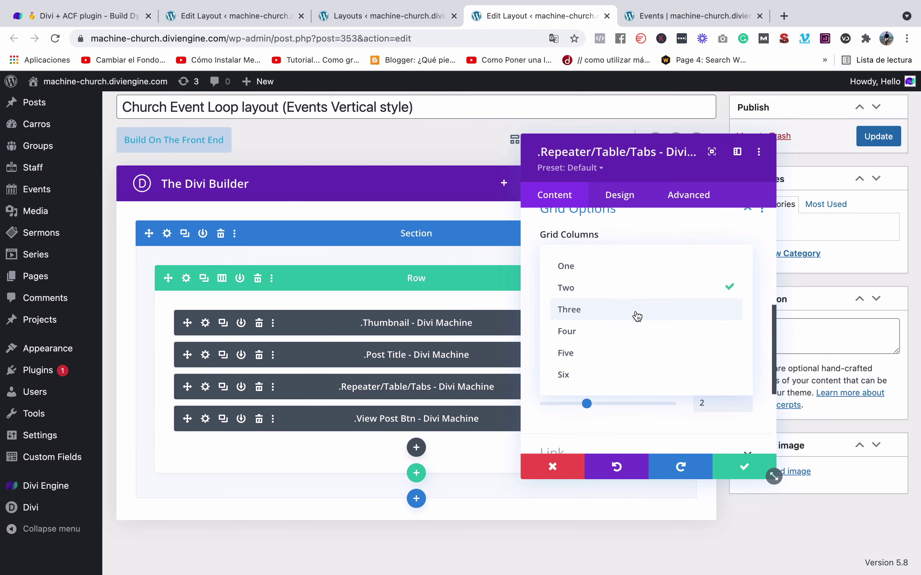
pyautogui.click(652, 288)
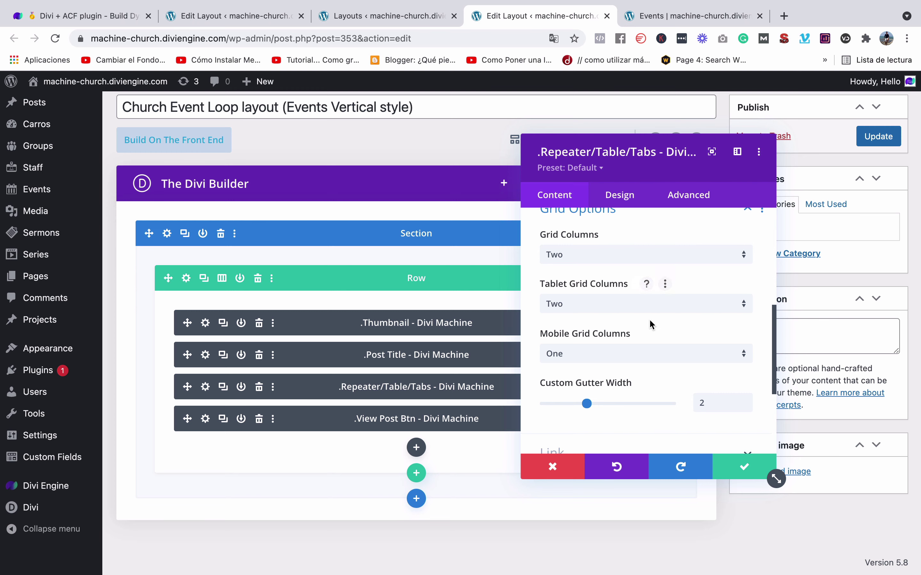
# Review the Custom Gutter Width and the Tablet Grid Columns choices in Grid Options, keeping Two tablet columns.
pyautogui.scroll(-2, 649, 322)
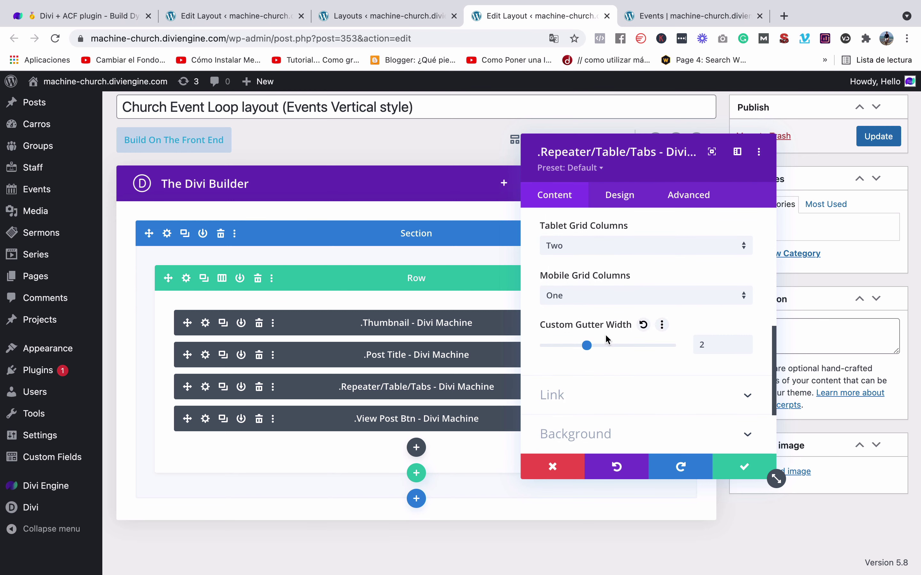
pyautogui.scroll(1, 607, 340)
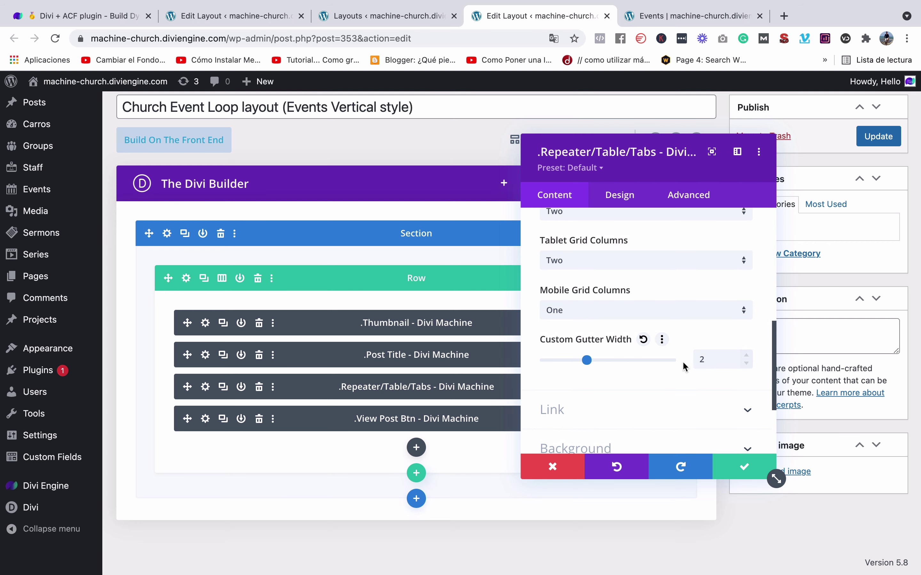
pyautogui.scroll(3, 682, 362)
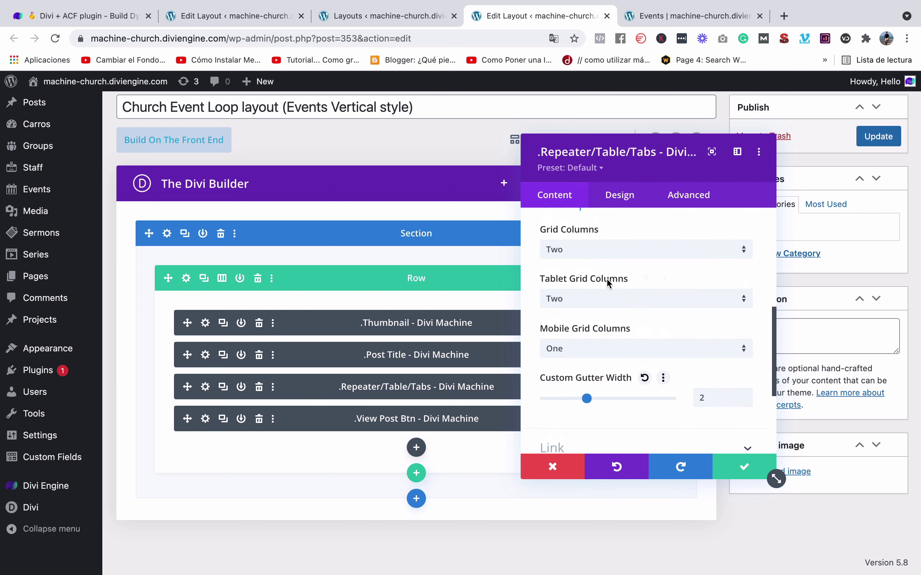
pyautogui.scroll(1, 607, 279)
pyautogui.scroll(-1, 607, 279)
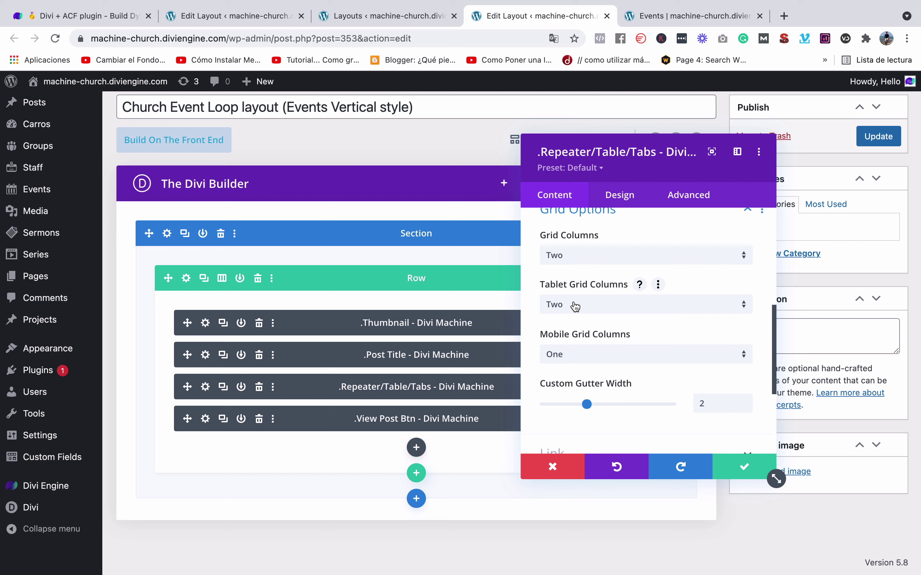
pyautogui.click(601, 311)
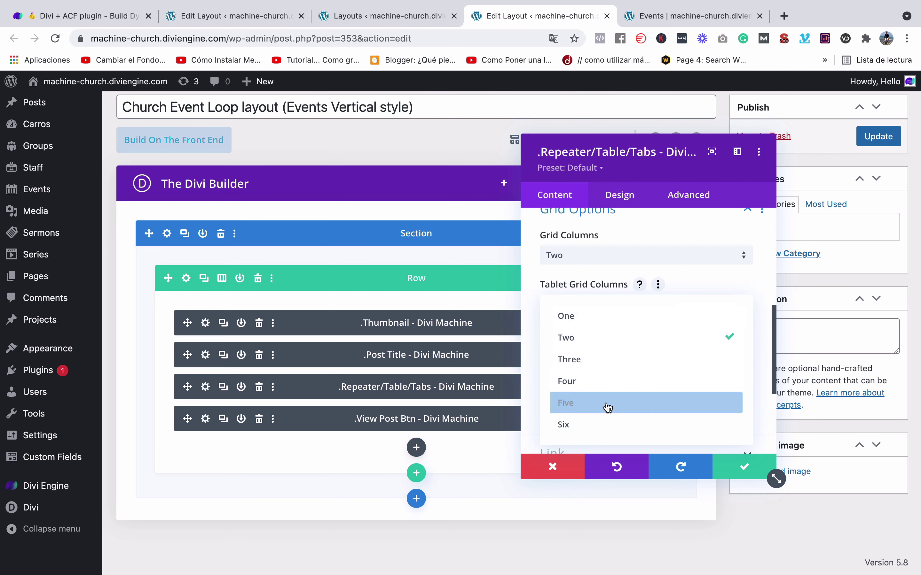
pyautogui.click(687, 276)
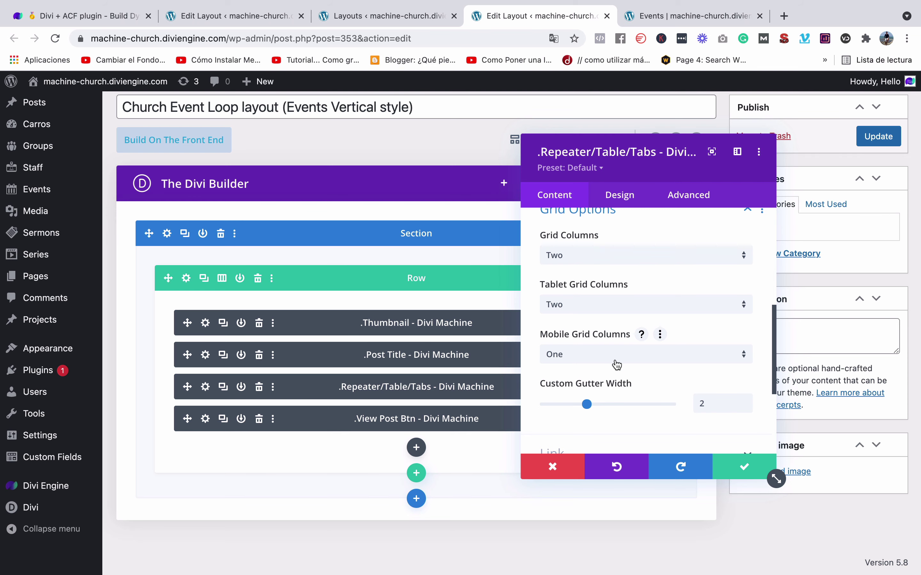
# Expand the repeater module's Link settings and check the Module Link URL and Module Link Target fields.
pyautogui.scroll(-3, 617, 365)
pyautogui.click(623, 352)
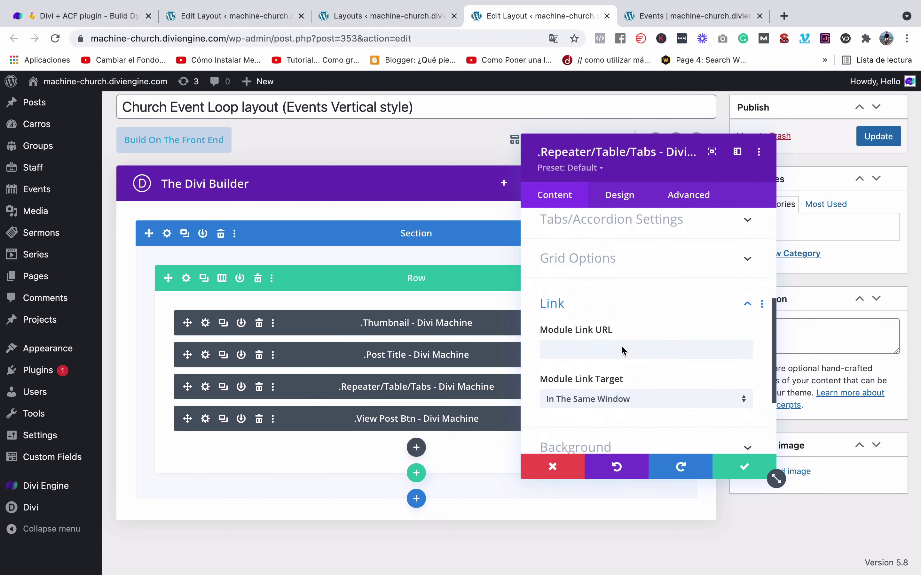
pyautogui.scroll(-3, 622, 351)
# Save the repeater module's settings dialog and reload the layout editor page, accepting the loss of unsaved changes.
pyautogui.click(734, 472)
pyautogui.scroll(1, 593, 444)
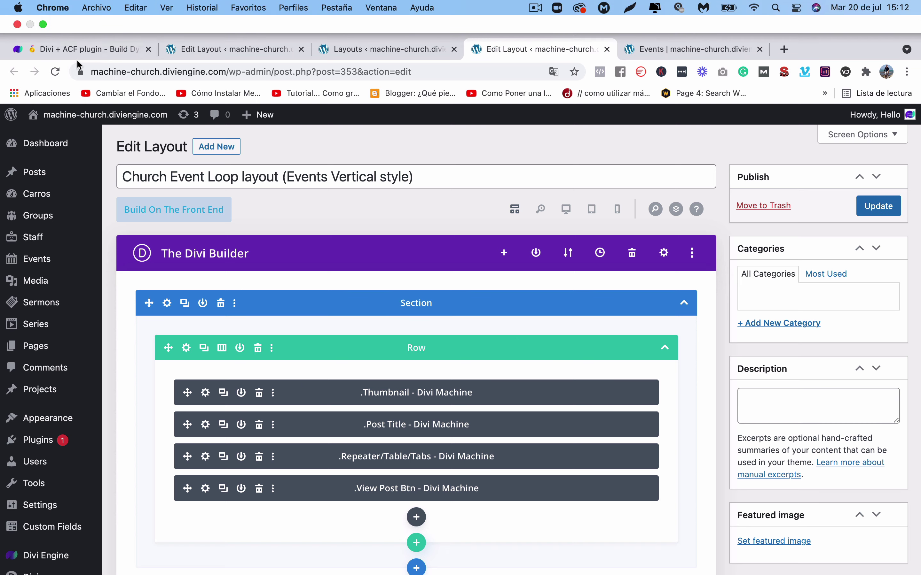
pyautogui.click(55, 72)
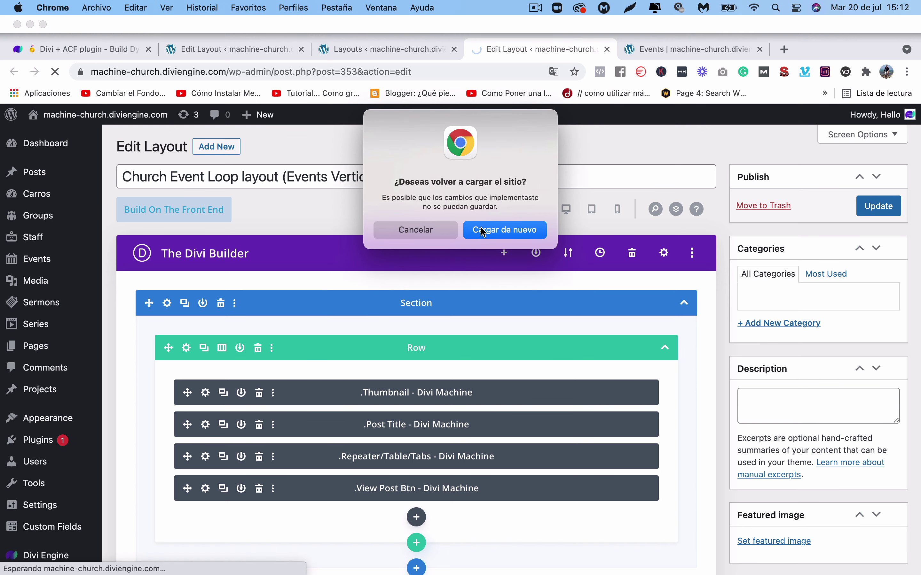
pyautogui.click(483, 230)
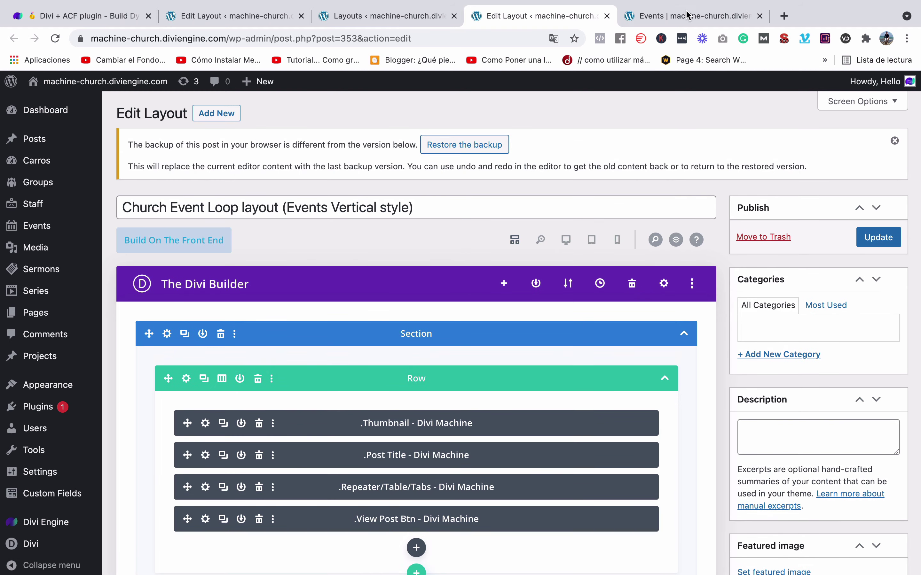
# Compare the event cards on the live Events page with the modules in the Church Event Loop layout.
pyautogui.click(688, 15)
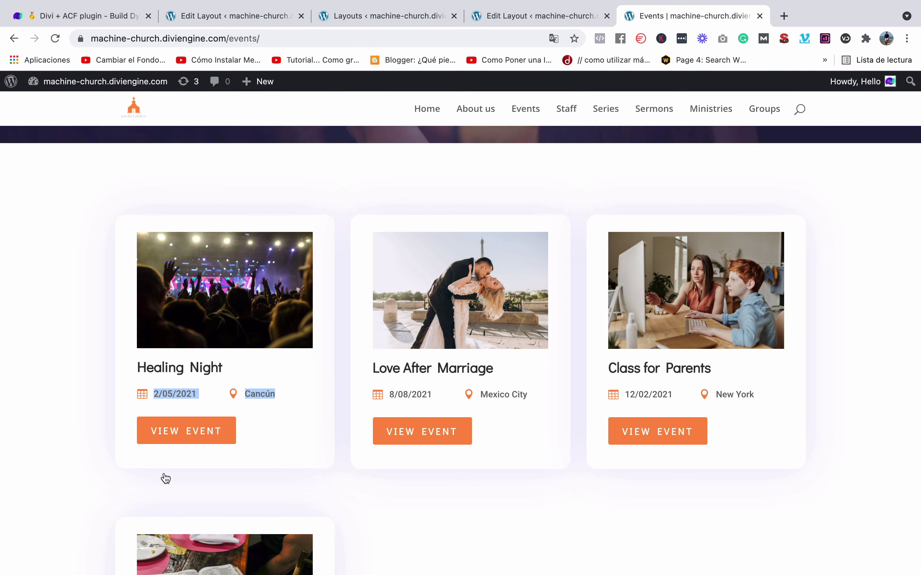
pyautogui.click(544, 16)
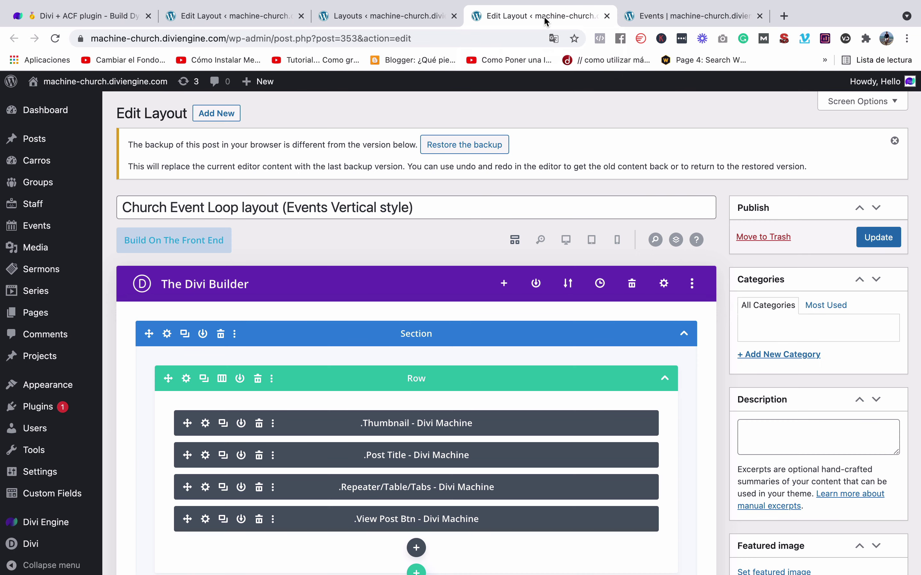
pyautogui.scroll(-3, 314, 348)
pyautogui.scroll(3, 313, 349)
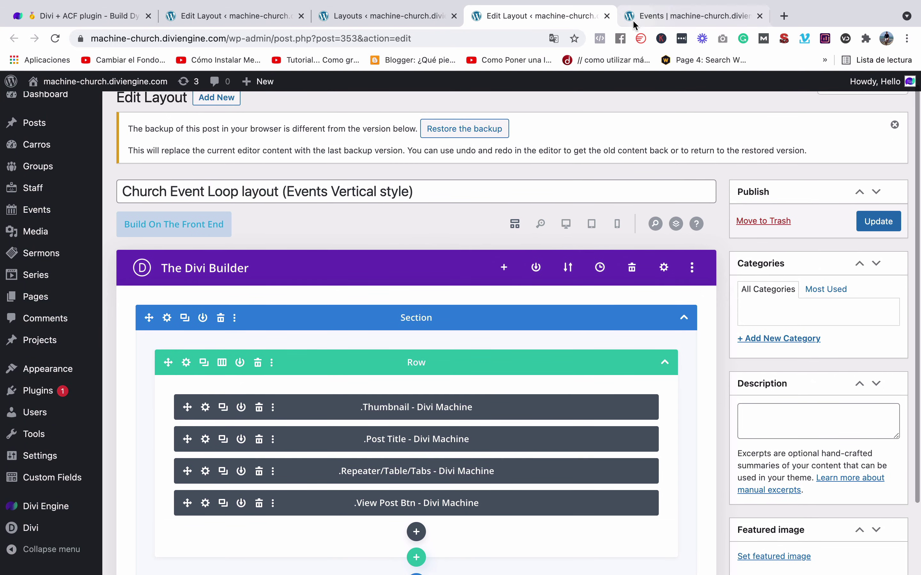
pyautogui.click(688, 16)
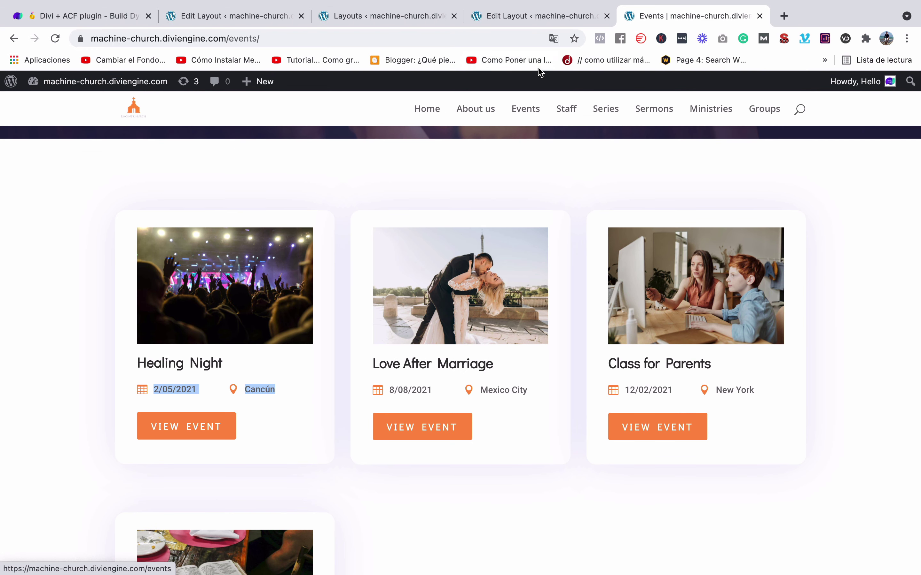
pyautogui.click(543, 16)
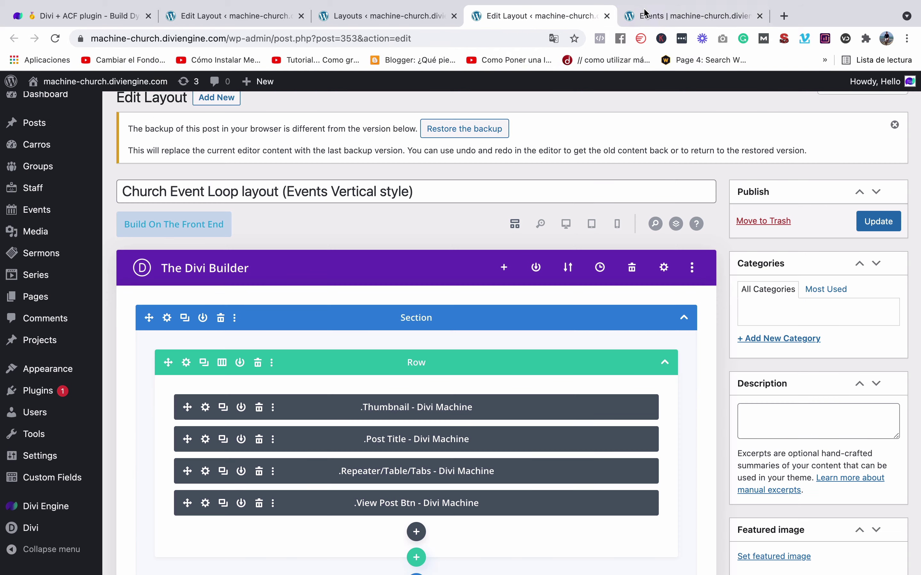
# Examine the Events page from its All Events header section down to the grid of event cards.
pyautogui.click(689, 16)
pyautogui.scroll(5, 523, 270)
pyautogui.scroll(3, 523, 270)
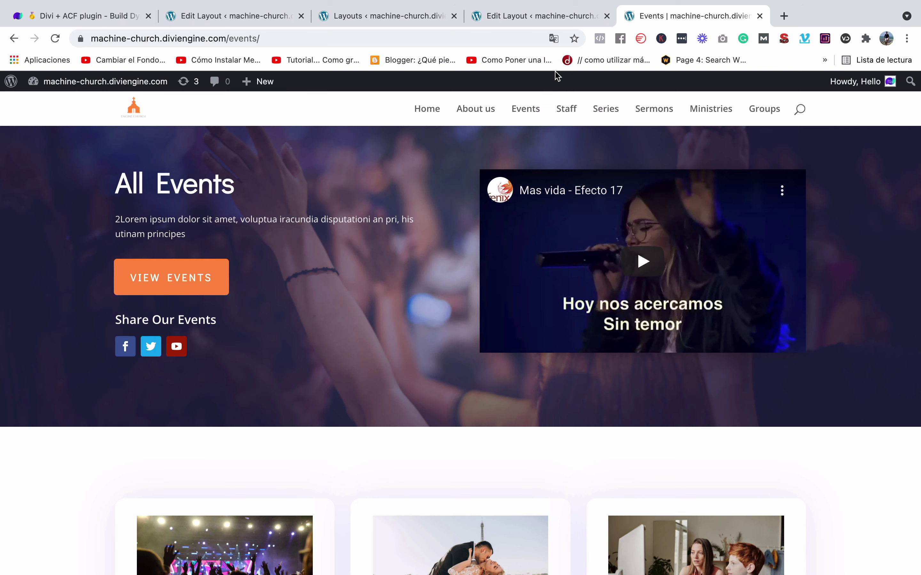
pyautogui.scroll(-3, 405, 339)
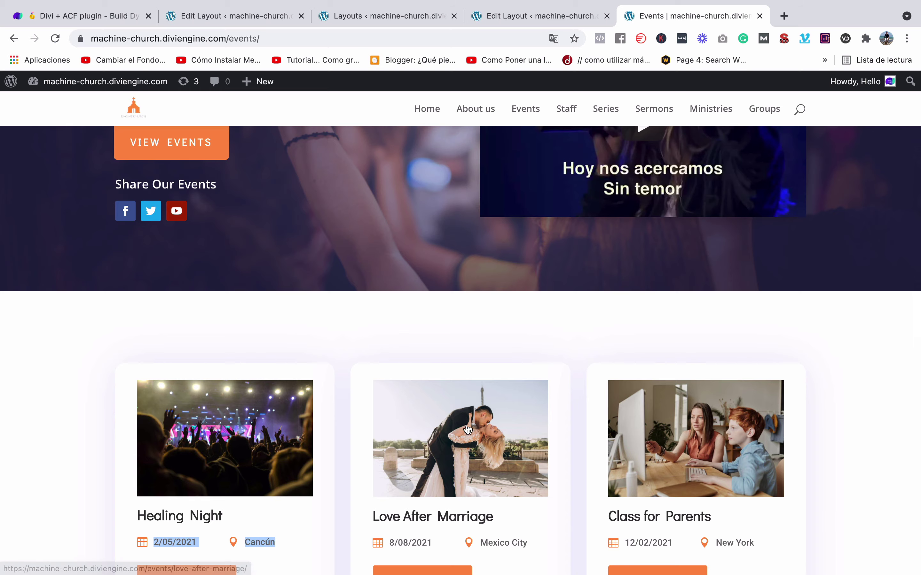
pyautogui.scroll(-2, 468, 430)
pyautogui.scroll(1, 468, 429)
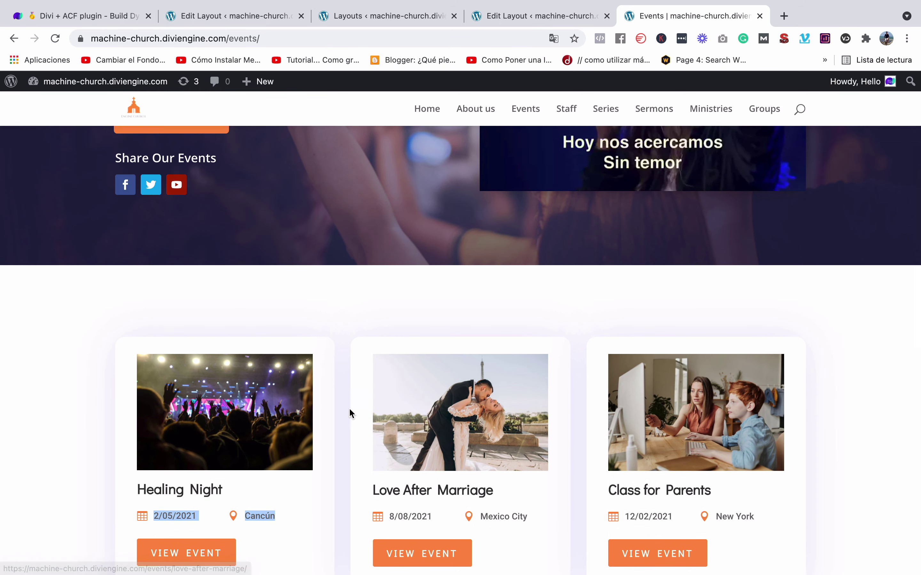
pyautogui.scroll(1, 431, 377)
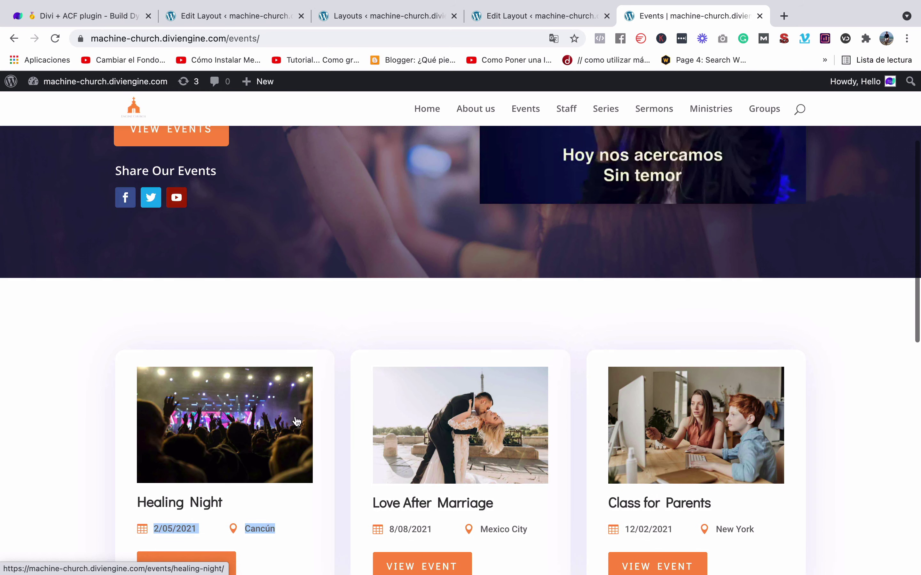
pyautogui.scroll(3, 576, 322)
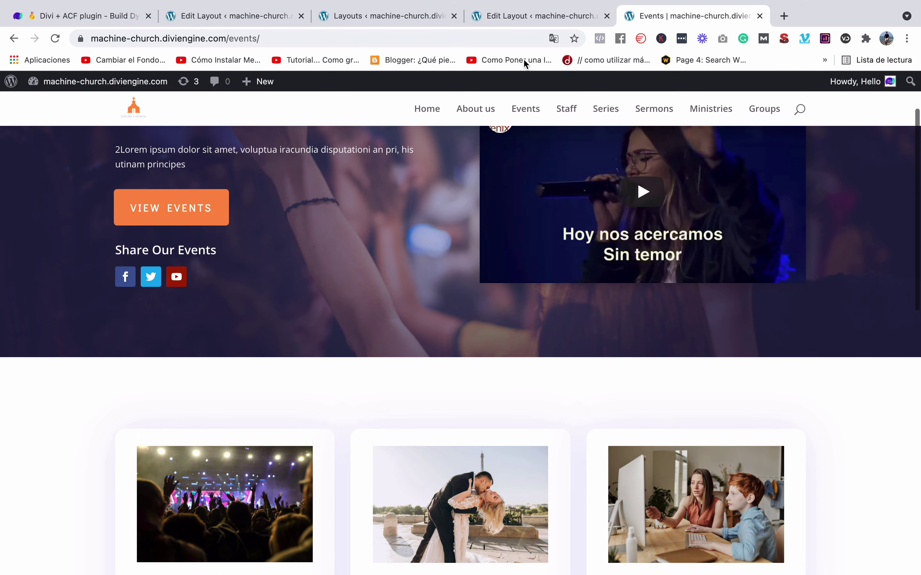
# Return to the Church Event Loop layout's browser tab and open the Divi Theme Builder there.
pyautogui.click(543, 15)
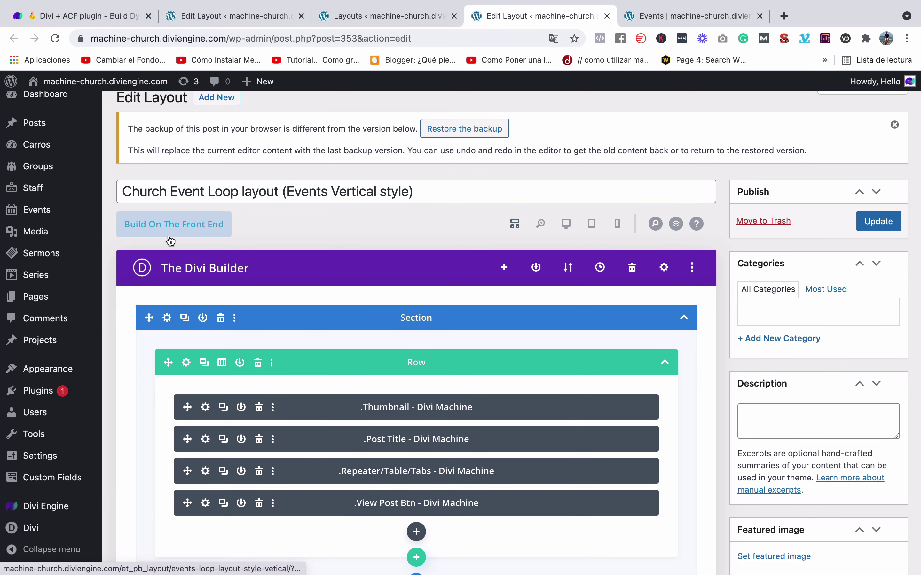
pyautogui.scroll(-5, 40, 361)
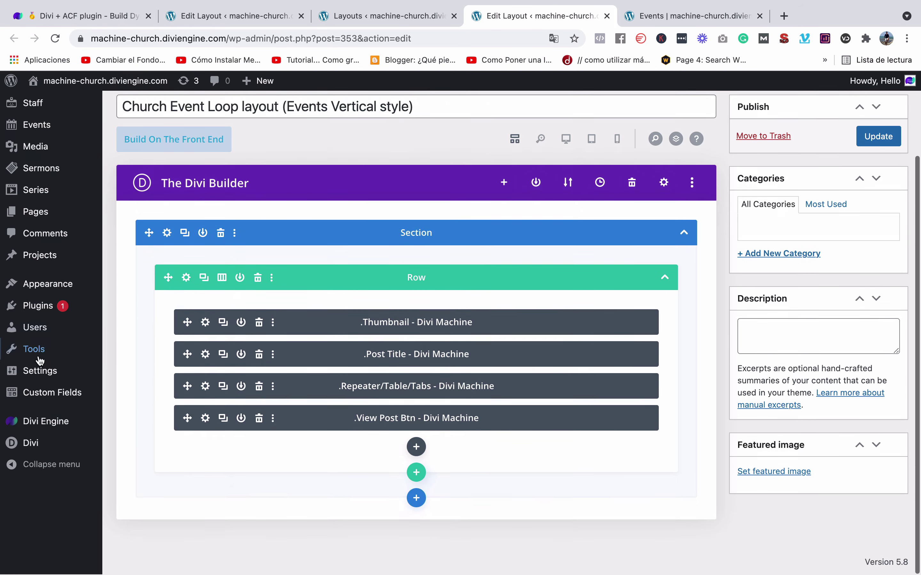
pyautogui.scroll(3, 60, 446)
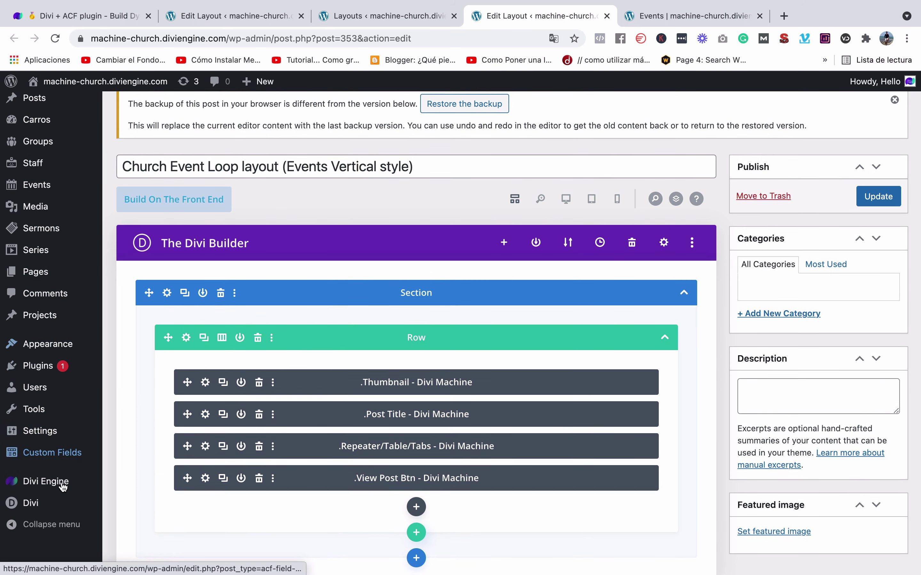
pyautogui.moveTo(61, 488)
pyautogui.moveTo(61, 510)
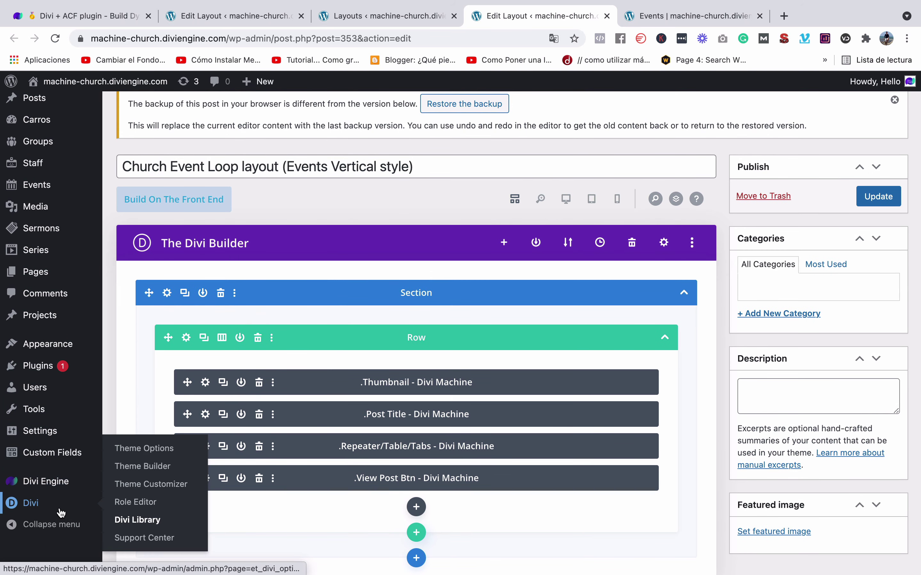
pyautogui.click(173, 469)
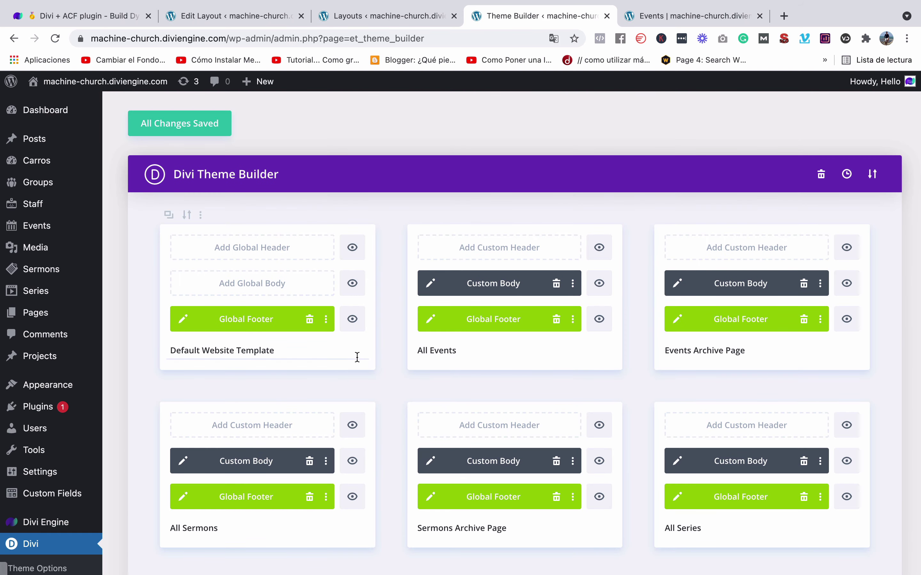
# Look through the Theme Builder's templates, including All Events and Events Archive Page.
pyautogui.scroll(-15, 344, 244)
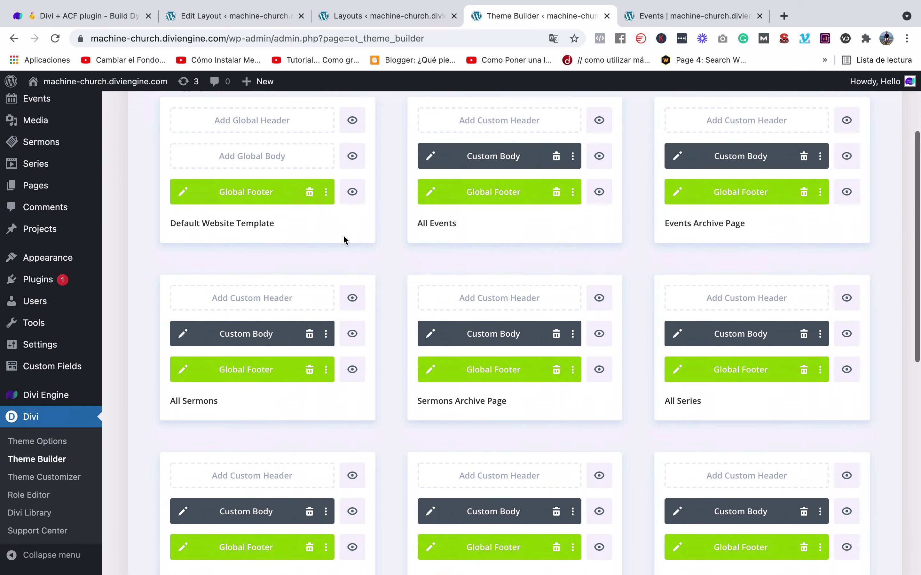
pyautogui.scroll(15, 345, 239)
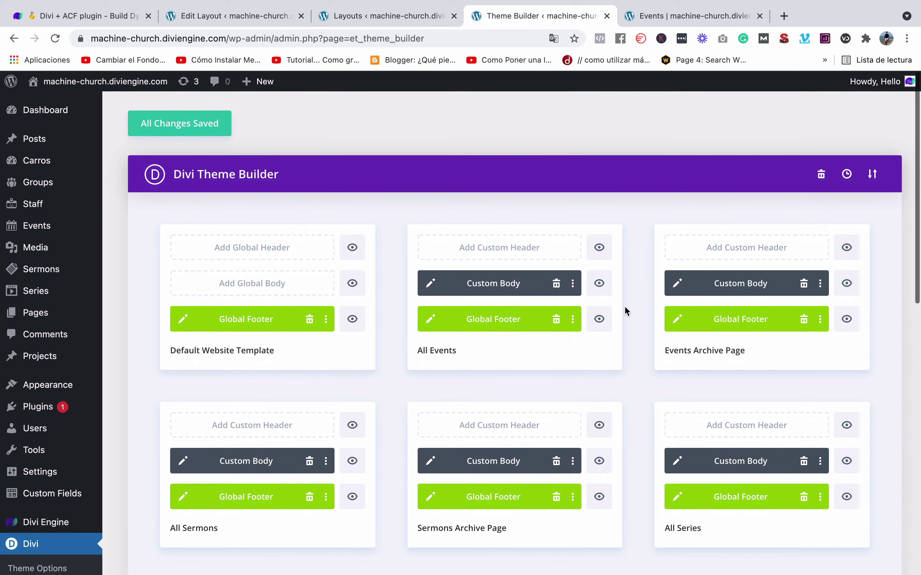
pyautogui.scroll(-15, 624, 309)
pyautogui.scroll(15, 626, 309)
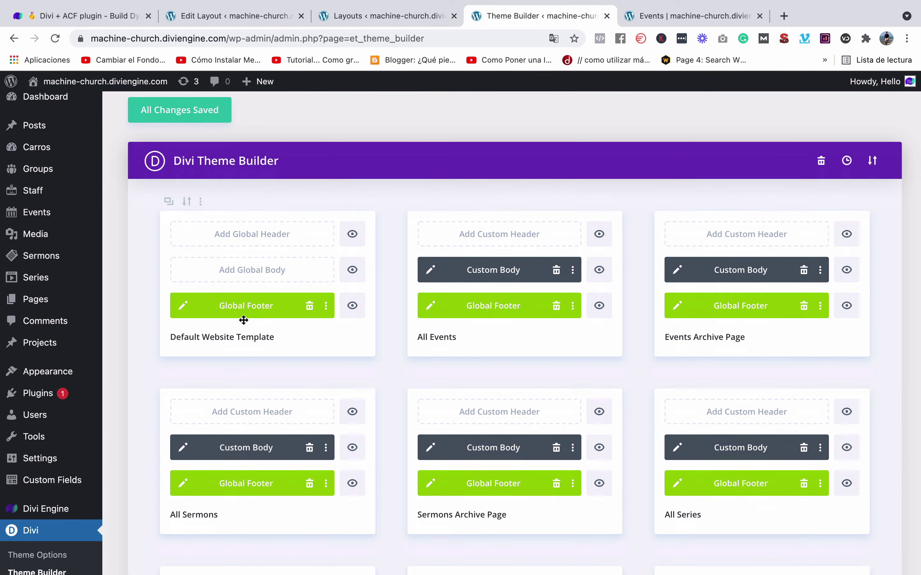
# Start a new template and look through its assignment options from Pages and Archive Pages down to the Events group.
pyautogui.scroll(-15, 241, 318)
pyautogui.click(267, 420)
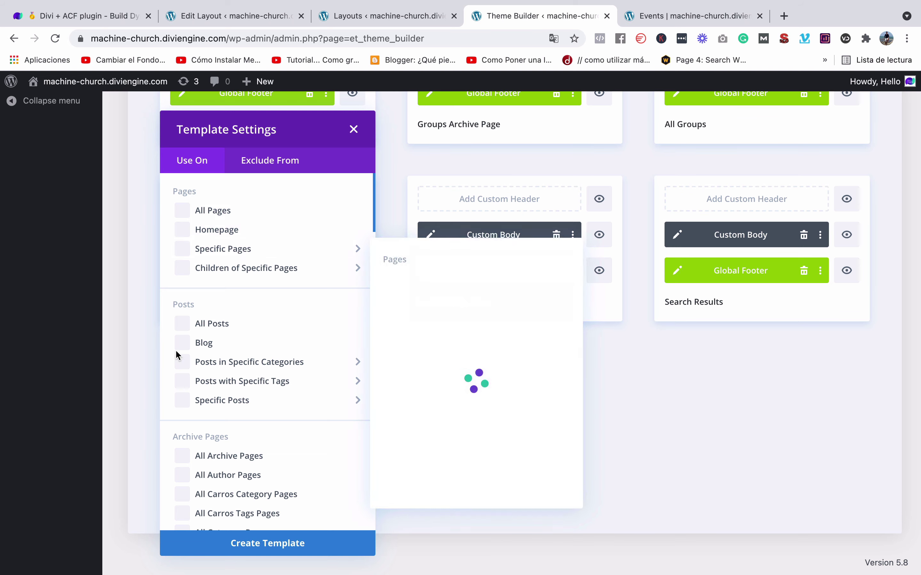
pyautogui.scroll(10, 126, 341)
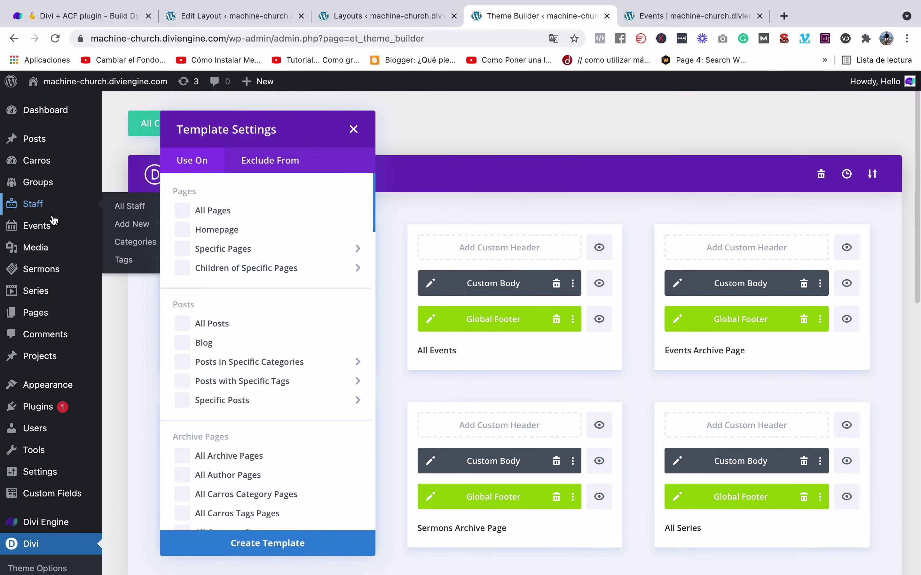
pyautogui.scroll(-10, 115, 443)
pyautogui.scroll(-2, 97, 441)
pyautogui.scroll(-4, 215, 442)
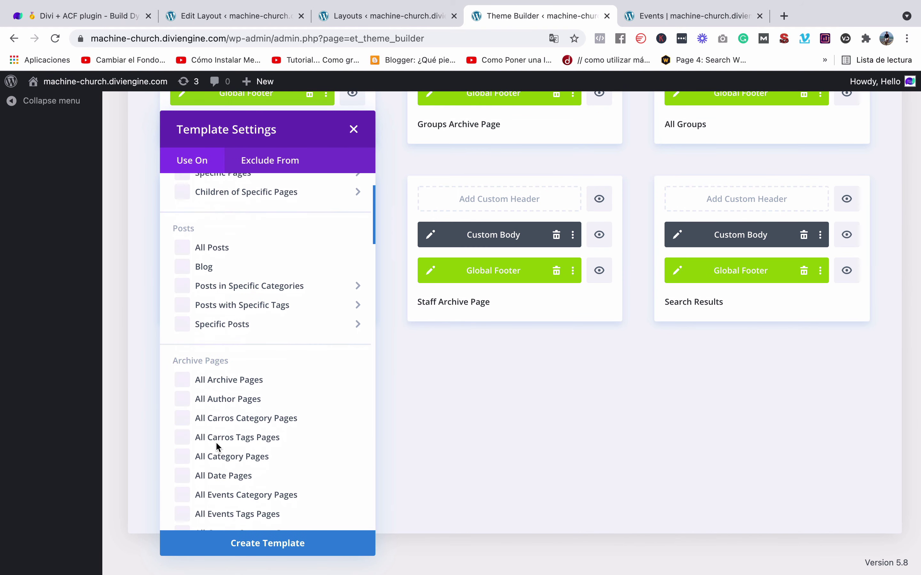
pyautogui.scroll(-5, 192, 375)
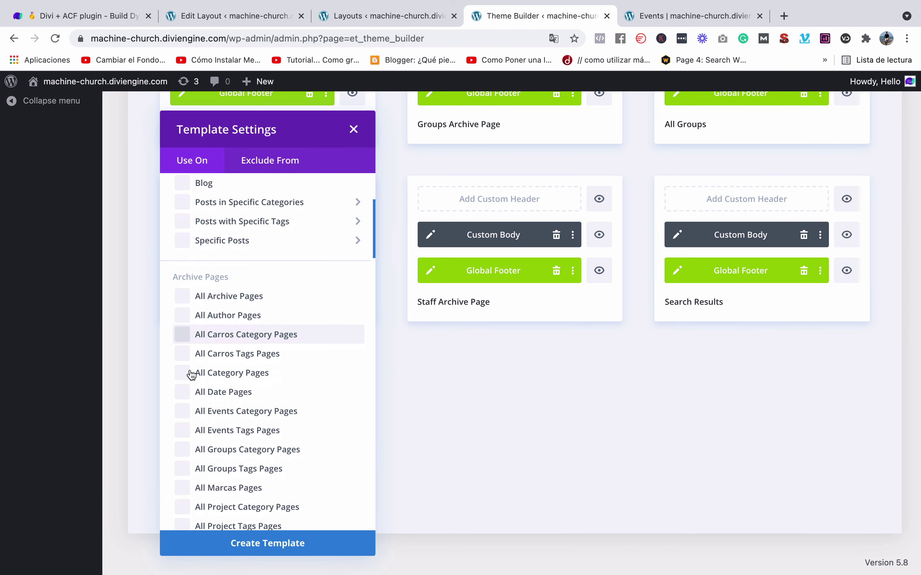
pyautogui.scroll(-3, 192, 375)
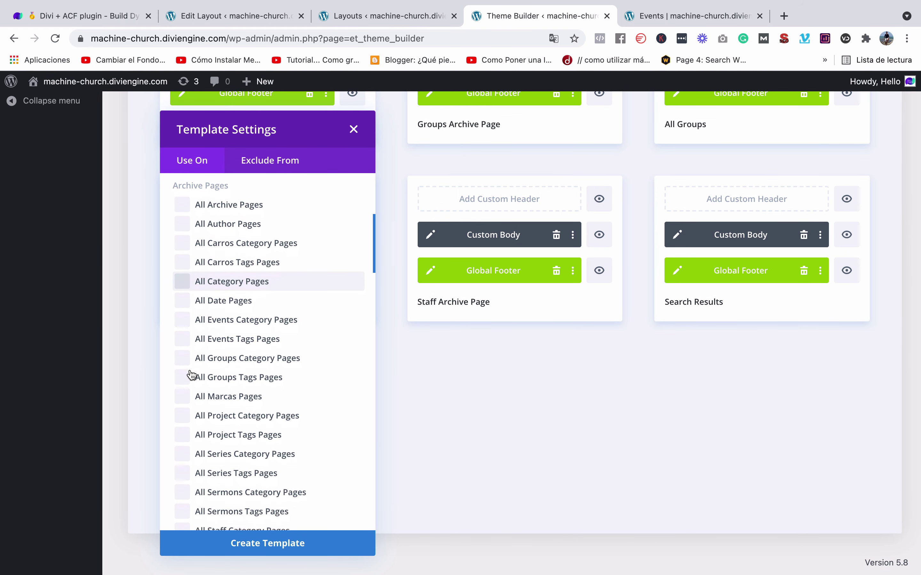
pyautogui.scroll(-15, 192, 375)
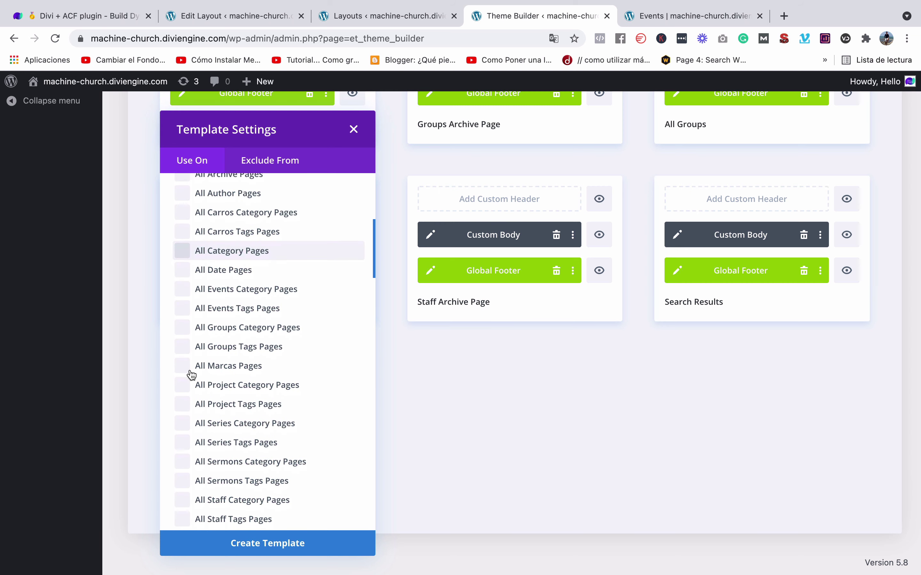
pyautogui.scroll(-12, 192, 375)
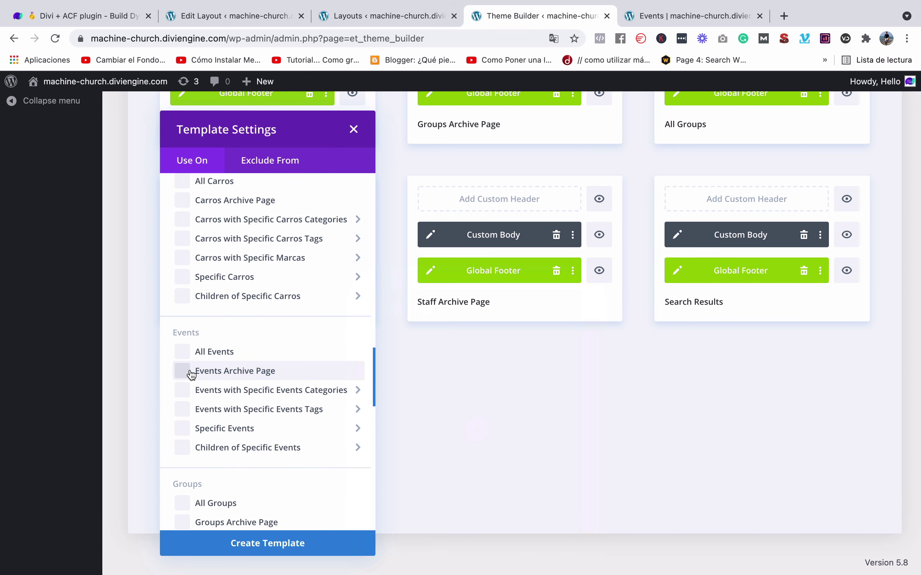
# Try assigning the new template to Events Archive Page, and close its settings without creating it.
pyautogui.scroll(-1, 192, 371)
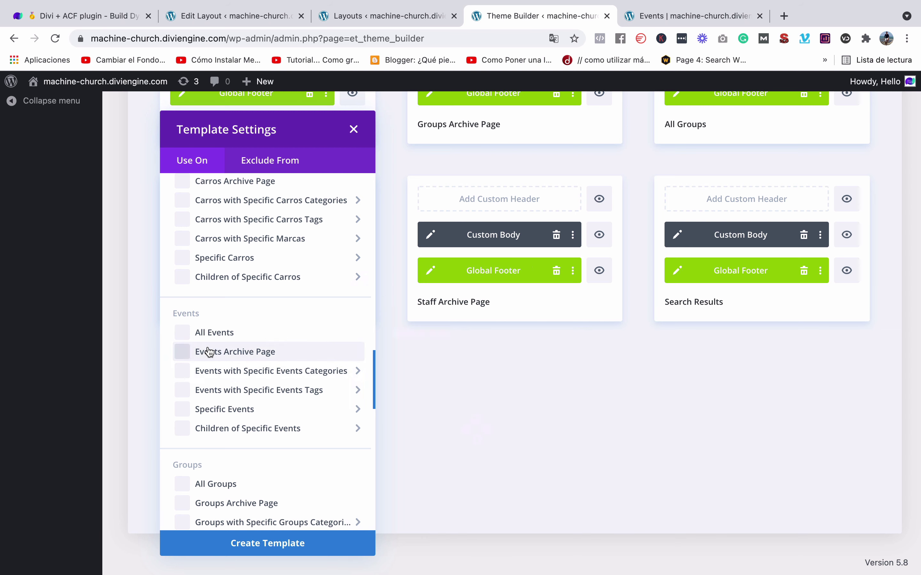
pyautogui.scroll(-1, 183, 329)
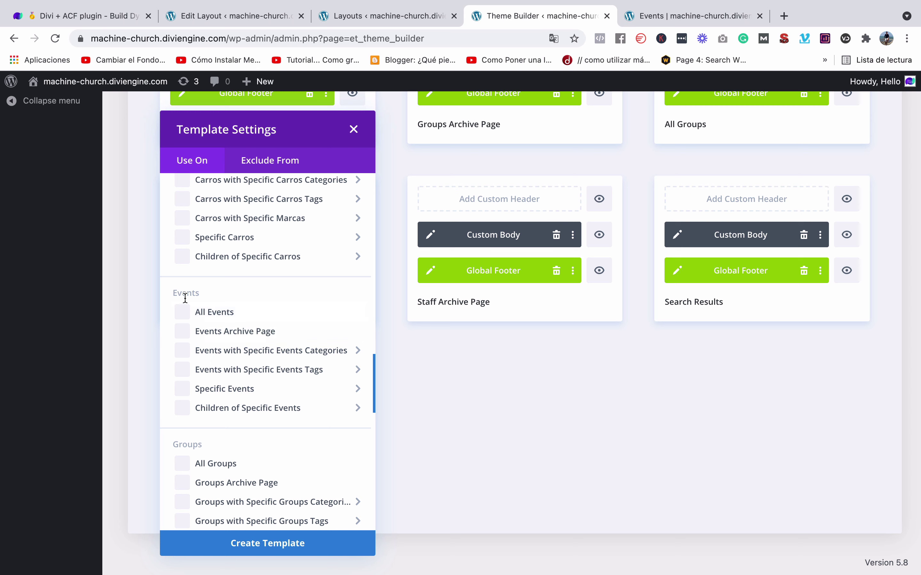
pyautogui.click(183, 330)
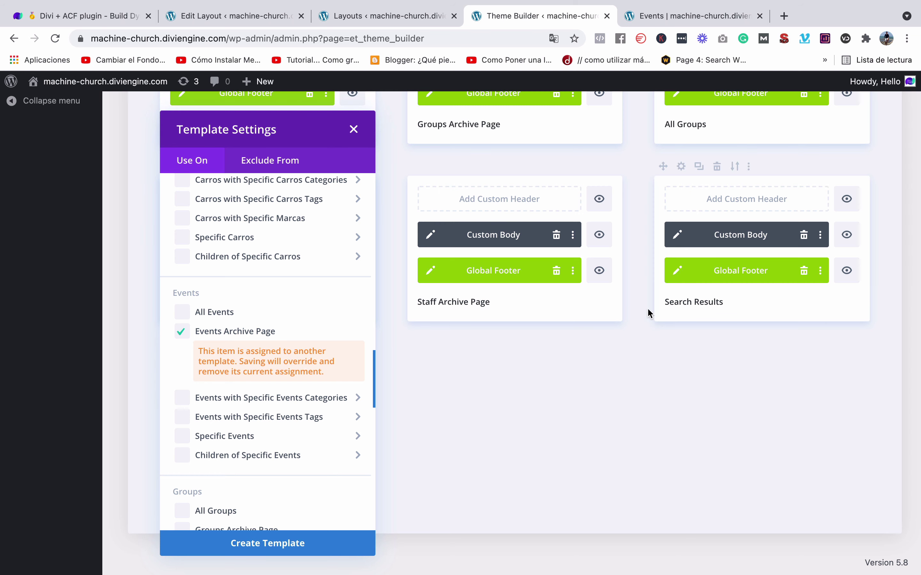
pyautogui.click(355, 130)
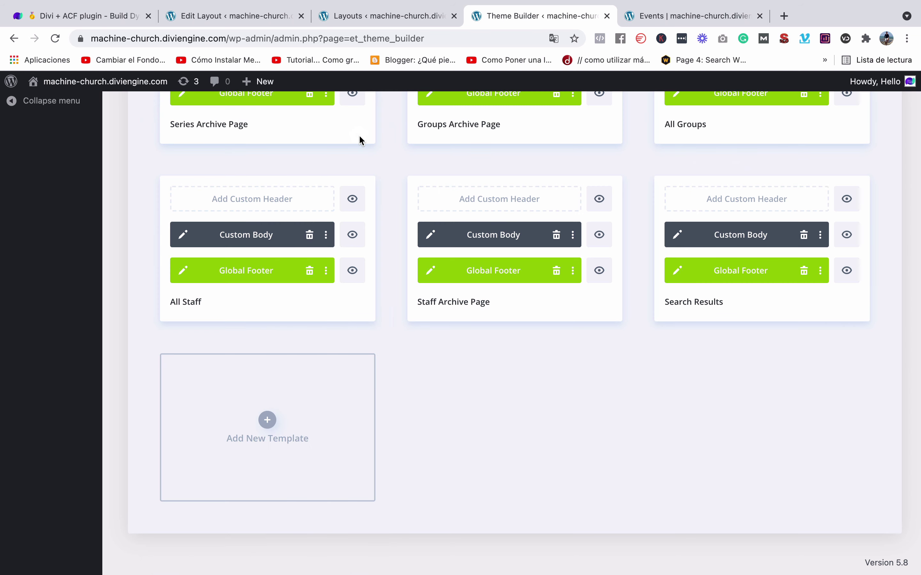
# Open the existing Events Archive Page template's settings and find its assignment in the Events group.
pyautogui.scroll(5, 307, 370)
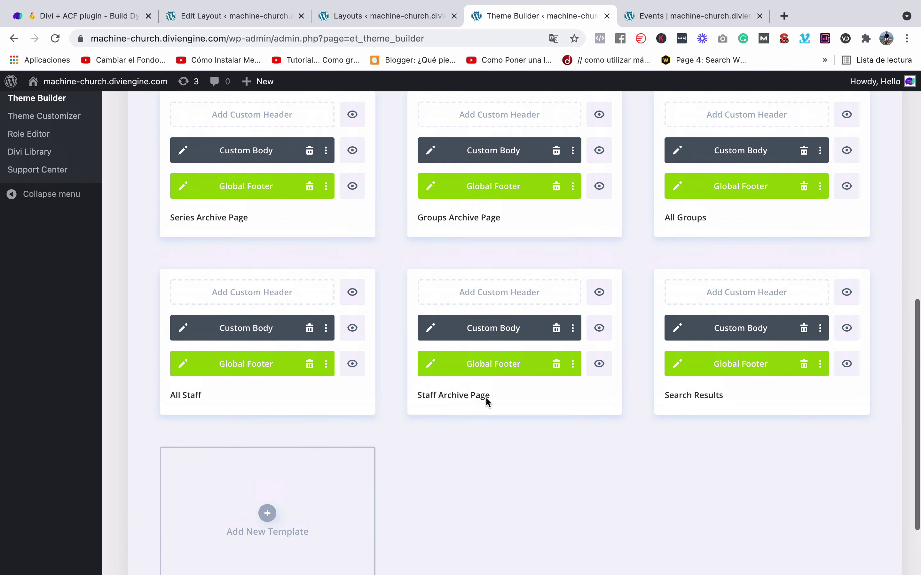
pyautogui.scroll(12, 731, 410)
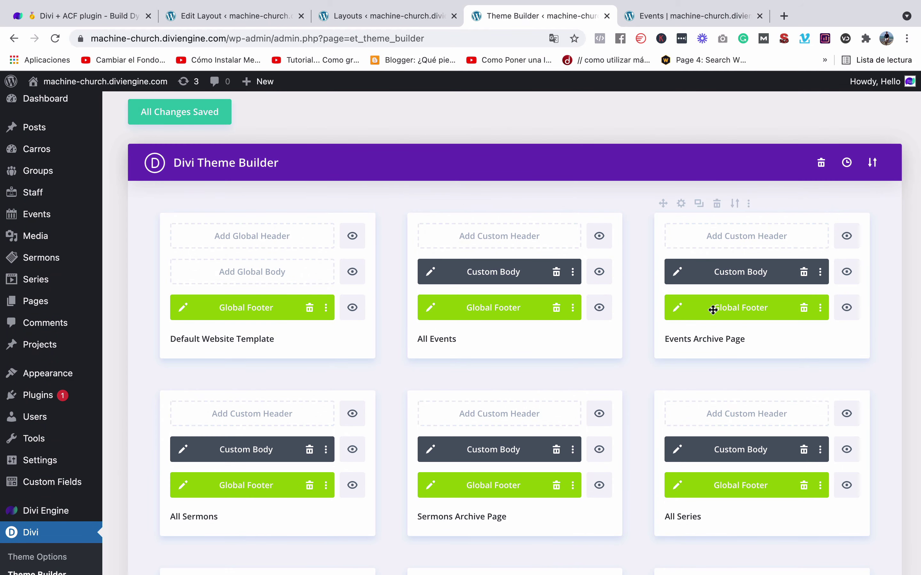
pyautogui.click(682, 203)
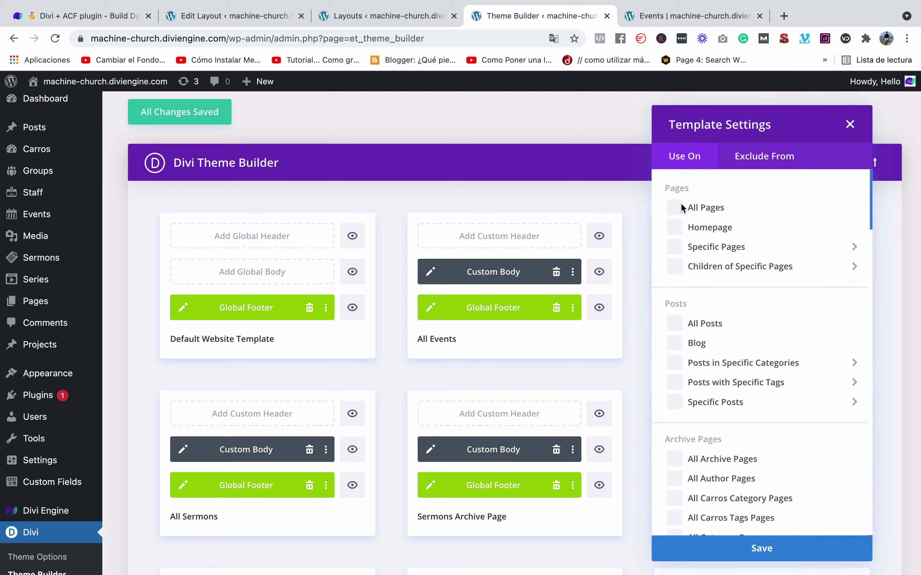
pyautogui.scroll(-10, 739, 311)
pyautogui.scroll(-15, 734, 311)
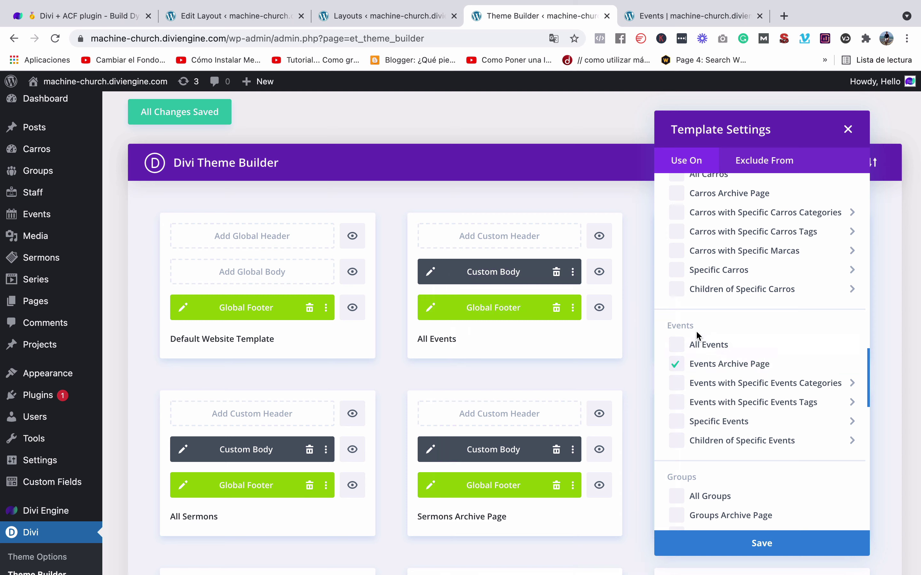
# Examine the Carros, Archive Pages, Events and Groups assignment options in the Events Archive Page template's settings.
pyautogui.scroll(5, 686, 331)
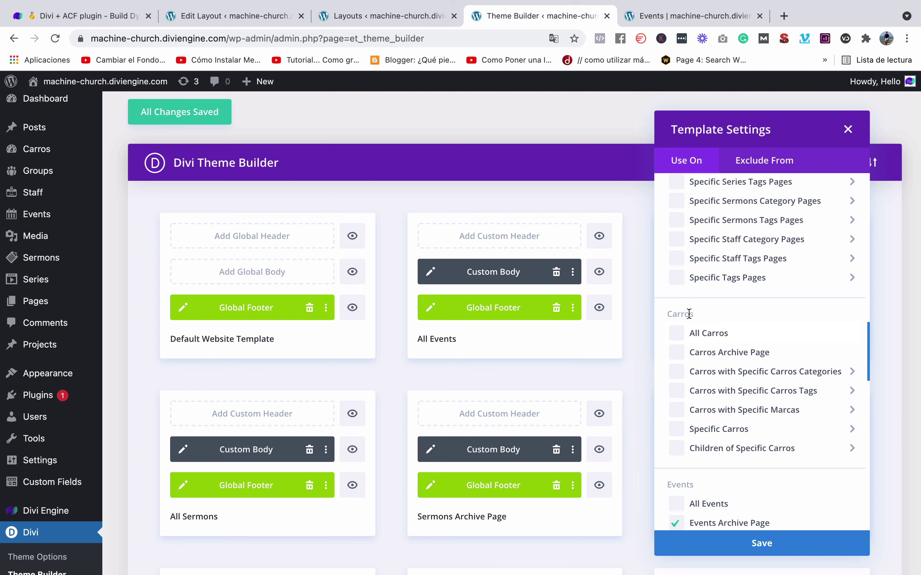
pyautogui.scroll(-1, 688, 335)
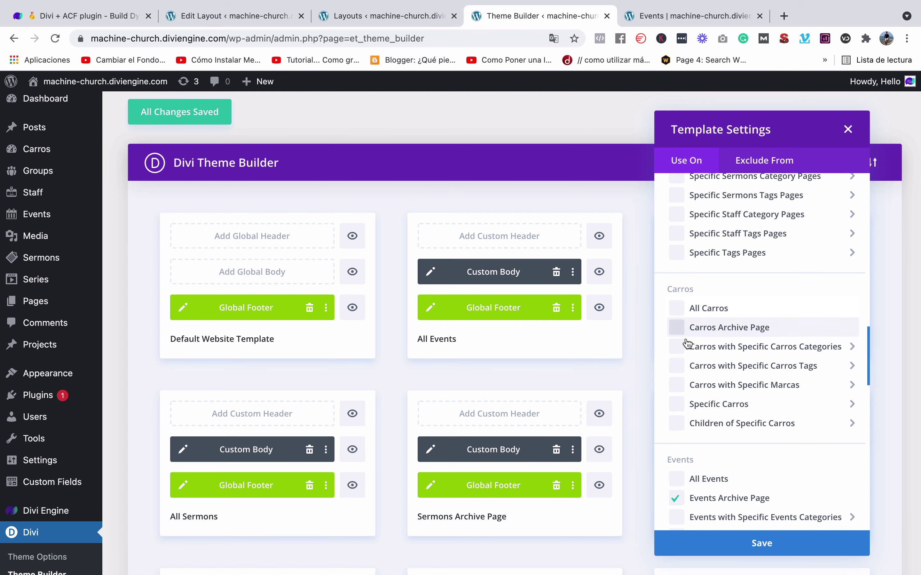
pyautogui.click(688, 345)
pyautogui.click(681, 331)
pyautogui.scroll(15, 689, 335)
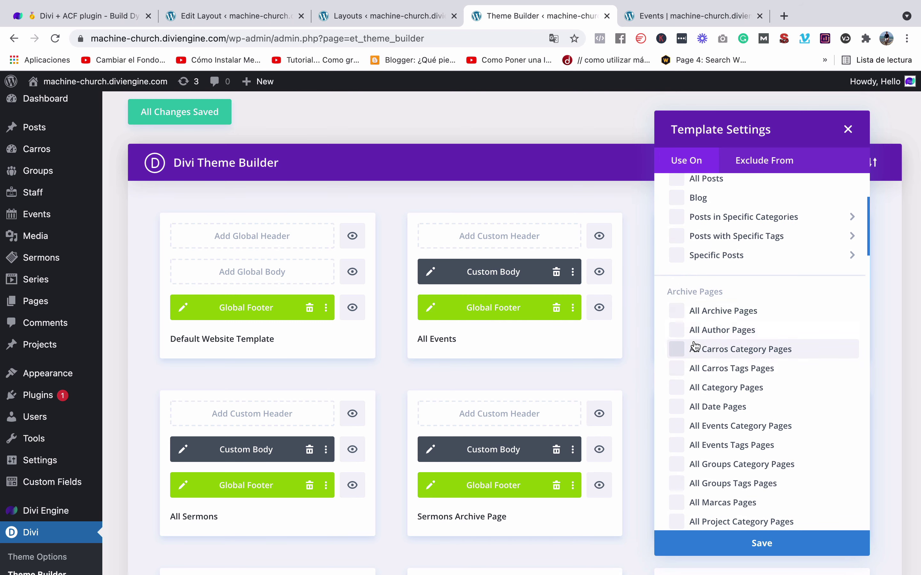
pyautogui.scroll(-15, 696, 316)
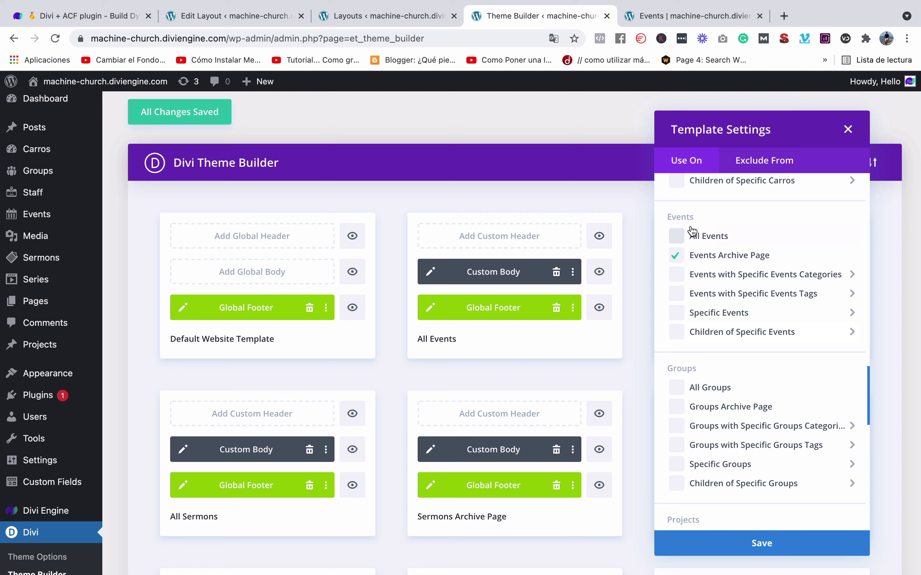
pyautogui.scroll(-3, 697, 214)
pyautogui.moveTo(692, 231)
pyautogui.scroll(-2, 690, 232)
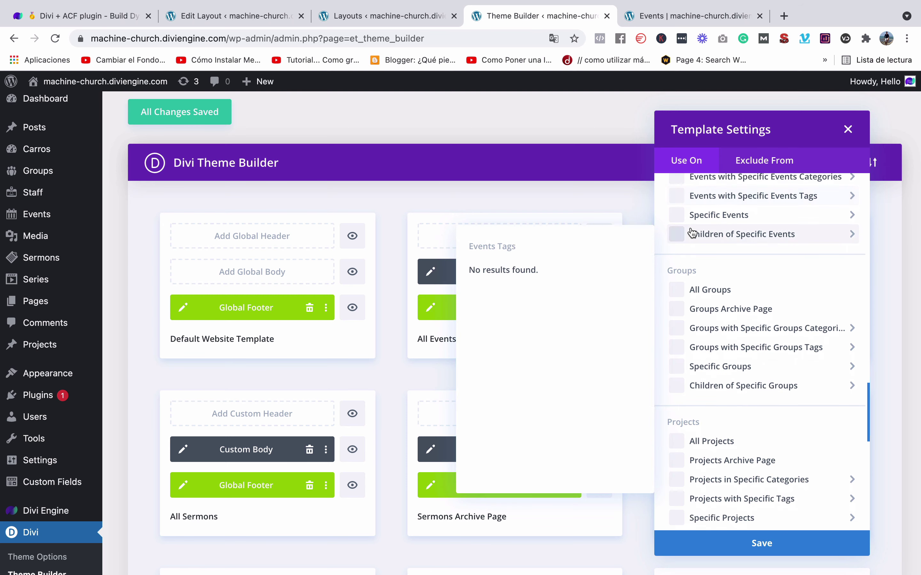
# Check the Events category assignment option and save the Events Archive Page template's settings.
pyautogui.scroll(3, 693, 290)
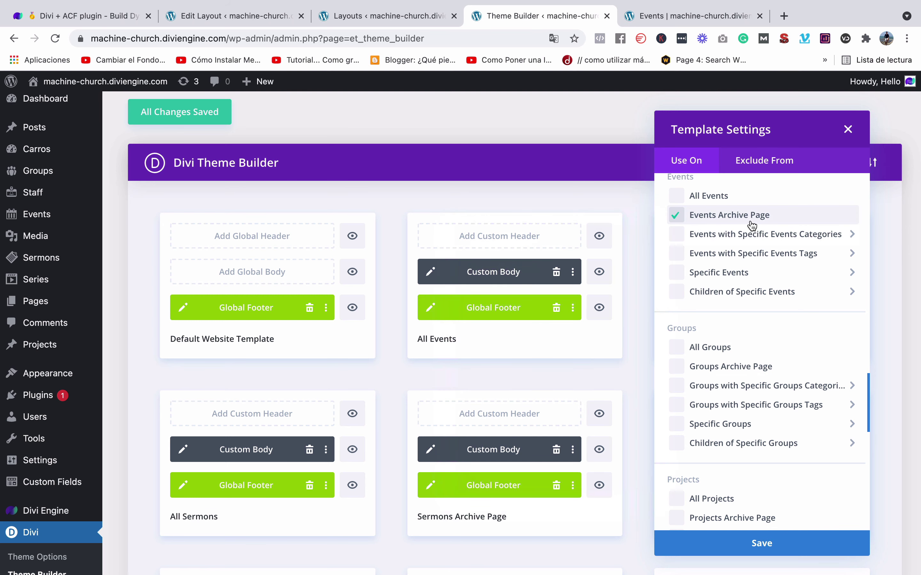
pyautogui.moveTo(757, 234)
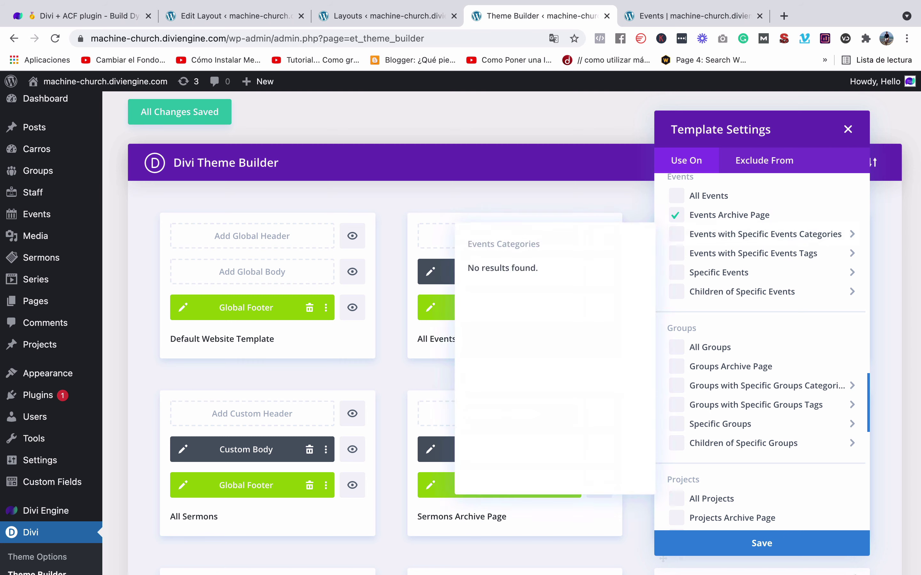
pyautogui.click(830, 541)
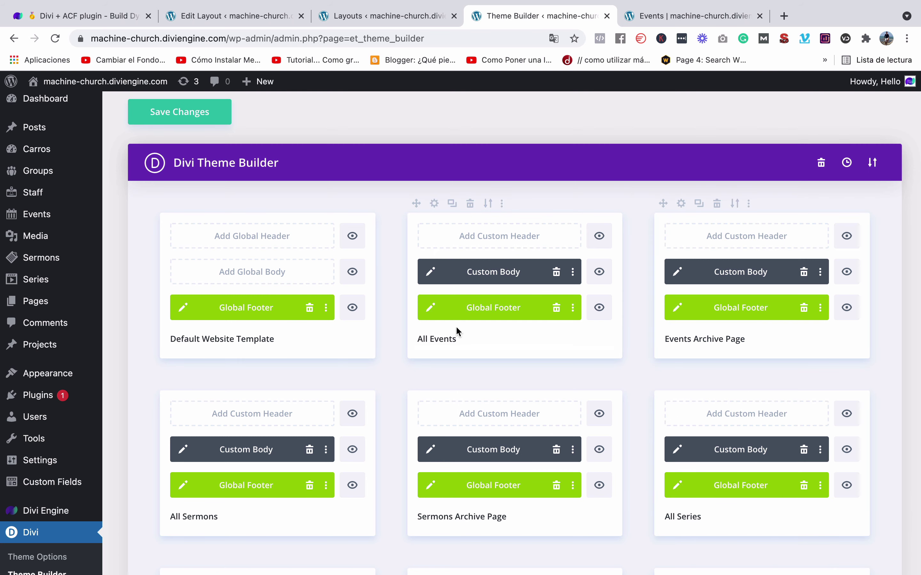
# View the options for adding a global body to the Default Website Template, and dismiss them without choosing one.
pyautogui.scroll(1, 612, 302)
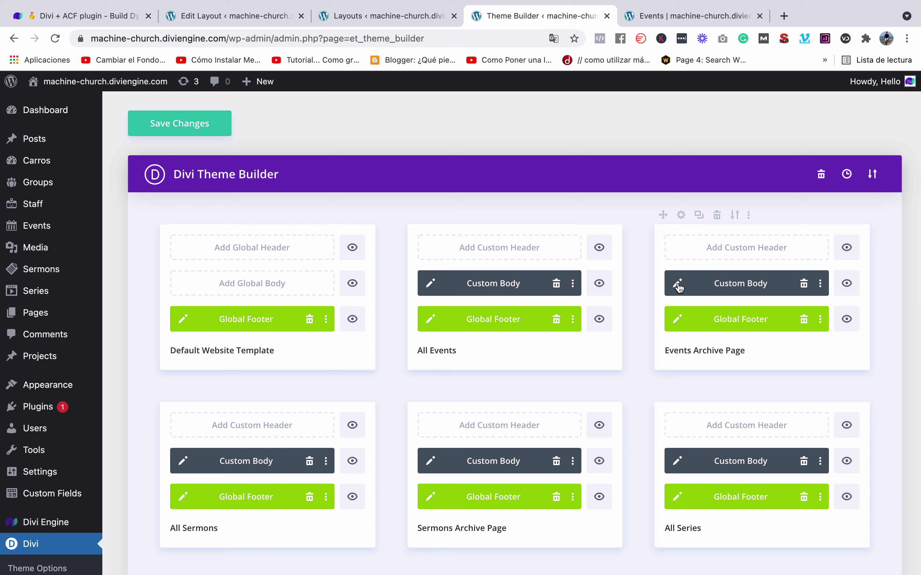
pyautogui.click(270, 293)
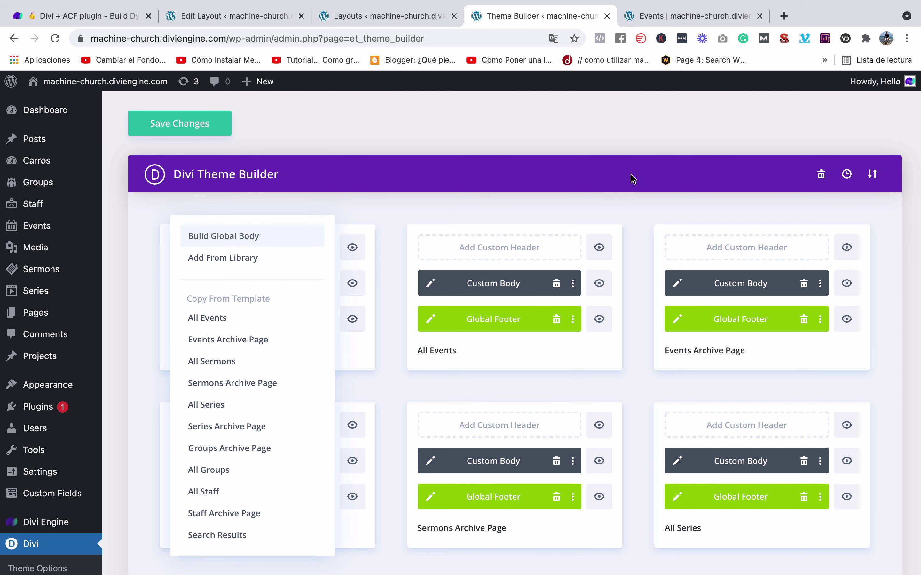
pyautogui.click(685, 179)
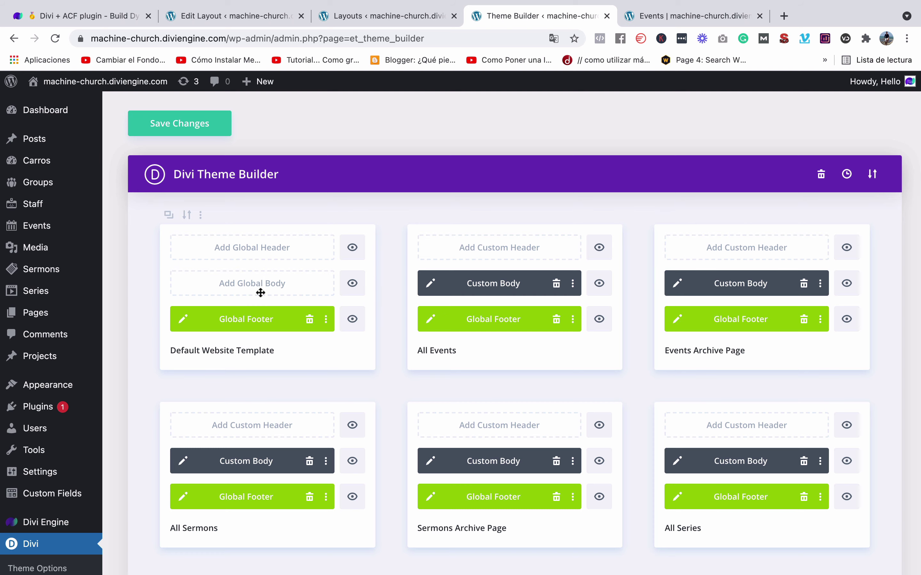
pyautogui.rightClick(684, 288)
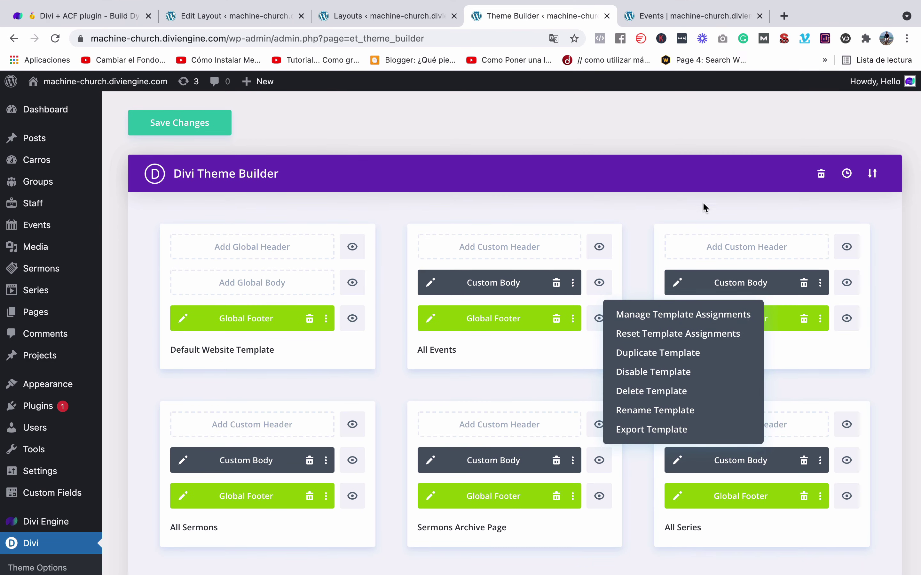
pyautogui.click(702, 203)
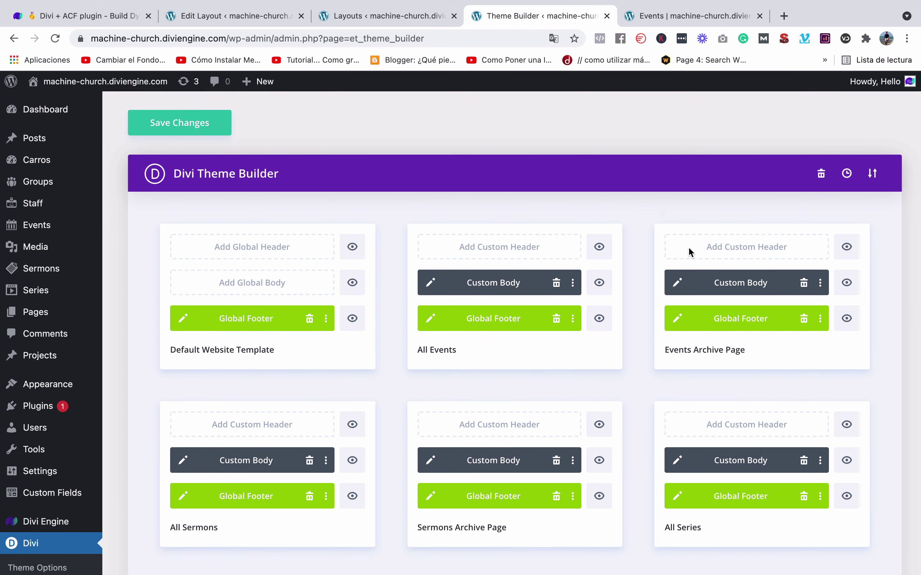
# Open the Events Archive Page template's custom body for editing and view its All Events header section.
pyautogui.click(678, 283)
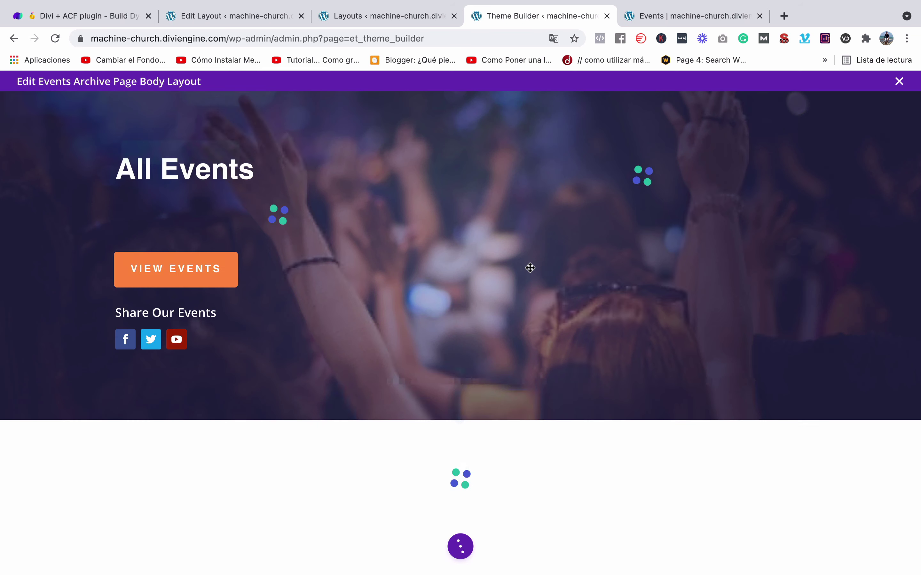
pyautogui.scroll(-1, 538, 311)
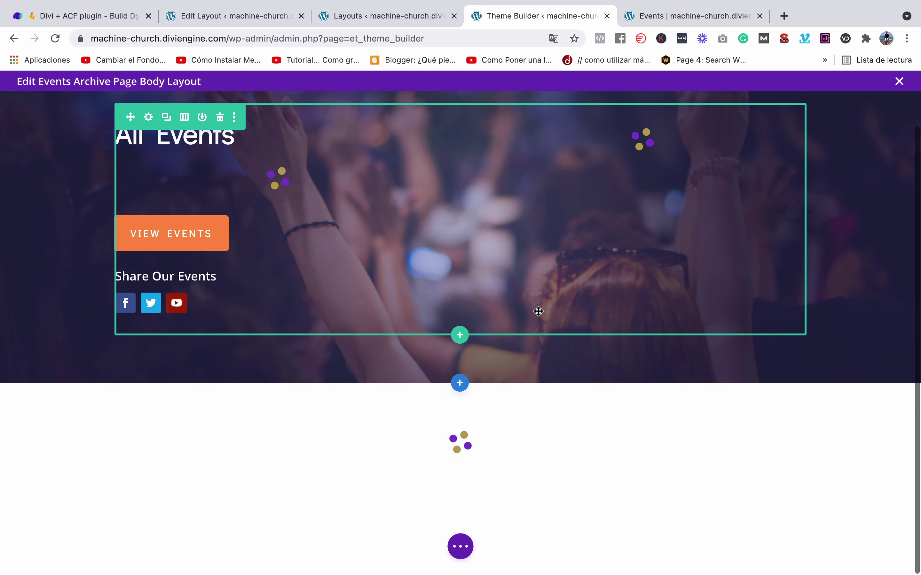
pyautogui.scroll(1, 538, 311)
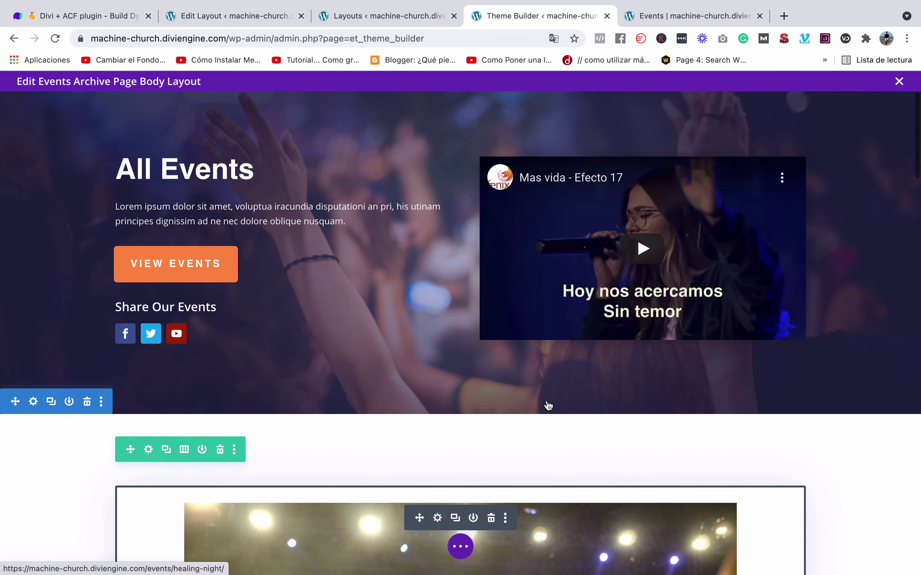
# Show the Events Archive Page body layout in wireframe view, comparing its Header modules with the desktop view.
pyautogui.click(461, 545)
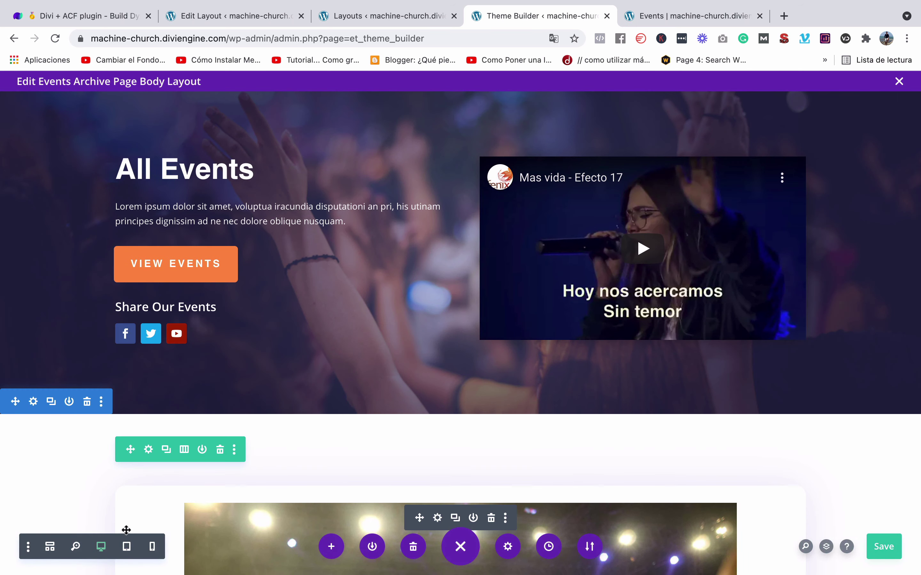
pyautogui.click(50, 546)
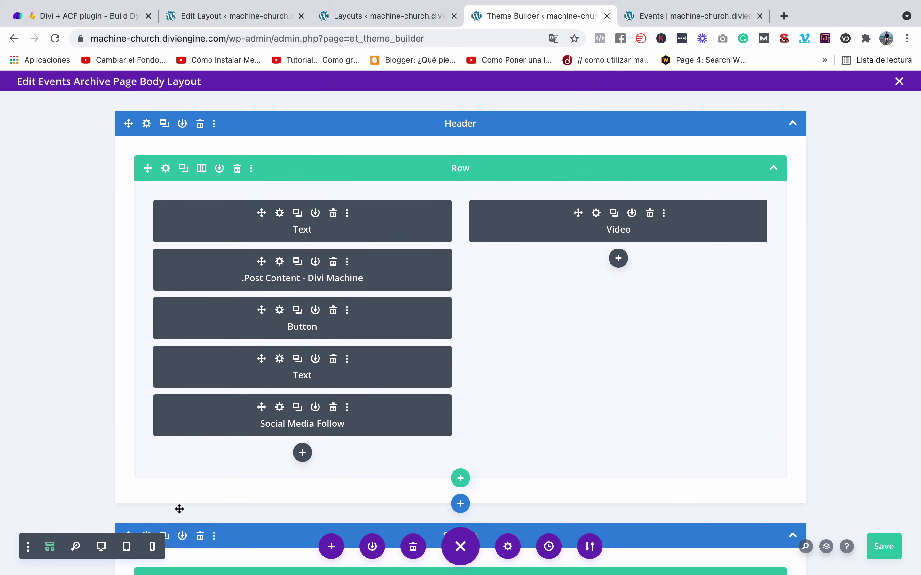
pyautogui.click(101, 547)
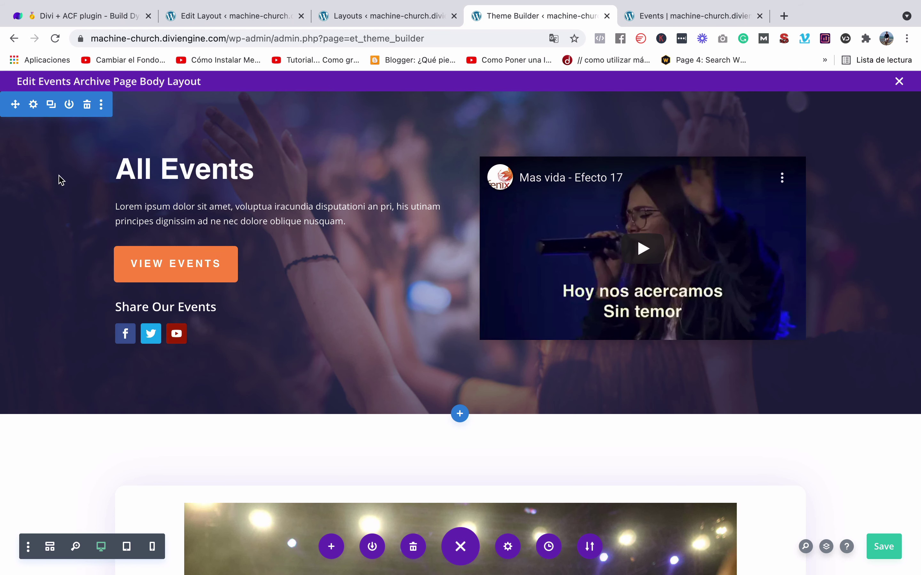
pyautogui.click(49, 547)
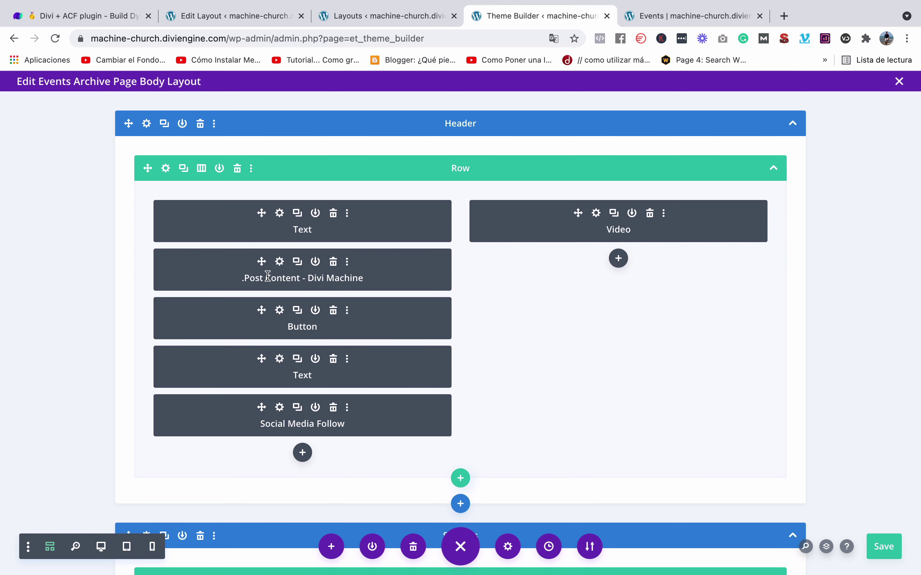
# Compare the Header section's Post Content, Button, Text and Social Media Follow modules between the desktop and wireframe views.
pyautogui.click(105, 547)
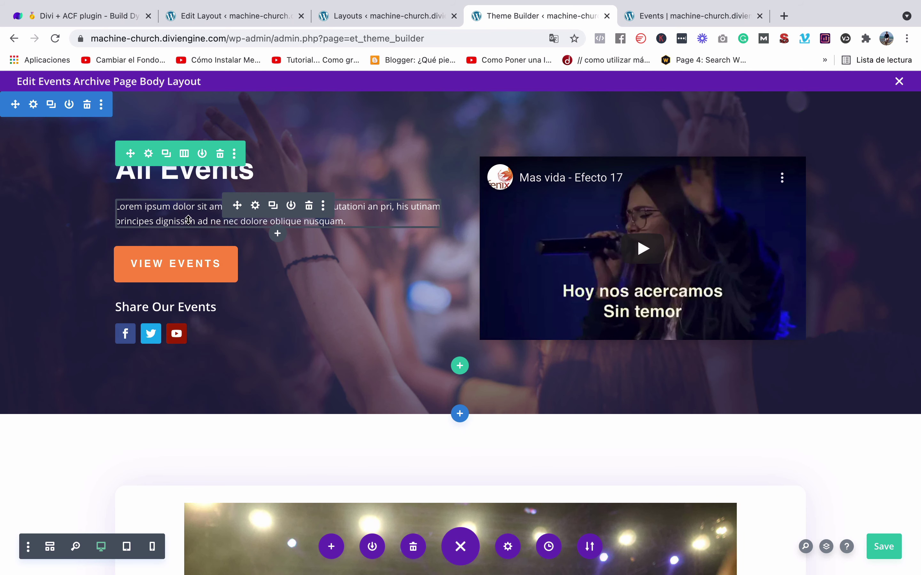
pyautogui.click(50, 547)
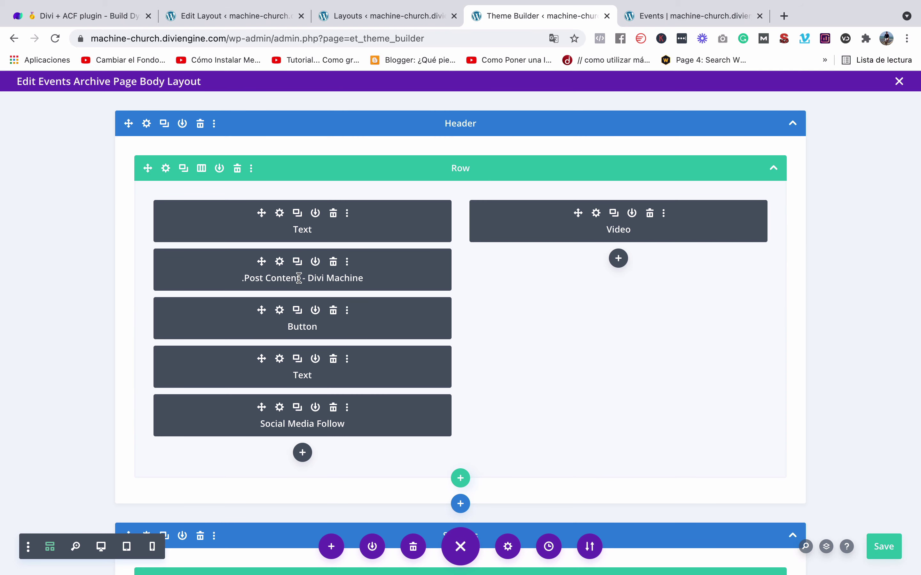
pyautogui.scroll(-3, 330, 293)
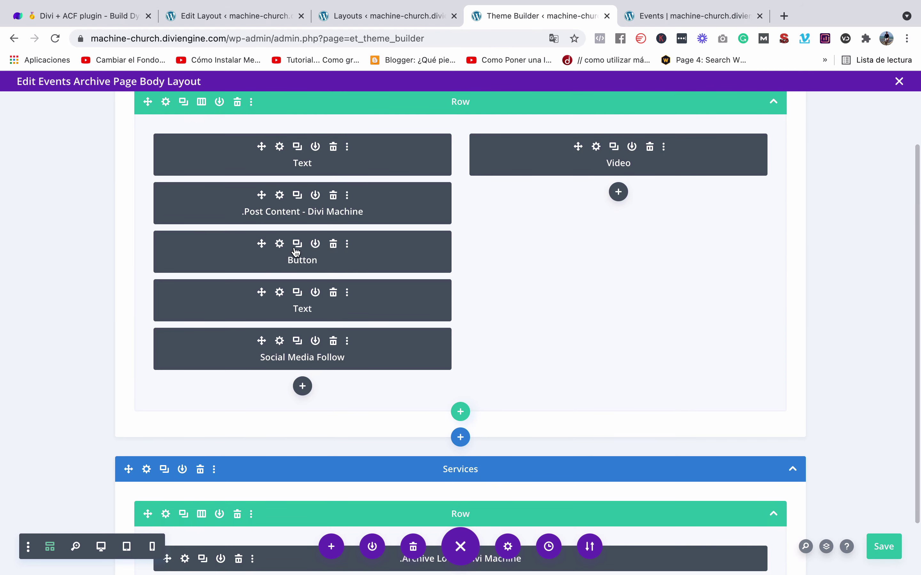
pyautogui.scroll(2, 319, 230)
pyautogui.scroll(-1, 340, 261)
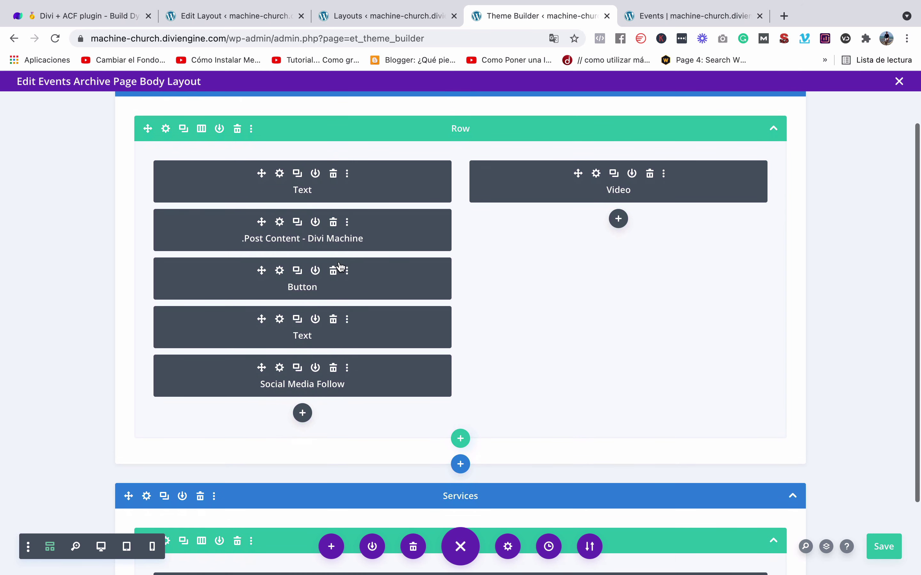
pyautogui.scroll(-2, 350, 234)
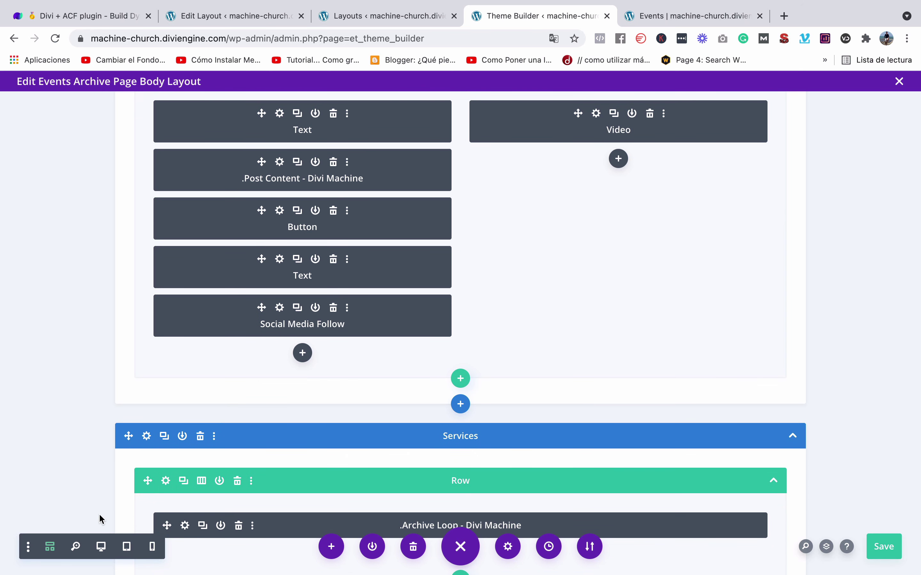
# Examine the All Events header and the event cards below it in desktop view.
pyautogui.click(104, 548)
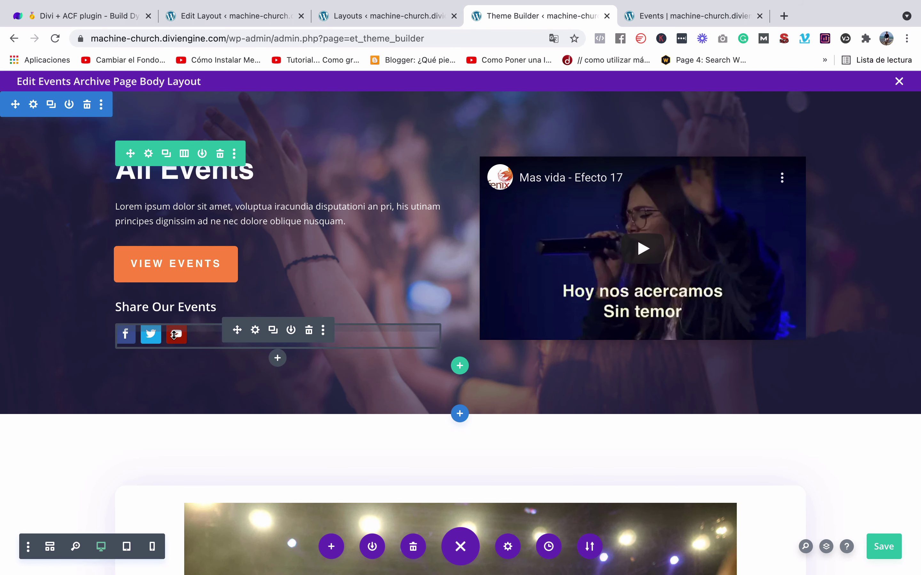
pyautogui.scroll(-3, 641, 236)
pyautogui.scroll(3, 641, 314)
pyautogui.scroll(-3, 278, 205)
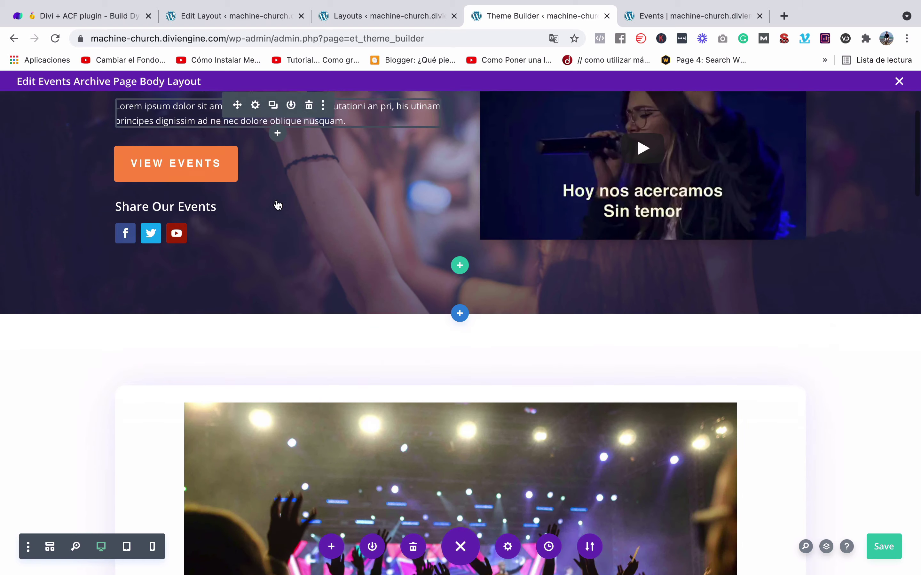
pyautogui.scroll(-5, 278, 206)
pyautogui.scroll(8, 278, 206)
pyautogui.scroll(-2, 278, 205)
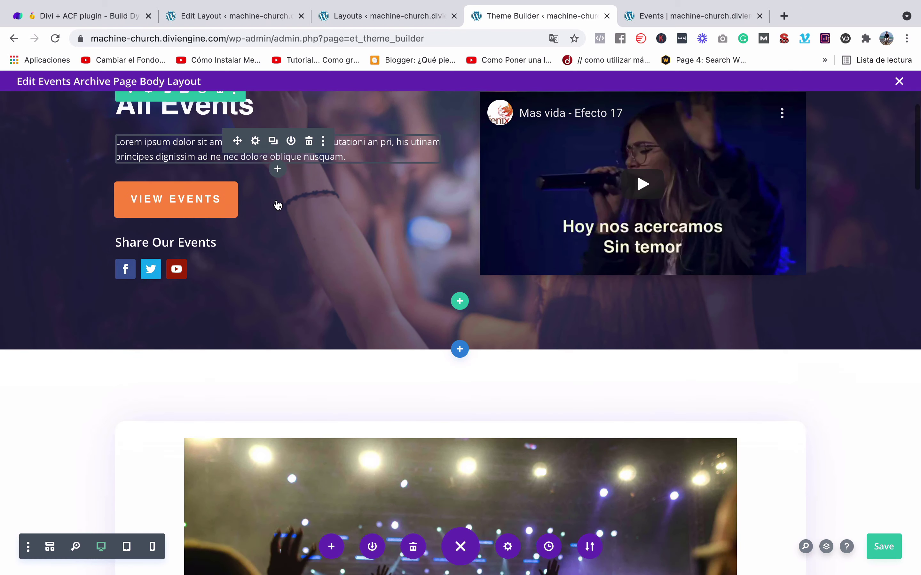
pyautogui.scroll(-8, 278, 206)
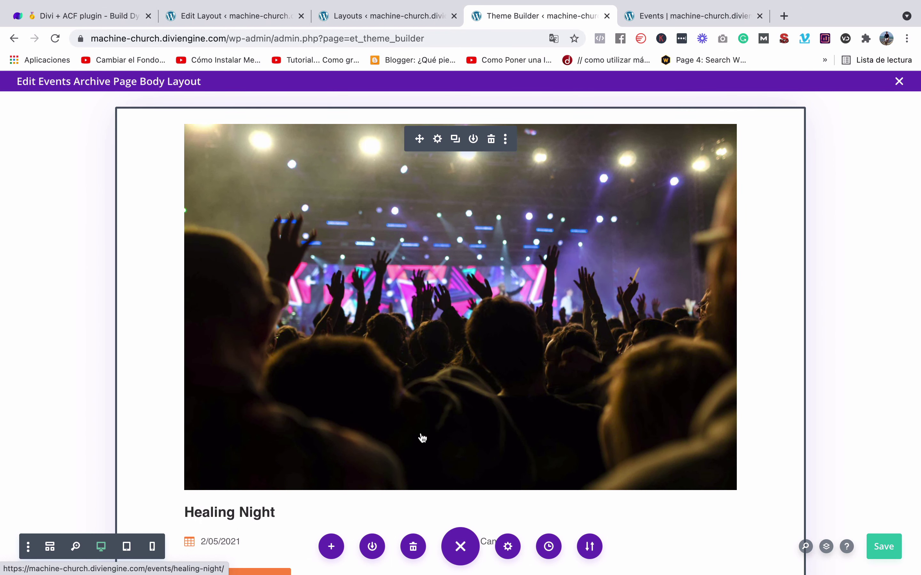
pyautogui.scroll(-20, 331, 399)
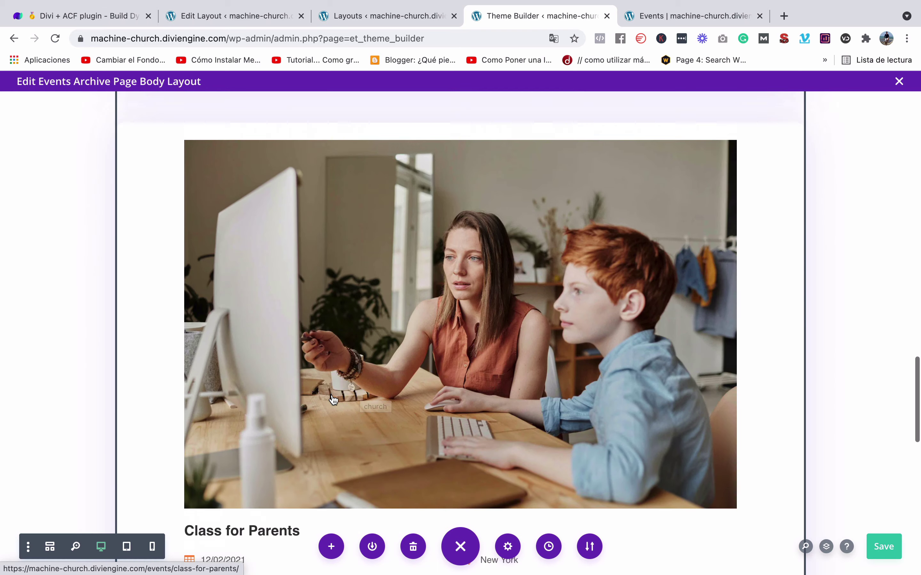
pyautogui.scroll(16, 339, 392)
# In wireframe view, insert another .Archive Loop - Divi Machine module below the existing one in the Services row.
pyautogui.click(50, 548)
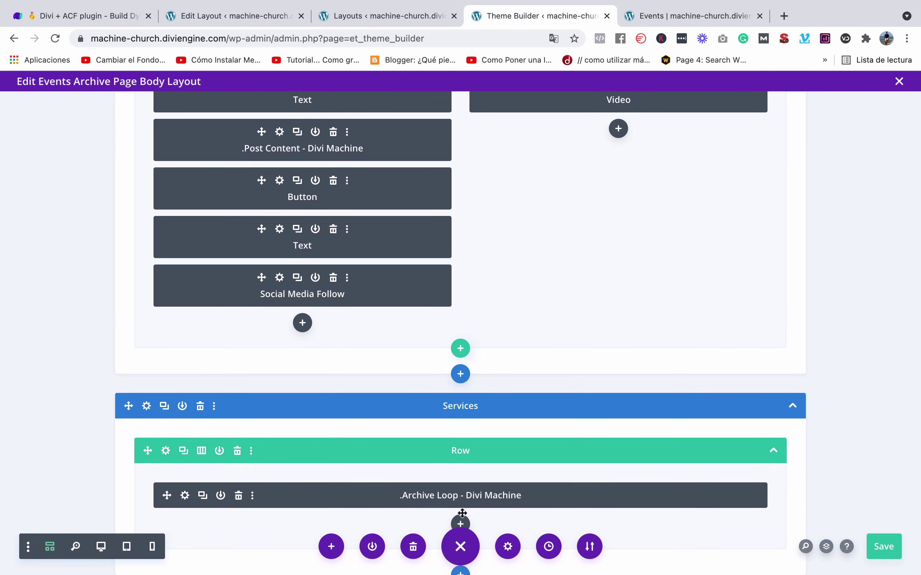
pyautogui.click(461, 523)
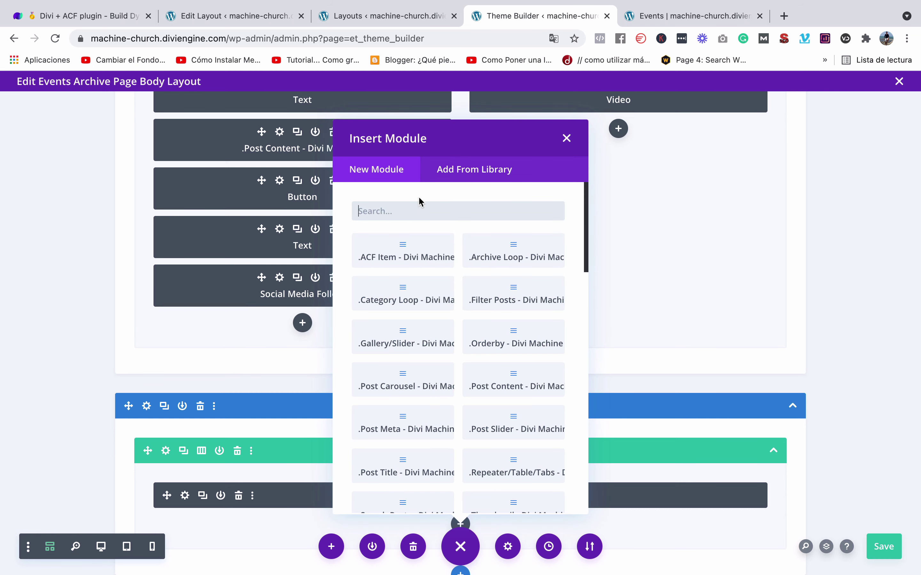
pyautogui.write('archi')
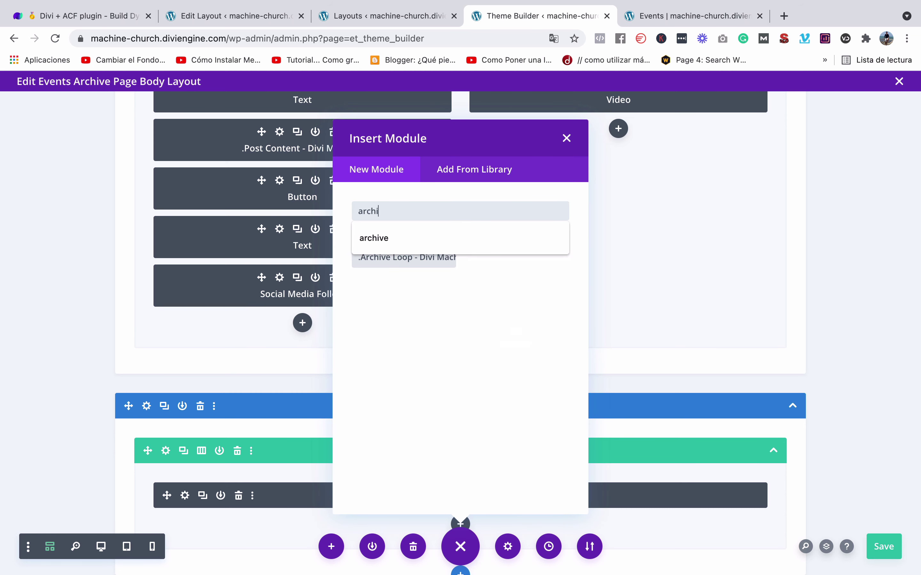
pyautogui.click(402, 263)
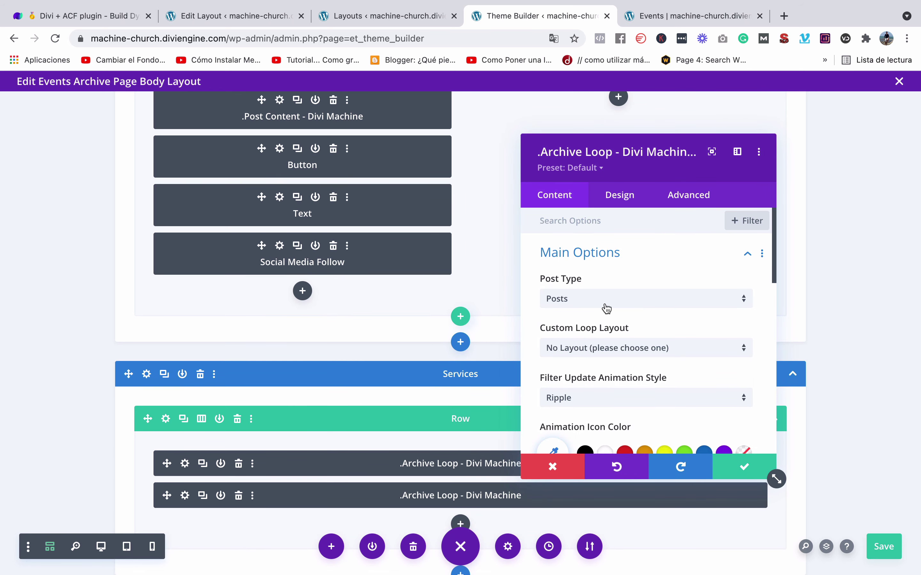
# Set the new Archive Loop module's Post Type to Events.
pyautogui.scroll(-2, 628, 348)
pyautogui.scroll(2, 627, 343)
pyautogui.moveTo(689, 161); pyautogui.dragTo(689, 130)
pyautogui.scroll(-2, 633, 317)
pyautogui.scroll(2, 633, 317)
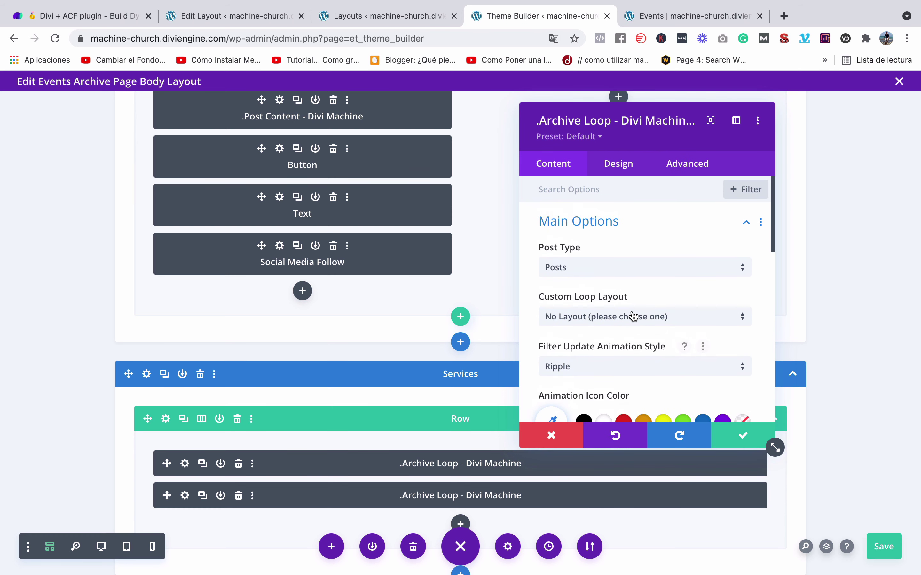
pyautogui.click(573, 266)
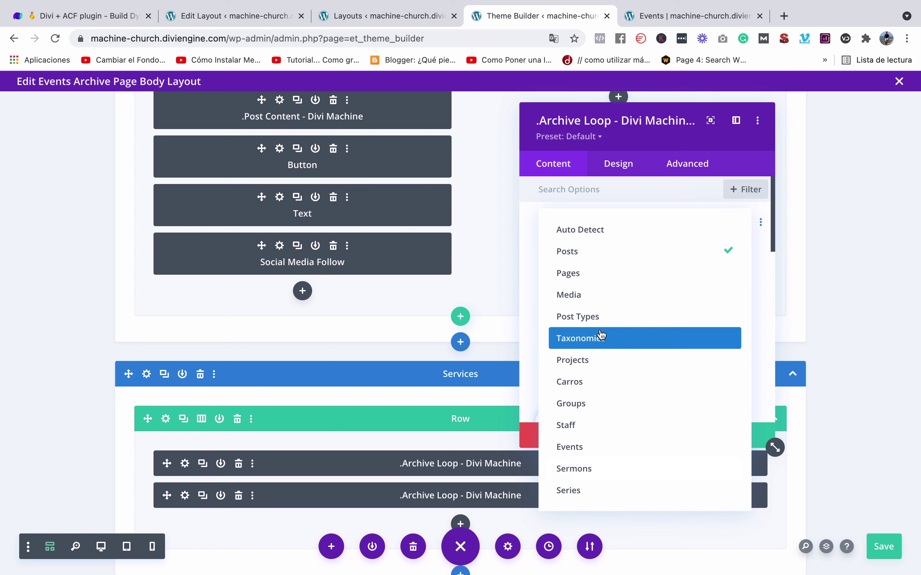
pyautogui.click(606, 448)
pyautogui.scroll(-2, 579, 271)
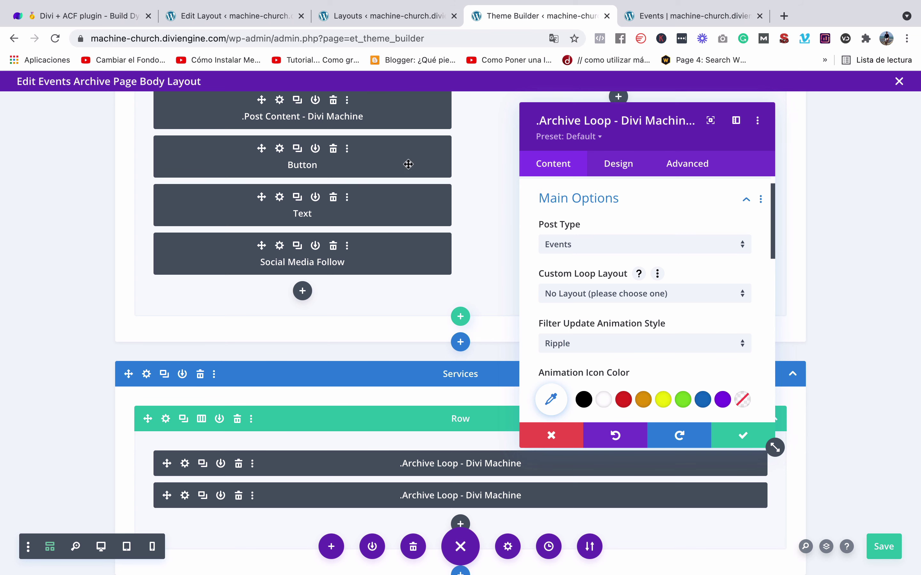
# Check the saved layouts in the Divi Library and set the module's Custom Loop Layout to Loop de eventos.
pyautogui.click(389, 18)
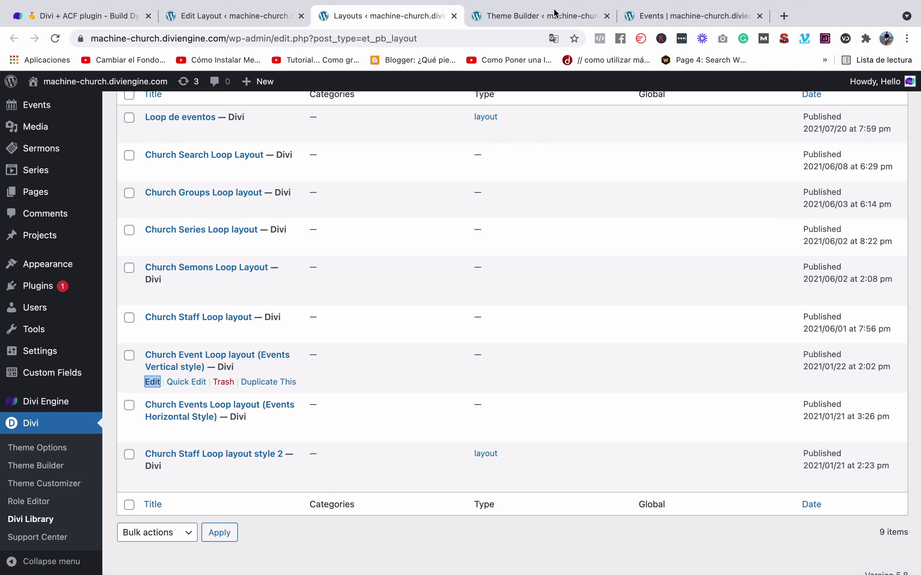
pyautogui.click(544, 17)
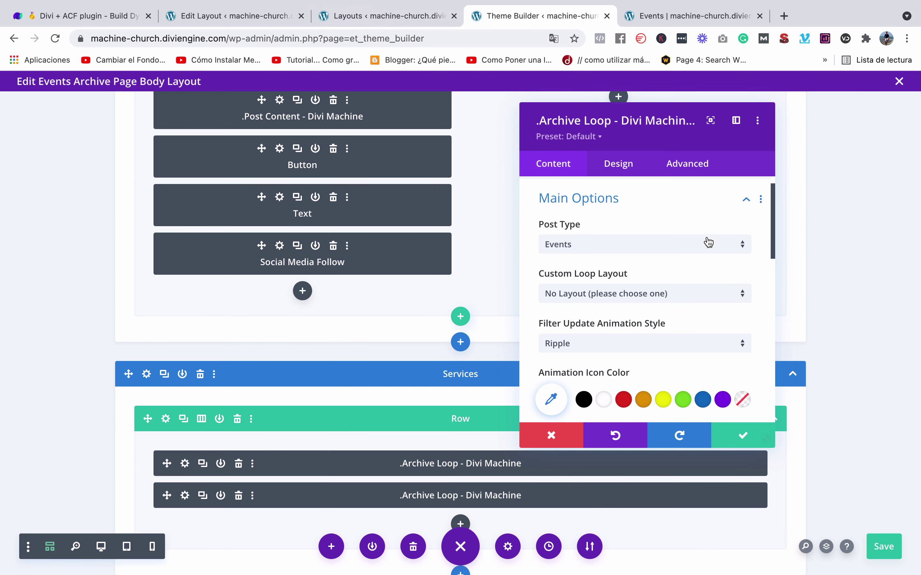
pyautogui.click(657, 294)
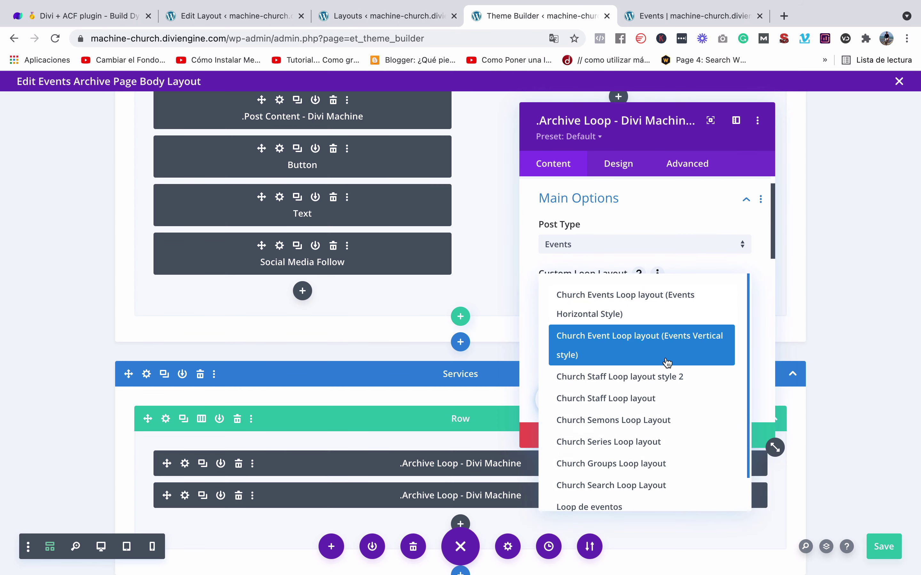
pyautogui.scroll(-2, 667, 362)
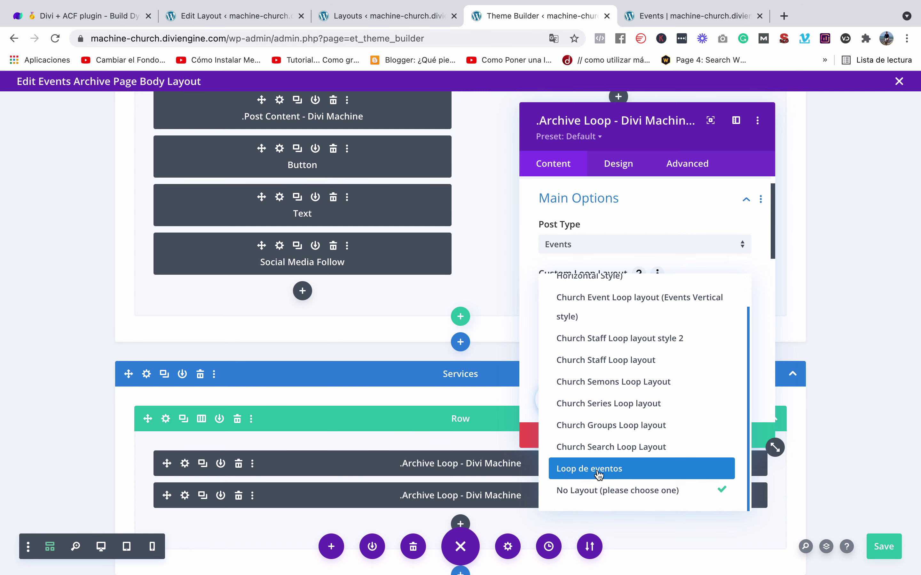
pyautogui.click(647, 471)
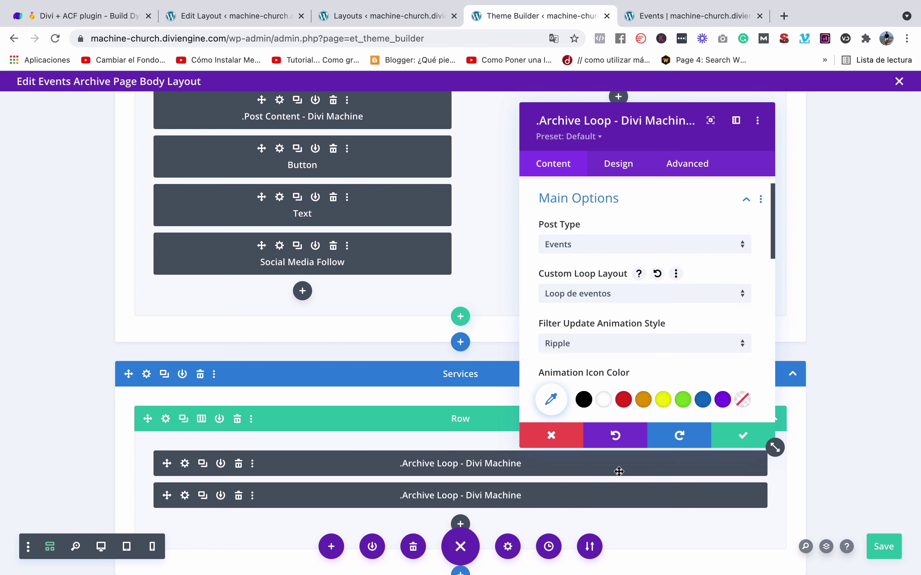
# Review the Archive Loop module's remaining Main Options, its Loop Options and its Element Options.
pyautogui.scroll(-7, 633, 326)
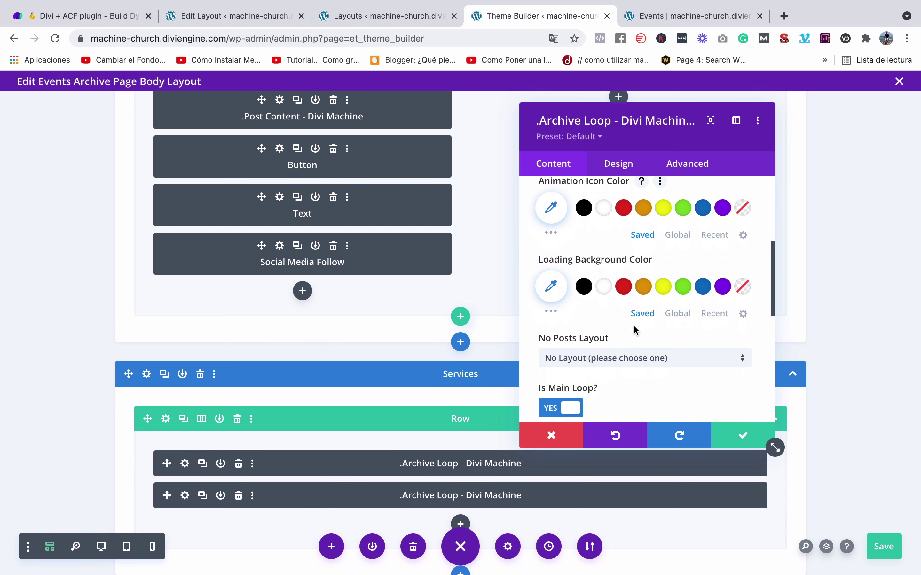
pyautogui.scroll(-2, 635, 330)
pyautogui.scroll(1, 635, 331)
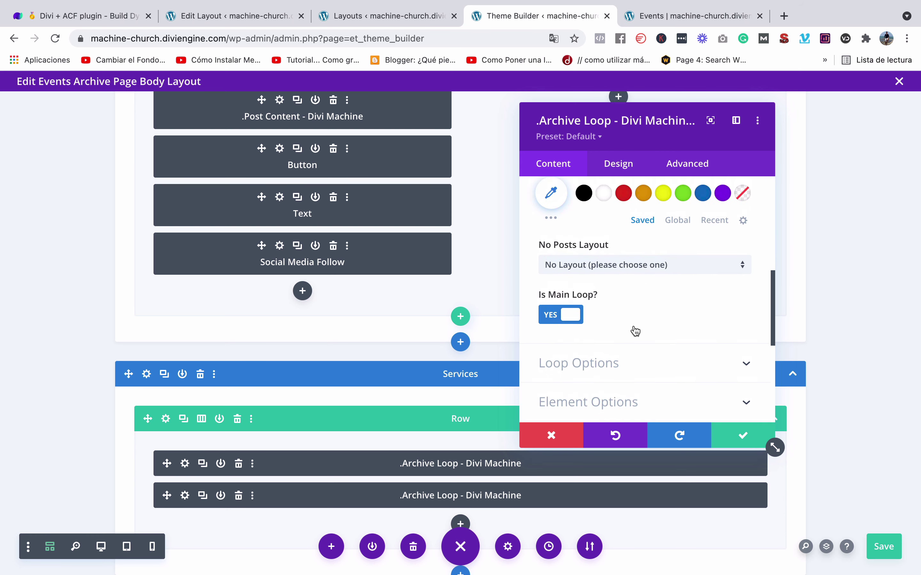
pyautogui.scroll(-1, 633, 330)
pyautogui.click(630, 345)
pyautogui.scroll(1, 630, 345)
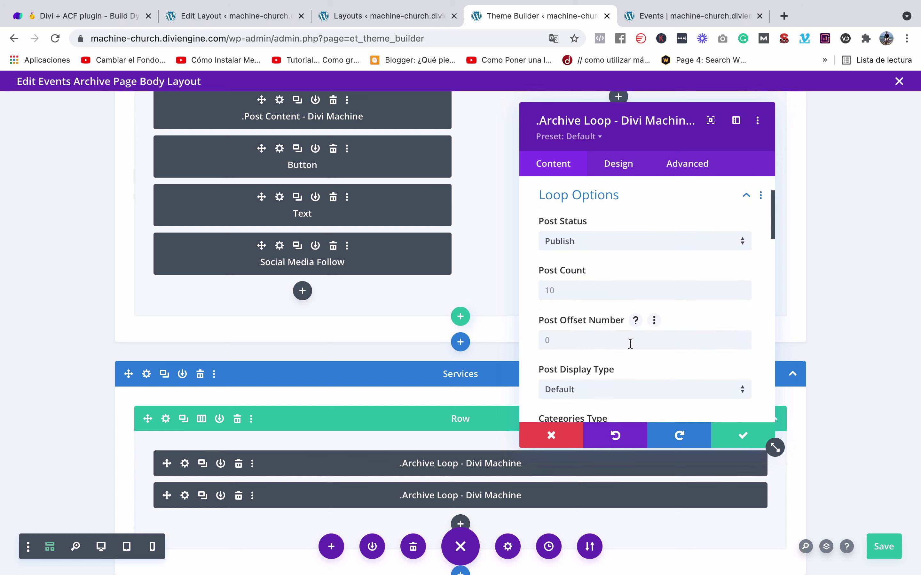
pyautogui.scroll(-3, 630, 345)
pyautogui.scroll(-10, 630, 344)
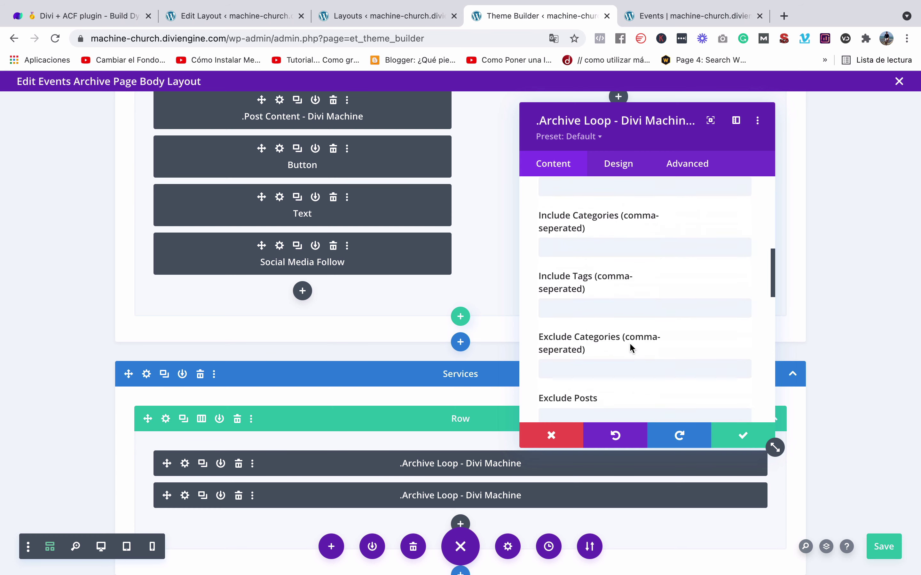
pyautogui.scroll(-10, 629, 343)
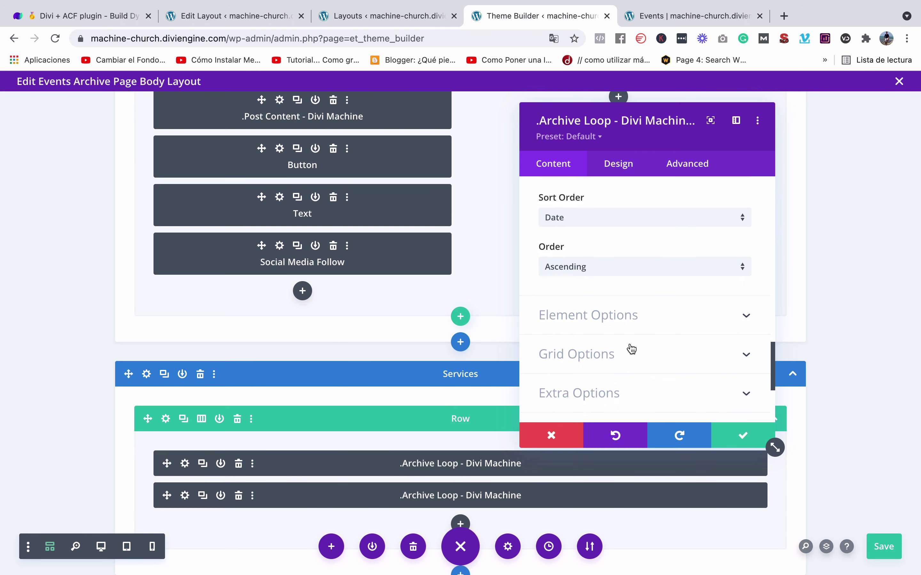
pyautogui.scroll(-3, 643, 272)
pyautogui.scroll(3, 643, 266)
pyautogui.click(643, 263)
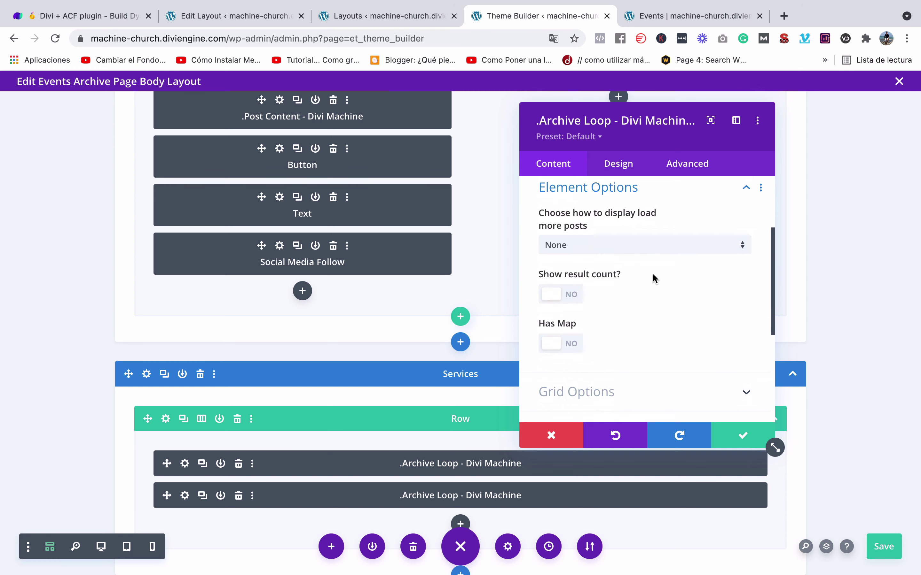
pyautogui.scroll(-5, 652, 273)
# Show the Archive Loop module's Grid Options and view the choices available for Grid Style.
pyautogui.click(644, 211)
pyautogui.scroll(-1, 639, 302)
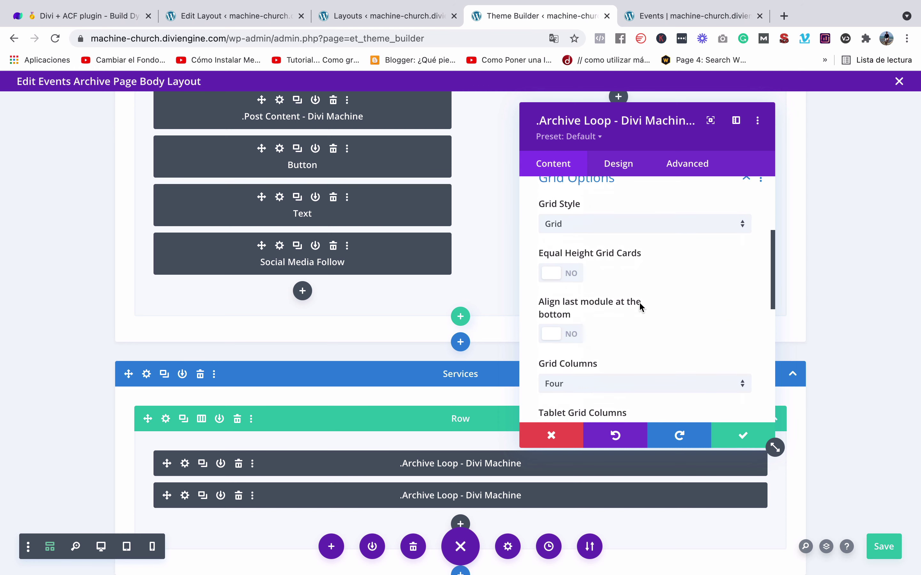
pyautogui.click(600, 223)
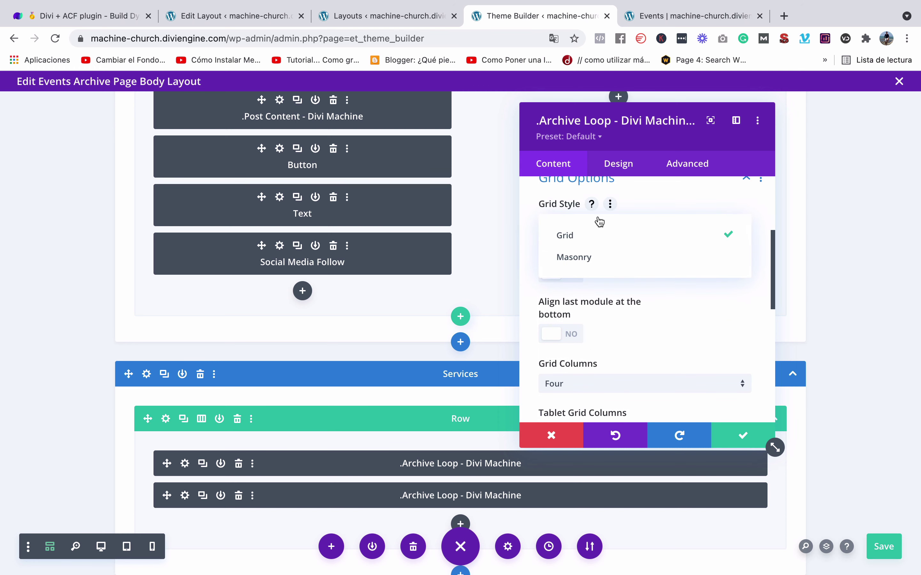
pyautogui.click(647, 206)
pyautogui.click(651, 191)
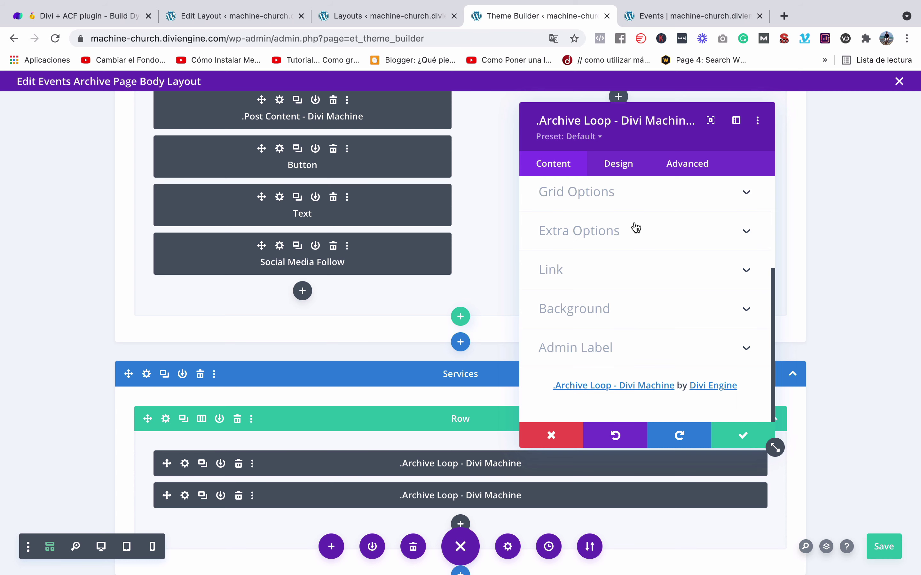
pyautogui.click(638, 244)
pyautogui.scroll(3, 628, 259)
pyautogui.click(629, 262)
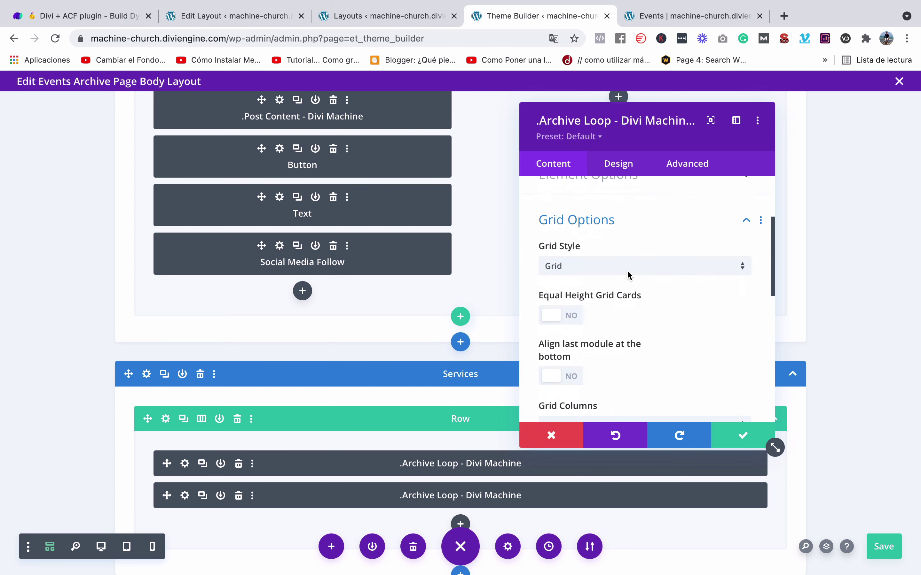
pyautogui.scroll(-1, 628, 275)
pyautogui.click(622, 244)
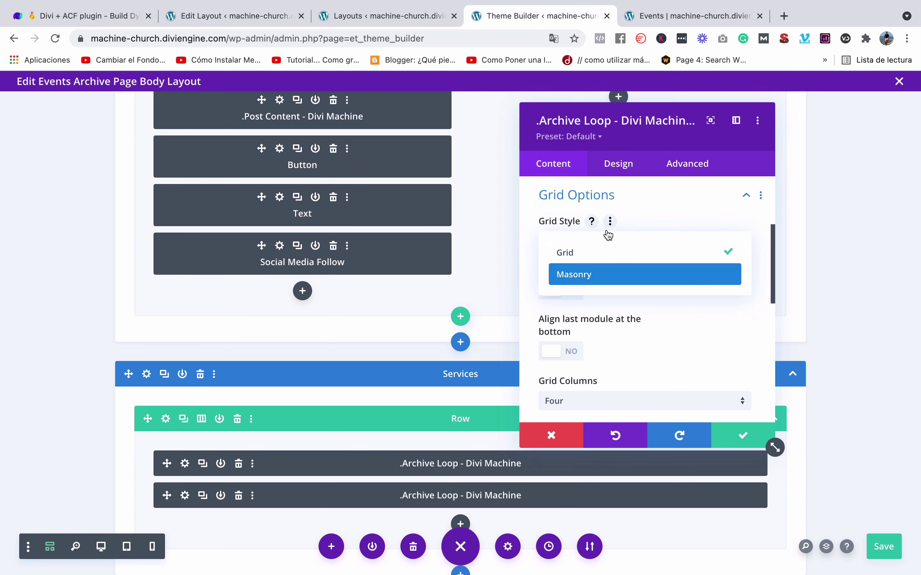
# Check the card grid on the live Events page and view the module's desktop, tablet and mobile grid column settings.
pyautogui.click(679, 17)
pyautogui.scroll(-6, 520, 390)
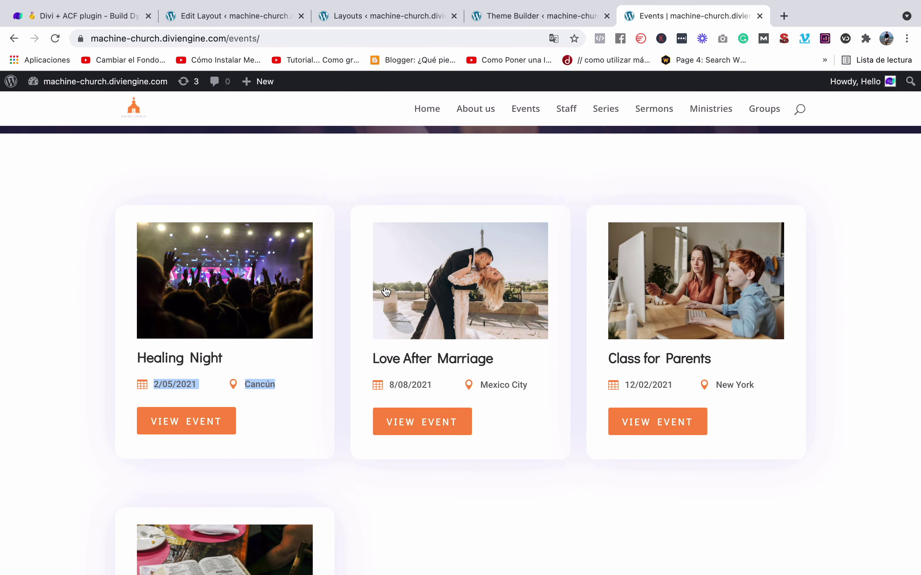
pyautogui.click(548, 17)
pyautogui.click(677, 305)
pyautogui.scroll(-5, 639, 312)
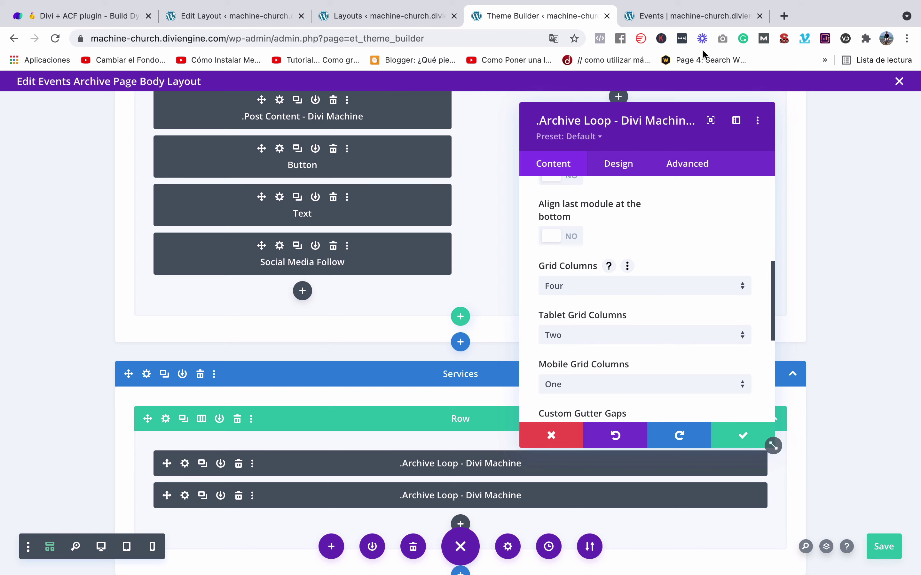
# Compare the live Events page's card layout with the choices available for Grid Columns, without picking a new one.
pyautogui.click(704, 22)
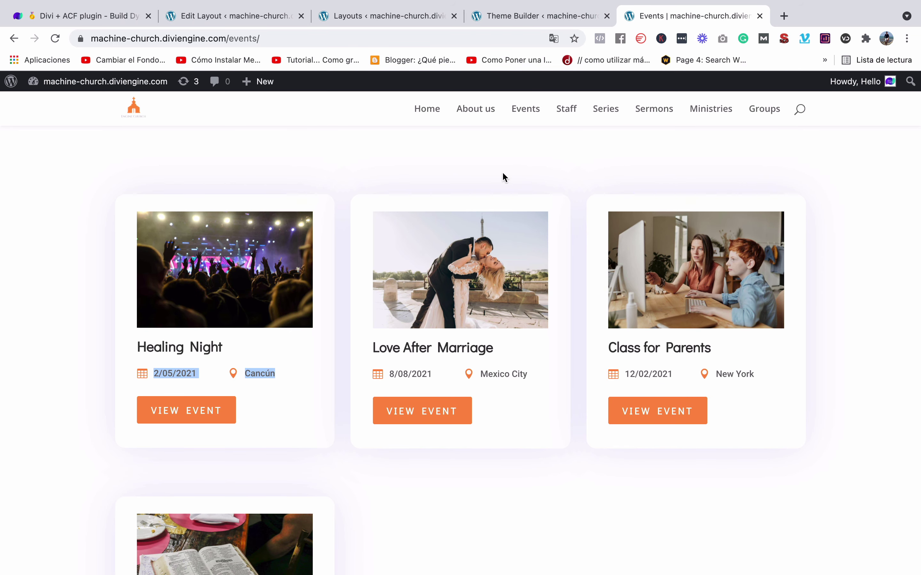
pyautogui.click(570, 26)
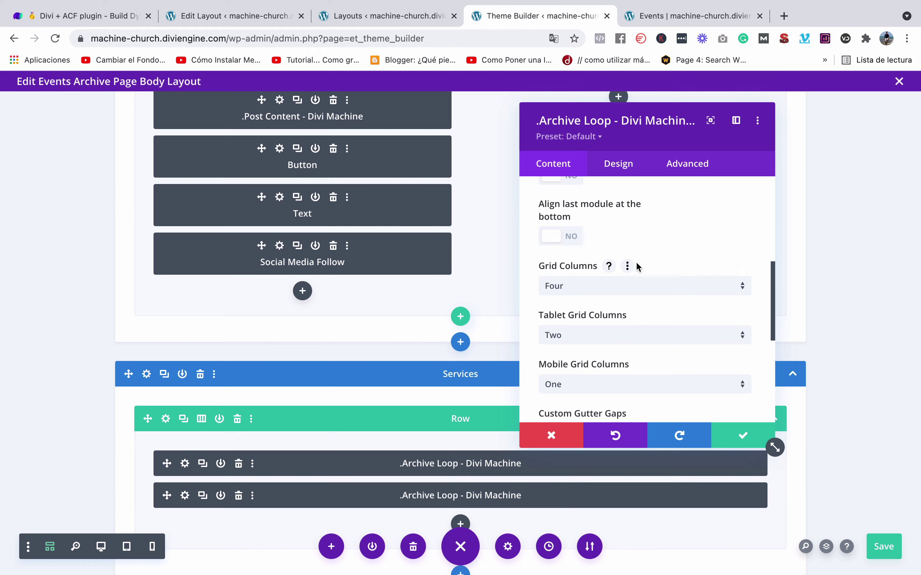
pyautogui.scroll(2, 637, 264)
pyautogui.scroll(2, 637, 299)
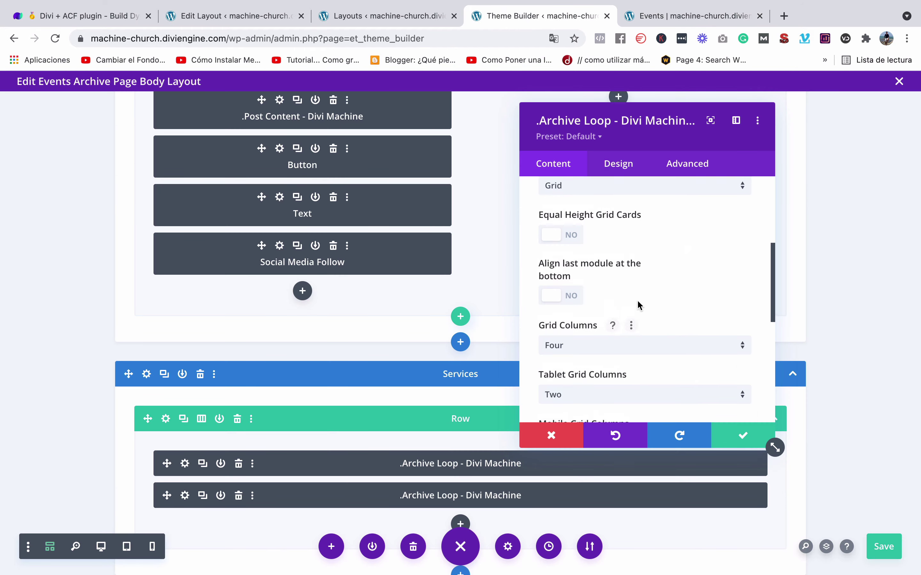
pyautogui.click(627, 352)
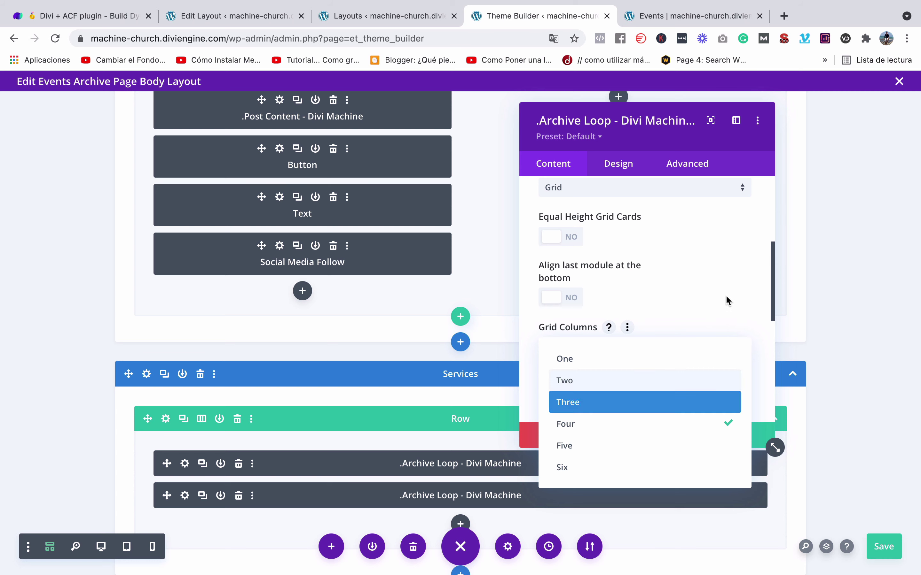
pyautogui.click(729, 269)
pyautogui.scroll(-2, 649, 335)
pyautogui.scroll(-2, 650, 335)
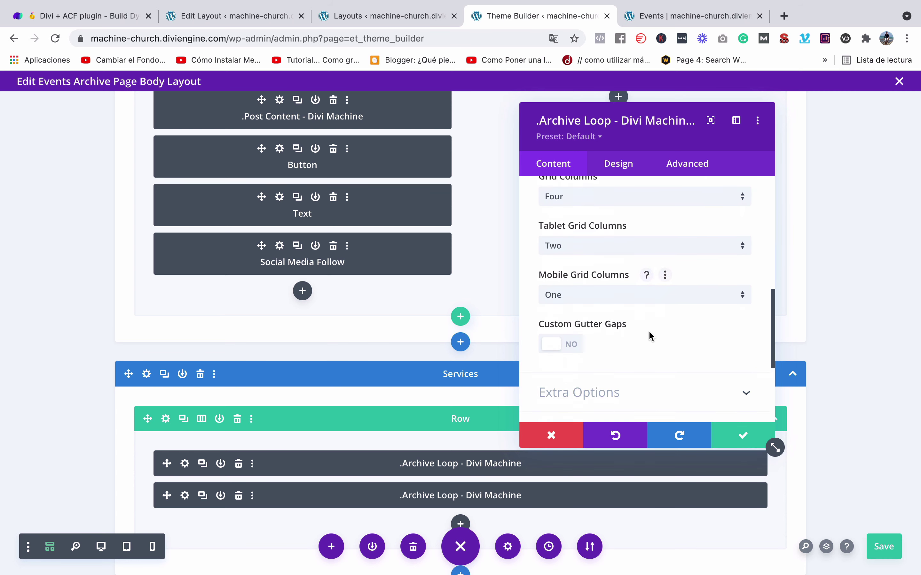
# Set the Archive Loop module's Grid Columns to Three.
pyautogui.scroll(4, 606, 216)
pyautogui.click(600, 337)
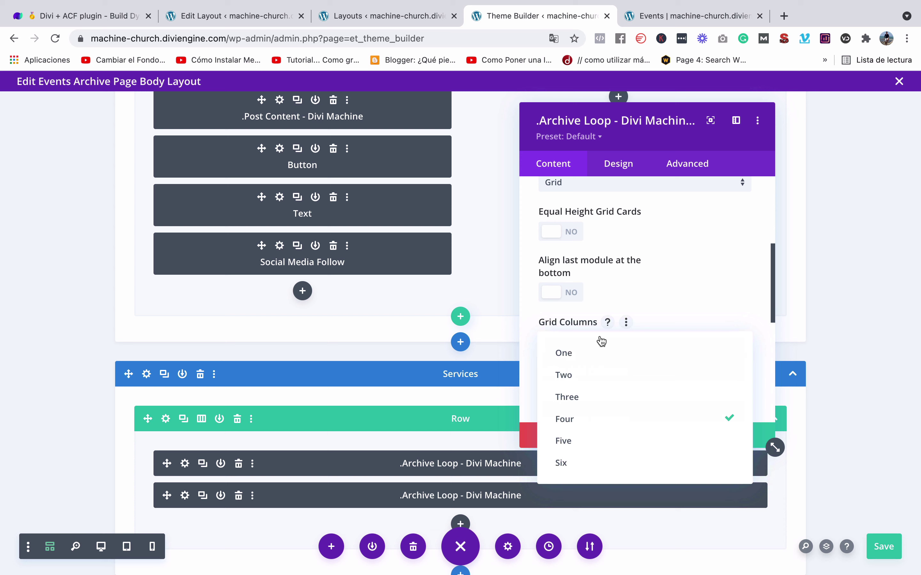
pyautogui.click(608, 394)
pyautogui.scroll(-4, 657, 315)
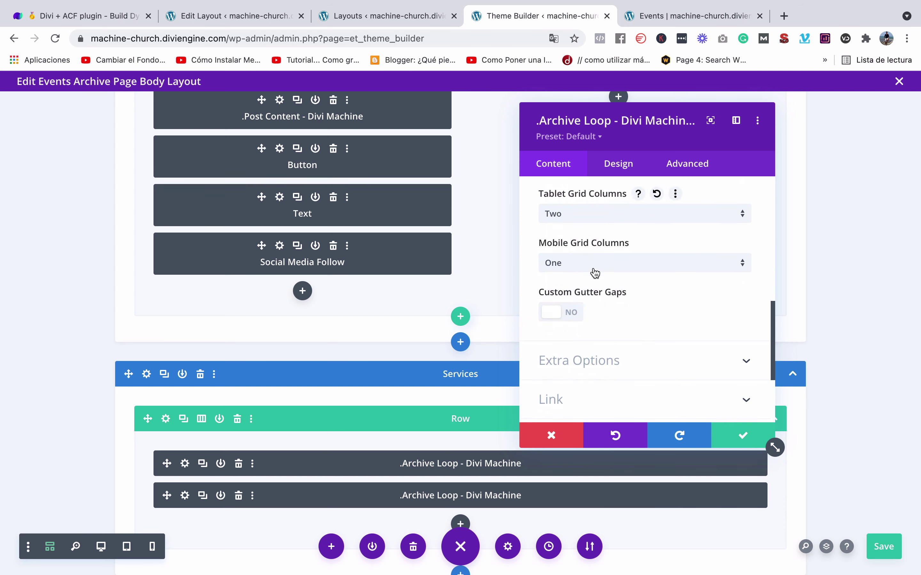
# Switch Custom Gutter Gaps on to view the Gutter Row Gap and Gutter Column Gap settings, and switch it off again.
pyautogui.scroll(-1, 618, 304)
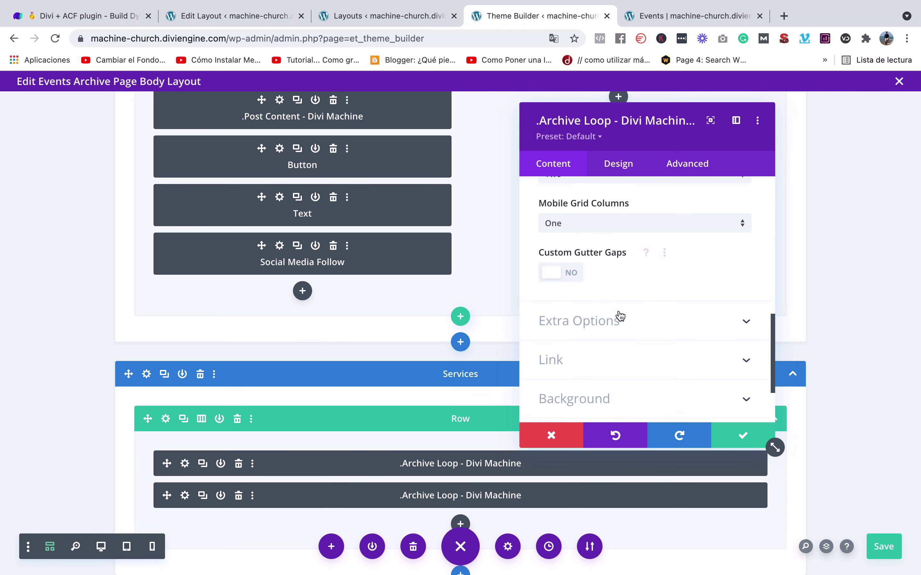
pyautogui.click(565, 274)
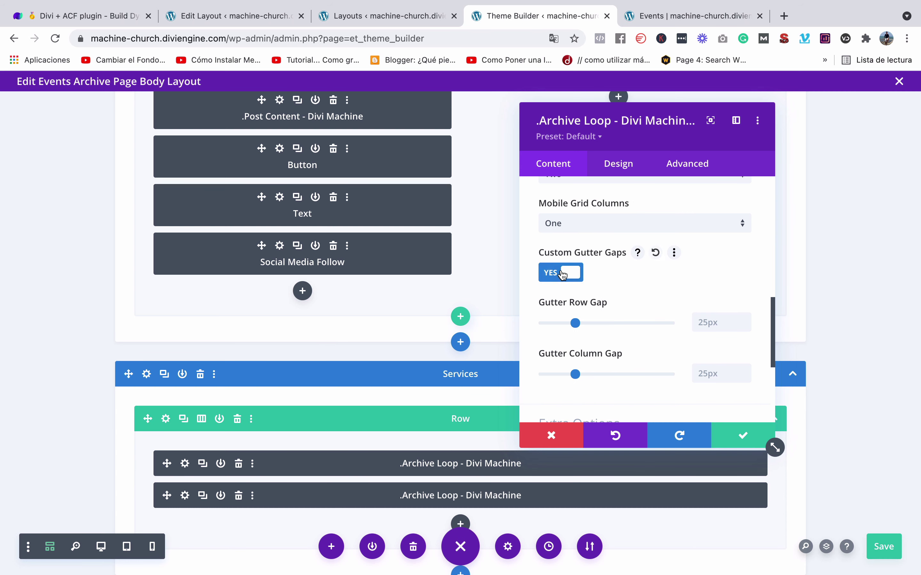
pyautogui.scroll(-2, 641, 305)
pyautogui.scroll(1, 641, 305)
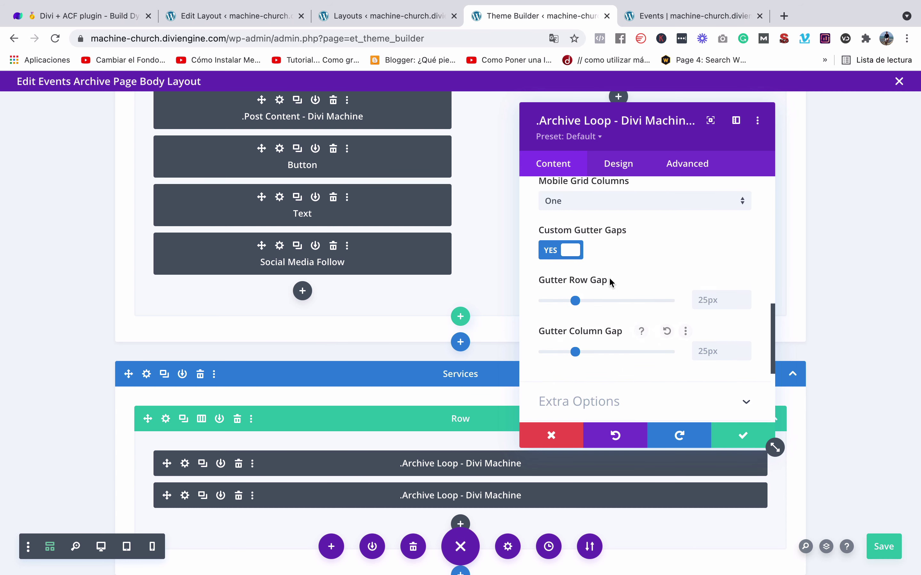
pyautogui.click(570, 254)
# Show the module's Extra Options with Link each layout to single page, and check the event cards on the live Events page.
pyautogui.click(623, 263)
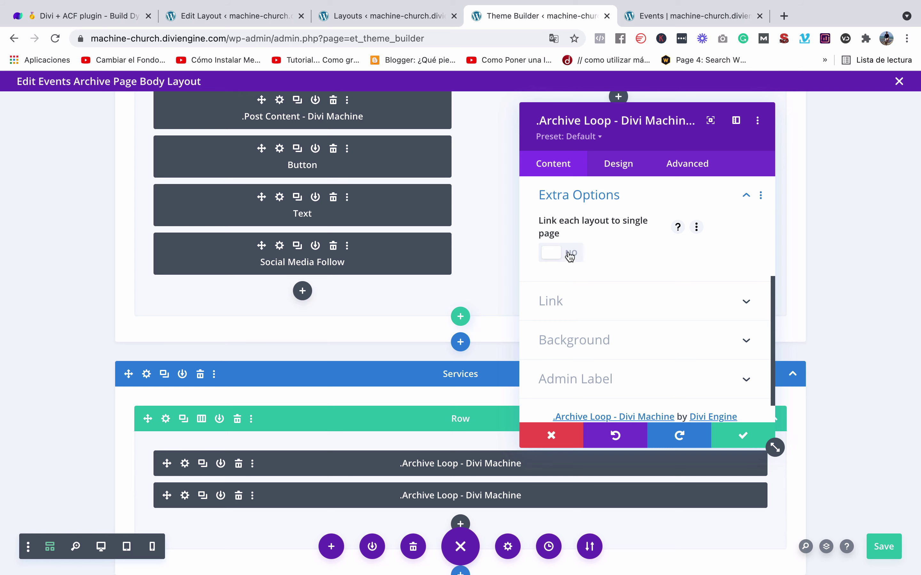
pyautogui.click(715, 18)
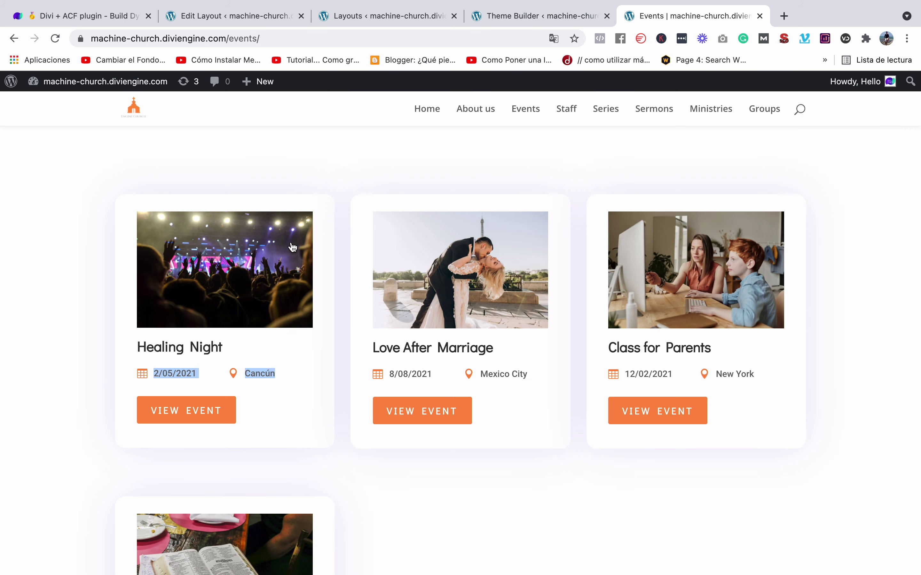
pyautogui.click(509, 17)
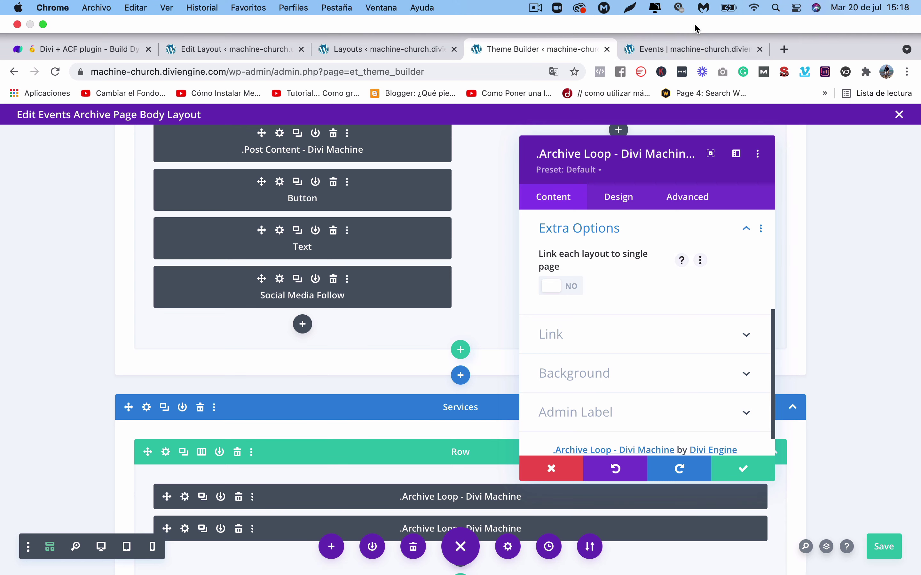
pyautogui.click(697, 12)
pyautogui.scroll(-2, 352, 331)
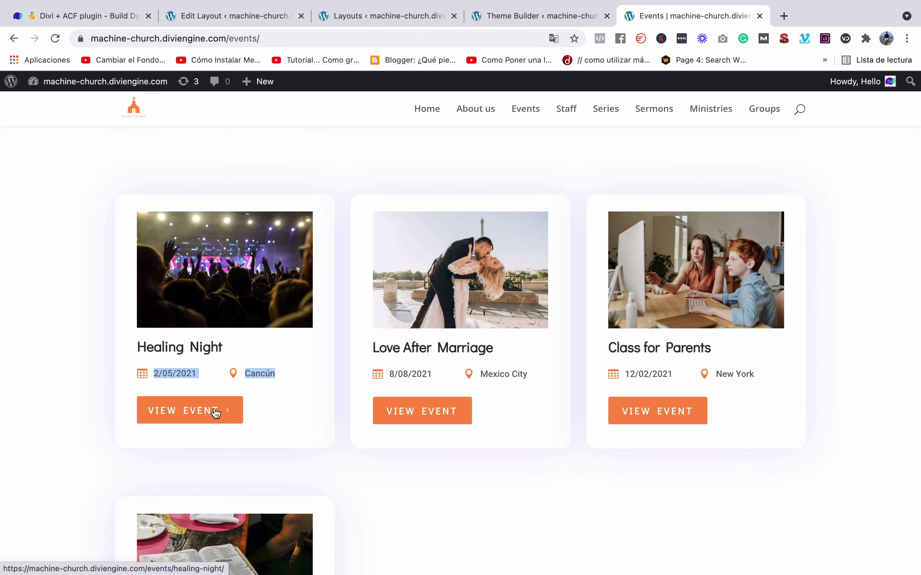
# Open the Healing Night event's single page in a new tab, review it, and return to the Theme Builder.
pyautogui.rightClick(201, 275)
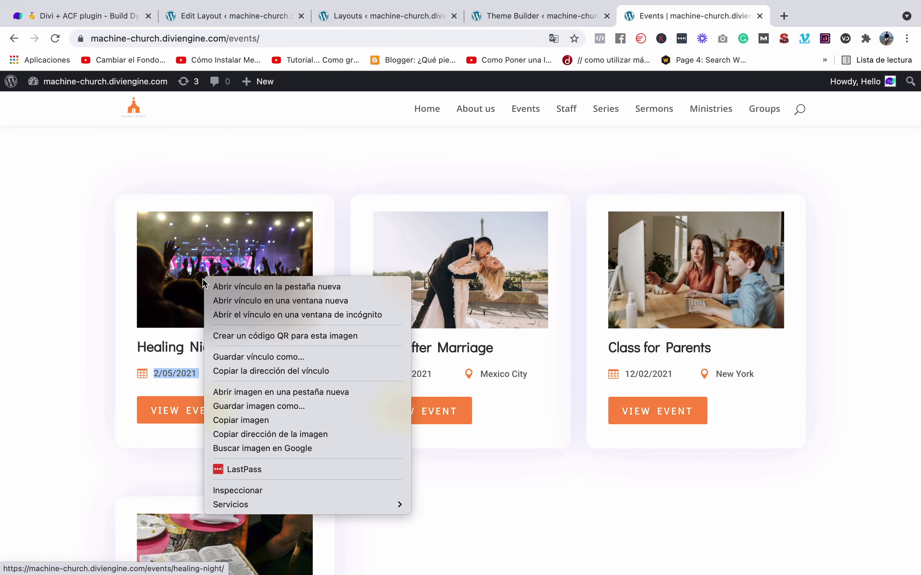
pyautogui.click(213, 286)
pyautogui.click(773, 16)
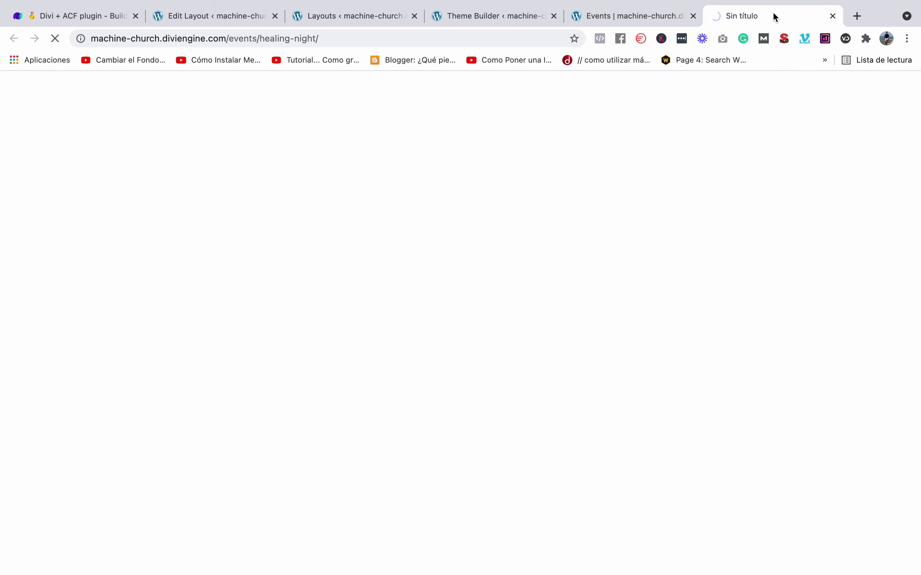
pyautogui.scroll(-10, 685, 228)
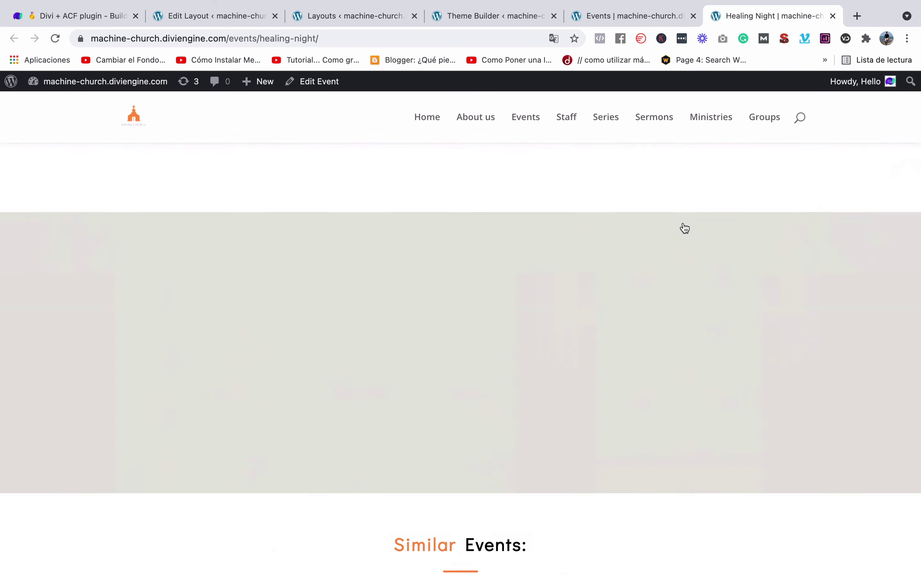
pyautogui.scroll(10, 685, 227)
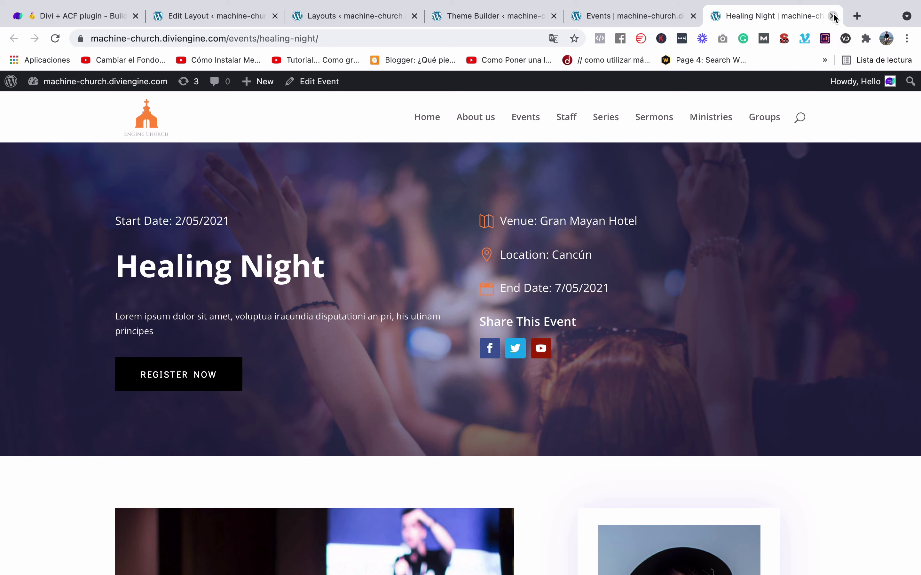
pyautogui.click(832, 16)
pyautogui.click(553, 17)
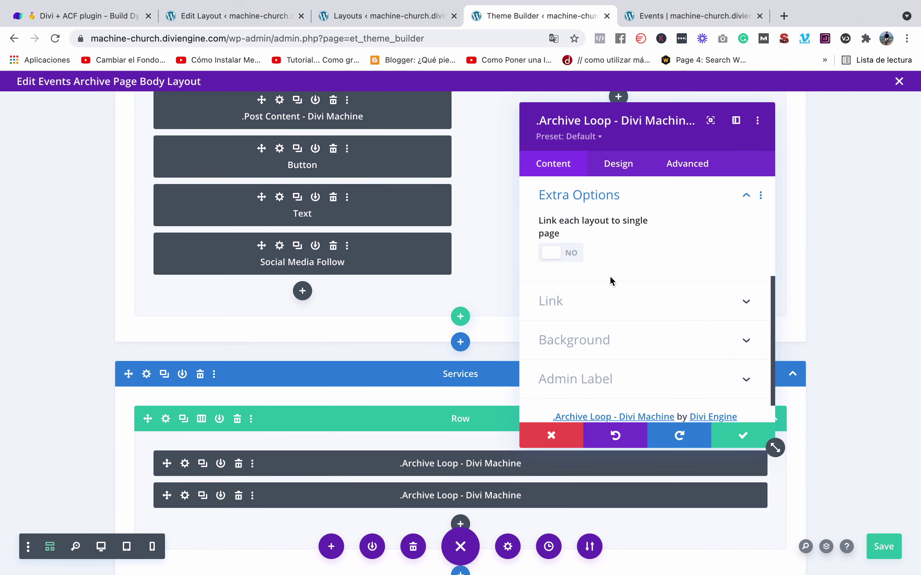
# Review the Archive Loop module's Content and Design option groups and close its settings with the changes accepted.
pyautogui.scroll(-1, 609, 276)
pyautogui.scroll(5, 609, 278)
pyautogui.scroll(1, 612, 282)
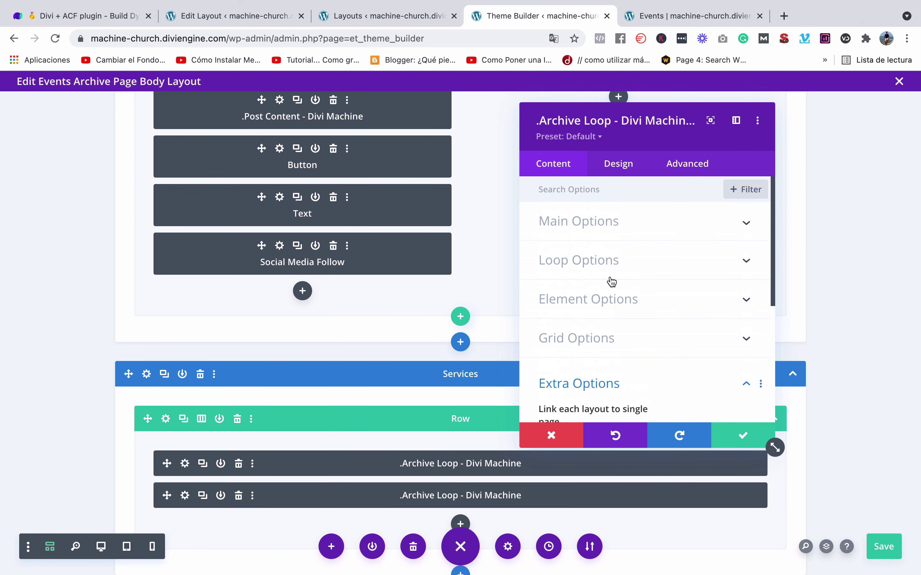
pyautogui.scroll(-3, 609, 282)
pyautogui.scroll(3, 610, 267)
pyautogui.click(624, 168)
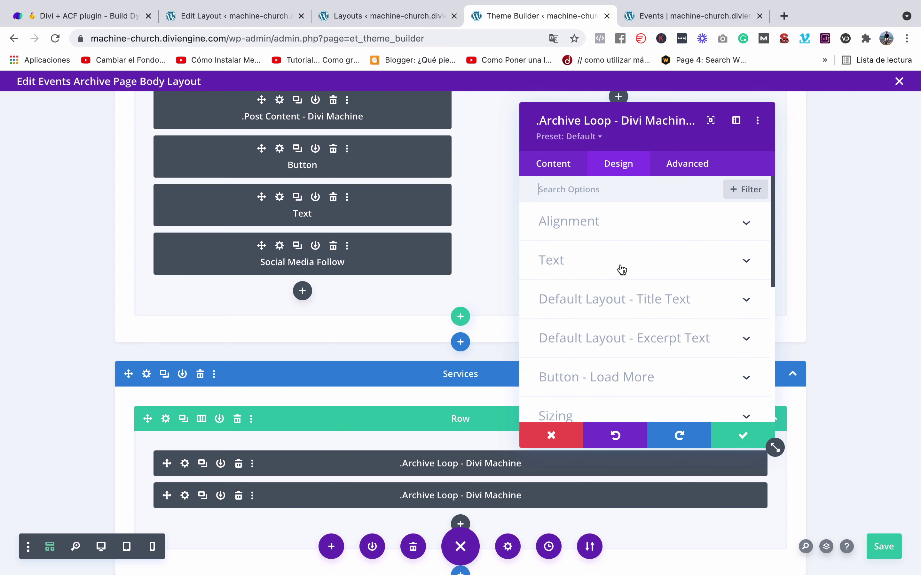
pyautogui.scroll(-5, 618, 269)
pyautogui.scroll(5, 621, 269)
pyautogui.click(565, 172)
pyautogui.click(743, 436)
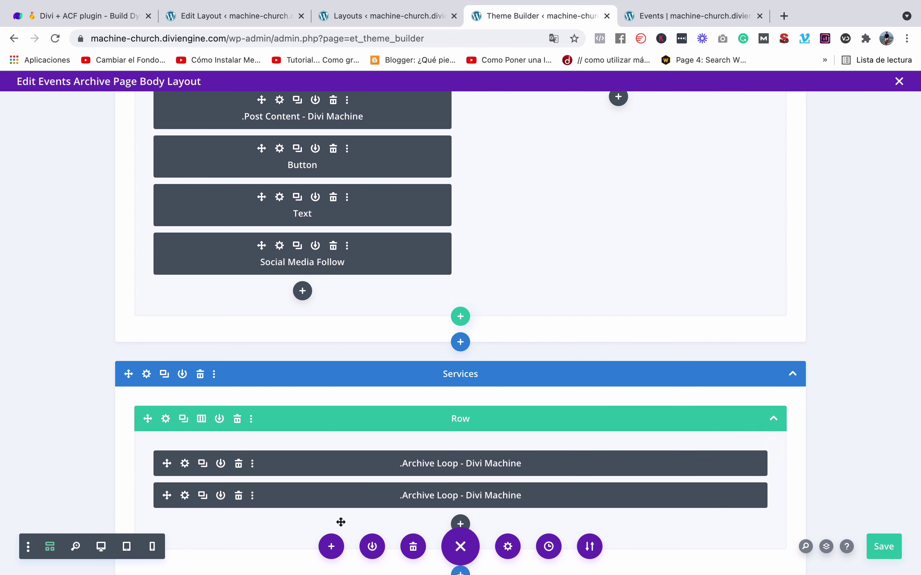
# Delete the duplicate Archive Loop module from the Services row and exit the body layout, discarding all unsaved changes.
pyautogui.click(238, 502)
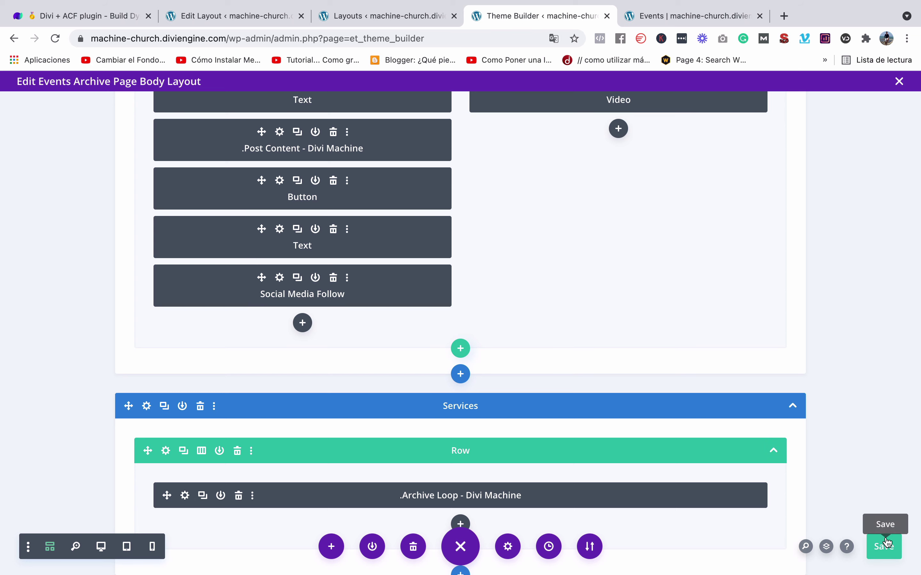
pyautogui.scroll(3, 814, 264)
pyautogui.click(899, 82)
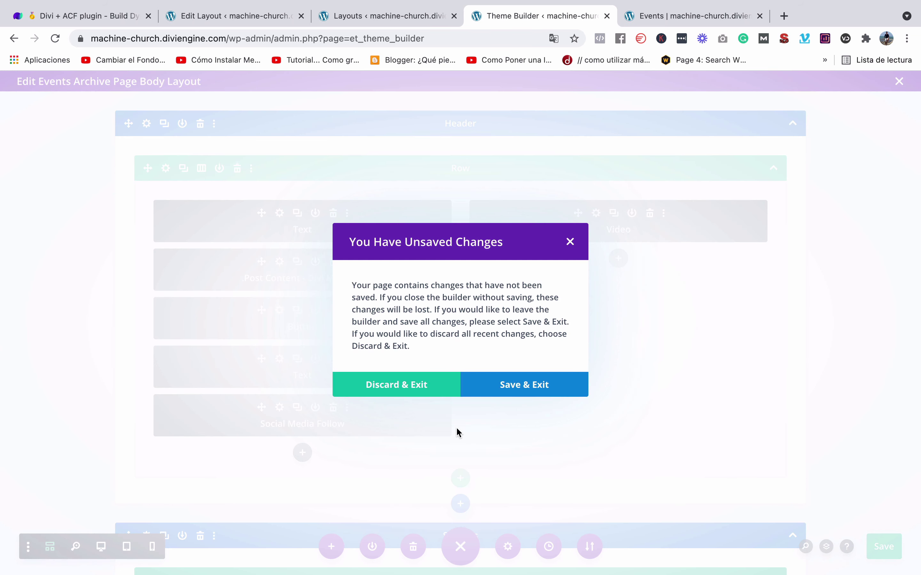
pyautogui.click(410, 392)
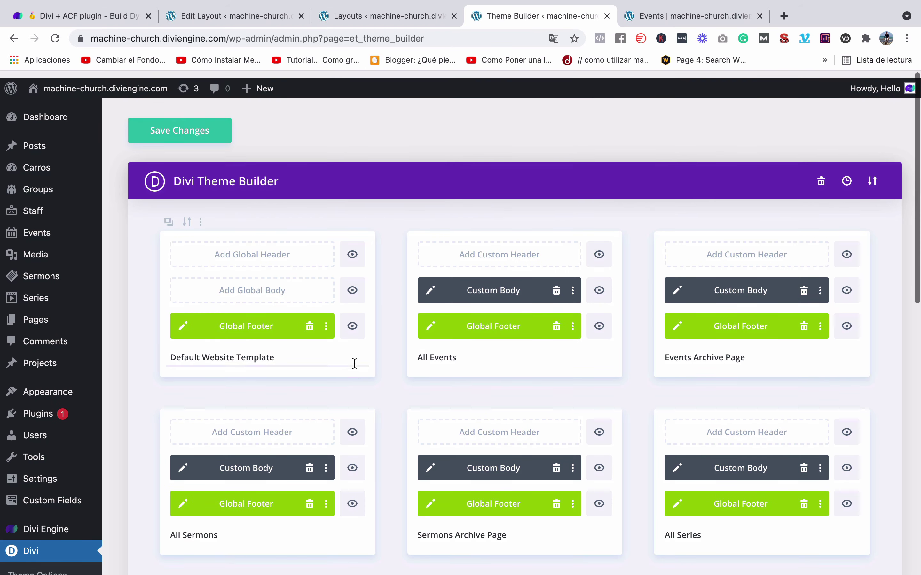
# Save the Theme Builder changes and reload the live Events page to review its header and event cards.
pyautogui.click(204, 128)
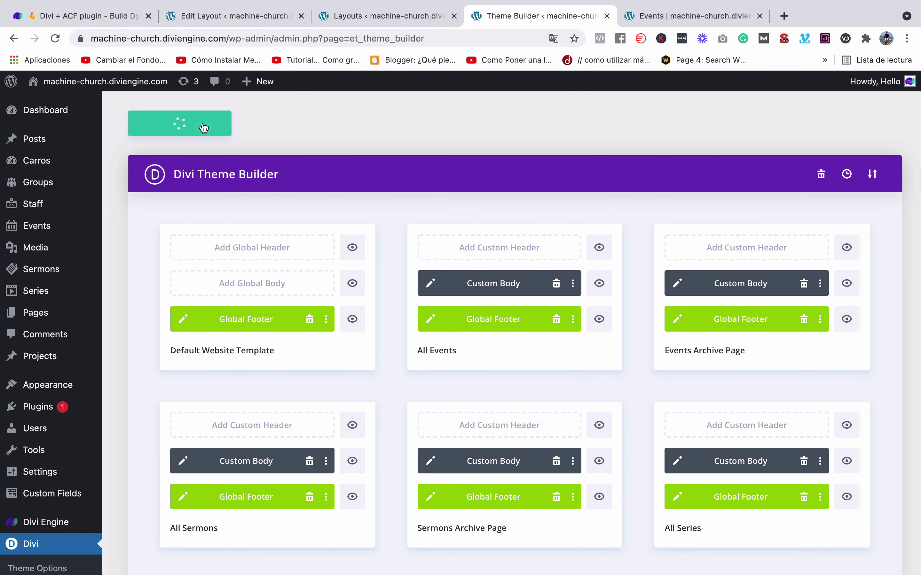
pyautogui.click(654, 14)
pyautogui.scroll(10, 326, 253)
pyautogui.click(58, 45)
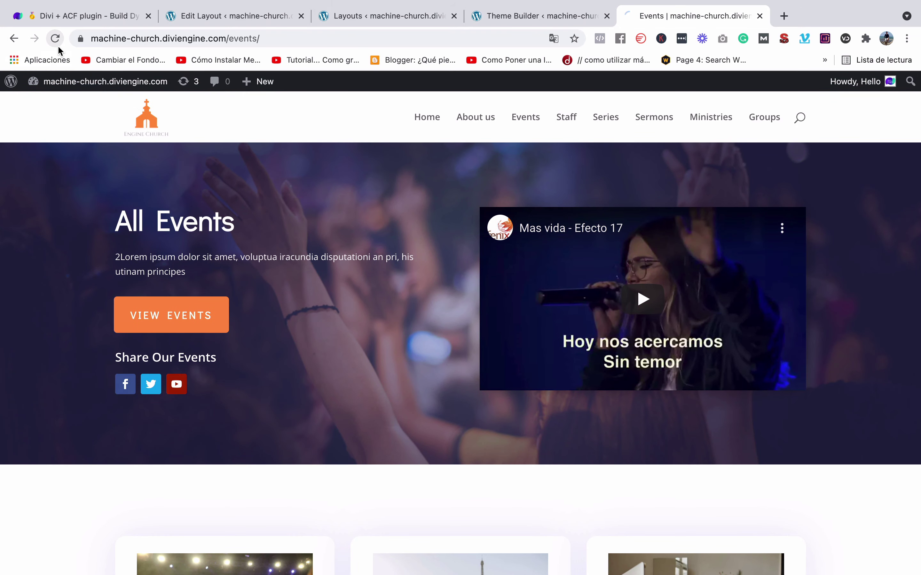
pyautogui.scroll(-8, 269, 403)
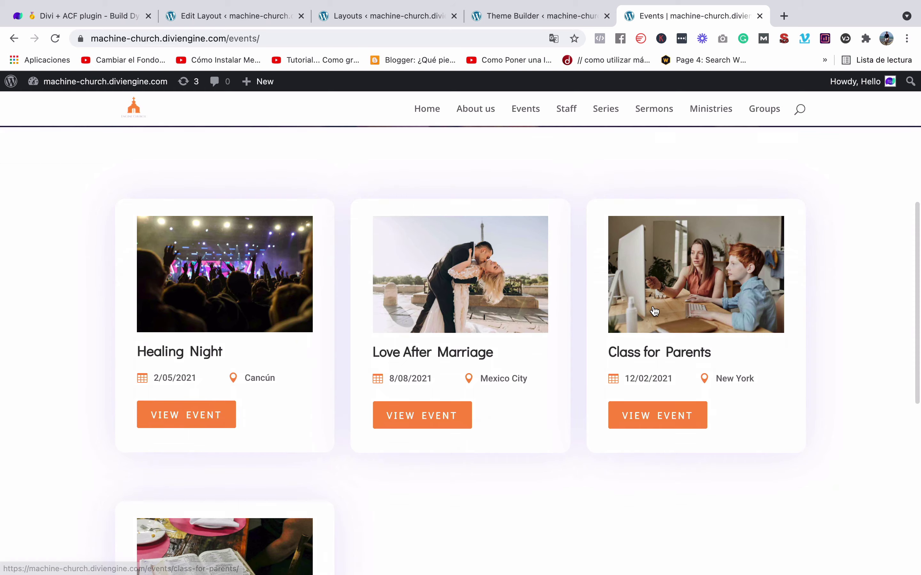
pyautogui.scroll(5, 529, 285)
pyautogui.scroll(-4, 654, 310)
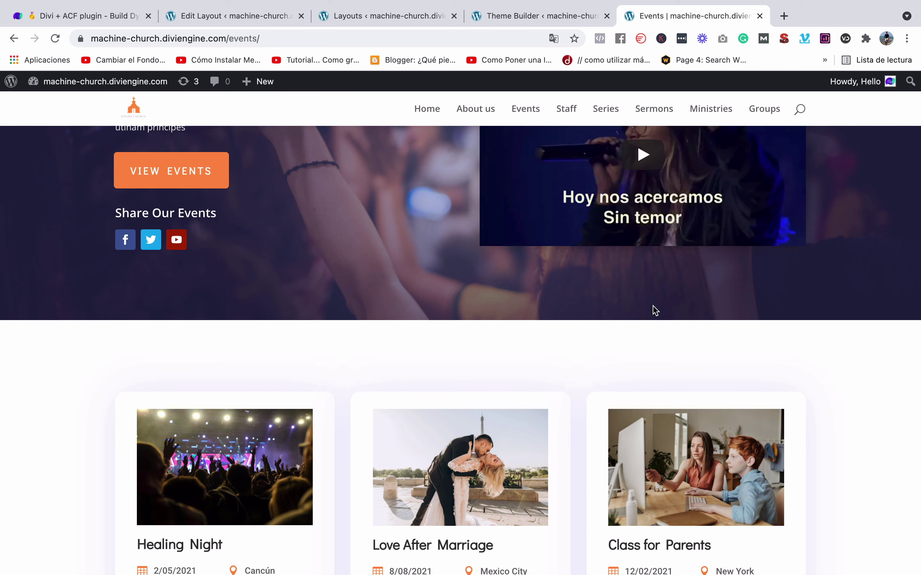
pyautogui.scroll(-5, 434, 362)
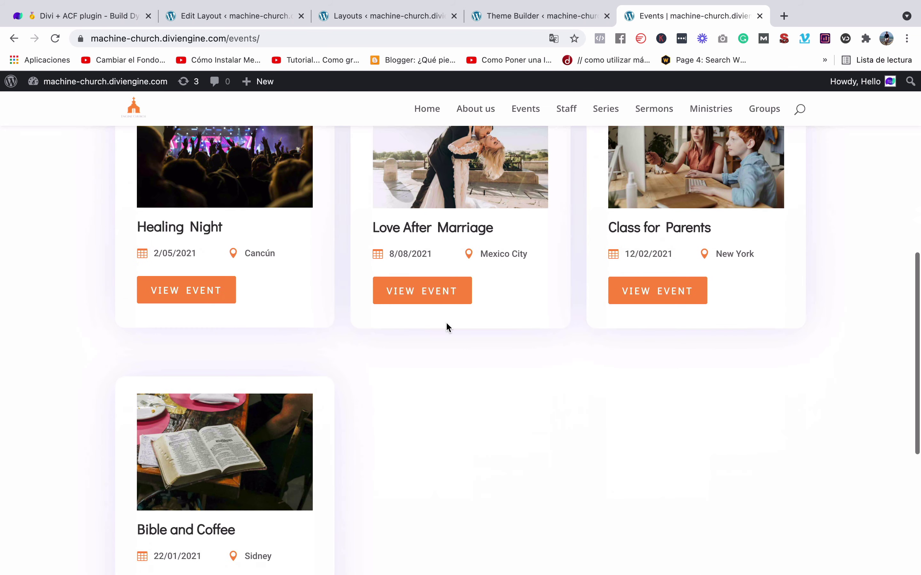
pyautogui.scroll(3, 502, 144)
# Open the list of all Events posts in the WordPress dashboard and compare it with the cards on the live Events page.
pyautogui.click(544, 16)
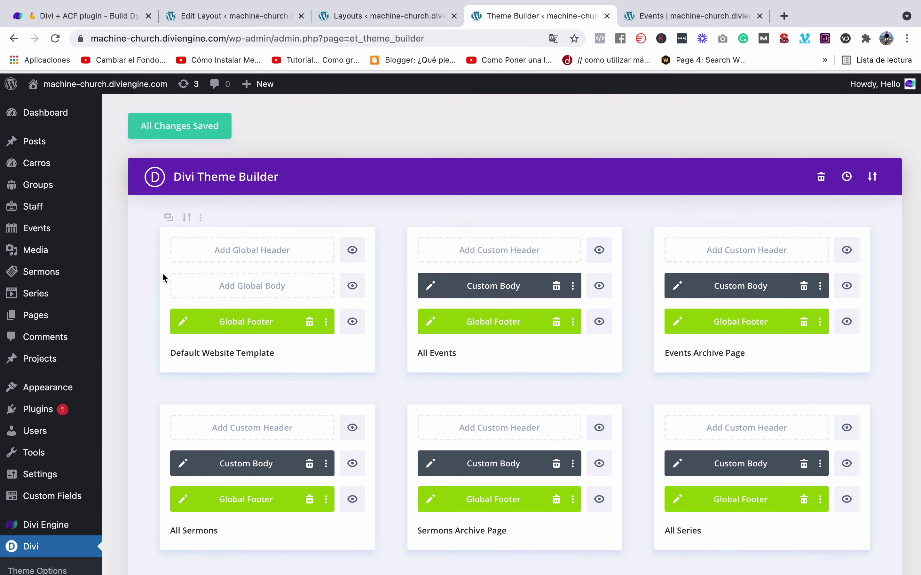
pyautogui.moveTo(67, 178)
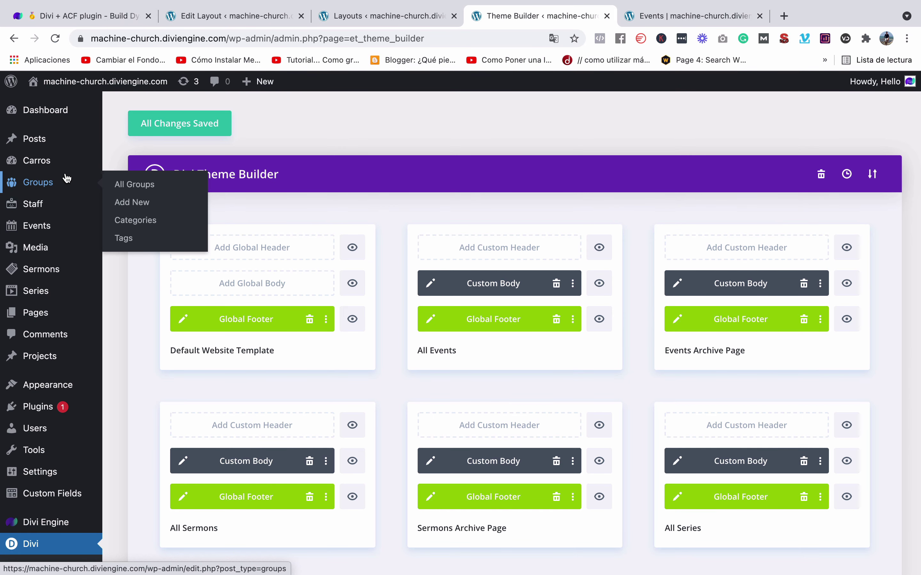
pyautogui.click(51, 230)
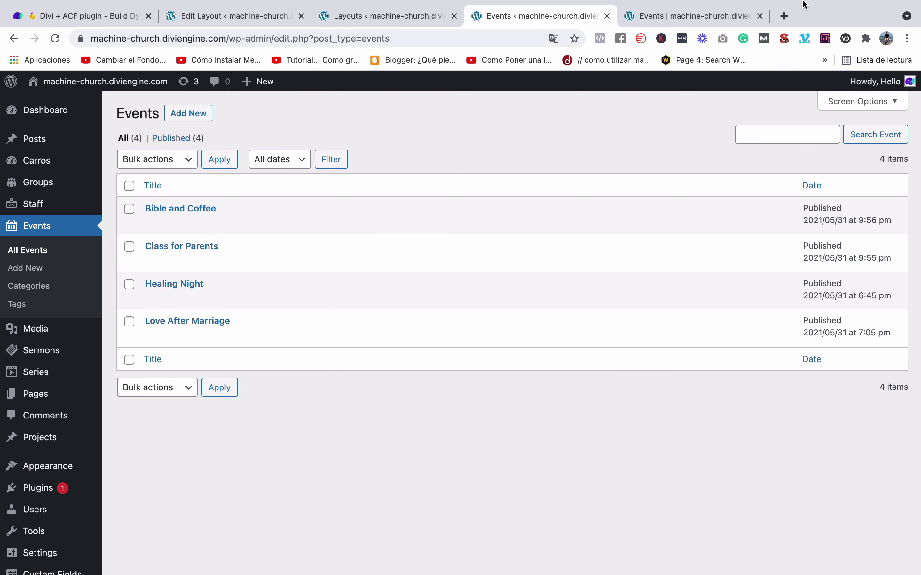
pyautogui.click(719, 19)
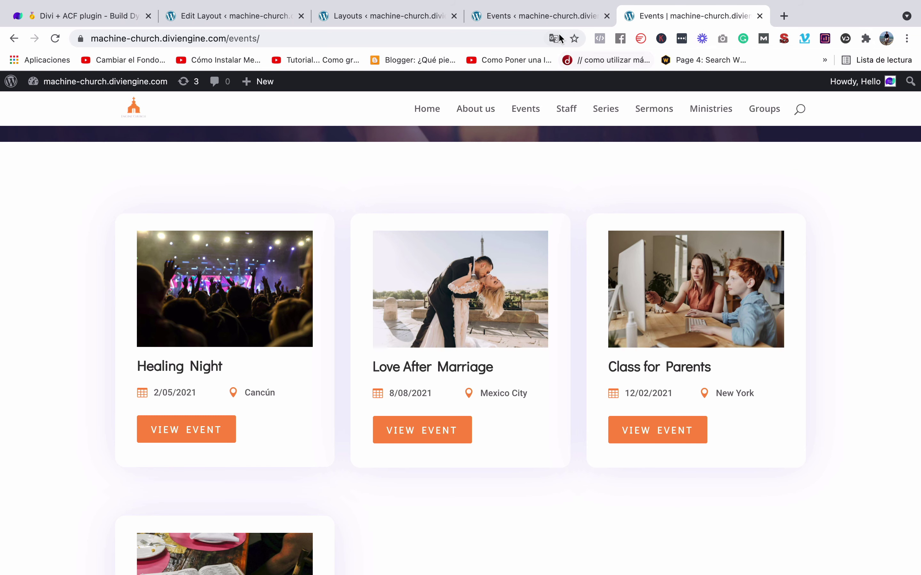
pyautogui.click(558, 18)
pyautogui.click(654, 16)
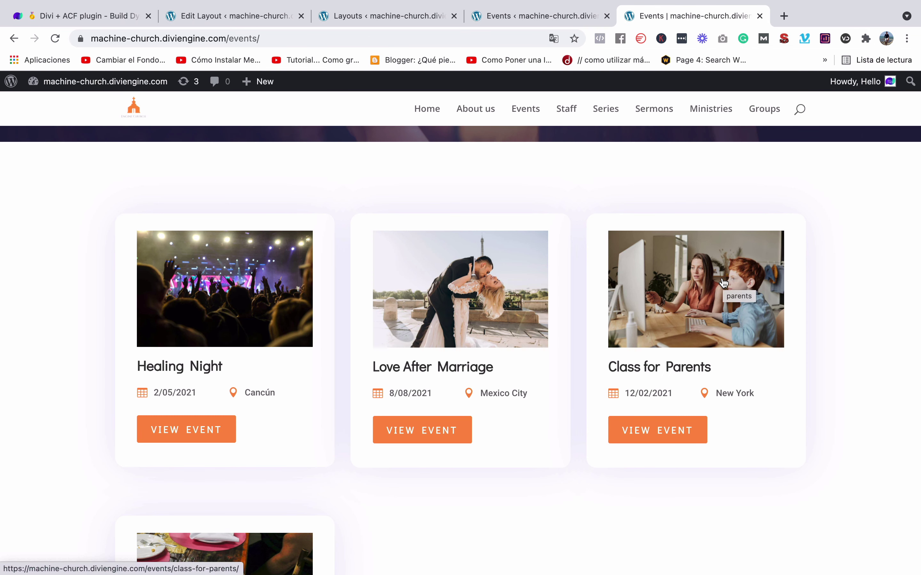
# Compare the event cards on the live Events page with the event posts listed in the WordPress dashboard.
pyautogui.scroll(5, 724, 283)
pyautogui.click(577, 11)
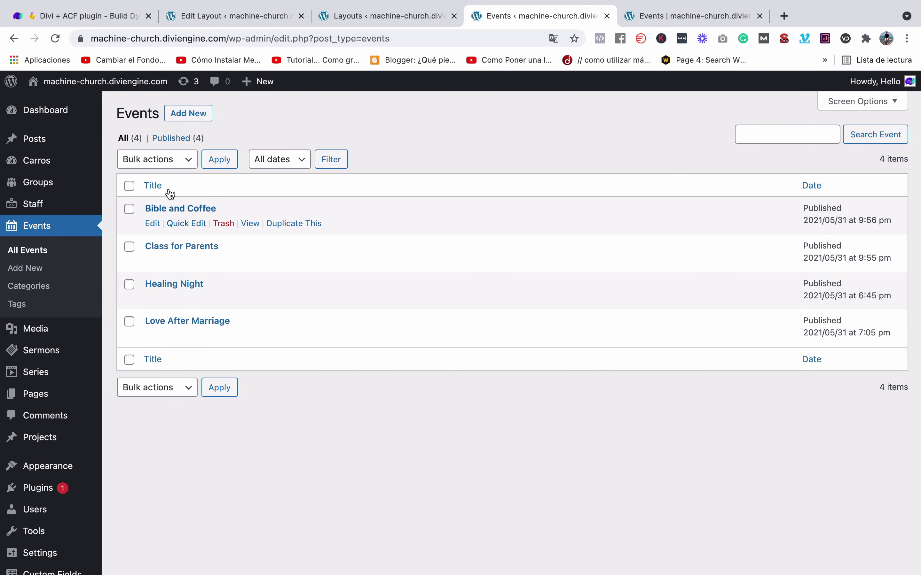
pyautogui.click(681, 12)
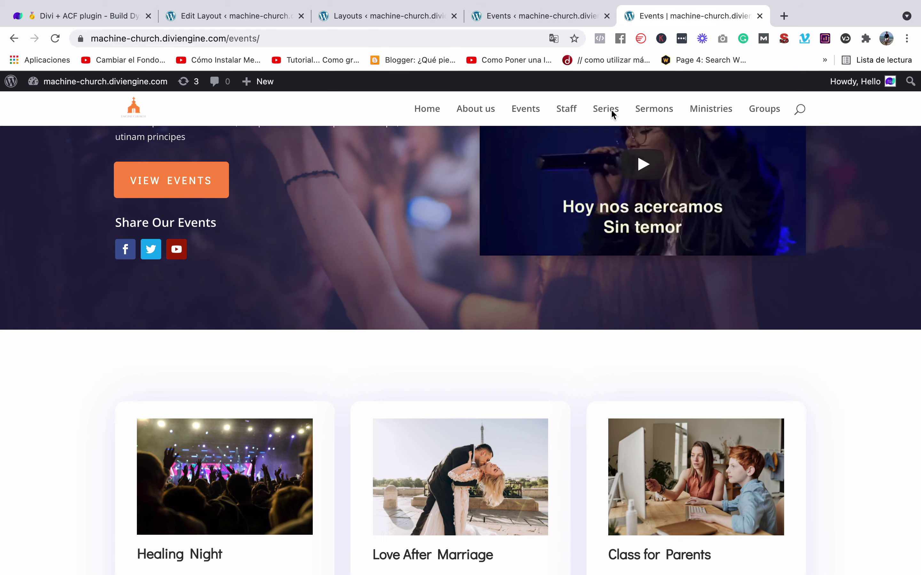
pyautogui.scroll(-10, 543, 371)
pyautogui.scroll(8, 542, 350)
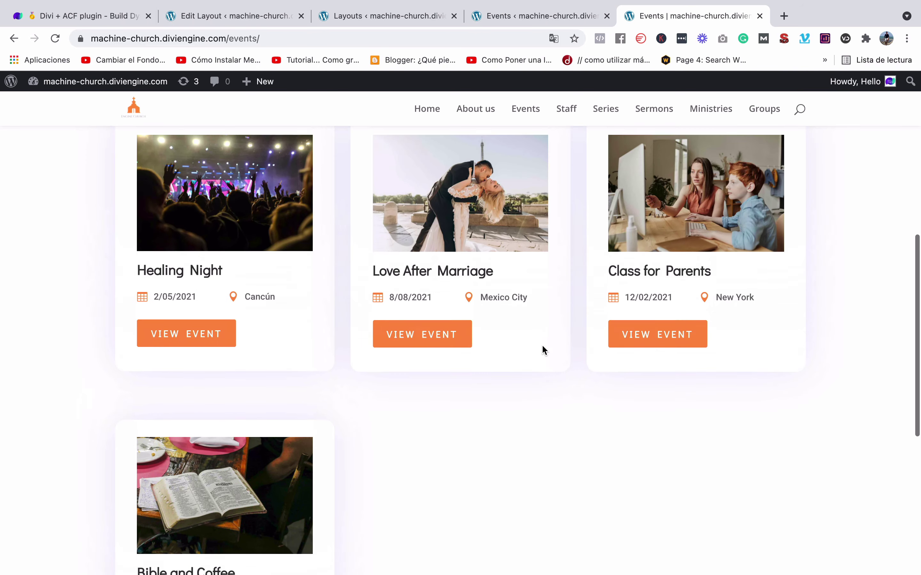
pyautogui.scroll(7, 541, 349)
pyautogui.scroll(-8, 514, 329)
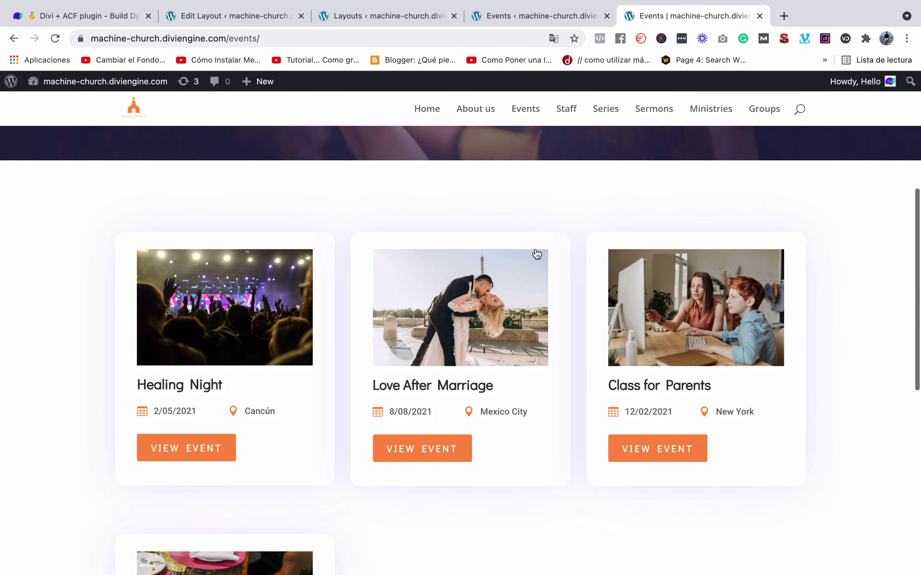
pyautogui.click(560, 16)
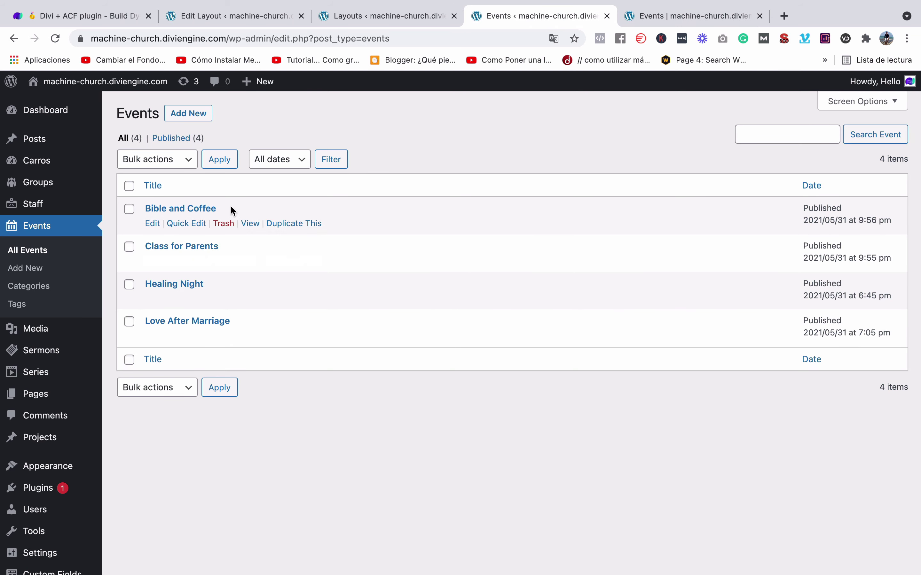
# Open a blank new event post and look over its Events Fields, from Start Date to Map, and the Excerpt.
pyautogui.click(42, 231)
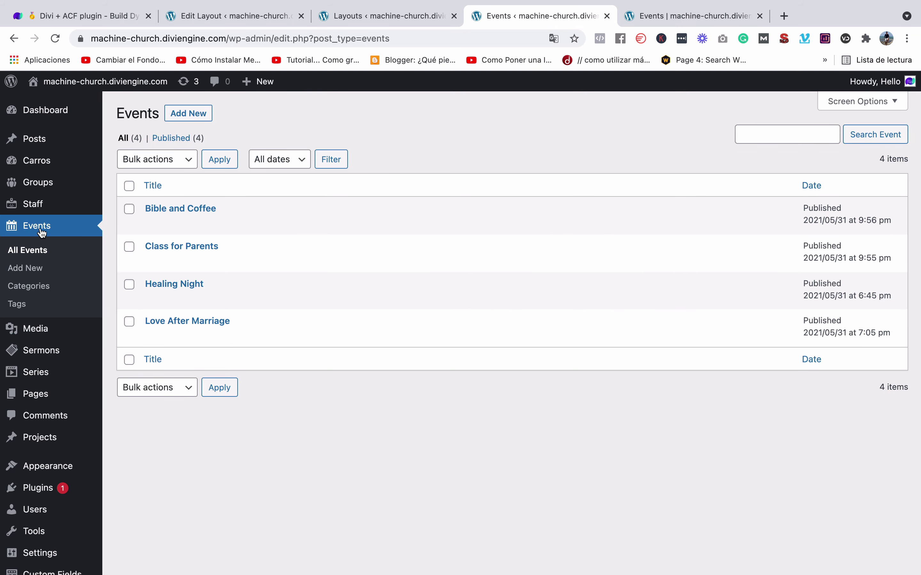
pyautogui.click(188, 114)
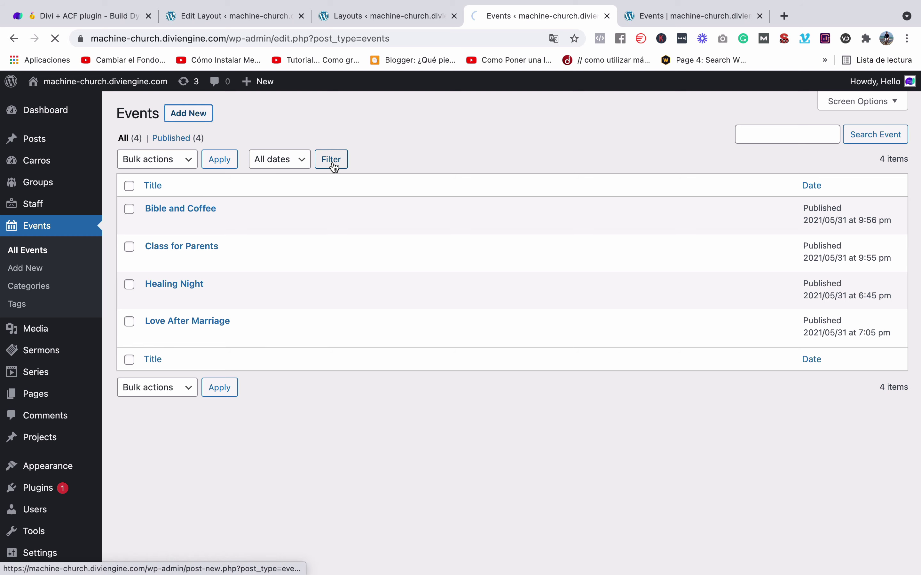
pyautogui.scroll(-20, 359, 192)
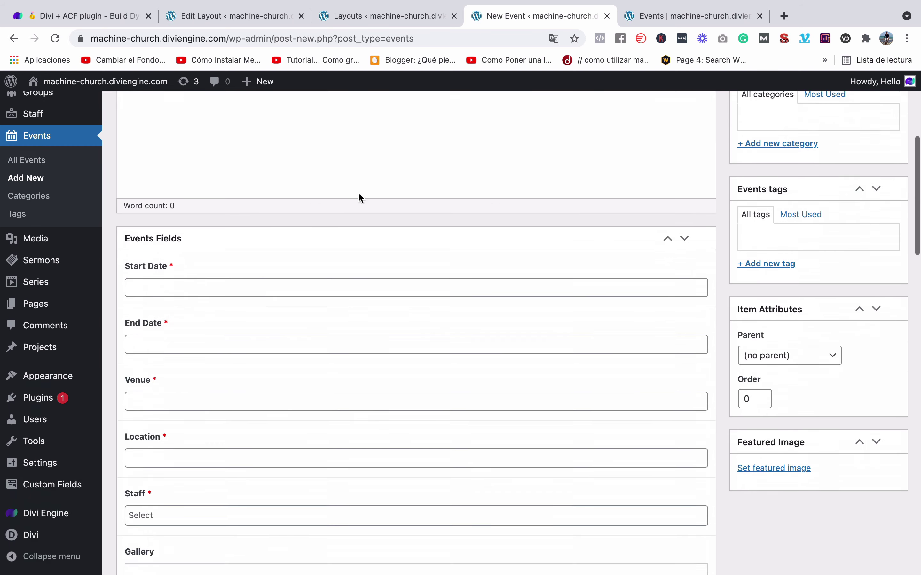
pyautogui.scroll(-5, 359, 192)
pyautogui.scroll(15, 462, 468)
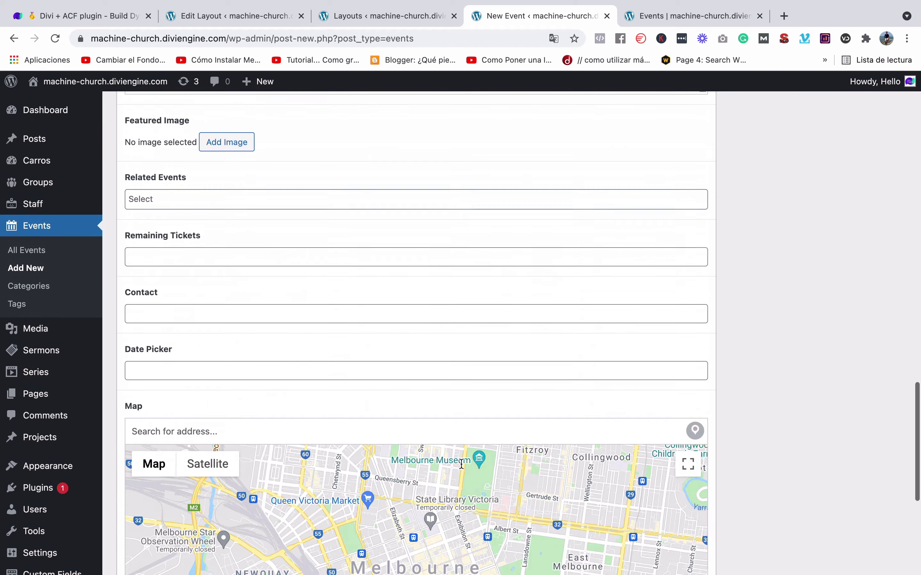
pyautogui.scroll(10, 462, 468)
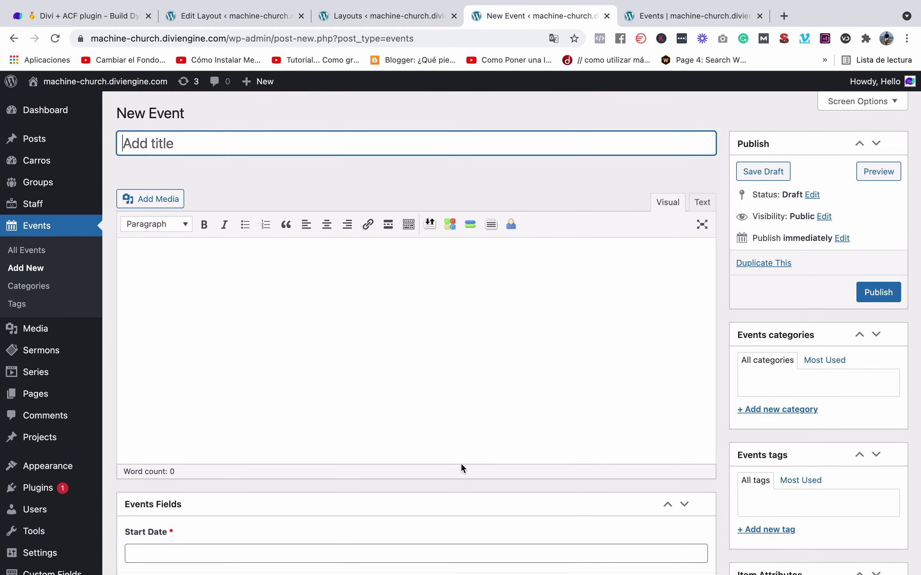
pyautogui.scroll(-15, 526, 391)
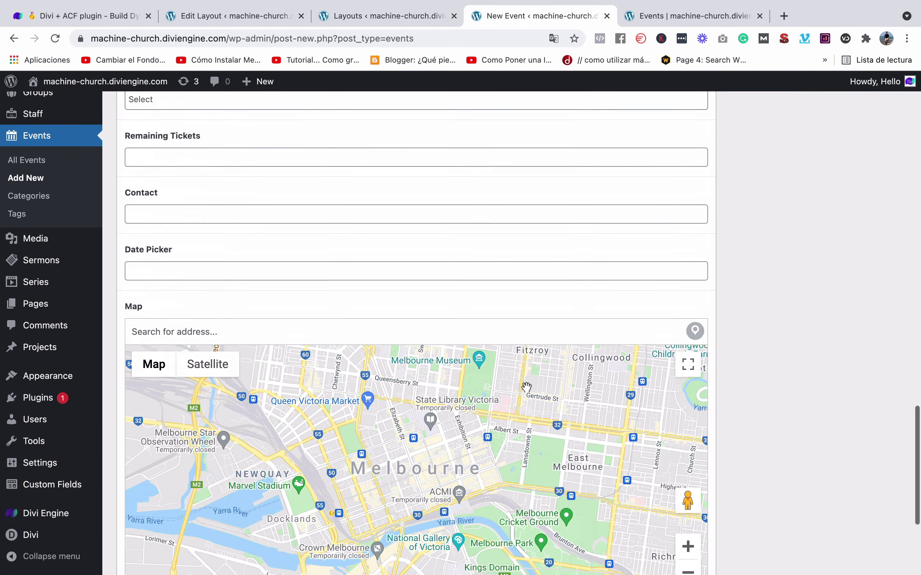
pyautogui.scroll(2, 527, 392)
pyautogui.scroll(-8, 413, 410)
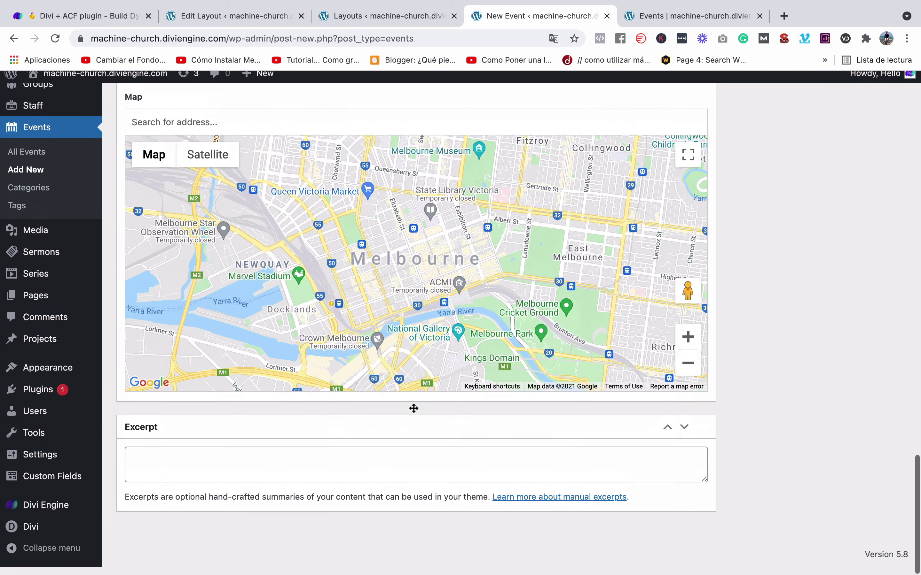
pyautogui.scroll(15, 414, 410)
pyautogui.scroll(10, 415, 412)
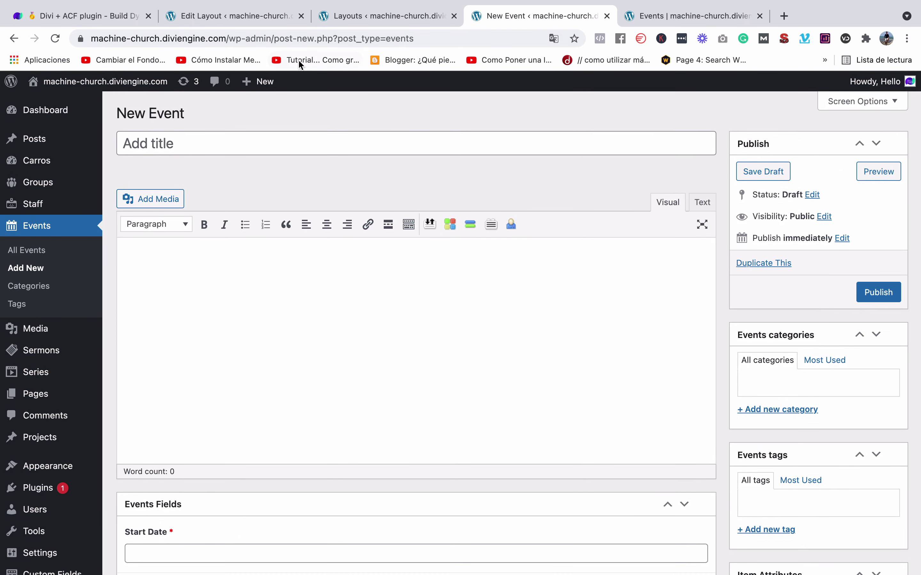
# Examine the new event form's title, content editor, and the date, venue, location, staff and gallery fields.
pyautogui.click(302, 146)
pyautogui.scroll(-1, 284, 198)
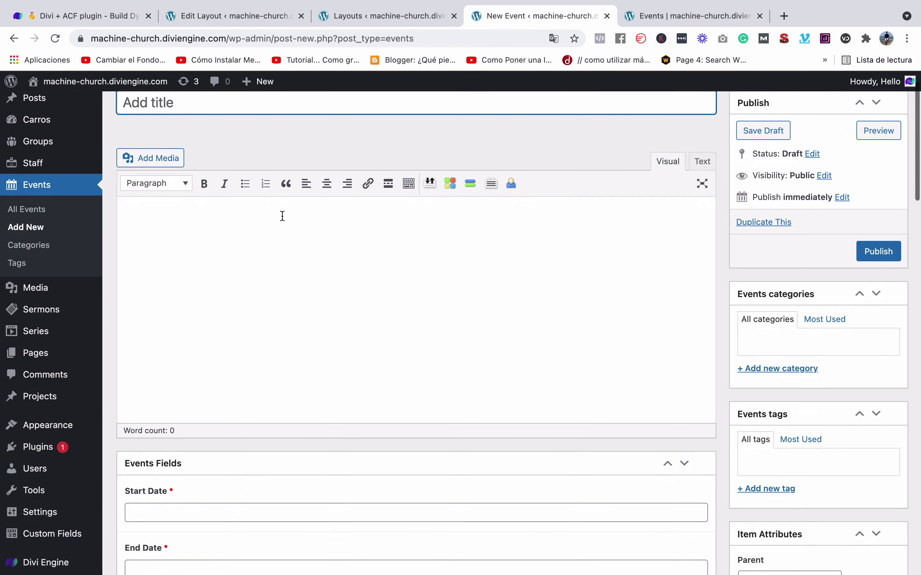
pyautogui.scroll(1, 228, 179)
pyautogui.scroll(-5, 234, 182)
pyautogui.click(236, 187)
pyautogui.scroll(5, 216, 176)
pyautogui.scroll(-9, 217, 176)
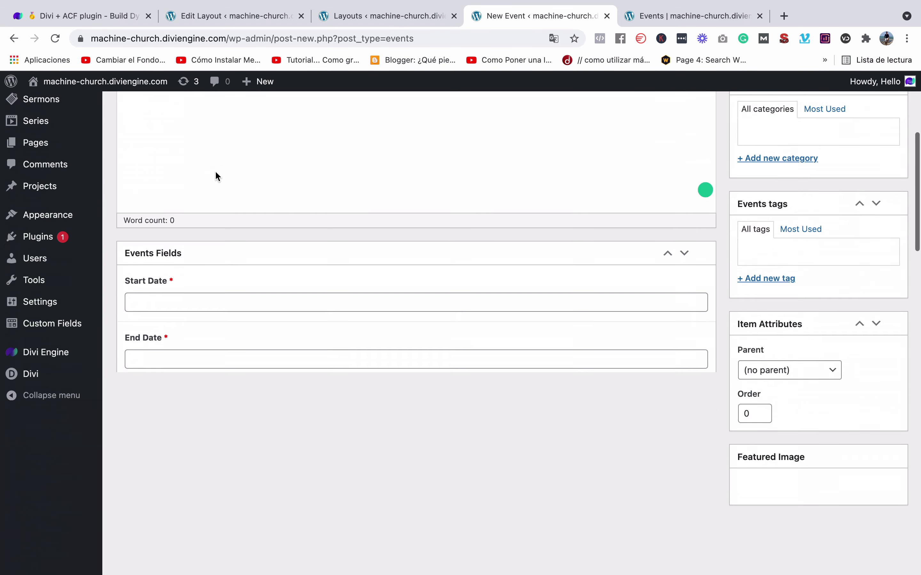
pyautogui.scroll(-5, 194, 253)
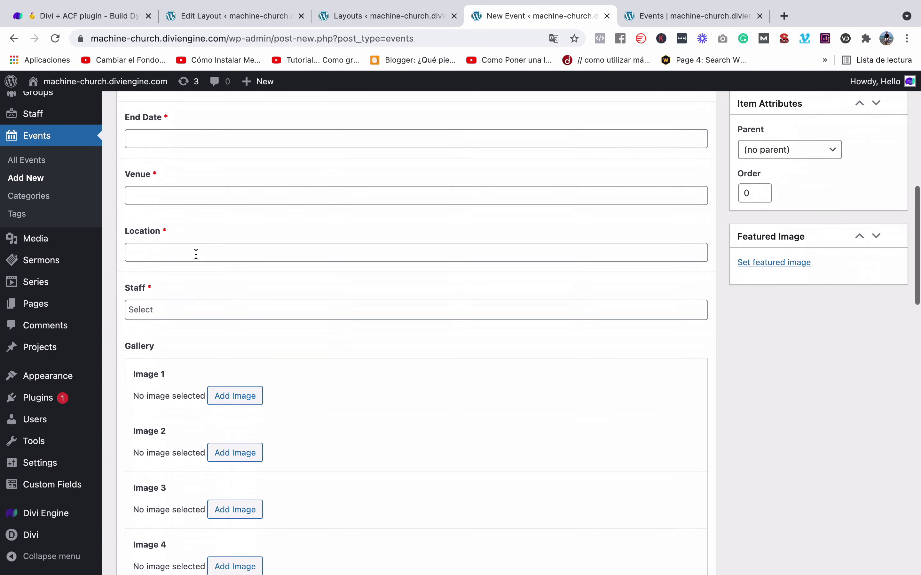
pyautogui.scroll(14, 194, 244)
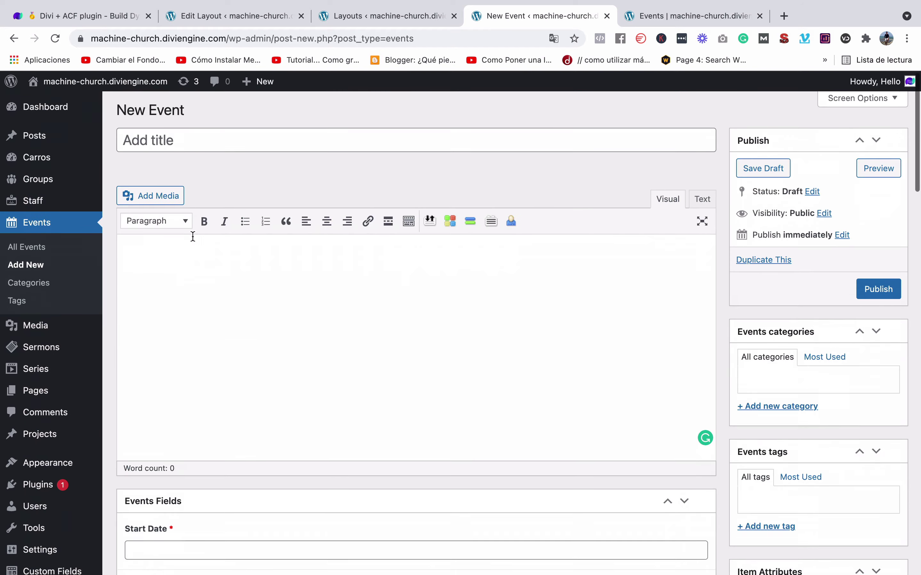
# Review the complete set of Events Fields in the new event form, from the start date through to the excerpt.
pyautogui.scroll(-20, 192, 236)
pyautogui.scroll(20, 192, 236)
pyautogui.scroll(-2, 193, 236)
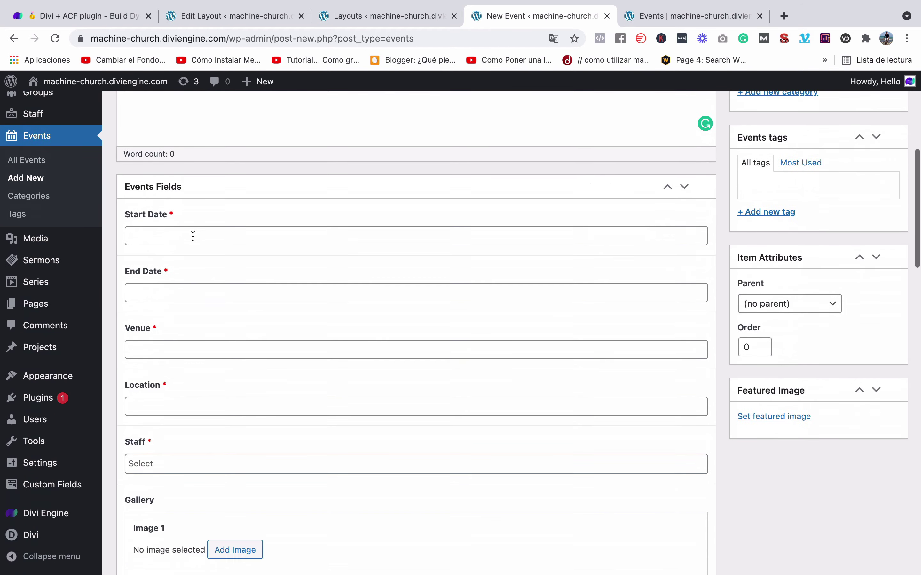
pyautogui.scroll(1, 192, 236)
pyautogui.scroll(-6, 192, 235)
pyautogui.scroll(6, 193, 237)
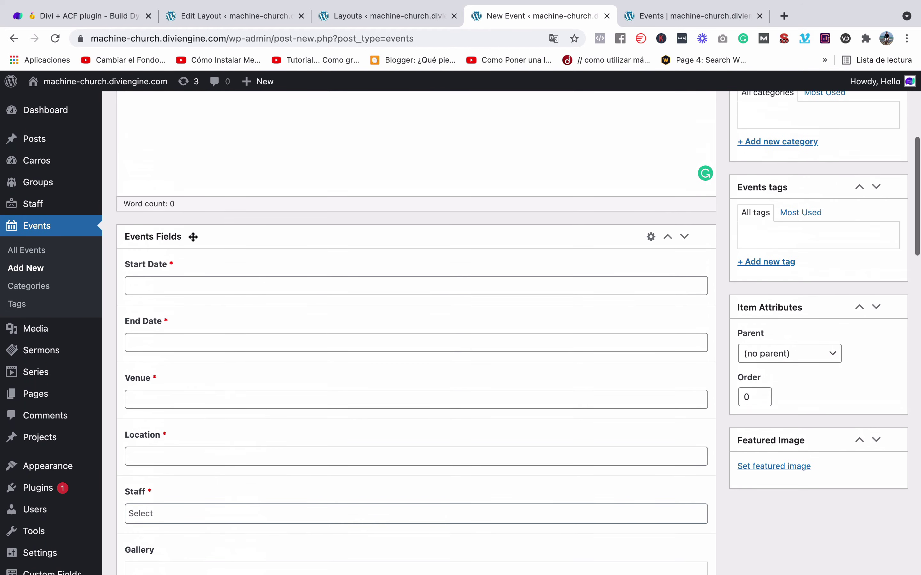
pyautogui.scroll(-5, 277, 441)
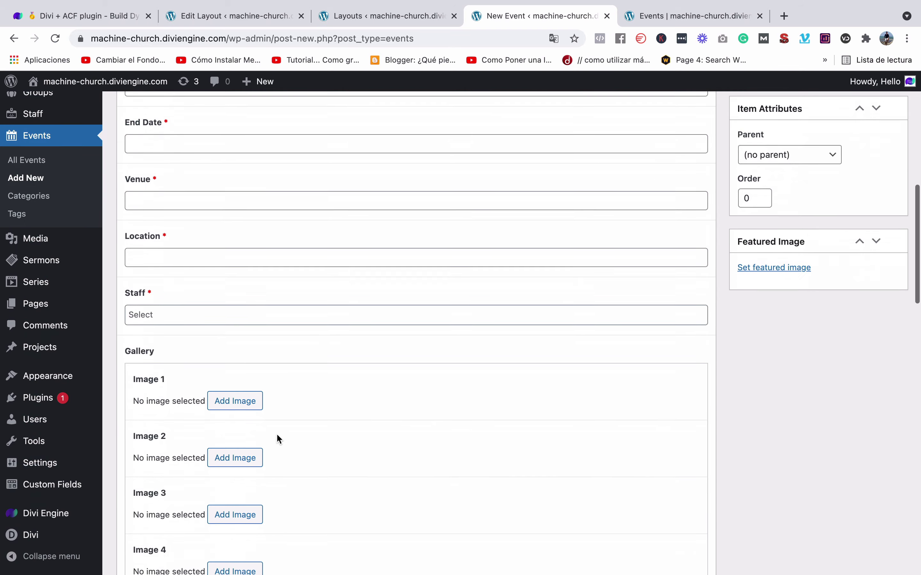
pyautogui.scroll(9, 277, 436)
pyautogui.scroll(-15, 288, 378)
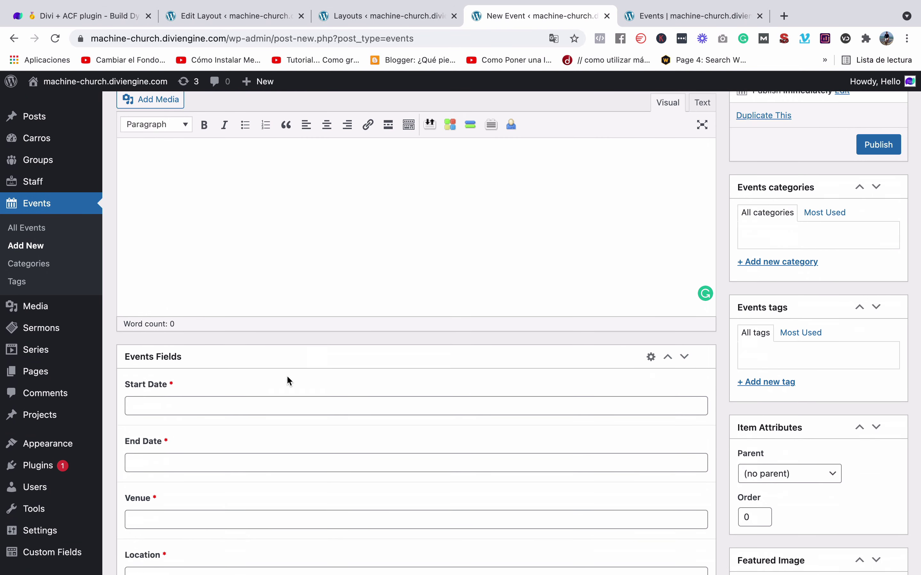
pyautogui.scroll(-20, 287, 377)
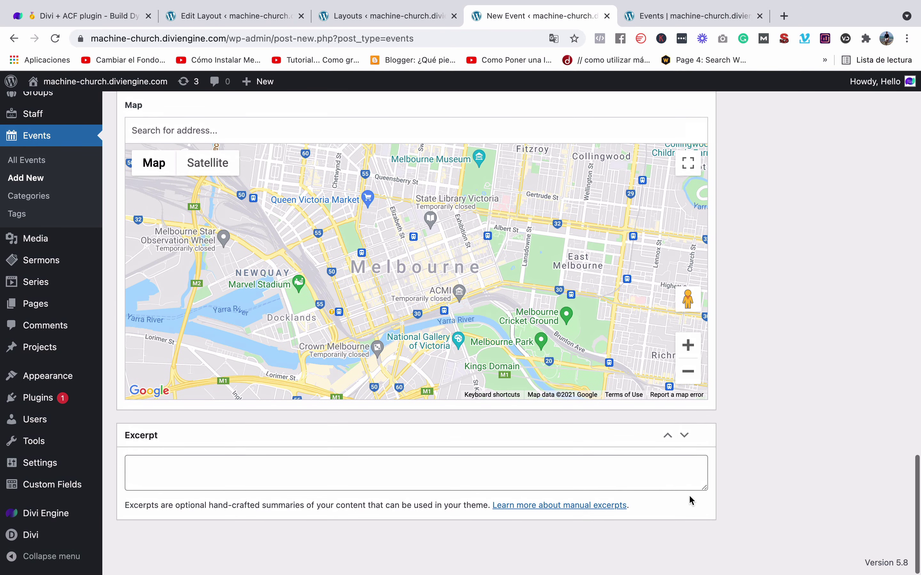
# Examine the new event form's categories, tags, item attributes and featured image settings.
pyautogui.scroll(20, 840, 316)
pyautogui.scroll(10, 837, 312)
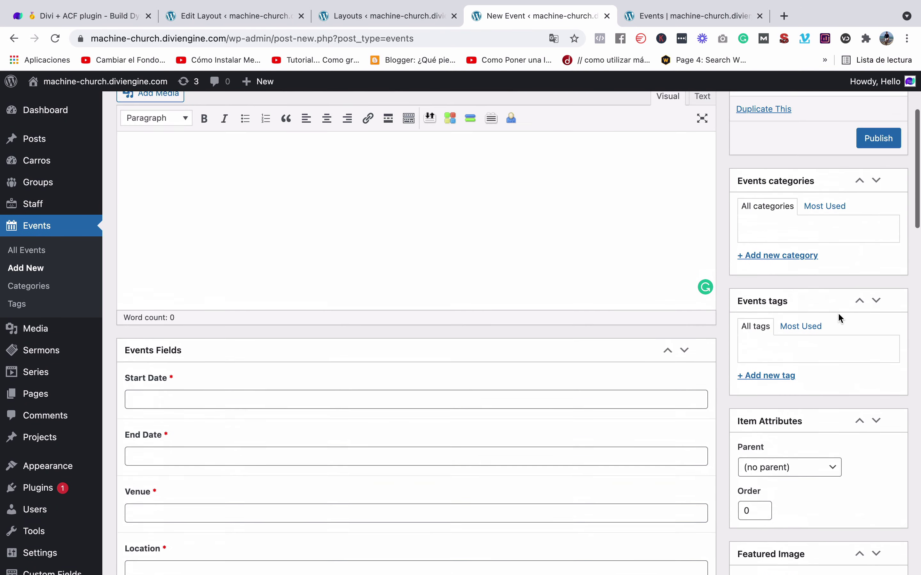
pyautogui.scroll(-8, 789, 354)
pyautogui.scroll(3, 773, 352)
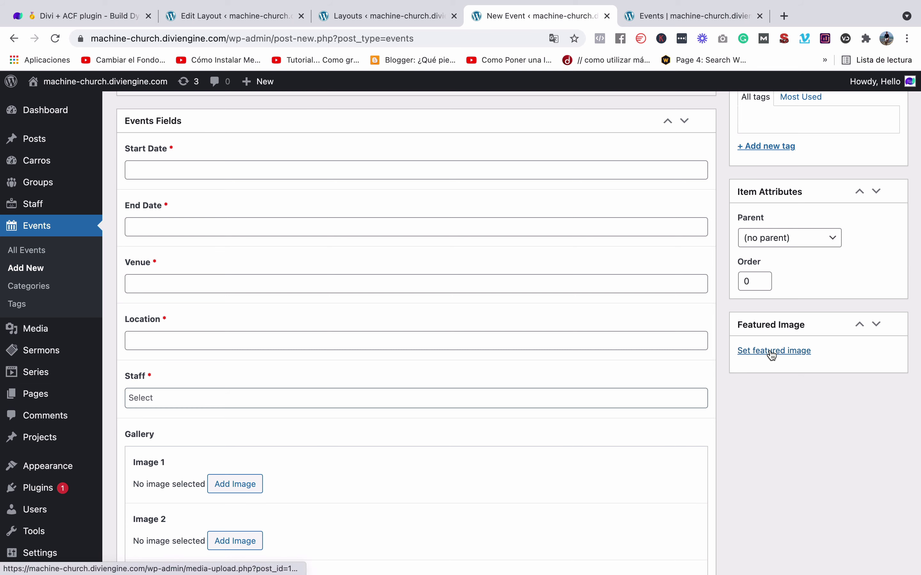
pyautogui.scroll(10, 764, 368)
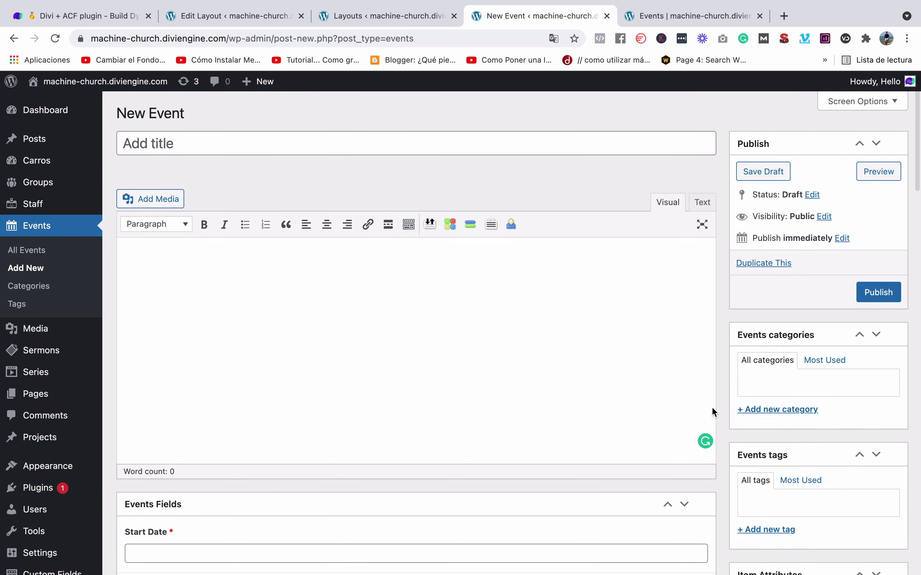
# Return to the list of all events and open the Bible and Coffee event for editing.
pyautogui.click(59, 273)
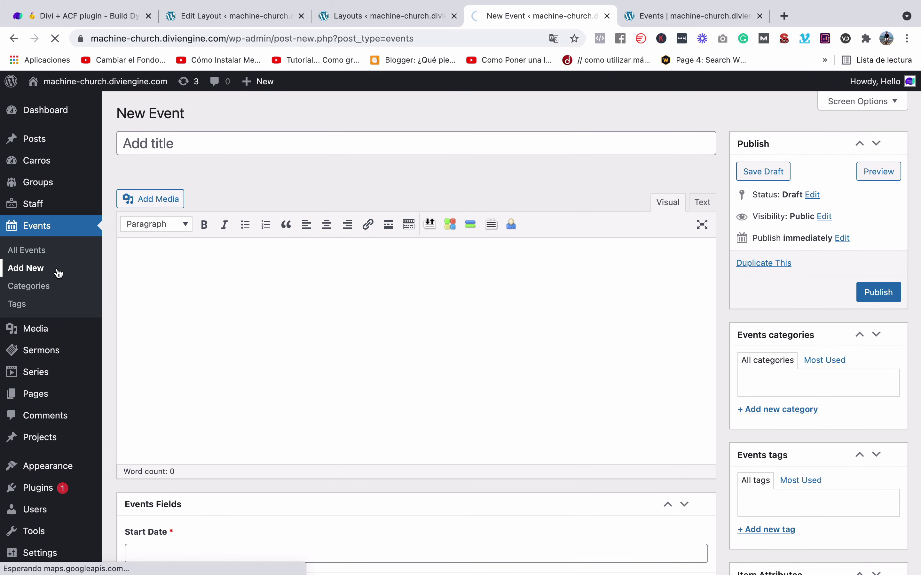
pyautogui.click(58, 250)
pyautogui.scroll(-2, 230, 256)
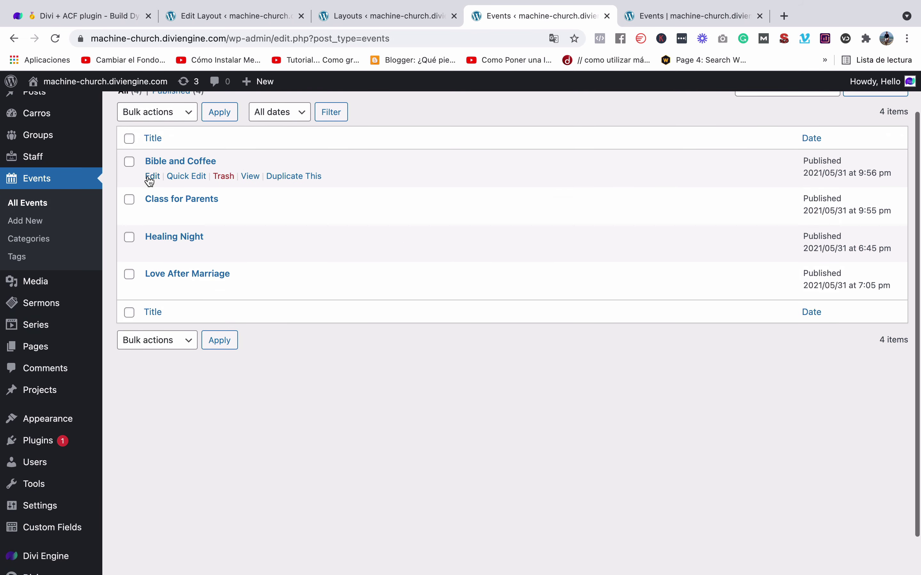
pyautogui.click(151, 174)
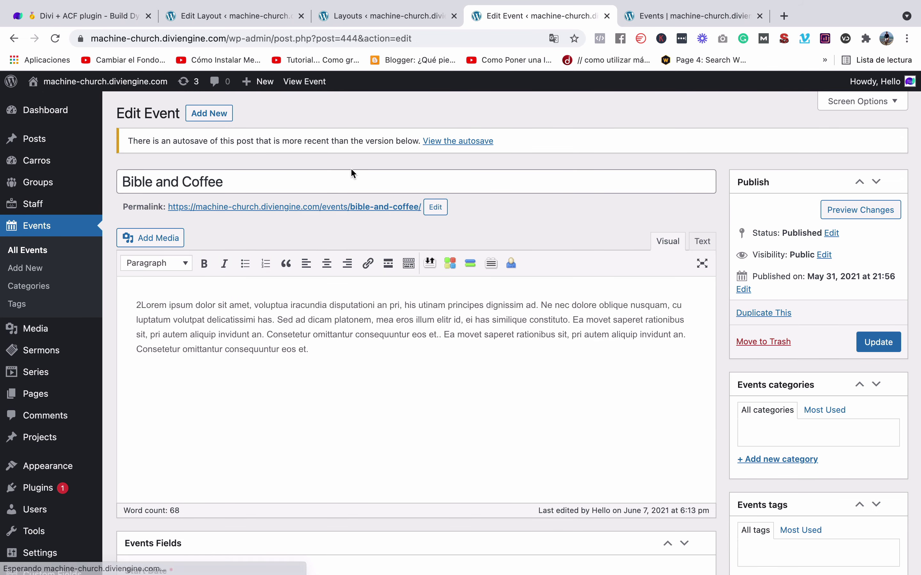
# Review the Bible and Coffee event's title, description, featured image and filled-in Events Fields.
pyautogui.scroll(-1, 334, 244)
pyautogui.scroll(-3, 314, 329)
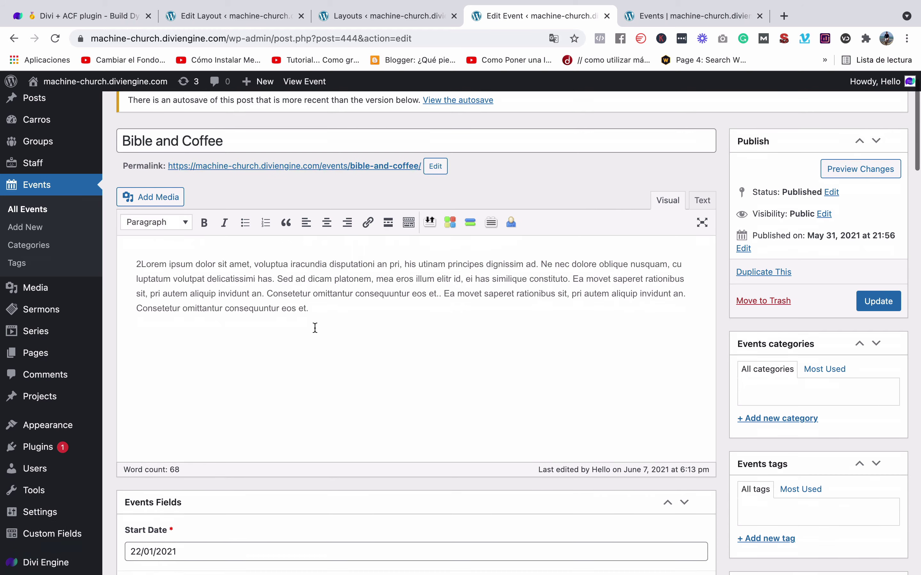
pyautogui.tripleClick(312, 253)
pyautogui.scroll(-12, 312, 370)
pyautogui.scroll(5, 273, 301)
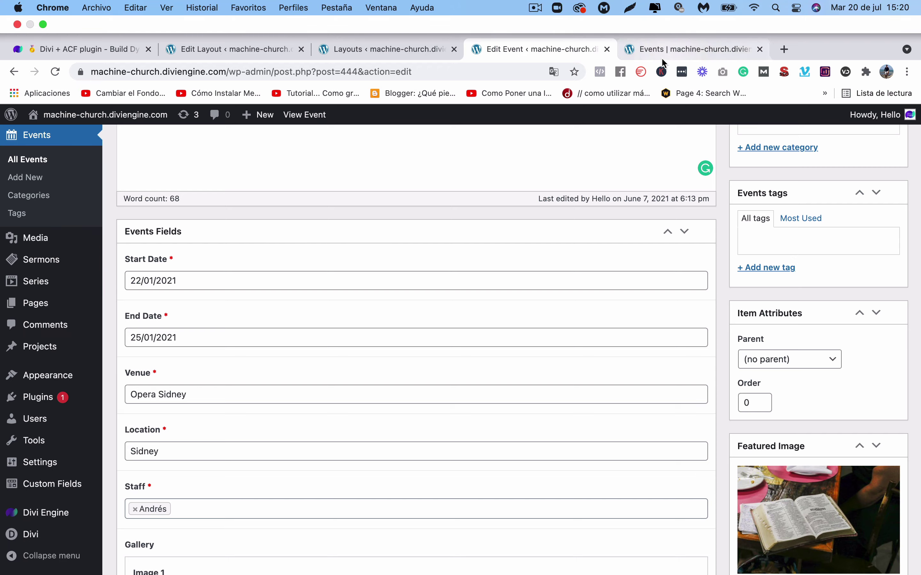
# Compare the Start Date field of the Bible and Coffee event with the dates shown on the live event cards.
pyautogui.click(689, 16)
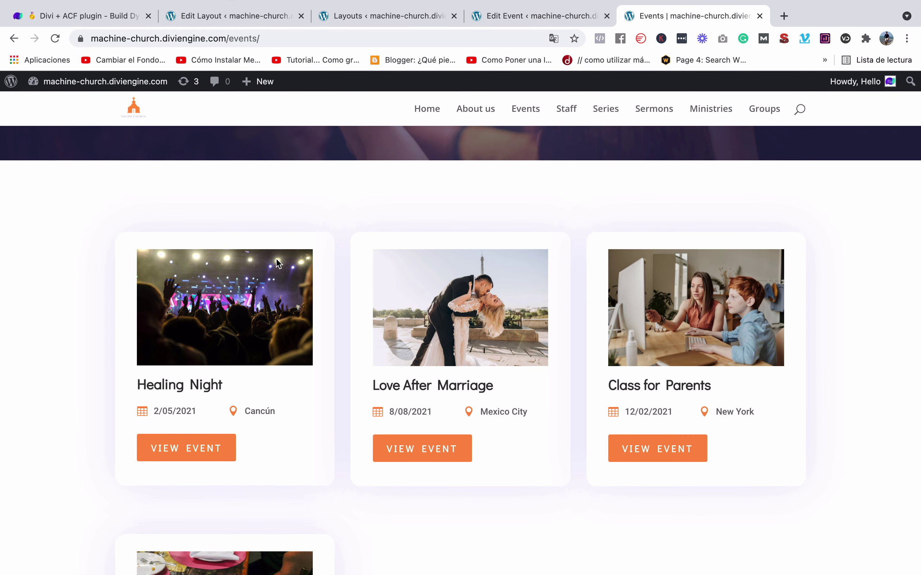
pyautogui.hotkey('ctrl', 'shift', 'Tab')
pyautogui.click(206, 249)
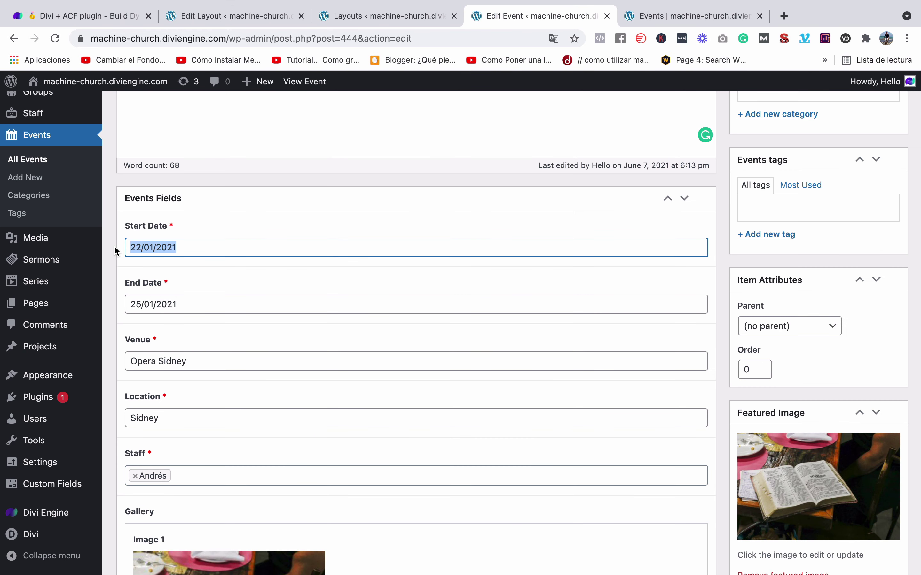
pyautogui.click(681, 15)
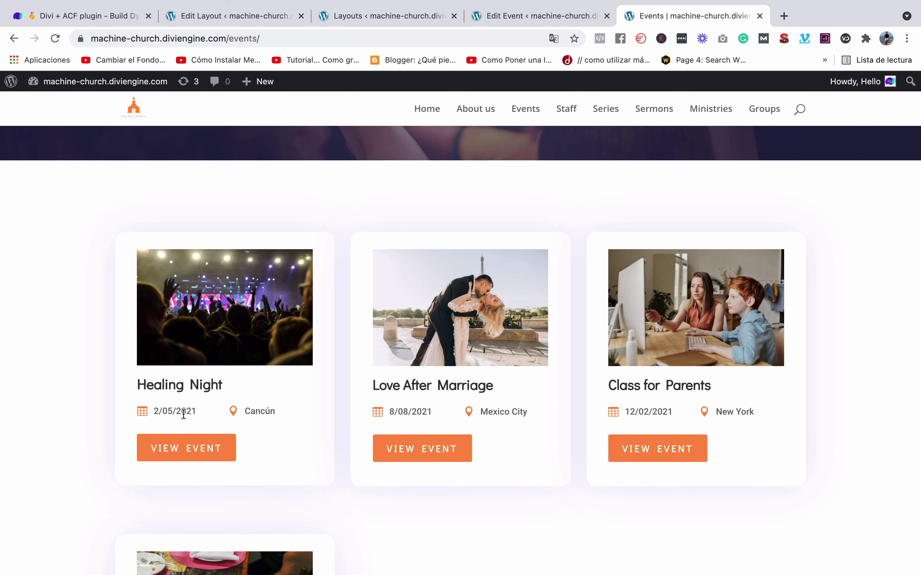
pyautogui.click(568, 17)
# Review the Bible and Coffee event's Venue, Location, Staff and Gallery image fields.
pyautogui.scroll(-2, 285, 333)
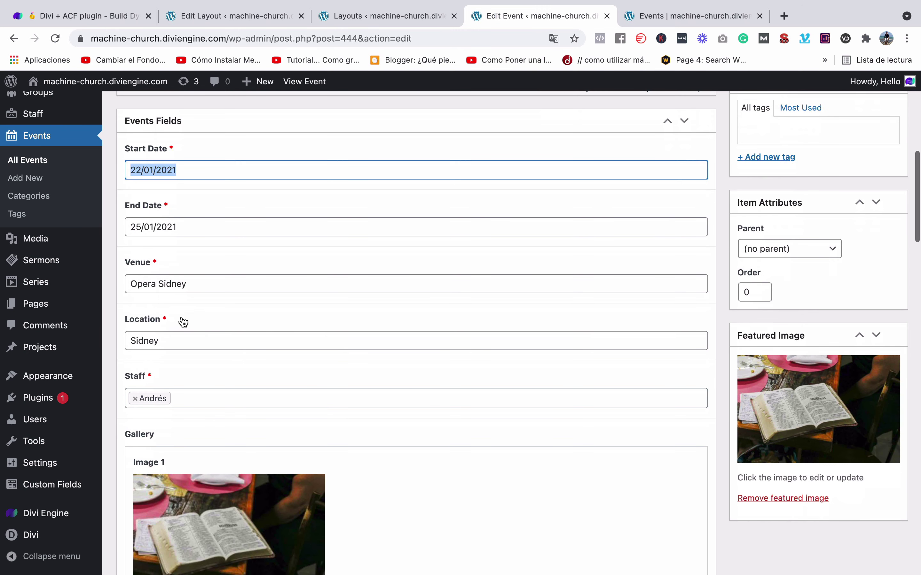
pyautogui.click(197, 289)
pyautogui.press('super+a')
pyautogui.scroll(-10, 192, 348)
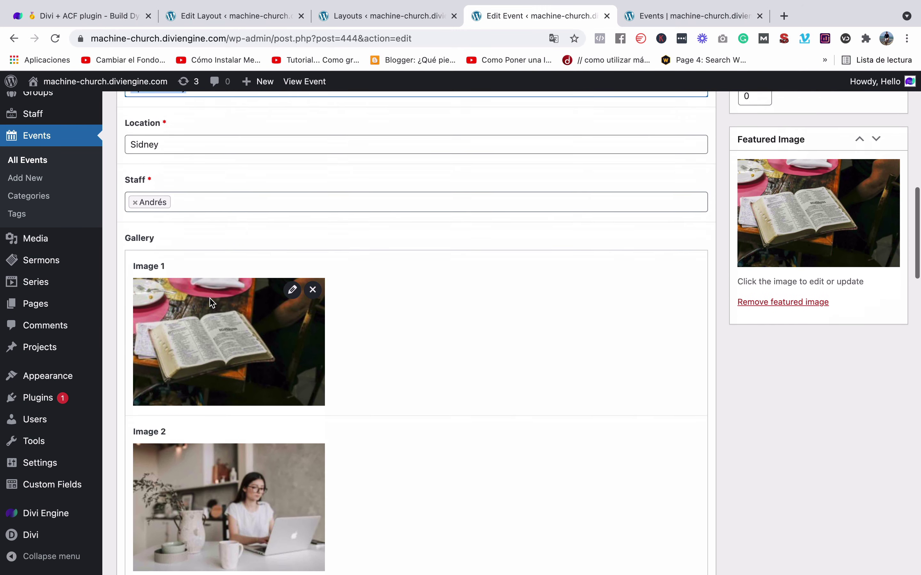
# Review the Bible and Coffee event's Schedule, Featured Image, Related Events, Remaining Tickets, Contact, Date Picker and Map fields.
pyautogui.scroll(-15, 212, 301)
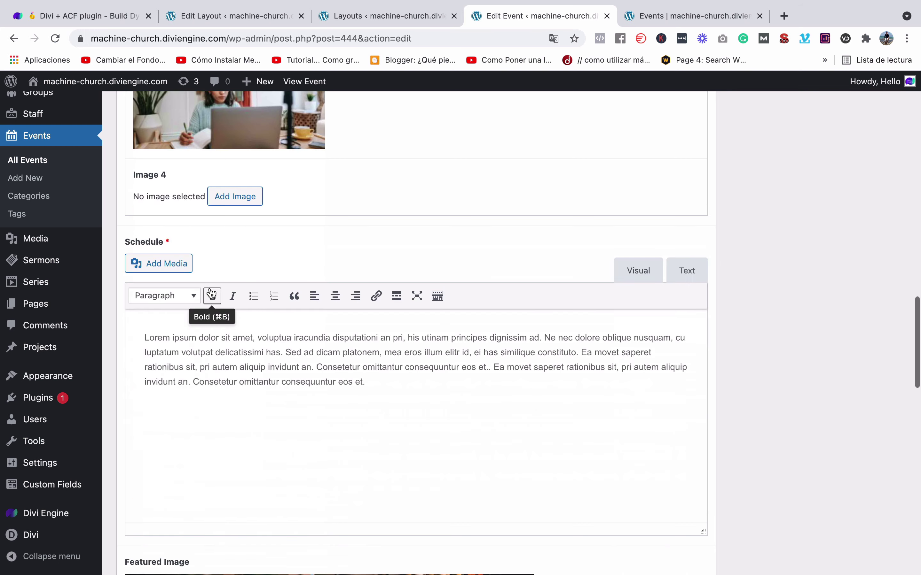
pyautogui.scroll(-2, 215, 304)
pyautogui.moveTo(407, 343); pyautogui.dragTo(131, 258)
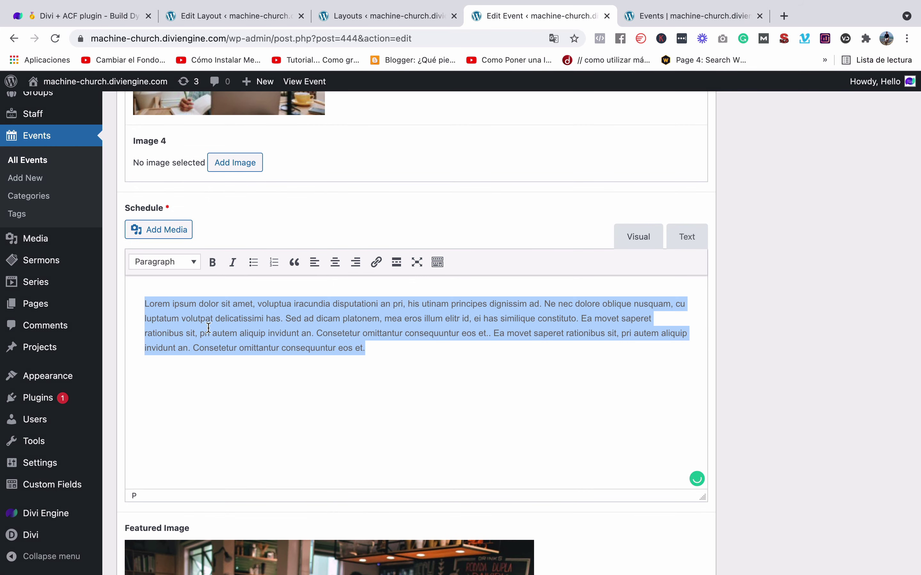
pyautogui.scroll(-15, 220, 328)
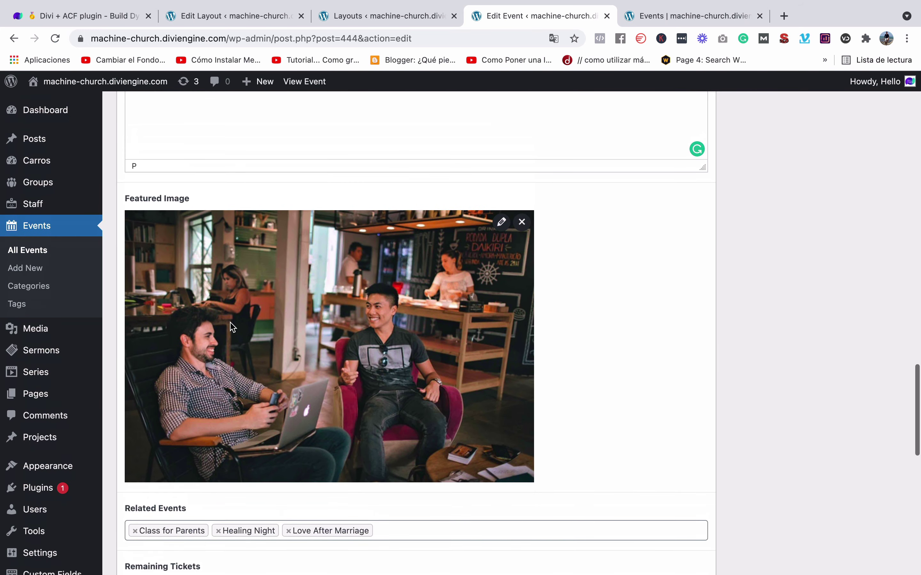
pyautogui.scroll(-3, 233, 327)
pyautogui.scroll(20, 720, 236)
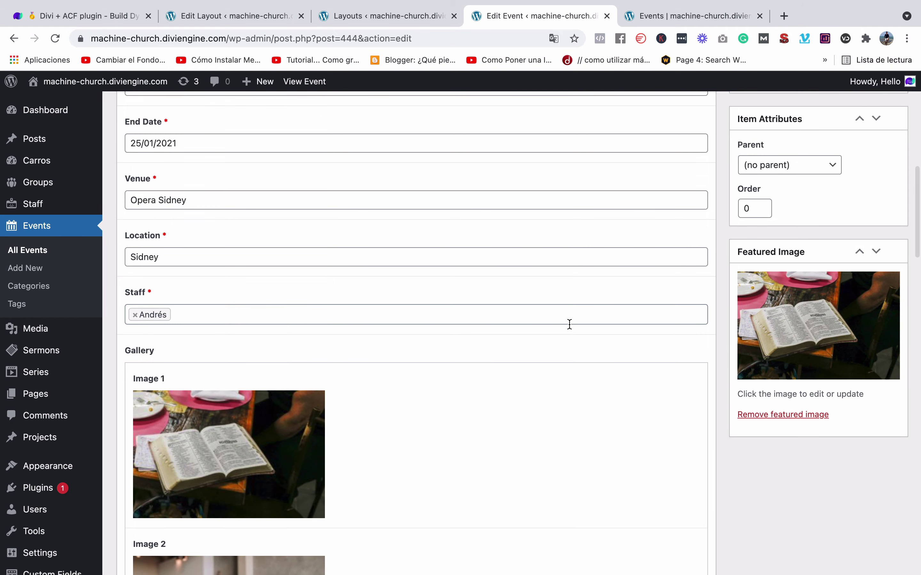
pyautogui.scroll(-20, 570, 325)
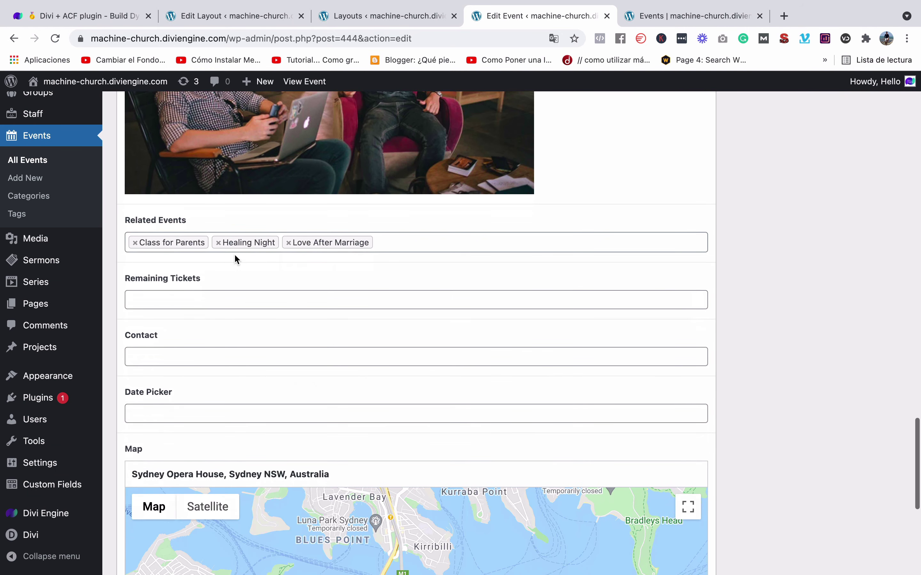
pyautogui.click(187, 299)
pyautogui.scroll(-5, 254, 276)
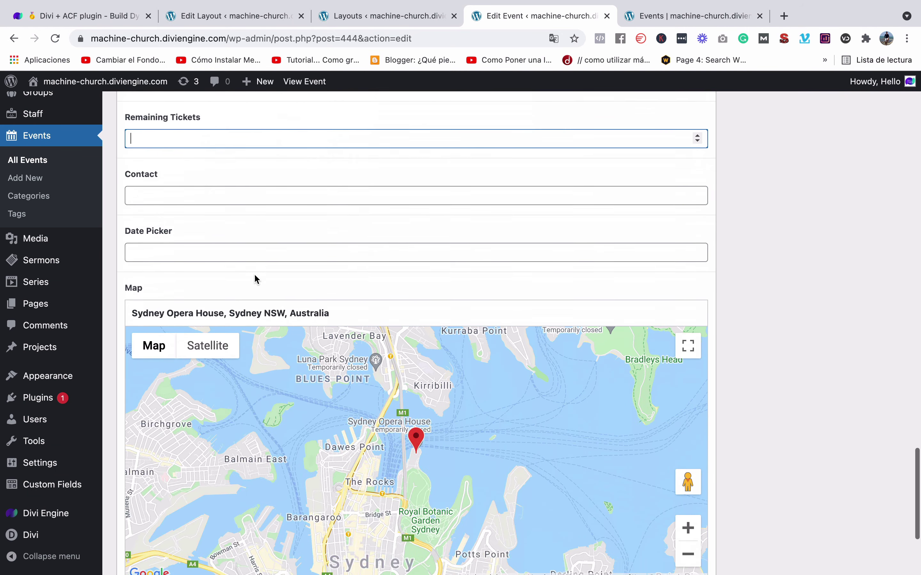
pyautogui.scroll(-5, 255, 279)
pyautogui.scroll(20, 430, 561)
pyautogui.scroll(-5, 430, 563)
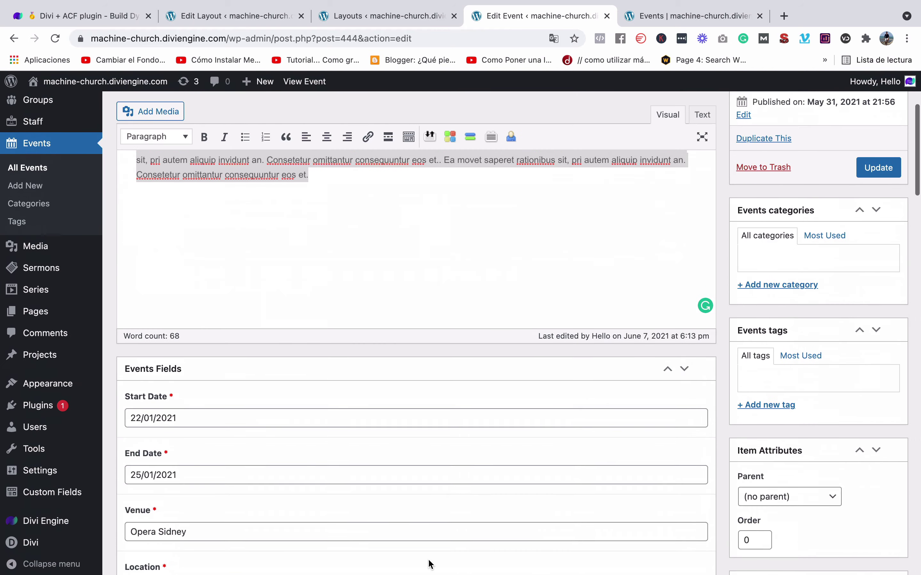
# Update the Bible and Coffee event and return to the list of all events.
pyautogui.scroll(5, 430, 565)
pyautogui.click(879, 342)
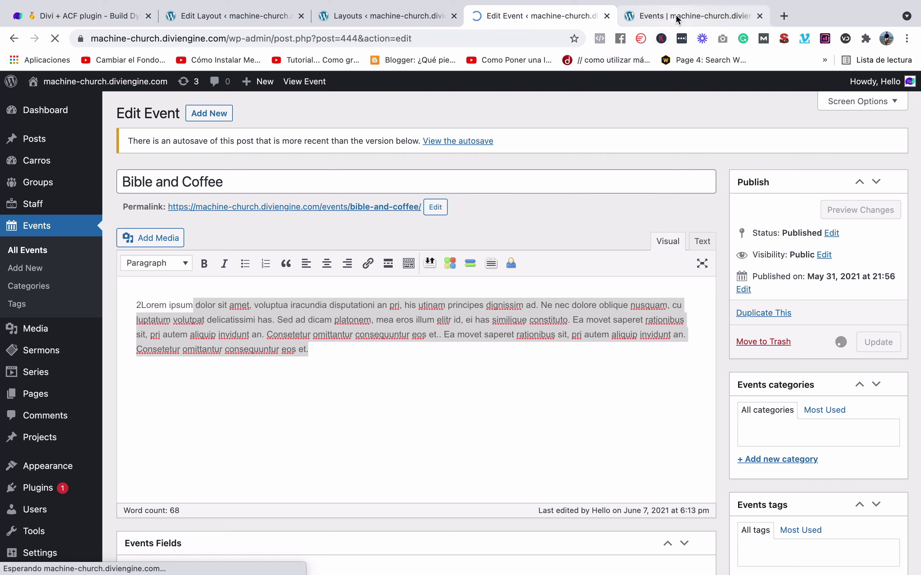
pyautogui.click(60, 254)
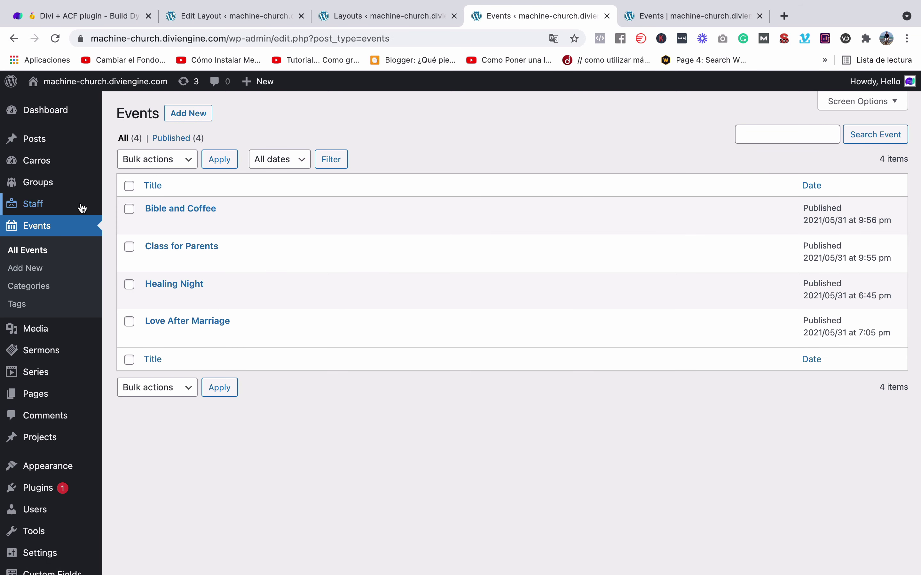
# Reload the live Events archive page and compare its event cards with the list of published events.
pyautogui.click(667, 22)
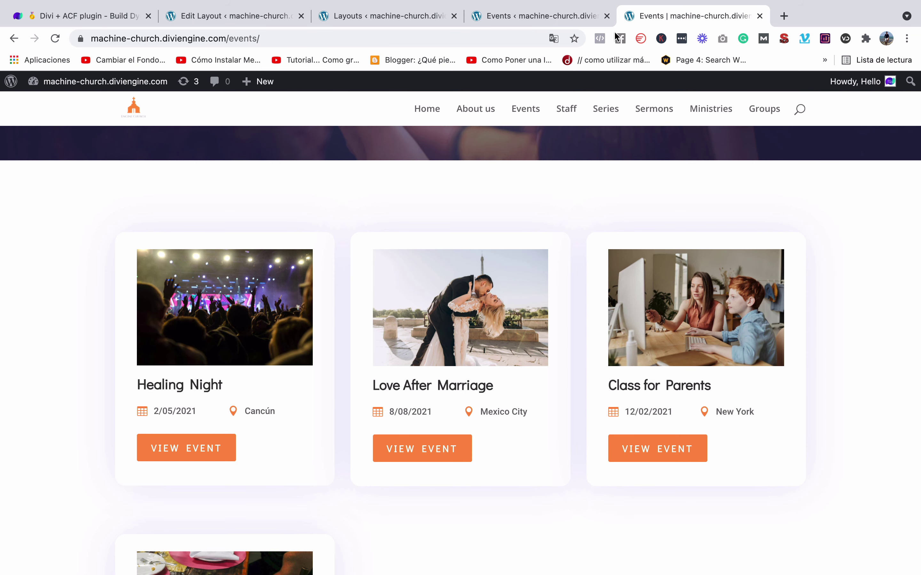
pyautogui.click(52, 43)
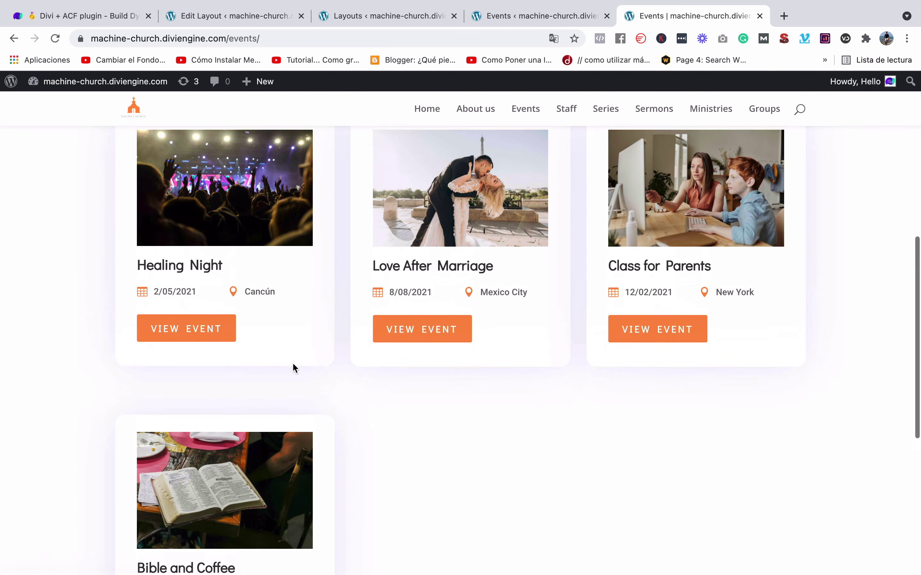
pyautogui.scroll(2, 229, 274)
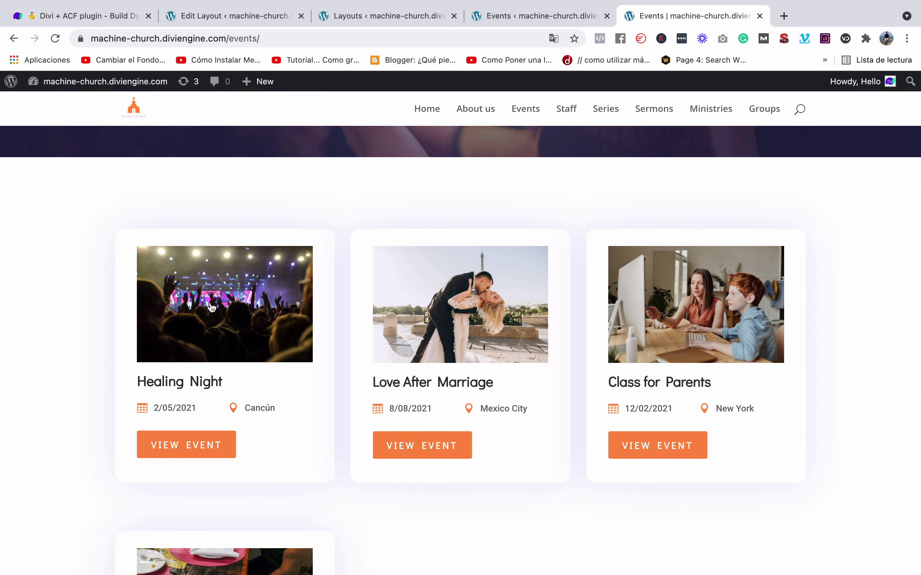
pyautogui.click(594, 17)
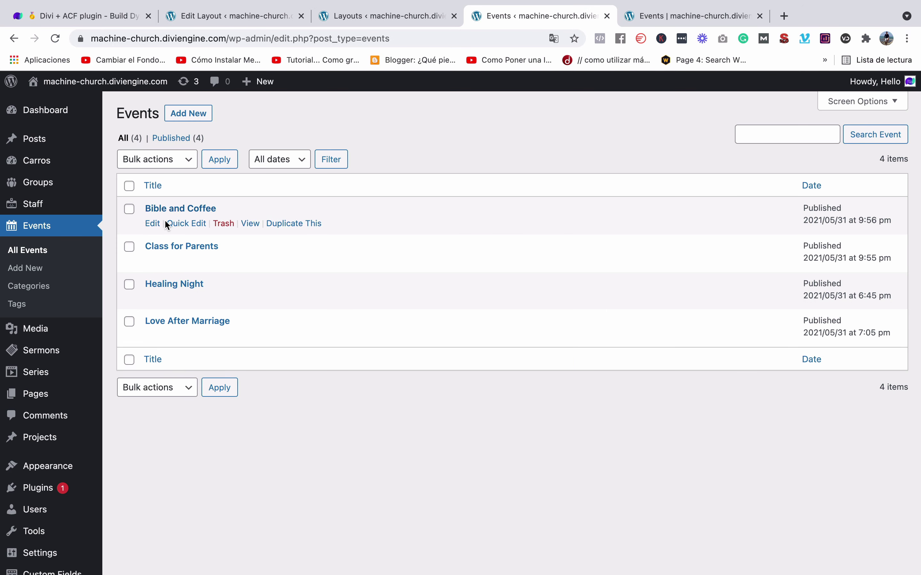
pyautogui.hotkey('ctrl', 'Tab')
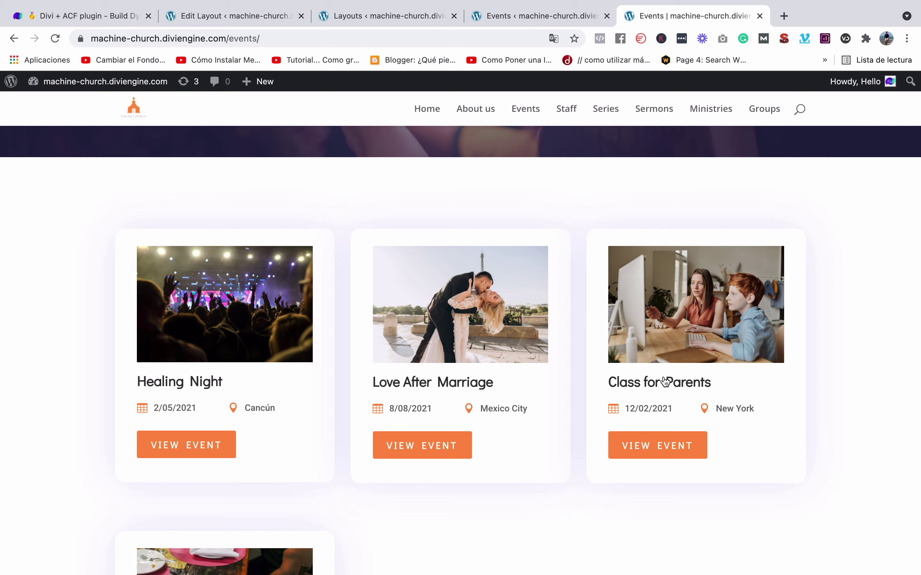
pyautogui.scroll(-10, 666, 381)
pyautogui.scroll(7, 475, 323)
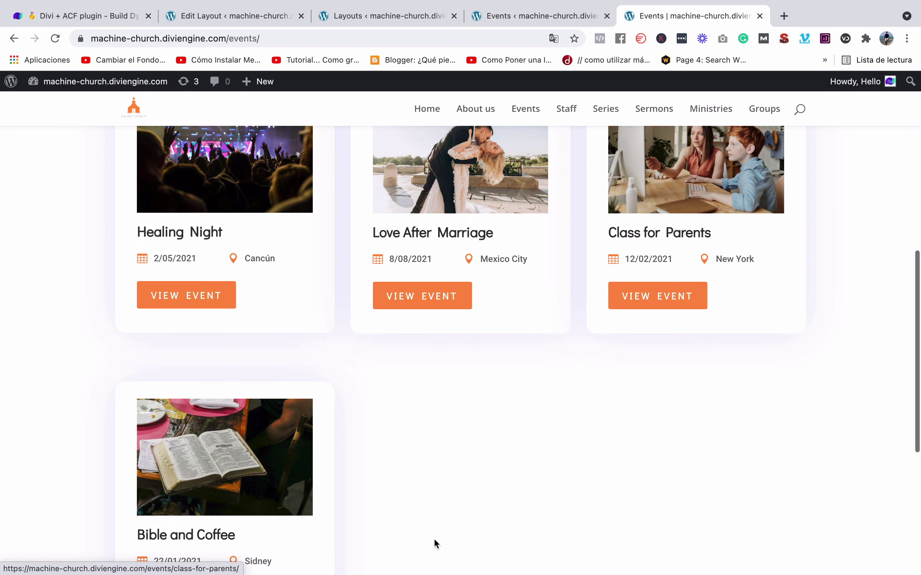
pyautogui.scroll(5, 561, 347)
# Look over the events list, the Divi Library layouts and the empty Loop de eventos layout.
pyautogui.click(510, 16)
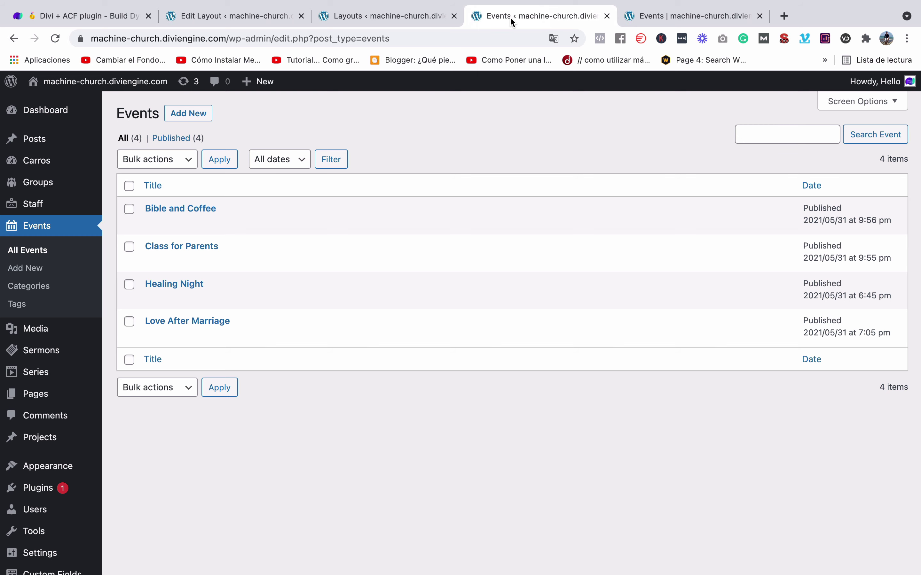
pyautogui.moveTo(422, 4)
pyautogui.click(421, 49)
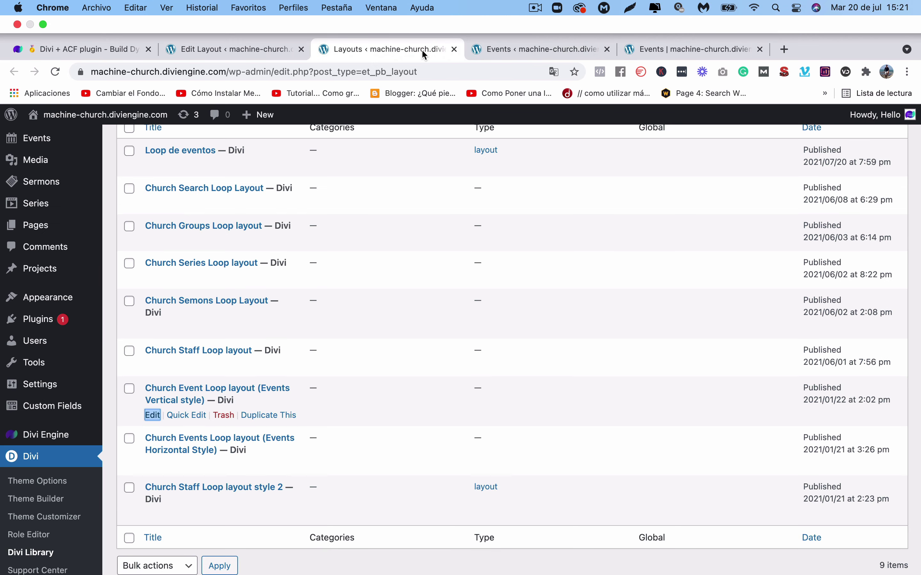
pyautogui.scroll(5, 508, 290)
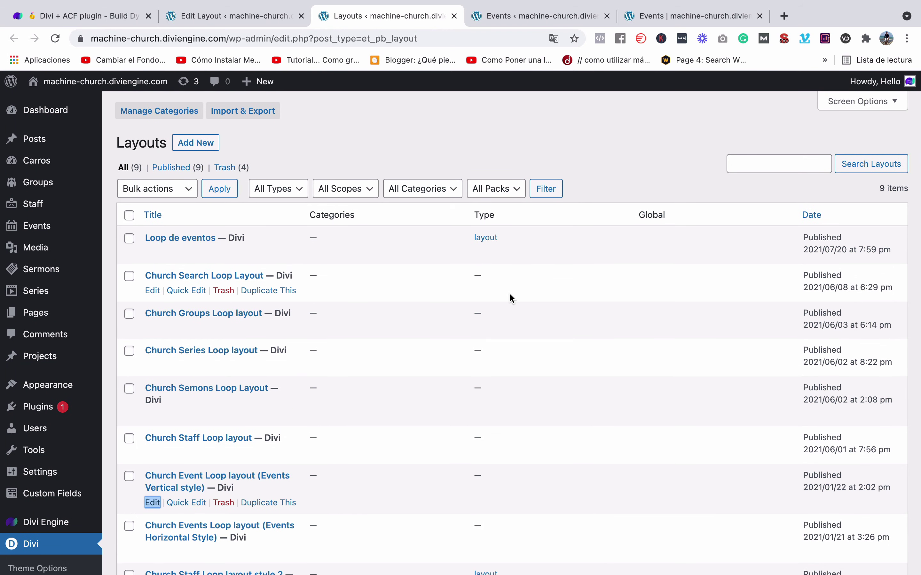
pyautogui.click(267, 16)
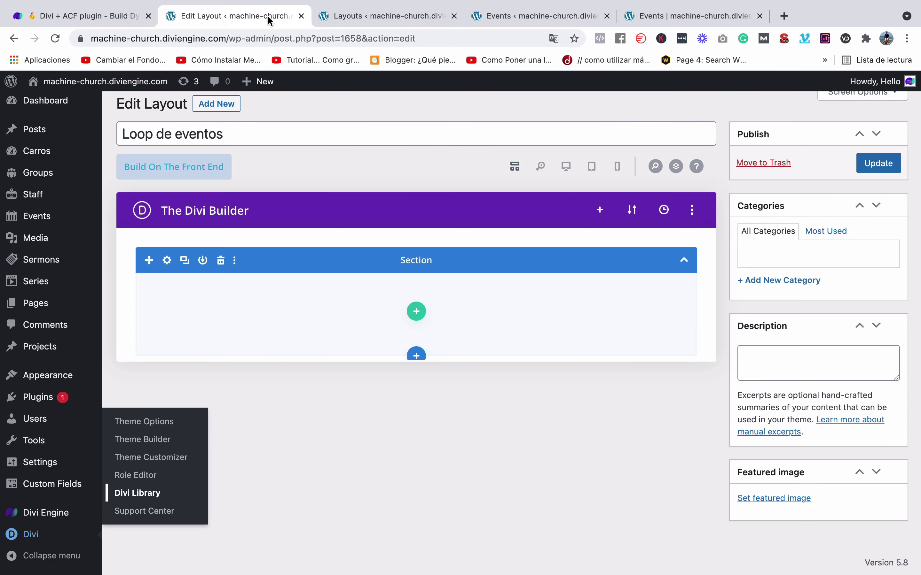
# Review the live Events archive page, from its All Events header to the grid of event cards.
pyautogui.click(737, 16)
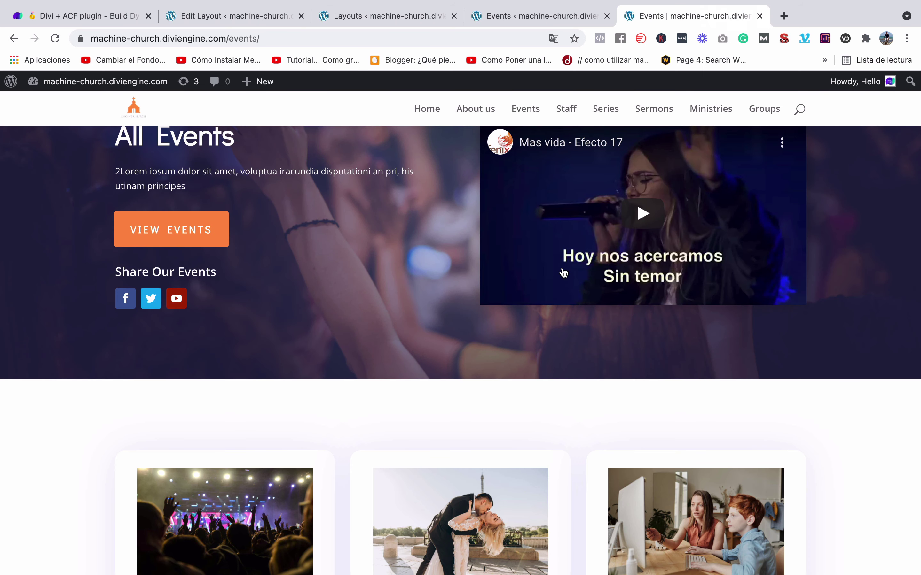
pyautogui.scroll(2, 564, 272)
pyautogui.scroll(-8, 561, 273)
pyautogui.scroll(10, 561, 273)
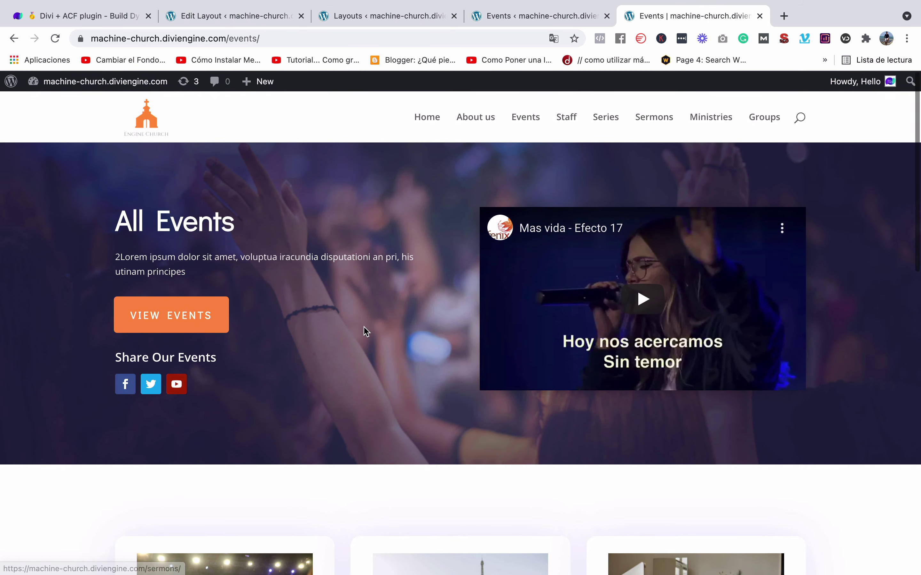
pyautogui.scroll(-3, 349, 226)
pyautogui.scroll(3, 346, 226)
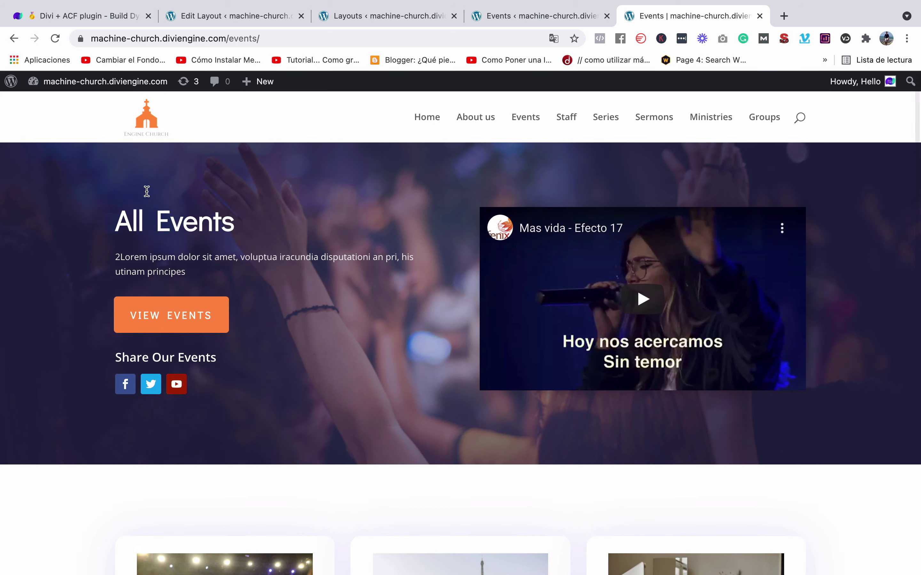
pyautogui.scroll(-10, 421, 222)
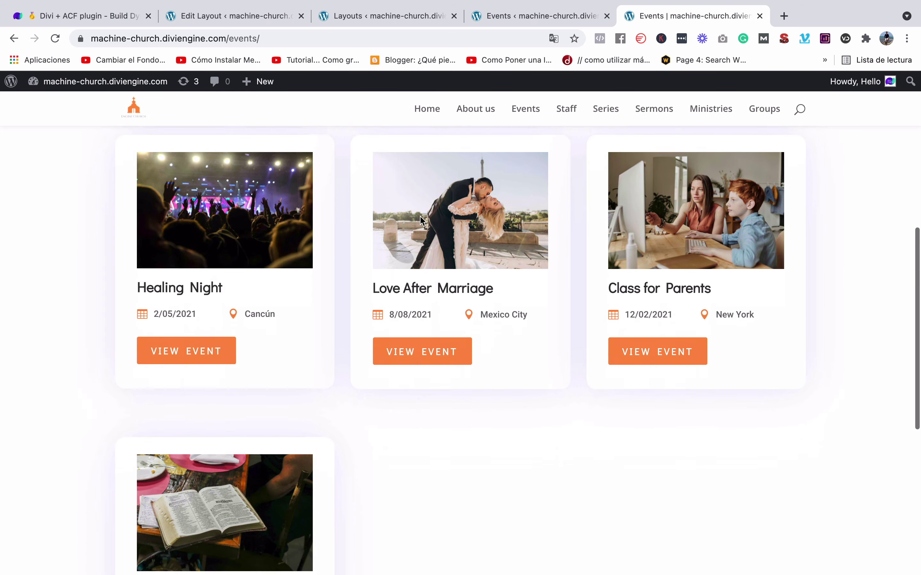
pyautogui.scroll(4, 421, 222)
pyautogui.scroll(5, 421, 222)
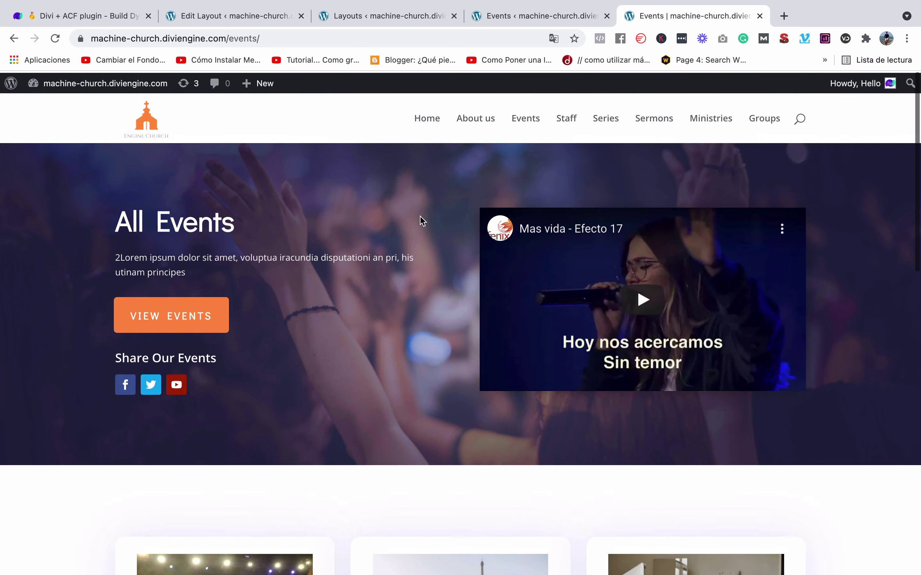
pyautogui.scroll(-5, 422, 221)
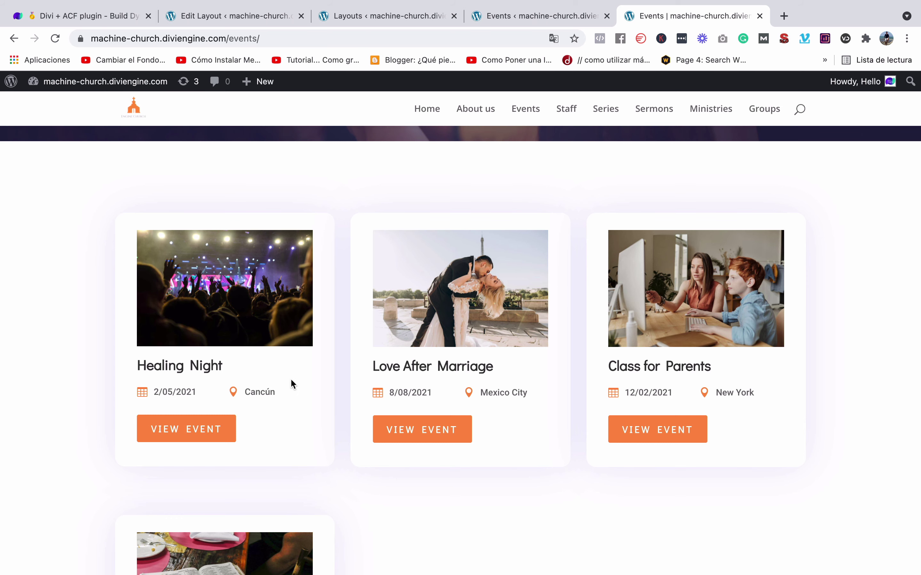
pyautogui.scroll(5, 340, 462)
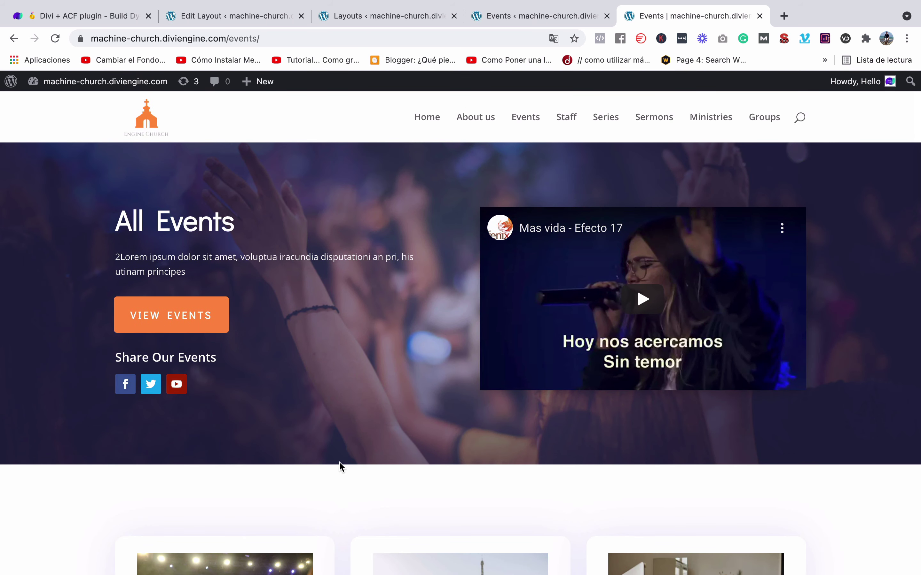
# Open the Healing Night event from its live card and examine the dates, venue and location on its page.
pyautogui.click(571, 15)
pyautogui.click(661, 16)
pyautogui.scroll(-10, 394, 421)
pyautogui.click(226, 293)
pyautogui.scroll(3, 248, 301)
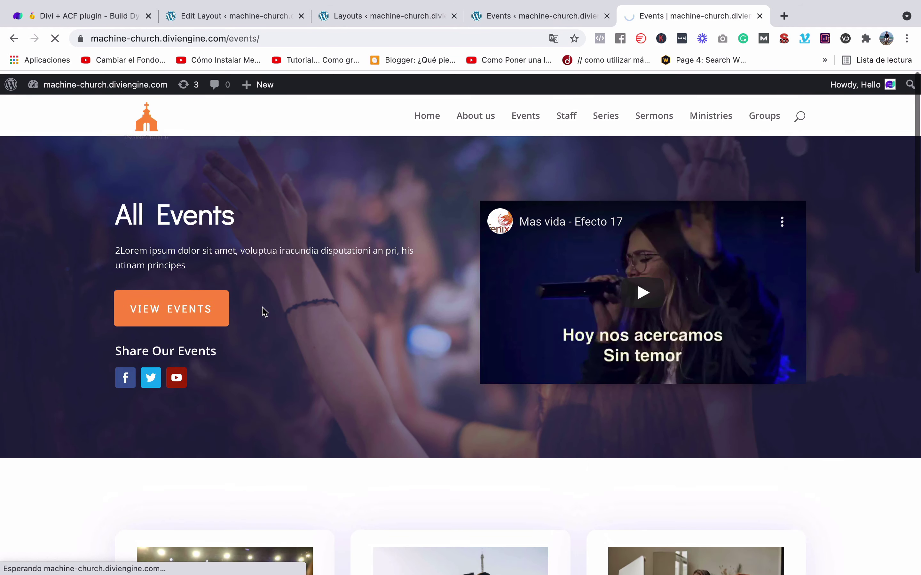
pyautogui.scroll(-10, 230, 362)
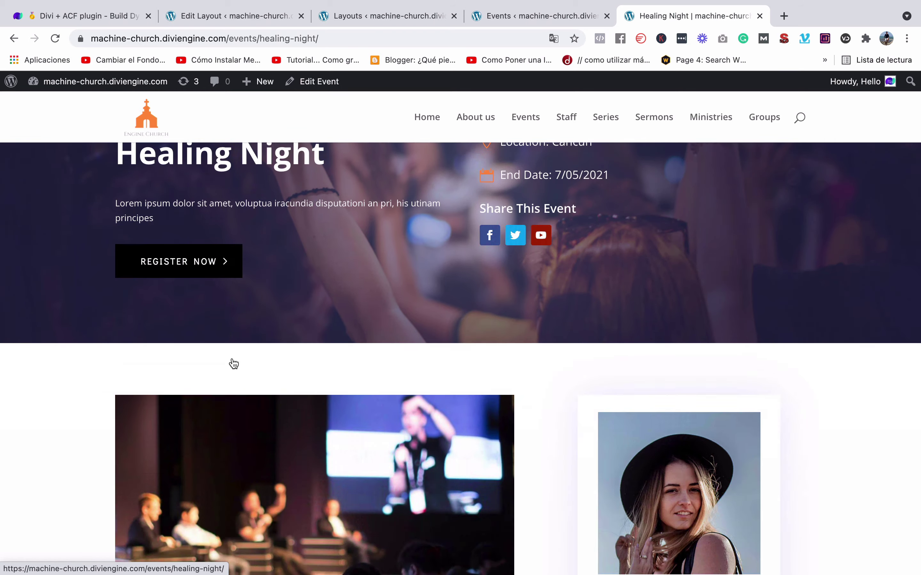
pyautogui.scroll(15, 234, 363)
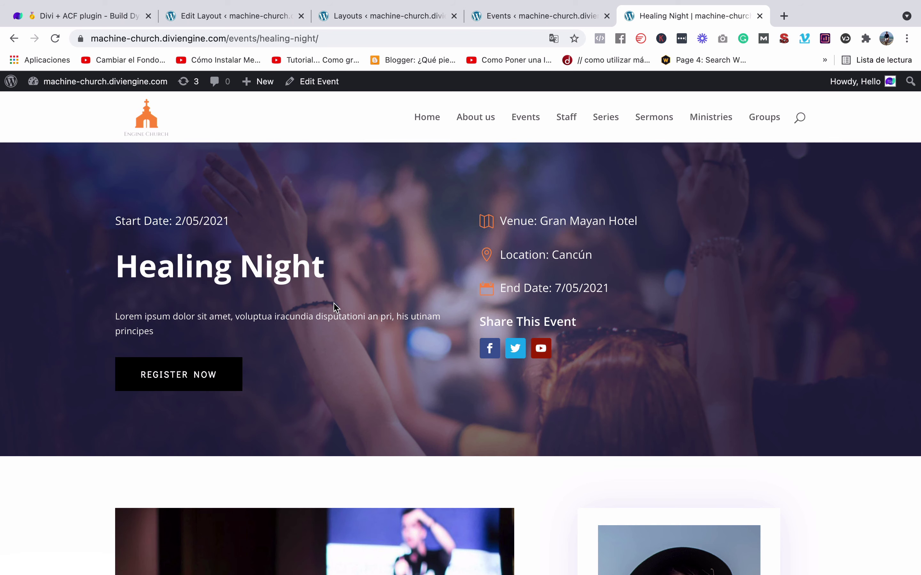
pyautogui.moveTo(655, 4)
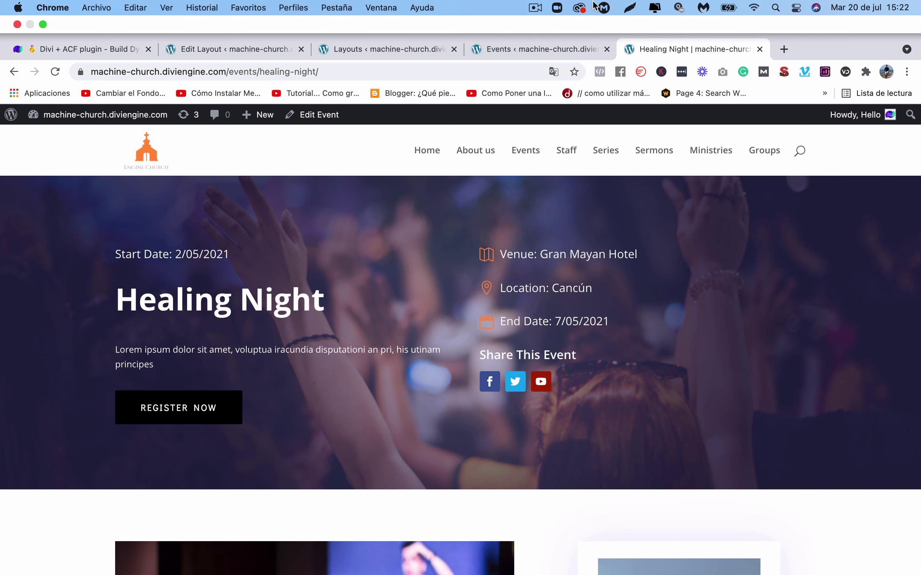